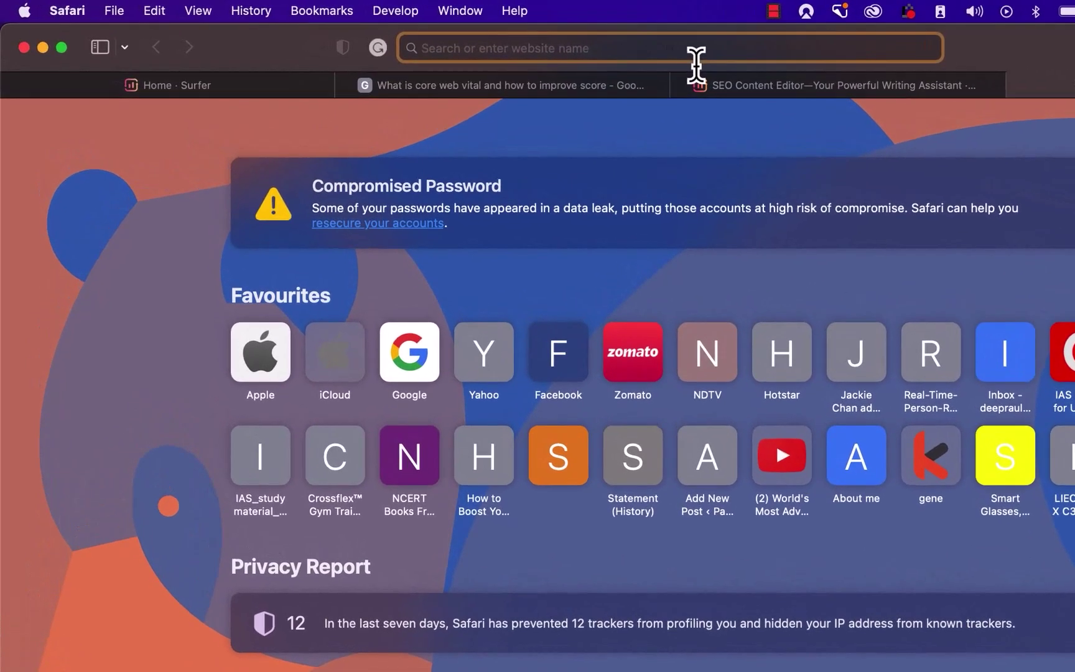
# Search Google for "google core web vitals".
pyautogui.write('goog')
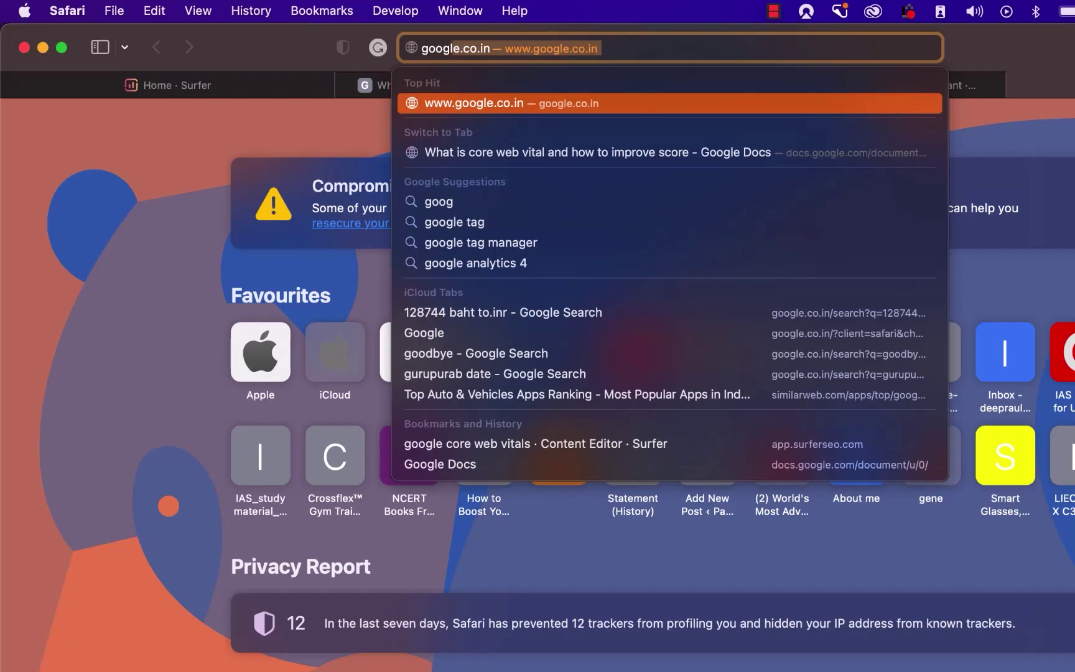
pyautogui.write('le core web vitals')
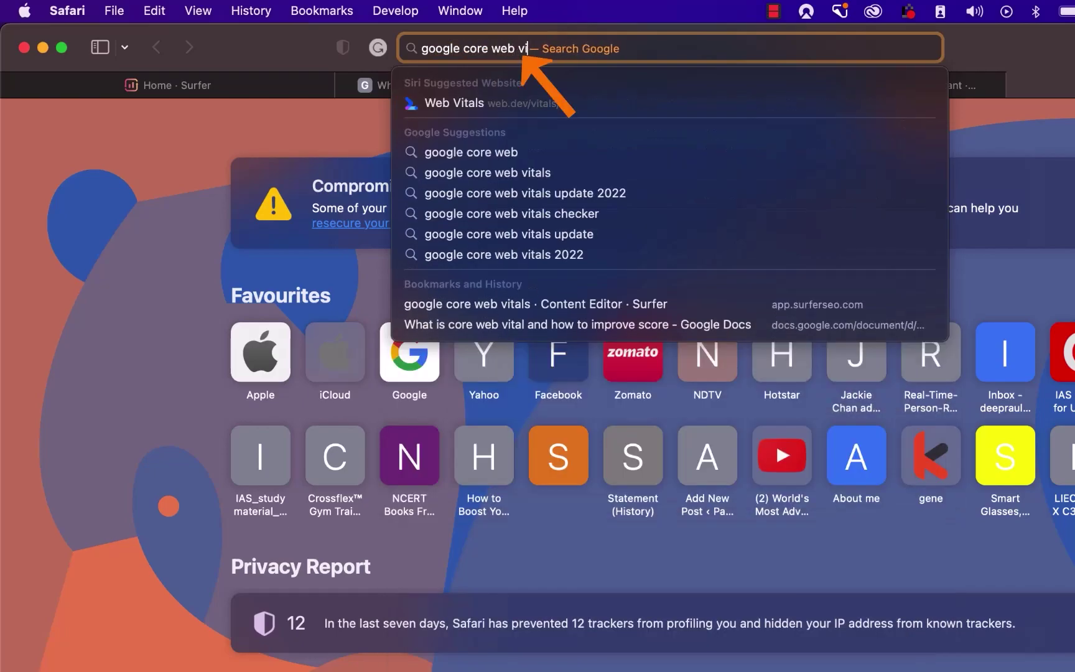
pyautogui.press('Return')
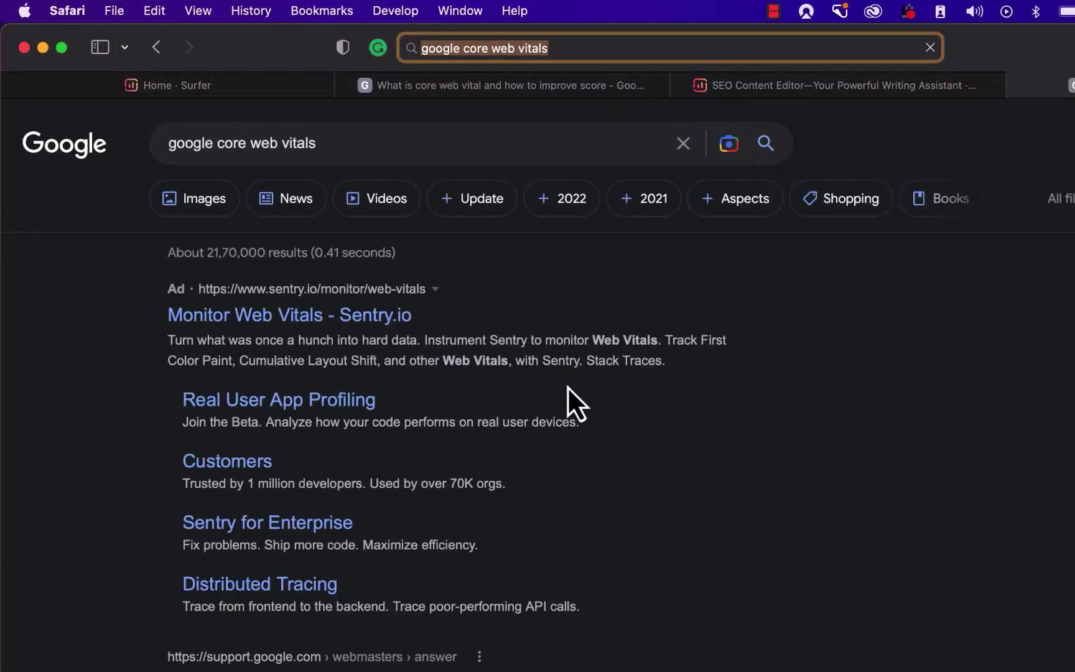
# Examine the organic search results, People also ask questions and related searches for google core web vitals.
pyautogui.scroll(-6, 571, 411)
pyautogui.scroll(-1, 573, 403)
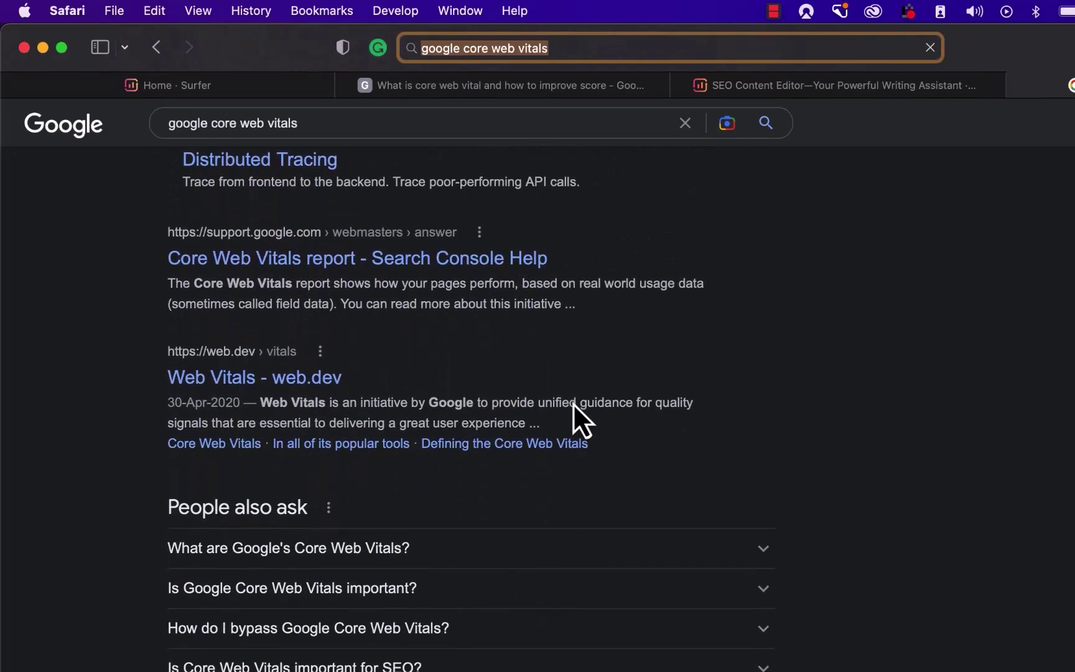
pyautogui.scroll(-10, 573, 401)
pyautogui.scroll(9, 574, 401)
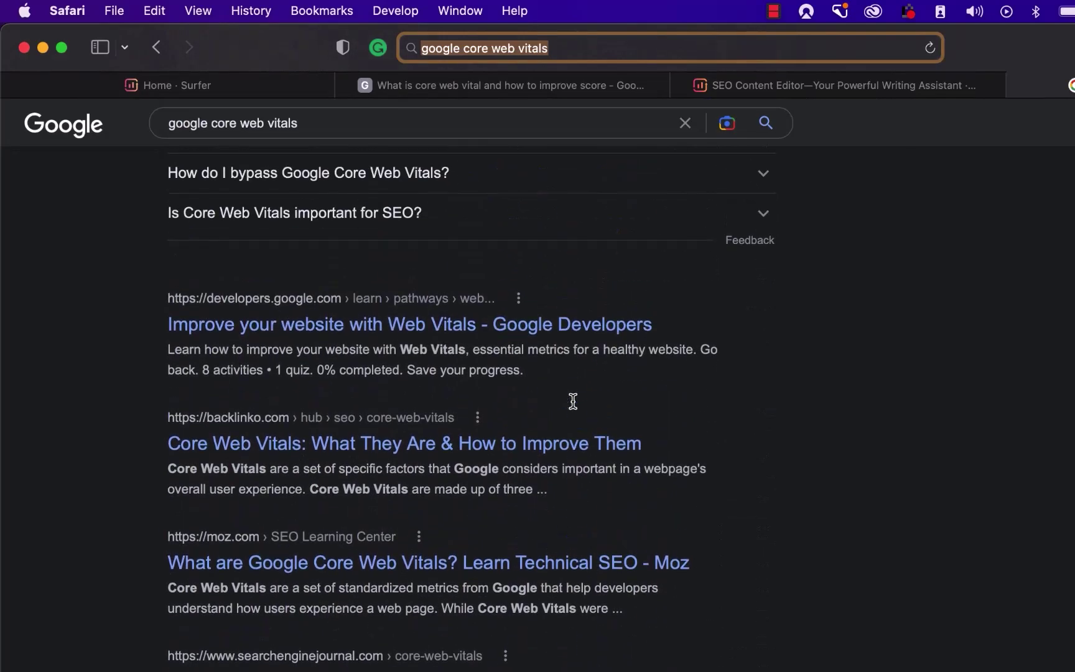
pyautogui.scroll(2, 573, 402)
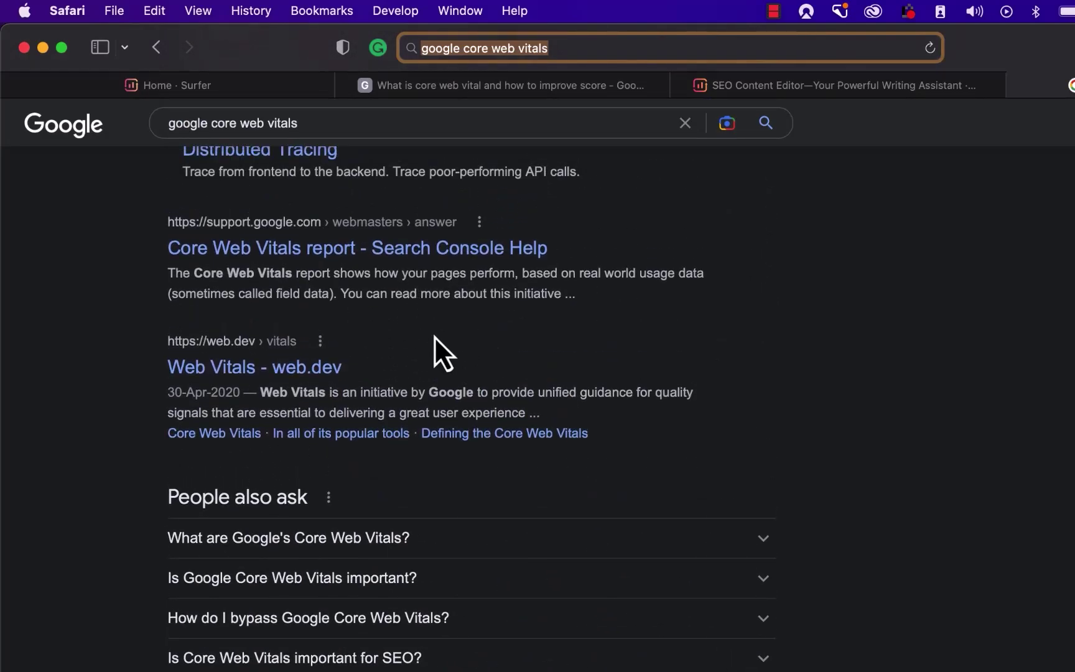
pyautogui.scroll(-1, 443, 354)
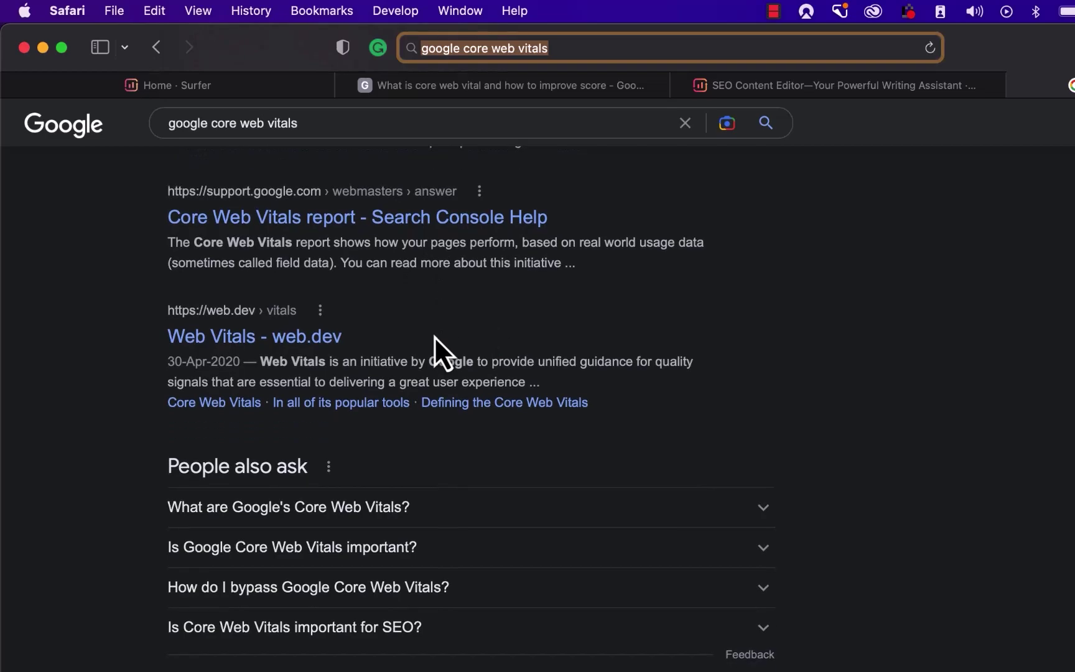
pyautogui.scroll(-10, 434, 336)
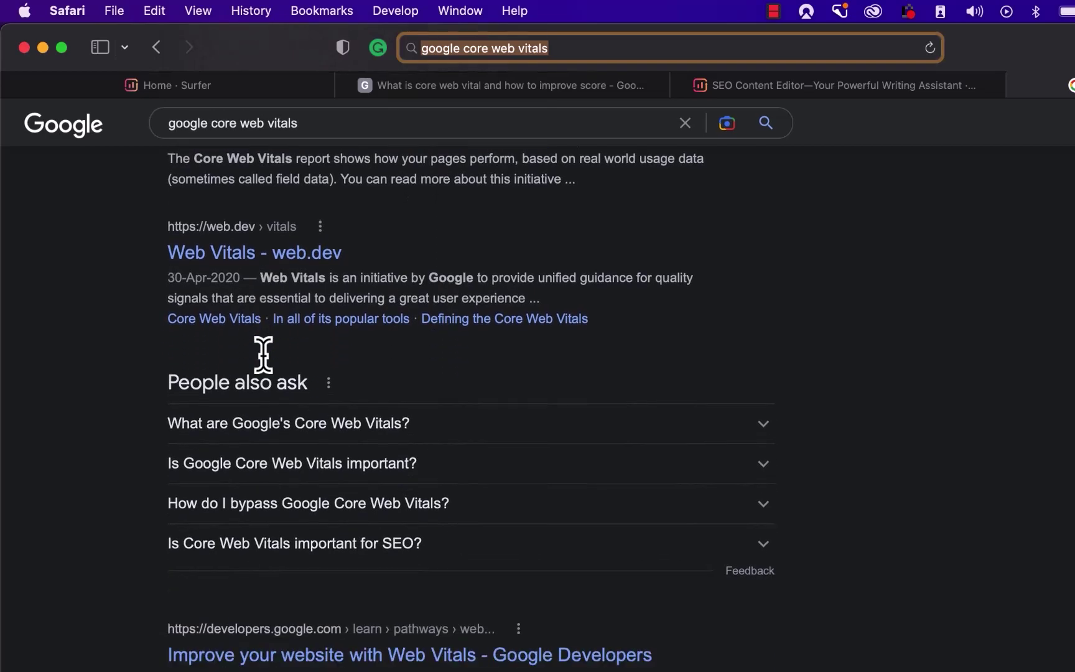
pyautogui.scroll(6, 264, 354)
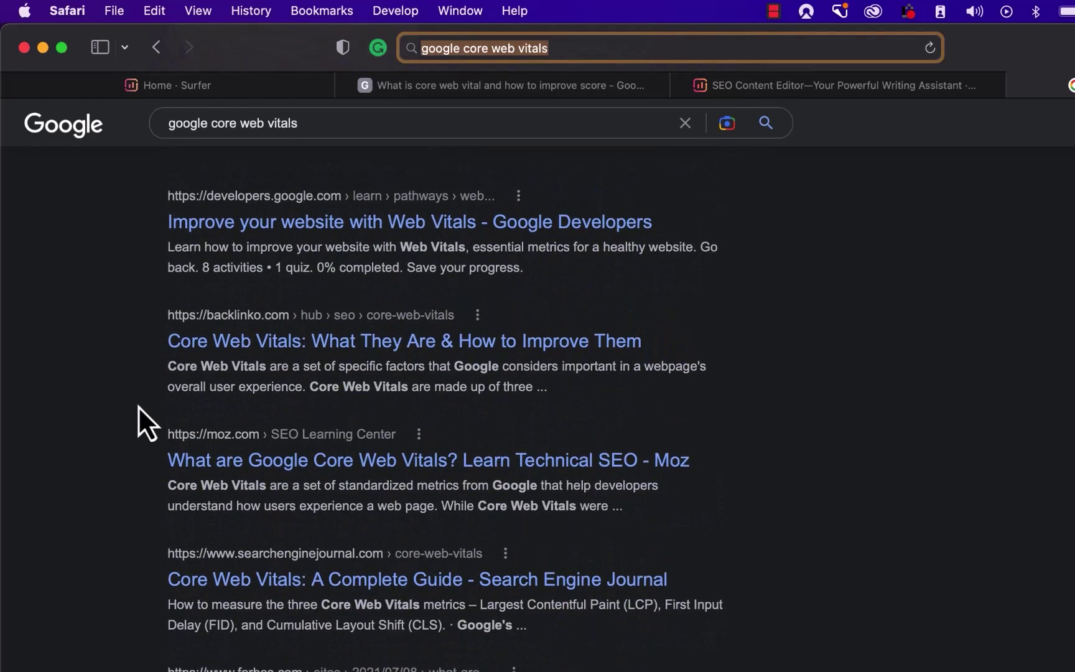
pyautogui.scroll(-5, 137, 406)
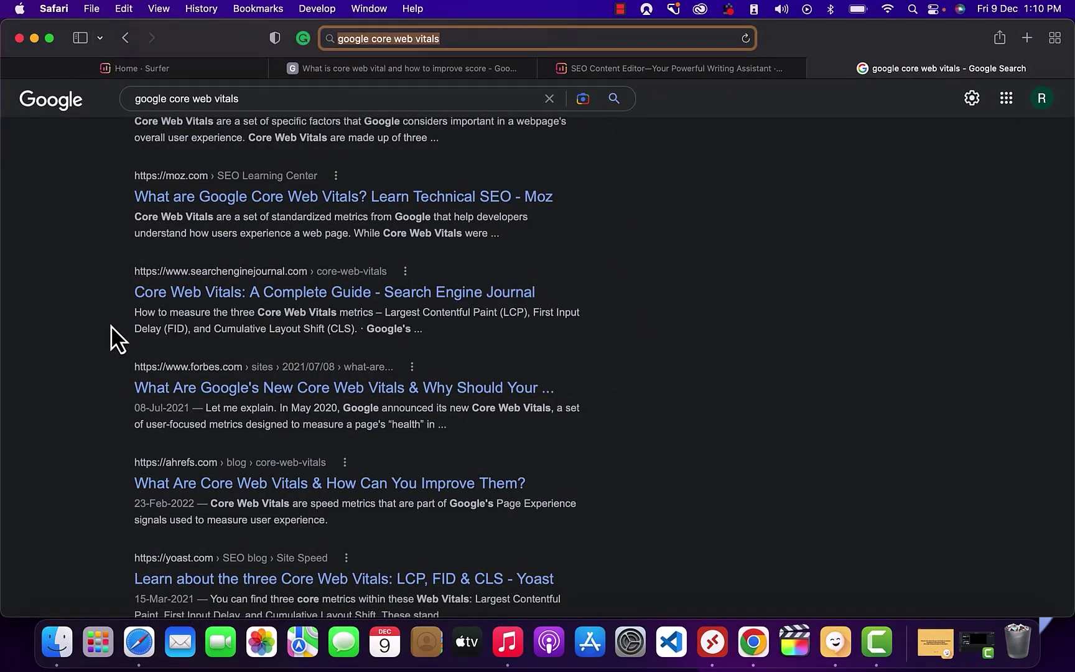
pyautogui.scroll(-1, 110, 325)
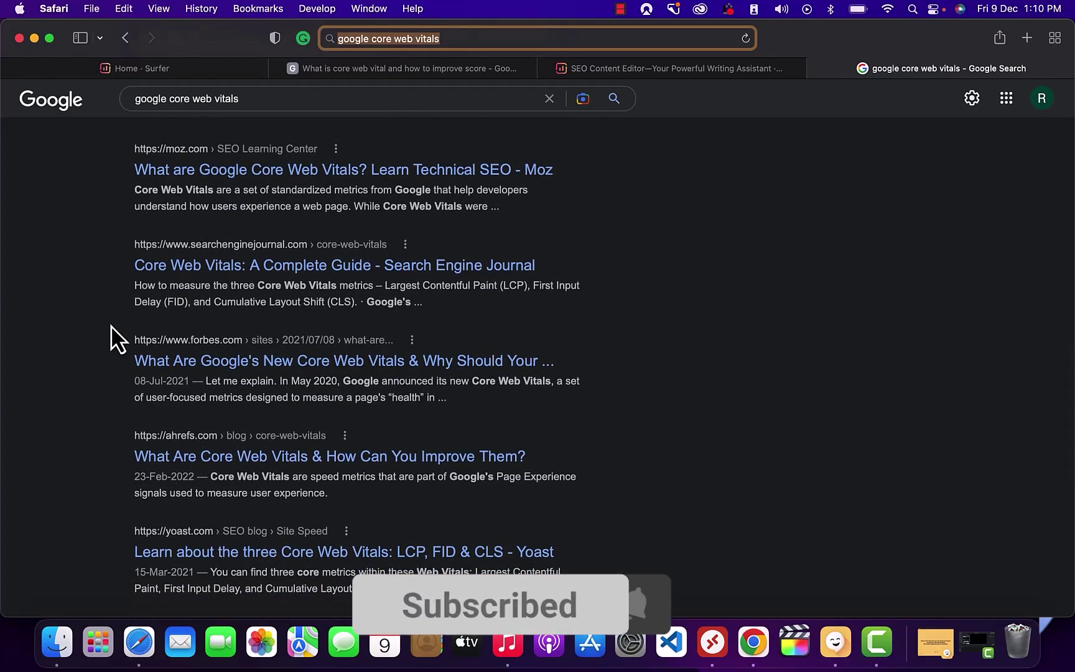
pyautogui.scroll(-1, 111, 325)
pyautogui.scroll(5, 111, 325)
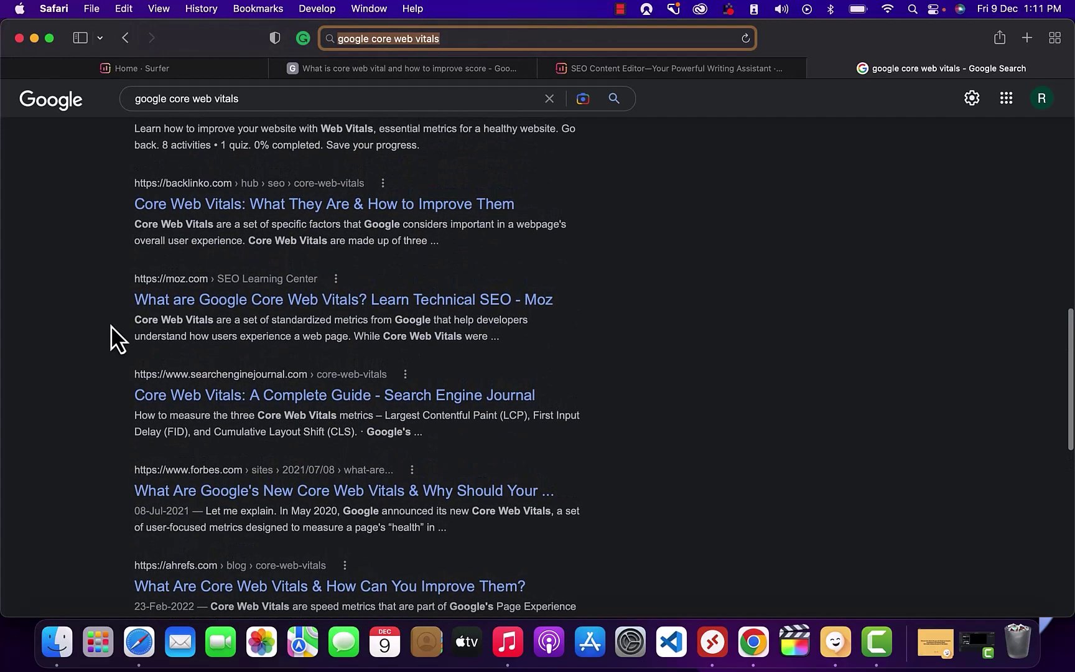
pyautogui.scroll(-2, 111, 325)
pyautogui.scroll(-3, 110, 324)
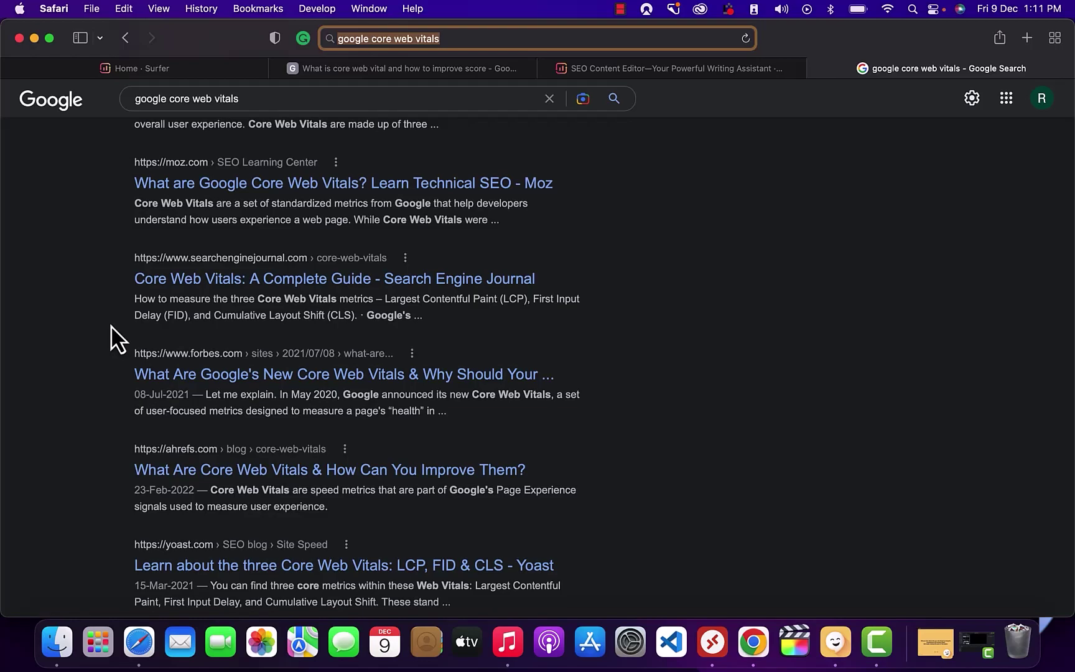
pyautogui.scroll(-3, 89, 434)
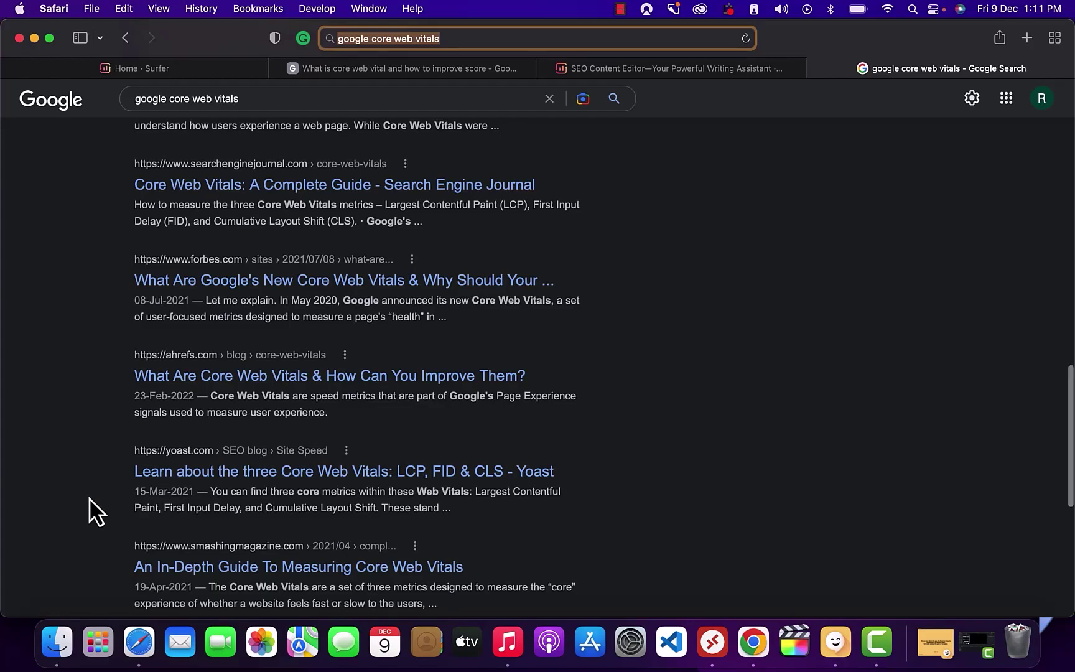
pyautogui.scroll(-3, 89, 498)
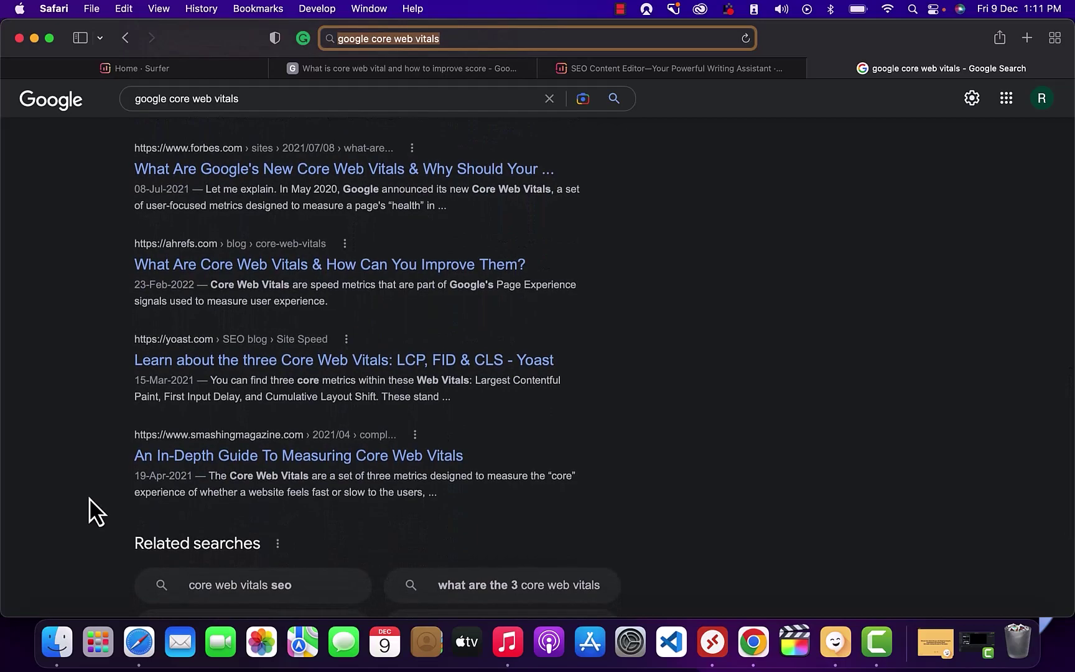
pyautogui.scroll(-1, 89, 498)
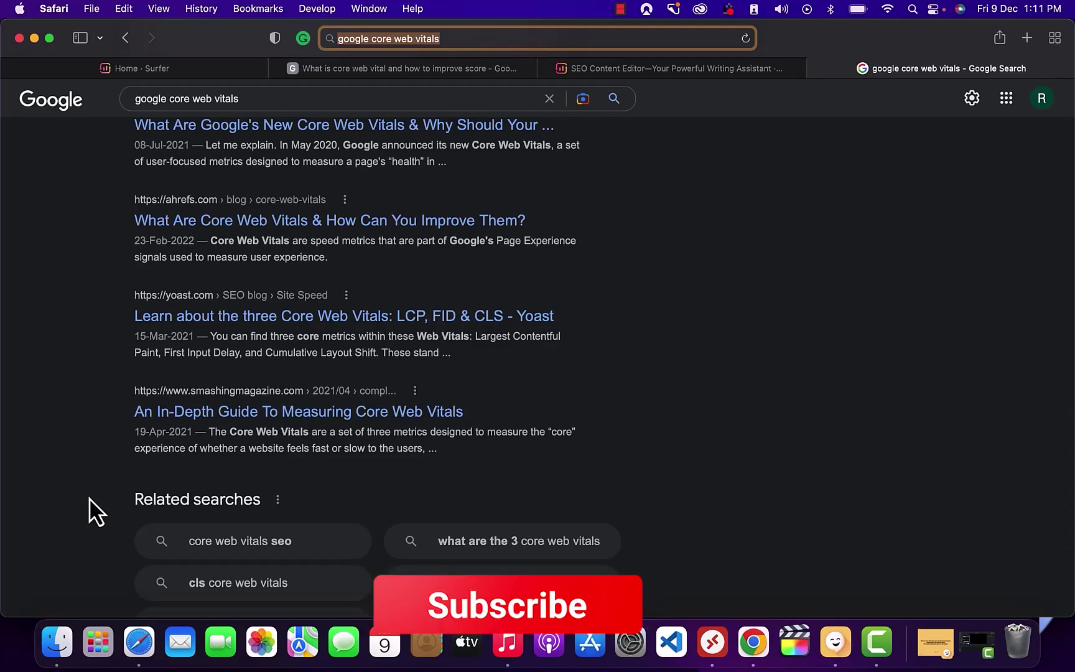
pyautogui.scroll(5, 81, 502)
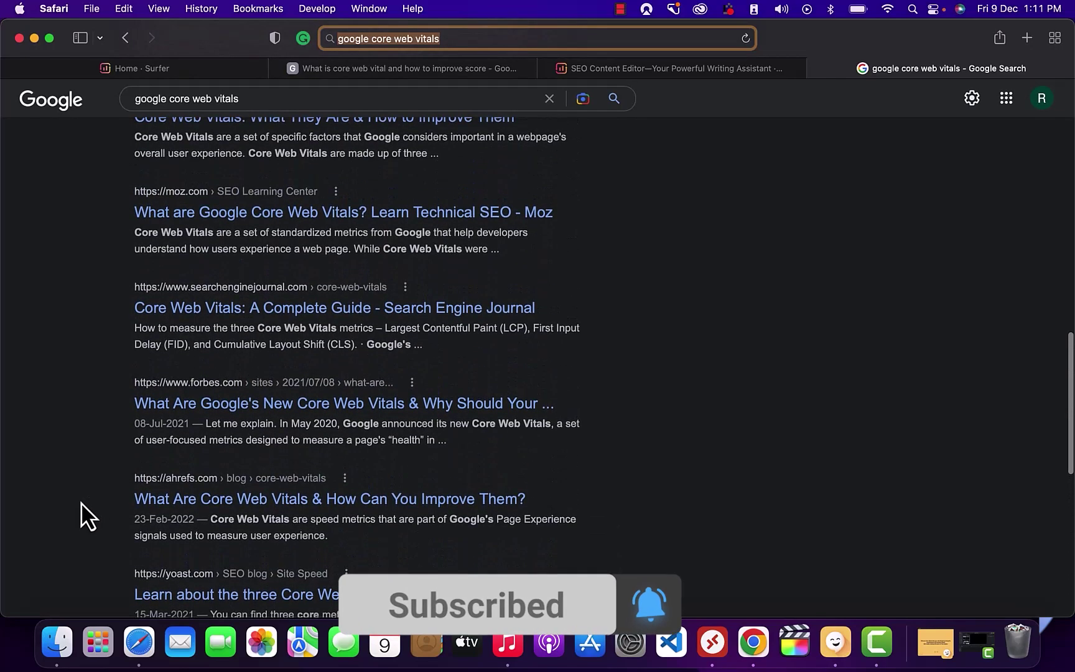
pyautogui.scroll(-2, 81, 502)
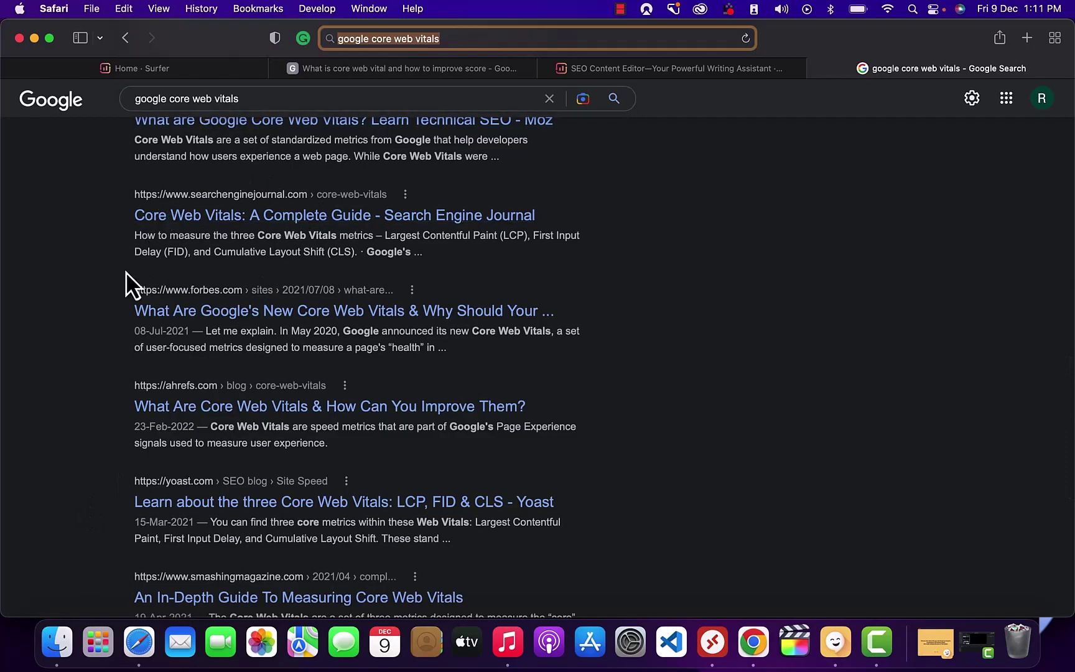
pyautogui.scroll(-1, 113, 361)
pyautogui.scroll(2, 113, 355)
pyautogui.scroll(6, 150, 398)
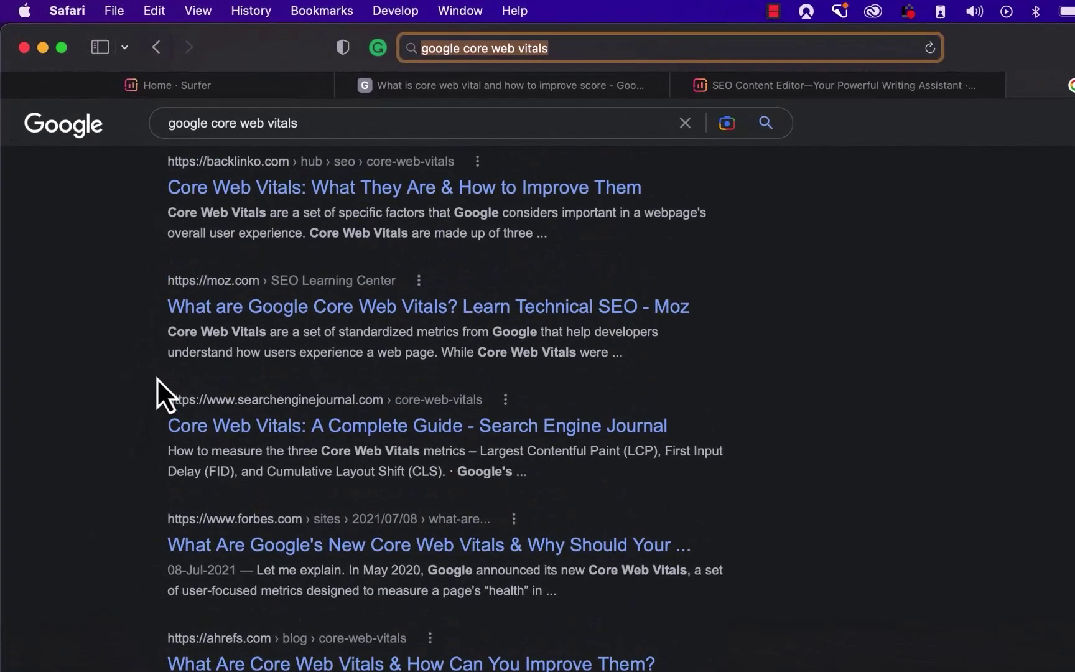
# Open the Backlinko, Moz and Search Engine Journal results on Core Web Vitals in separate new tabs.
pyautogui.scroll(-2, 157, 378)
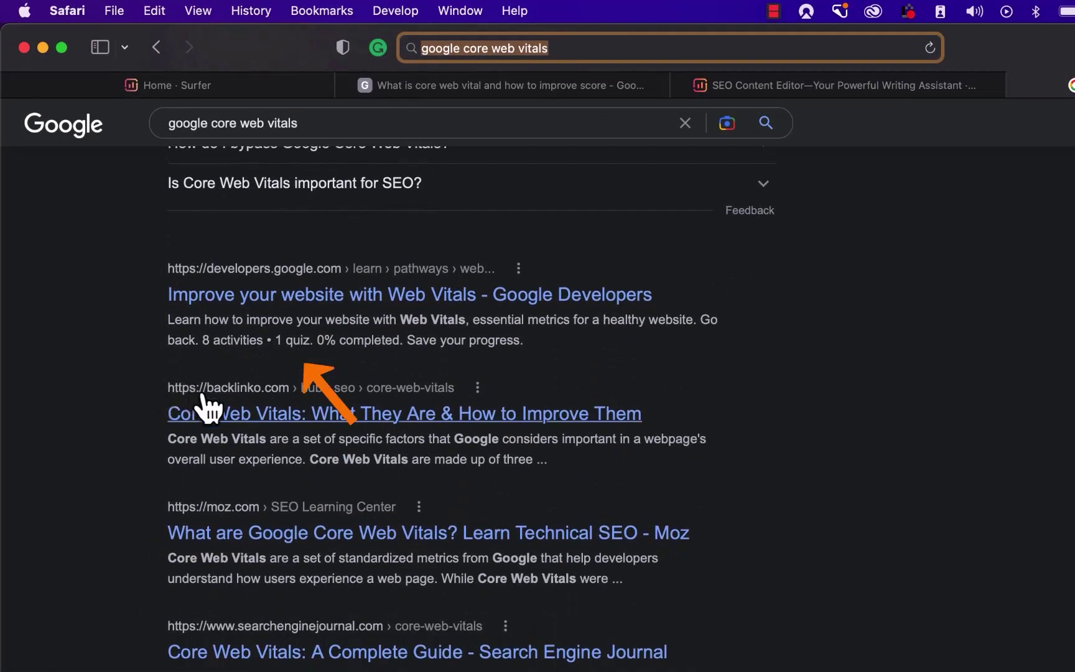
pyautogui.scroll(-1, 205, 410)
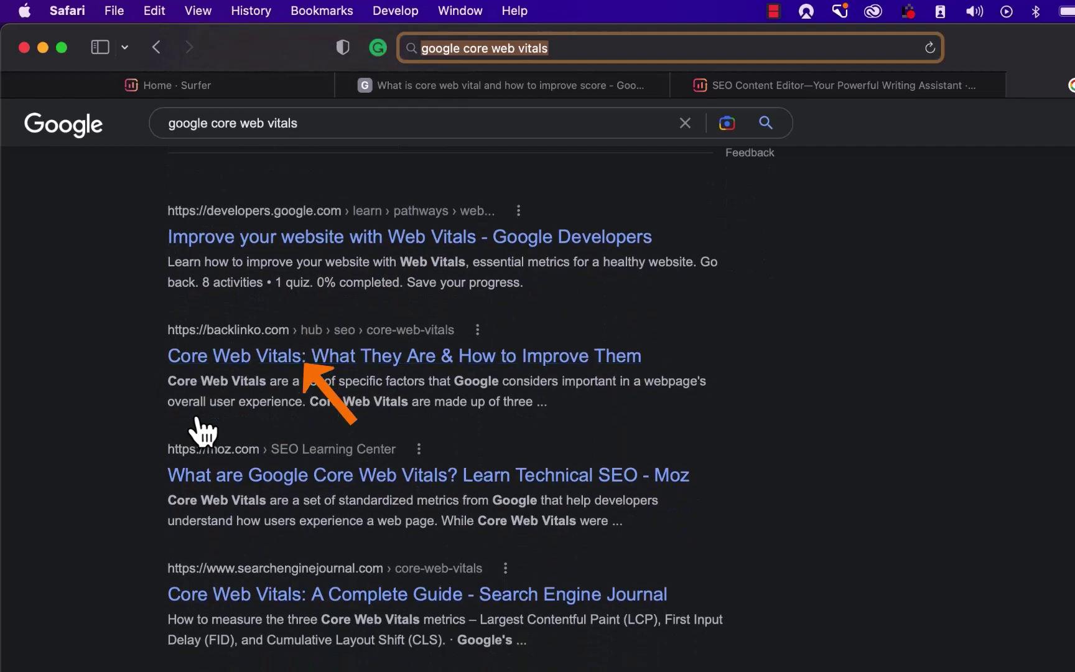
pyautogui.rightClick(314, 357)
pyautogui.click(330, 372)
pyautogui.scroll(-2, 280, 473)
pyautogui.rightClick(333, 396)
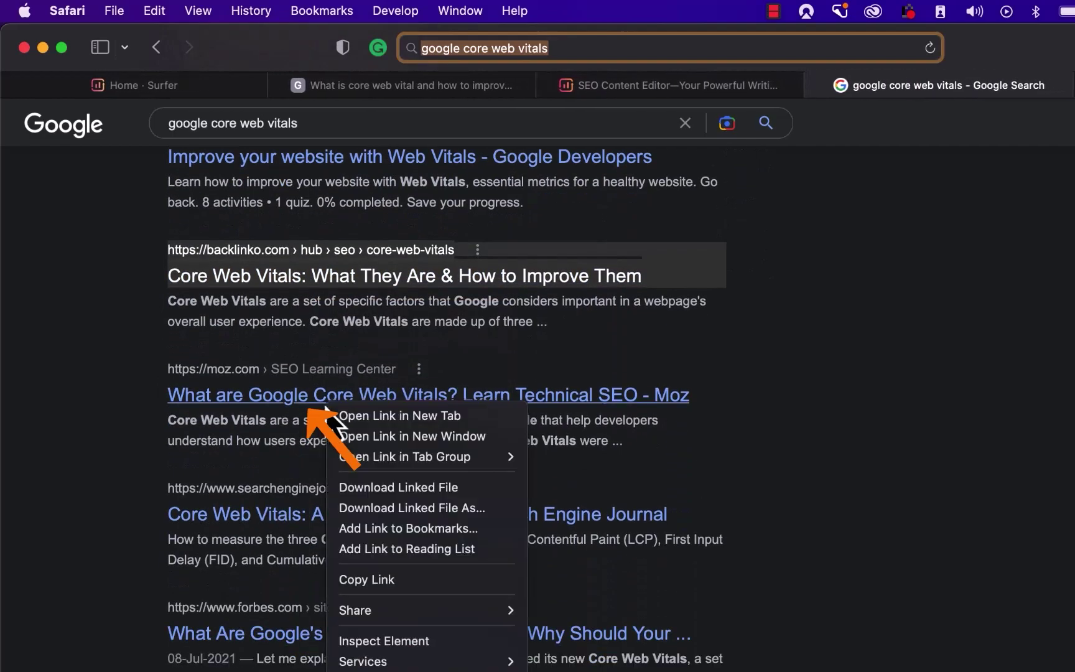
pyautogui.click(345, 418)
pyautogui.scroll(-2, 314, 478)
pyautogui.rightClick(354, 447)
pyautogui.click(360, 439)
# Read through the Backlinko article on Core Web Vitals, including its page experience factors.
pyautogui.click(834, 87)
pyautogui.scroll(-2, 652, 296)
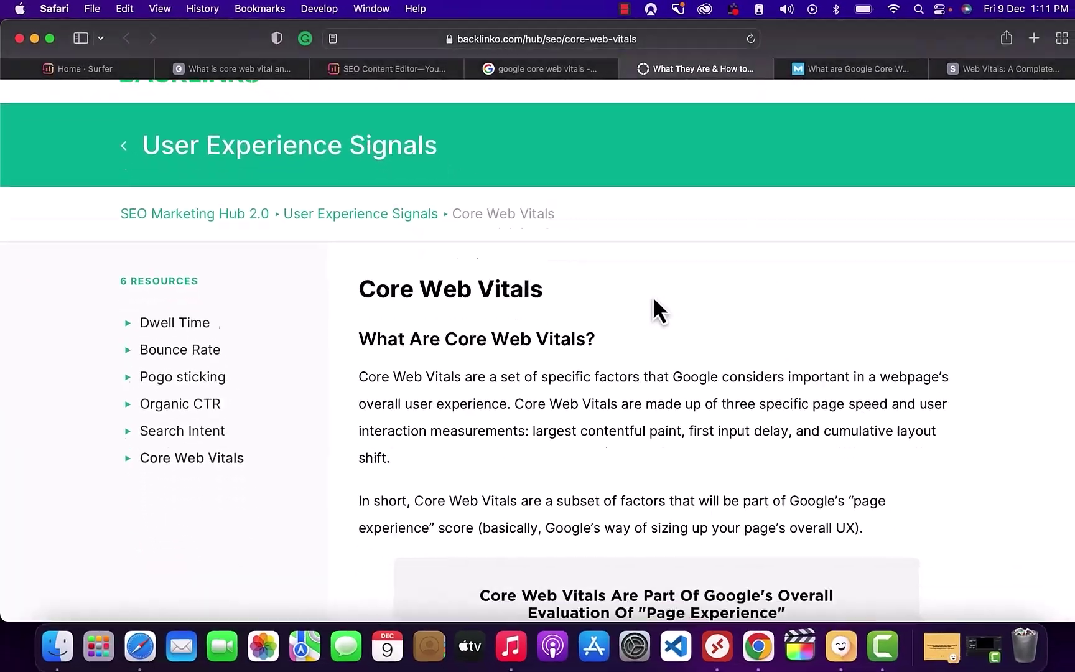
pyautogui.scroll(-10, 653, 295)
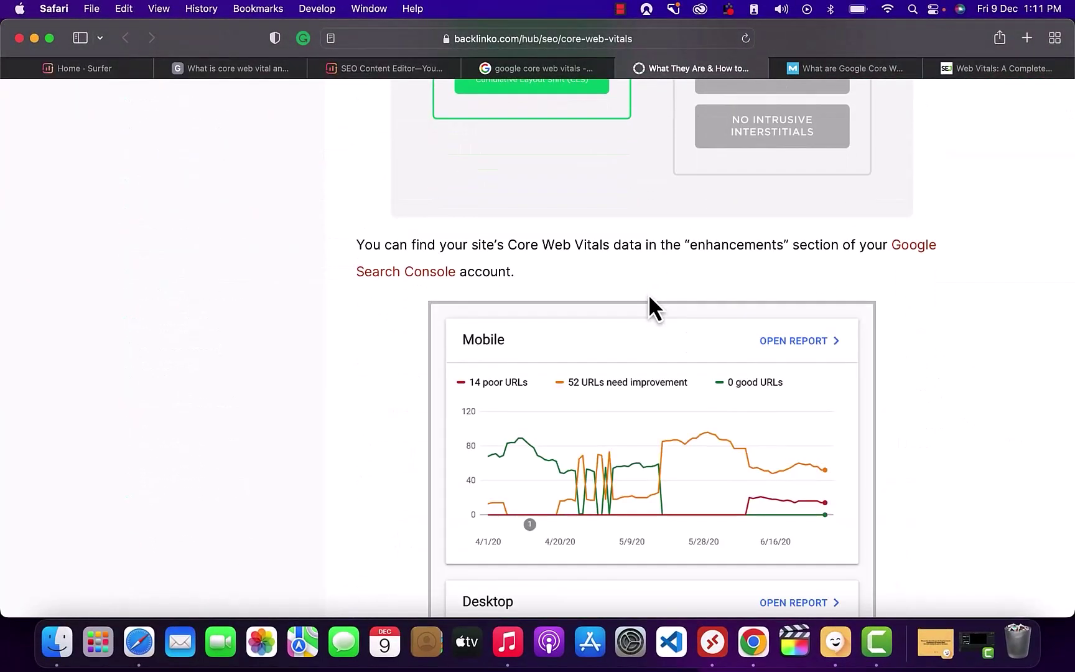
pyautogui.scroll(-5, 648, 294)
pyautogui.scroll(-1, 614, 339)
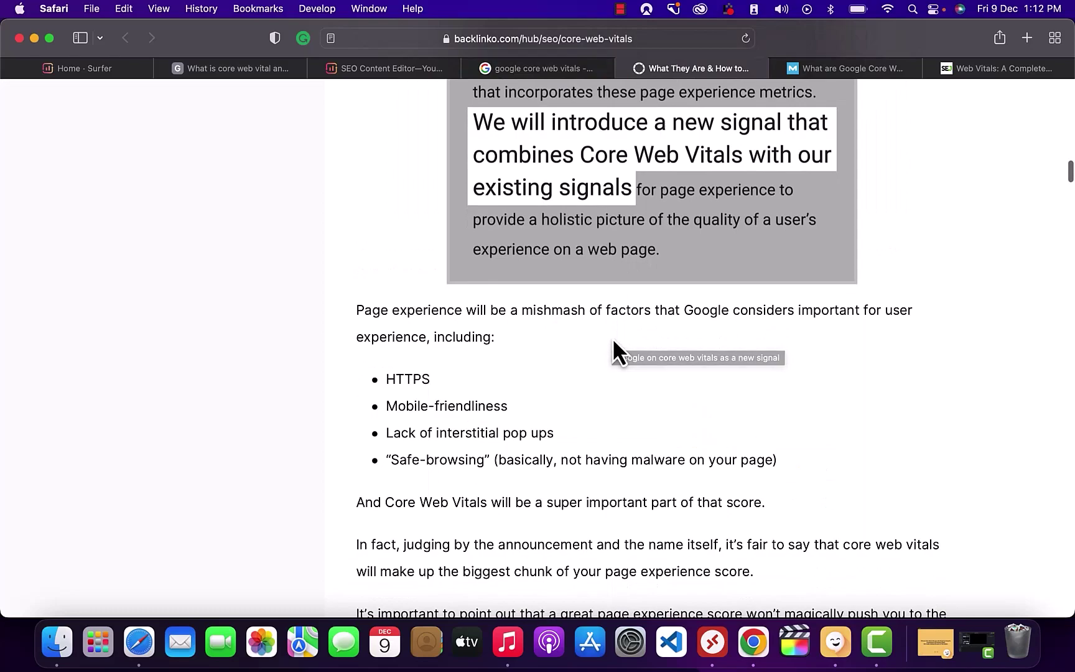
pyautogui.scroll(-1, 614, 341)
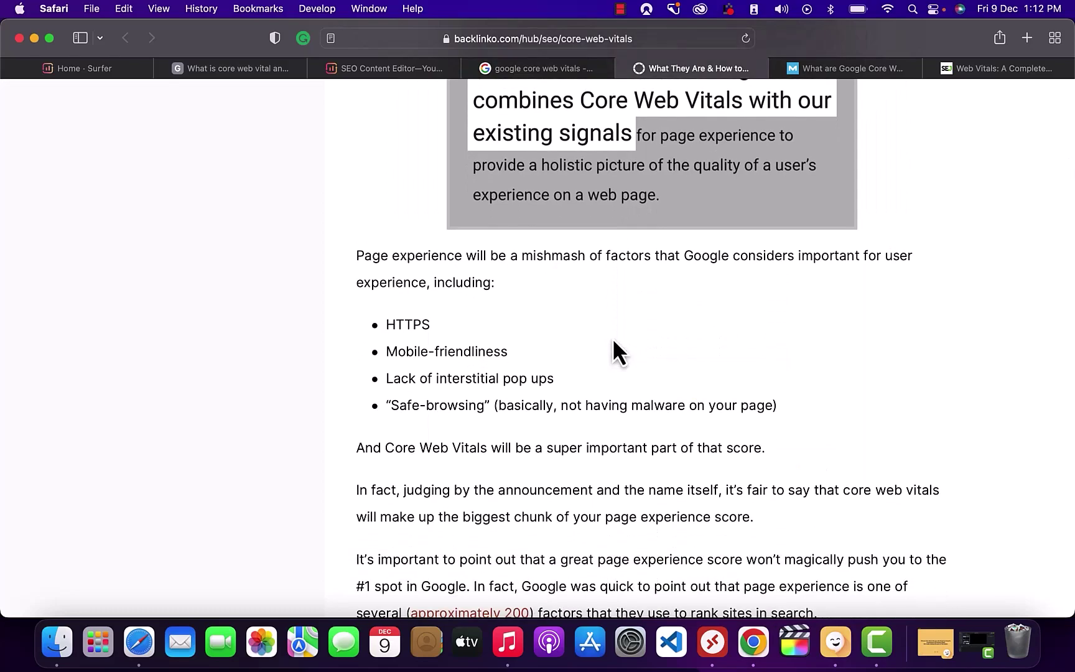
# Close the Backlinko, Moz and Search Engine Journal article tabs to return to the search results.
pyautogui.click(626, 69)
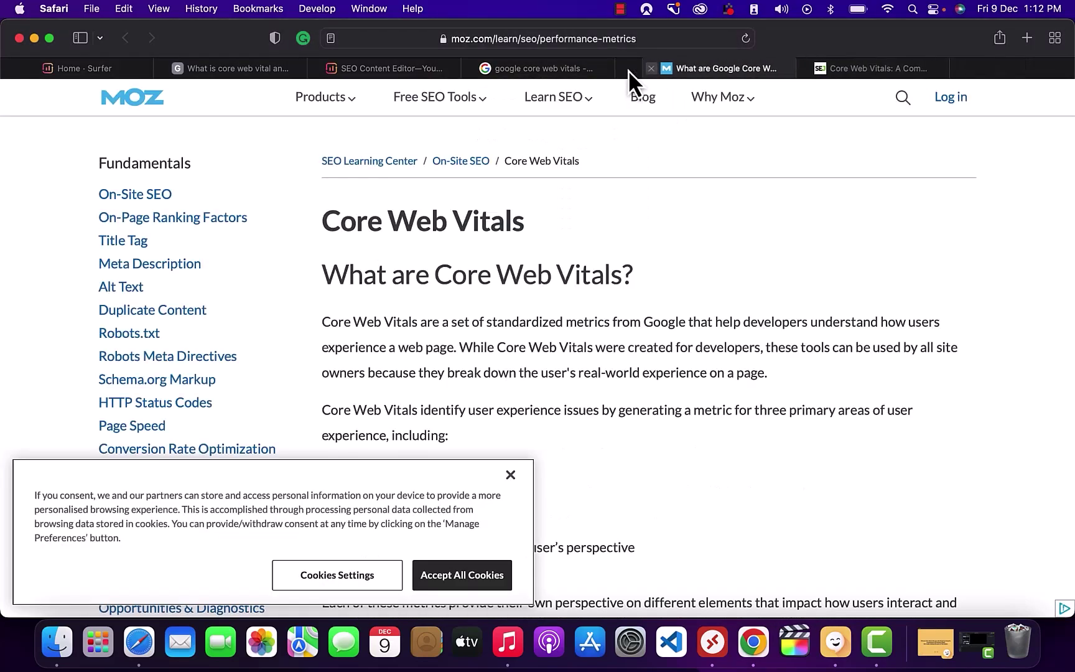
pyautogui.click(624, 69)
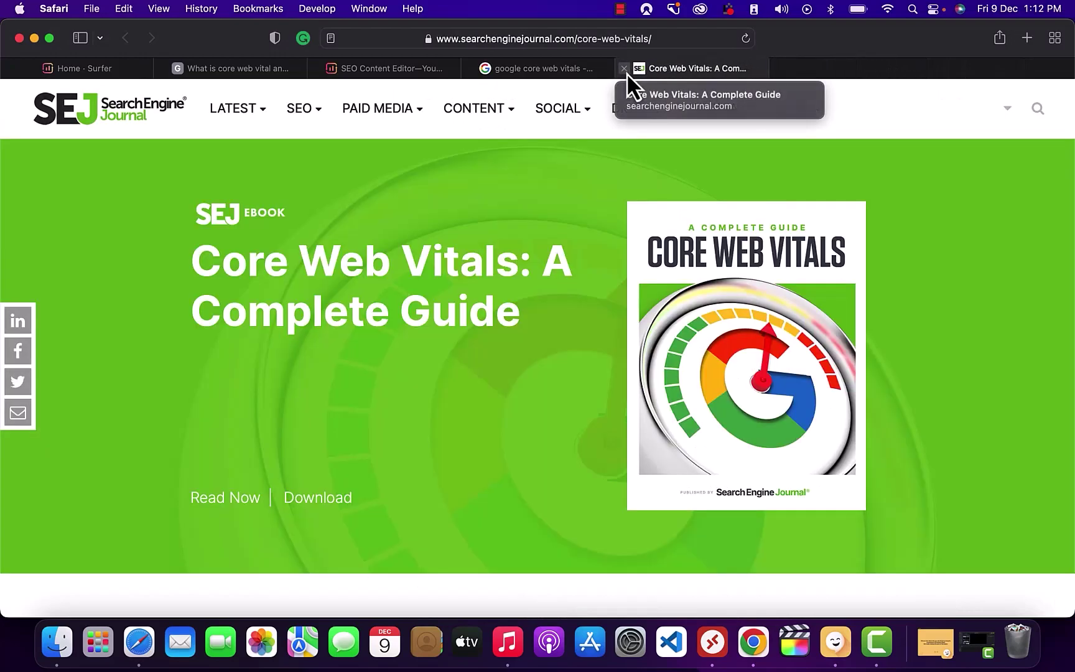
pyautogui.click(625, 69)
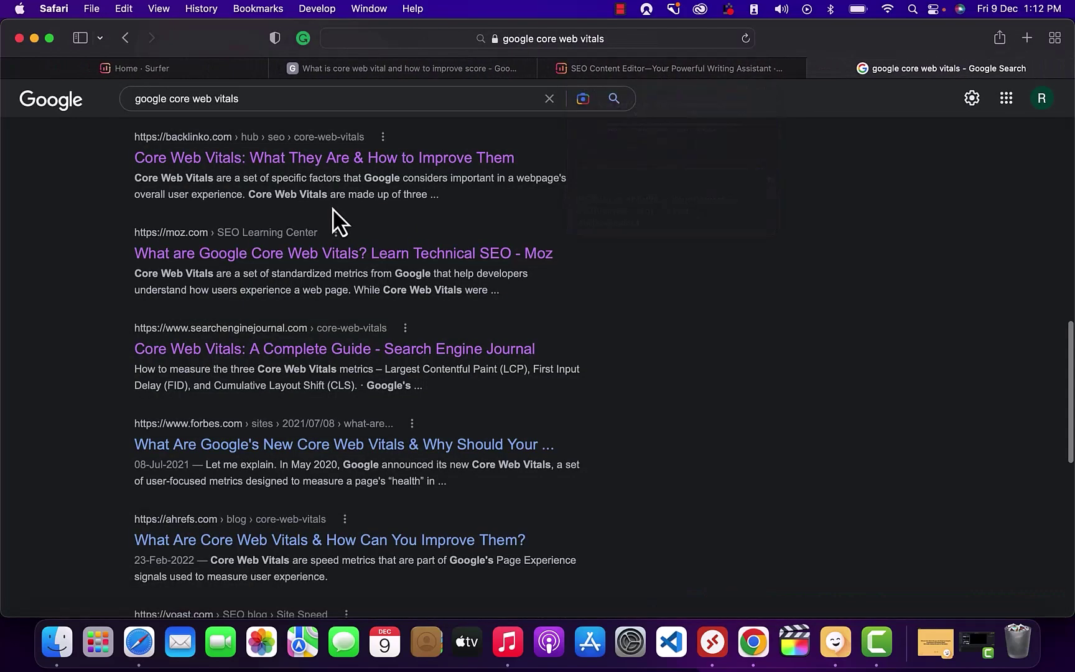
# View the Surfer dashboard and the public SEO Content Editor page.
pyautogui.click(156, 68)
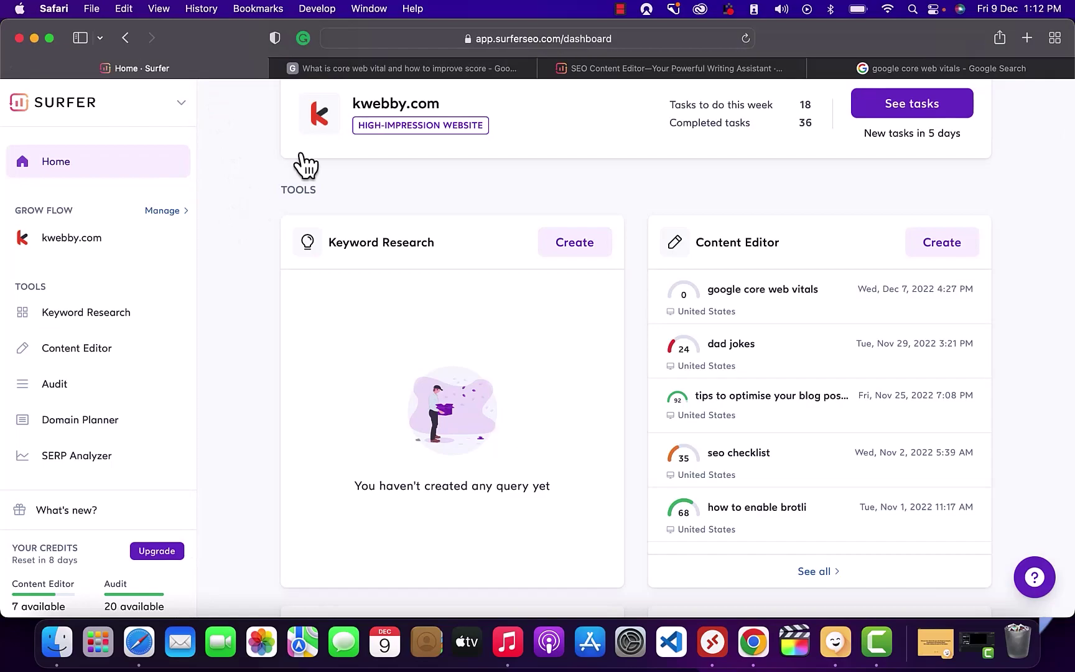
pyautogui.click(647, 69)
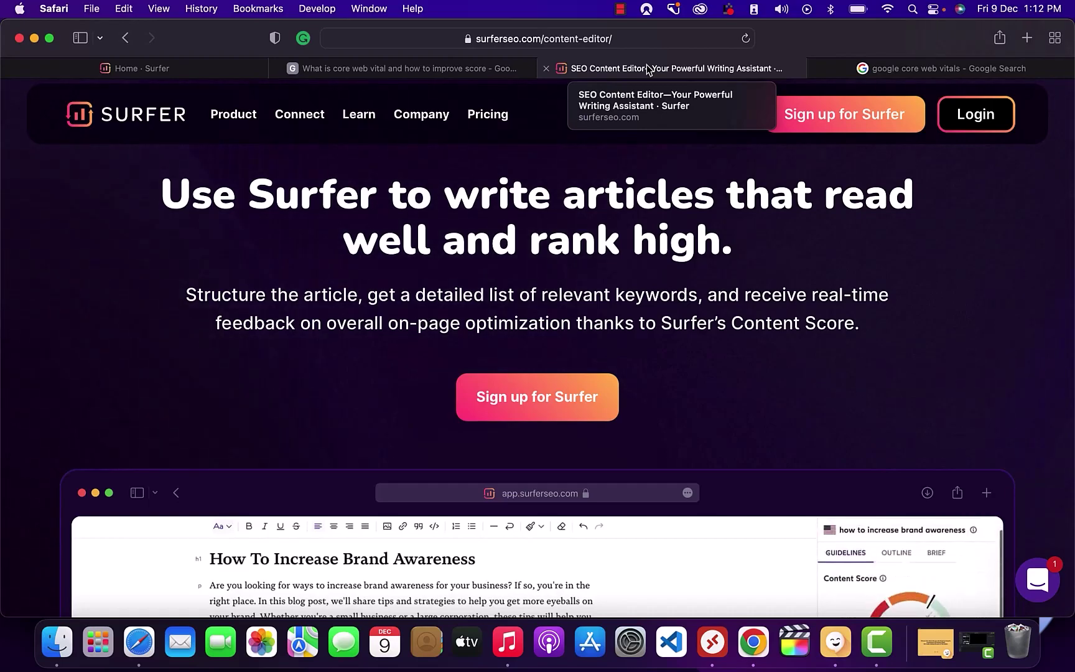
pyautogui.scroll(-1, 501, 330)
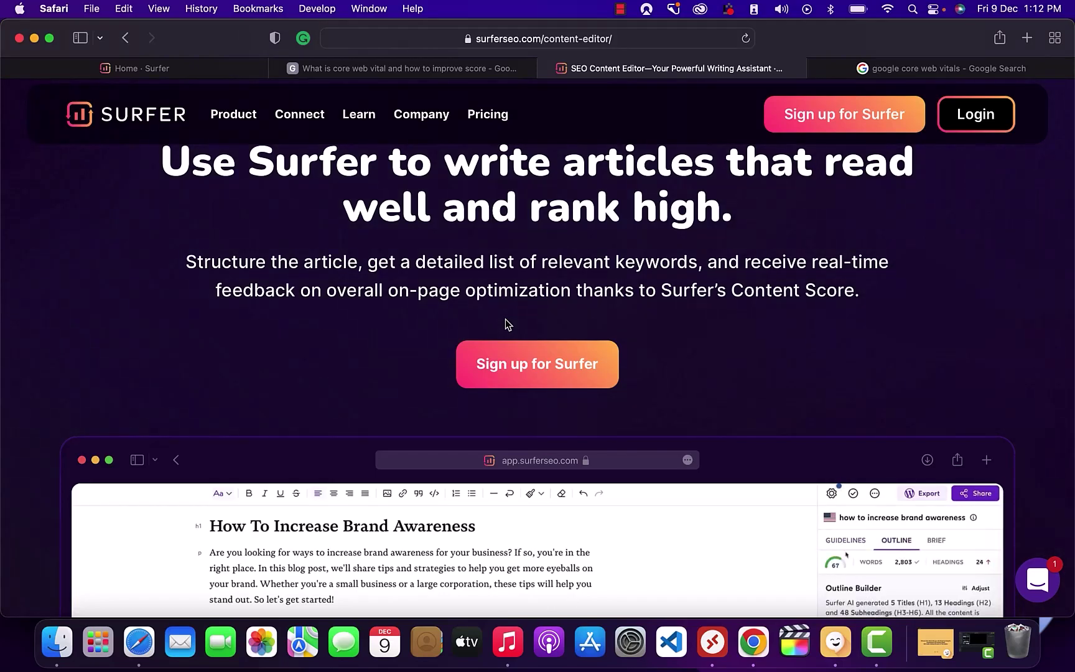
# Look over the Google Docs draft "What is core web vital and how to improve score" and return to Surfer's SEO Content Editor page.
pyautogui.click(401, 68)
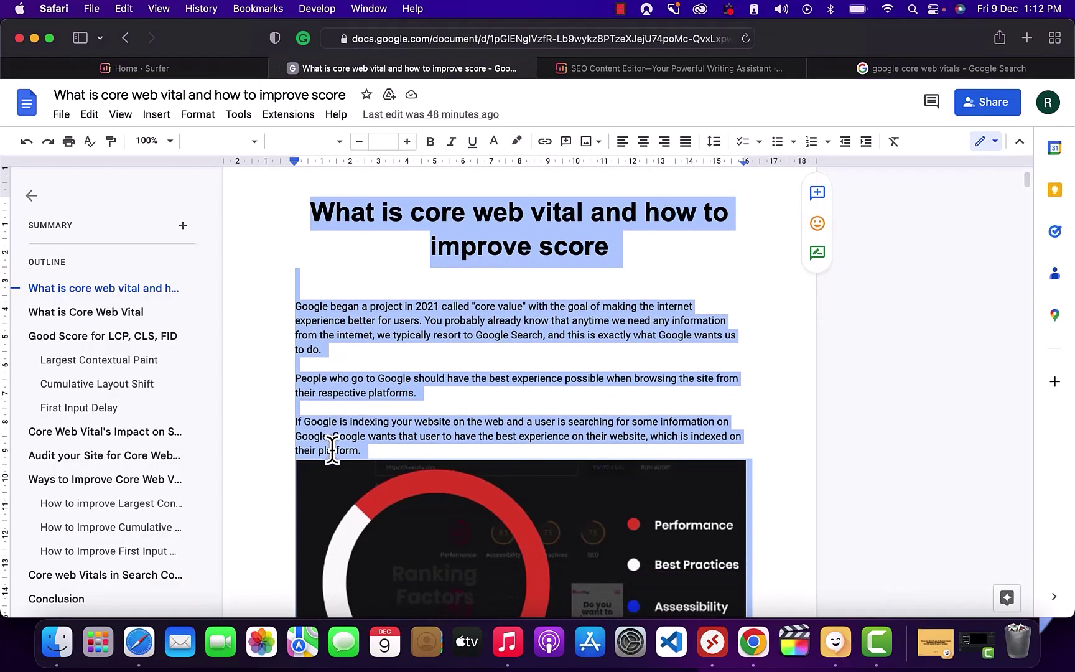
pyautogui.scroll(-1, 408, 365)
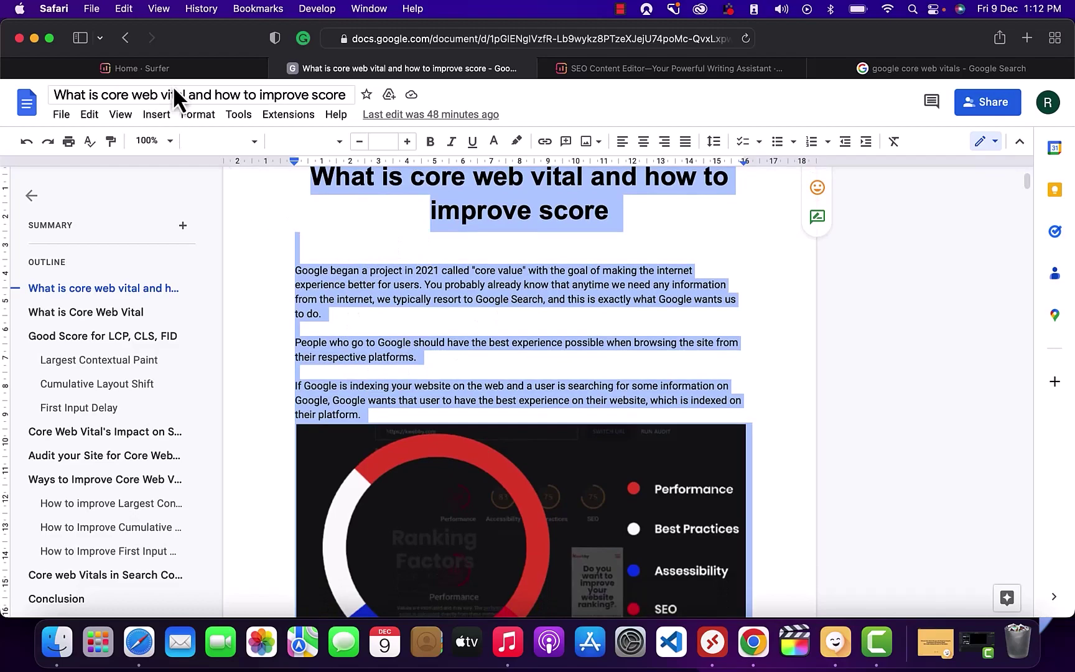
pyautogui.click(639, 68)
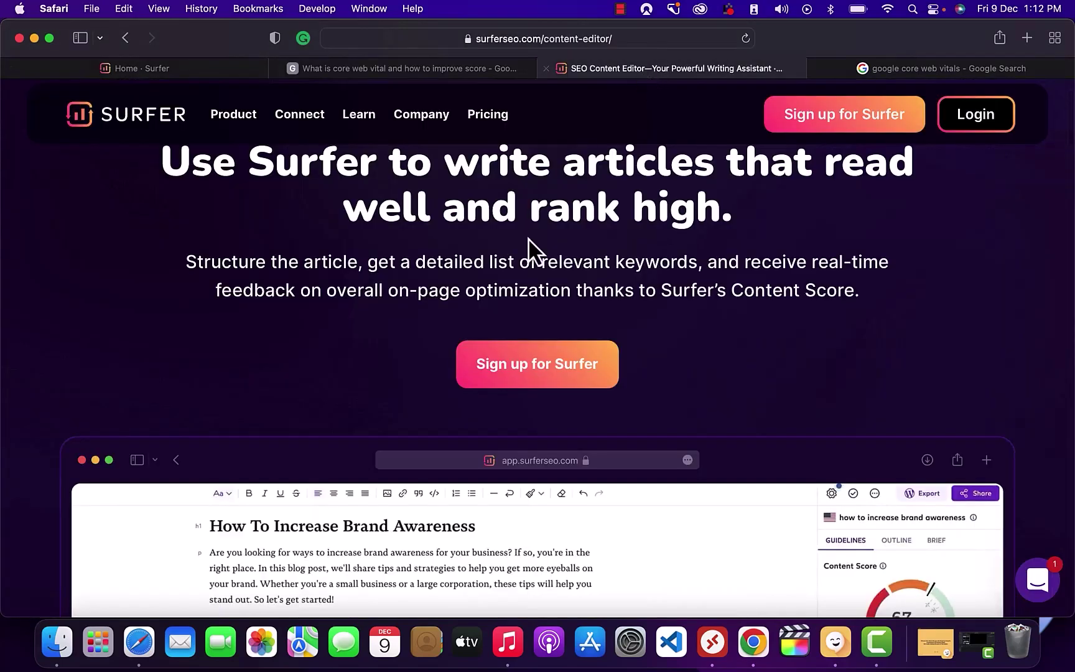
# Read through Surfer's SEO Content Editor page, covering the outline builder, multilingual optimisation, and the verify and publish sections.
pyautogui.scroll(-2, 533, 211)
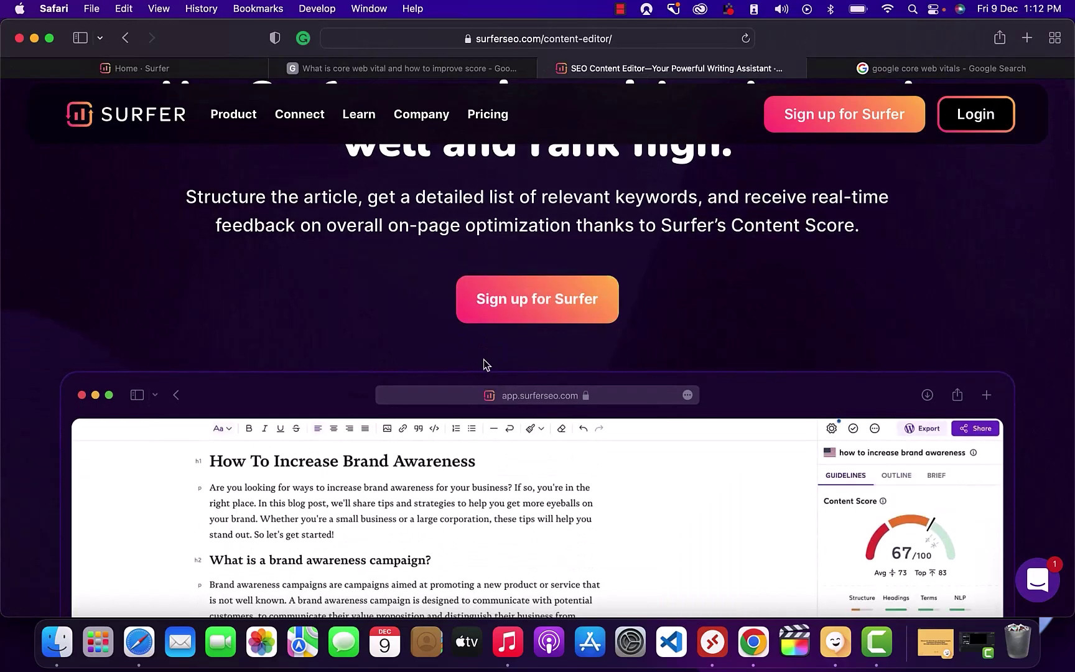
pyautogui.scroll(-8, 364, 396)
pyautogui.scroll(5, 363, 395)
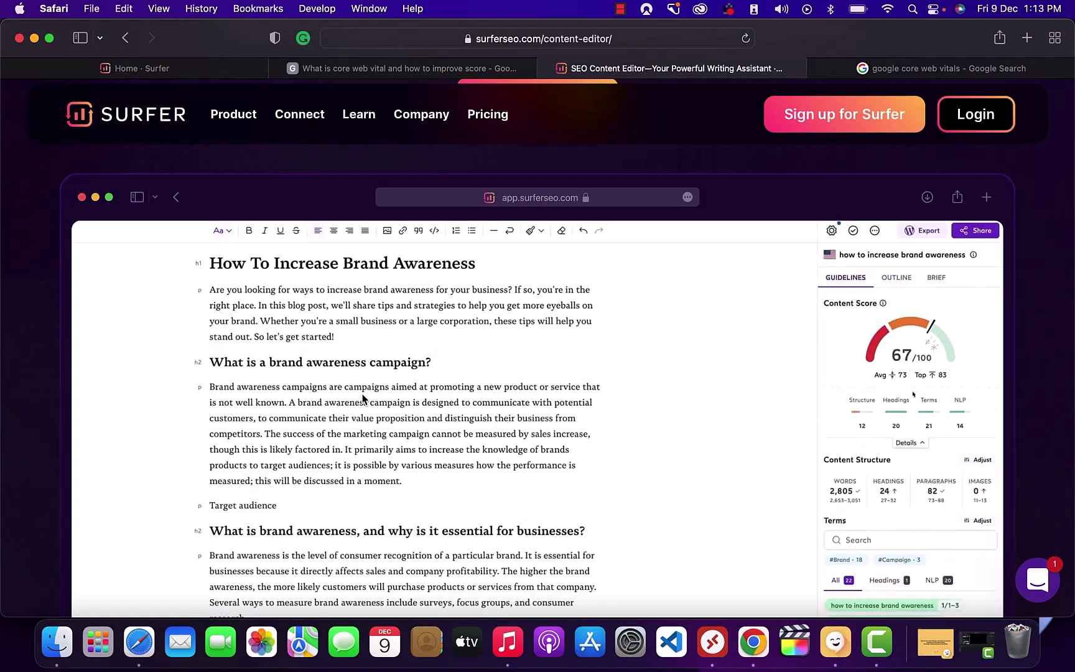
pyautogui.scroll(-5, 395, 426)
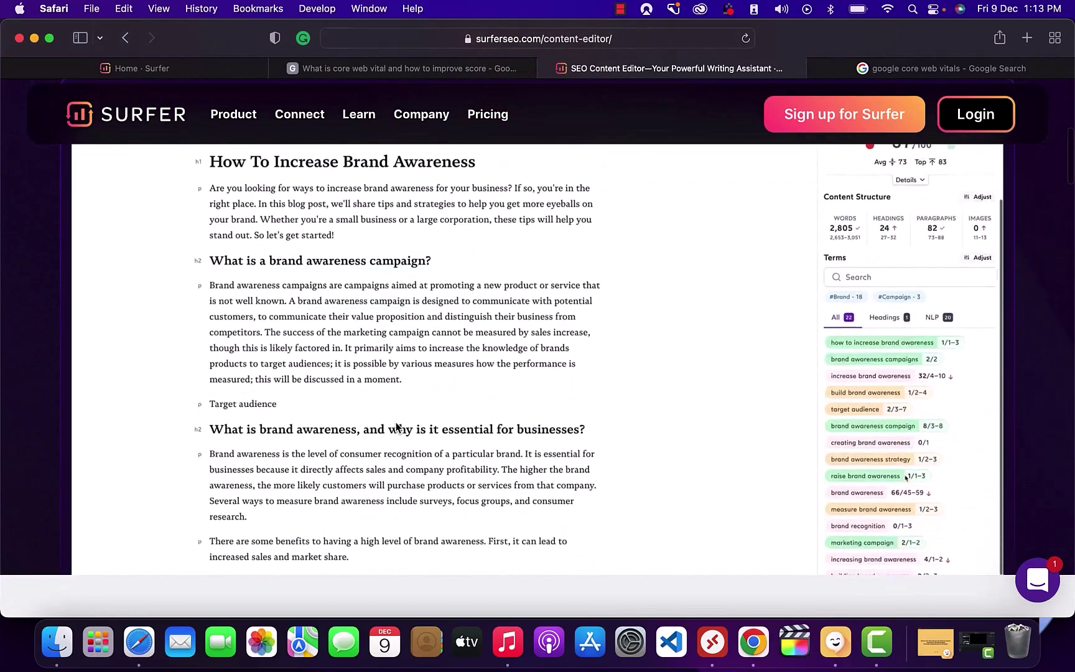
pyautogui.scroll(-10, 396, 427)
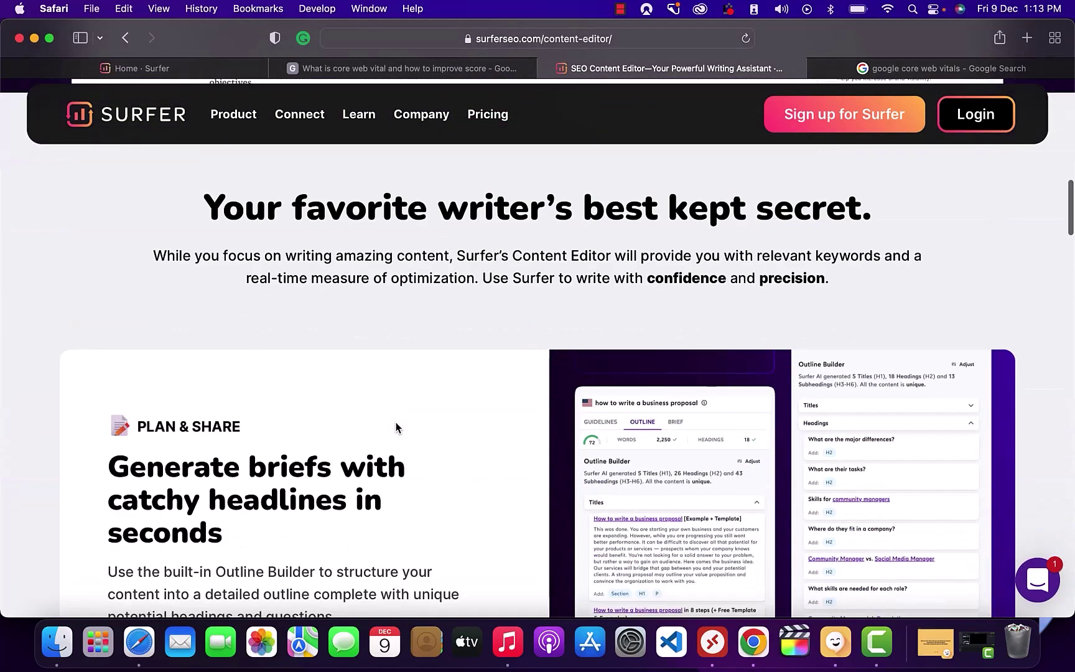
pyautogui.scroll(-10, 396, 427)
pyautogui.scroll(7, 396, 427)
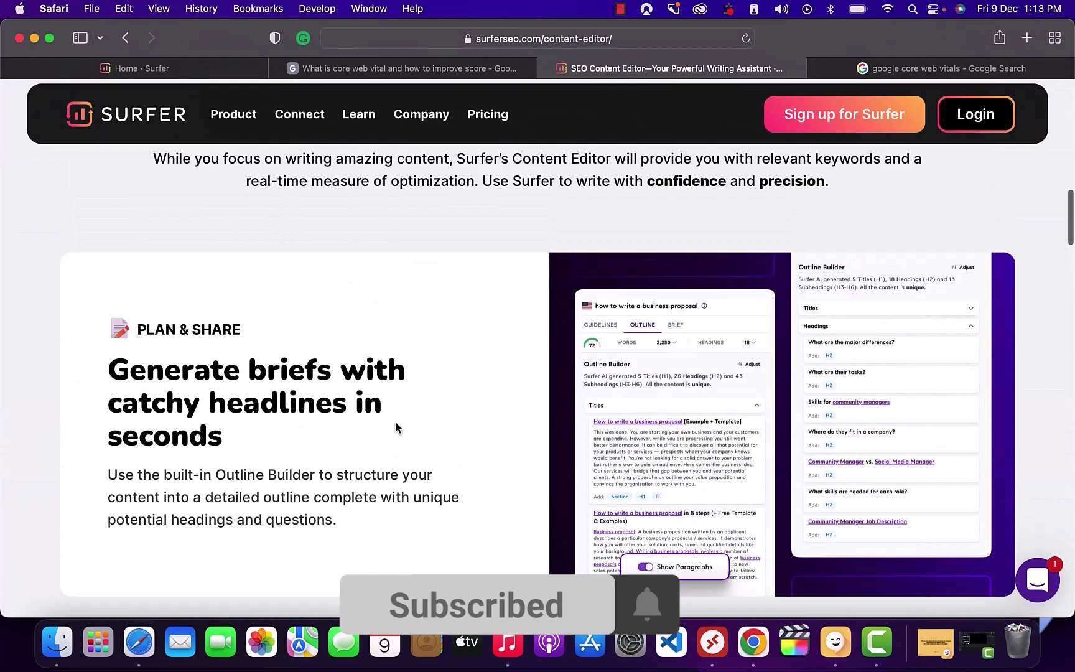
pyautogui.scroll(-7, 396, 427)
pyautogui.scroll(4, 396, 427)
pyautogui.scroll(-15, 396, 427)
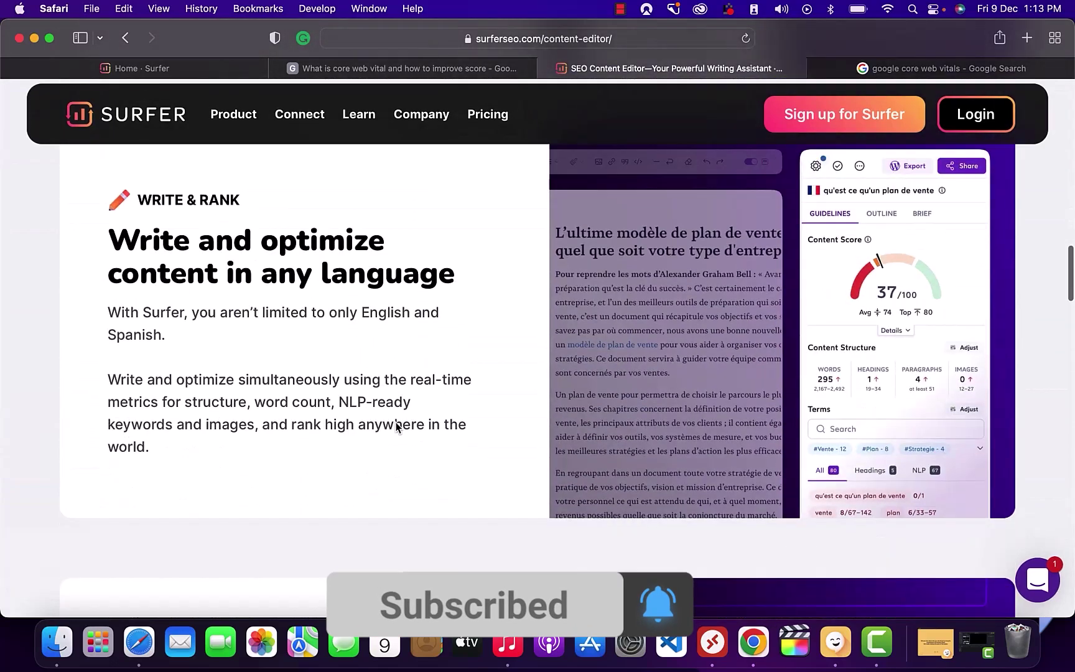
pyautogui.scroll(-3, 396, 422)
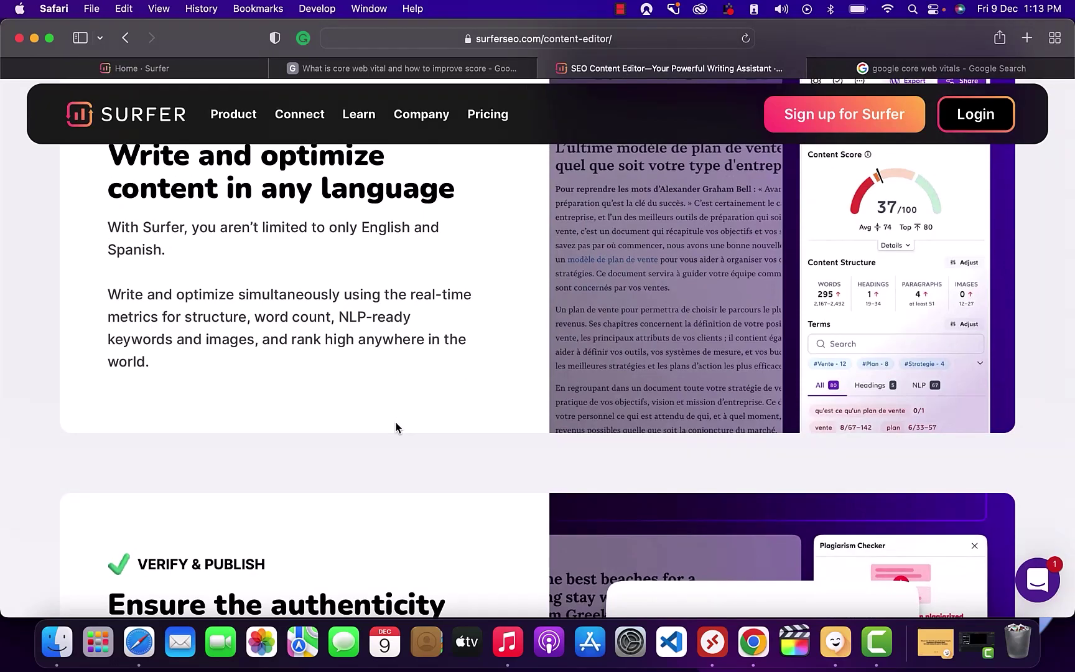
pyautogui.scroll(-15, 395, 427)
pyautogui.scroll(3, 396, 427)
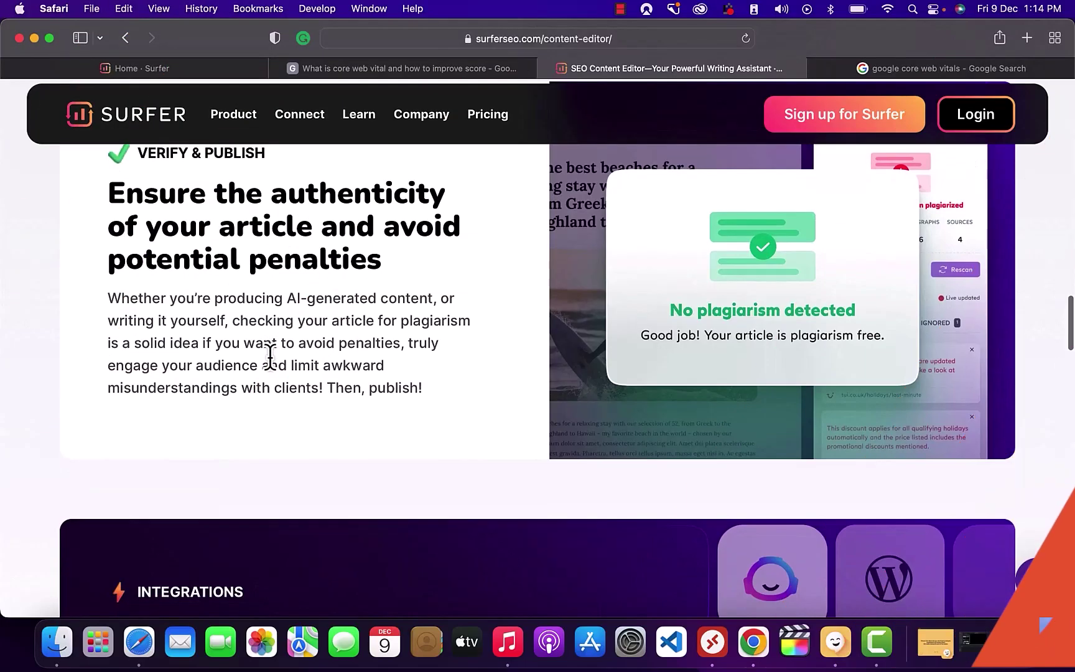
# Return to the Google Docs draft, clear the text selection and review the article's title and introduction.
pyautogui.click(404, 69)
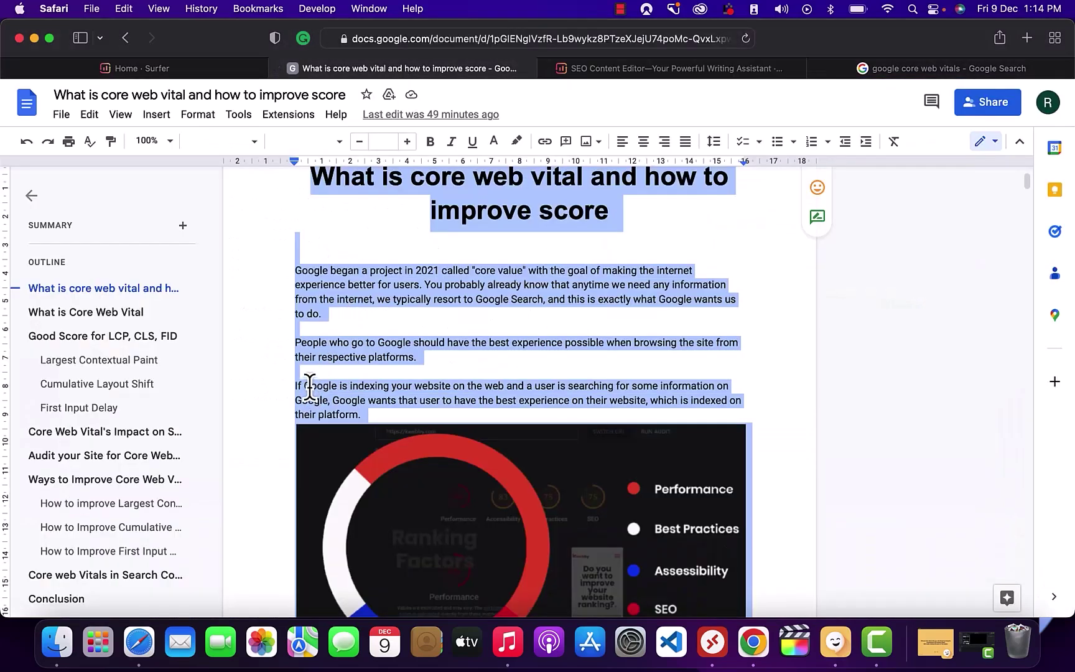
pyautogui.click(305, 359)
pyautogui.scroll(3, 319, 364)
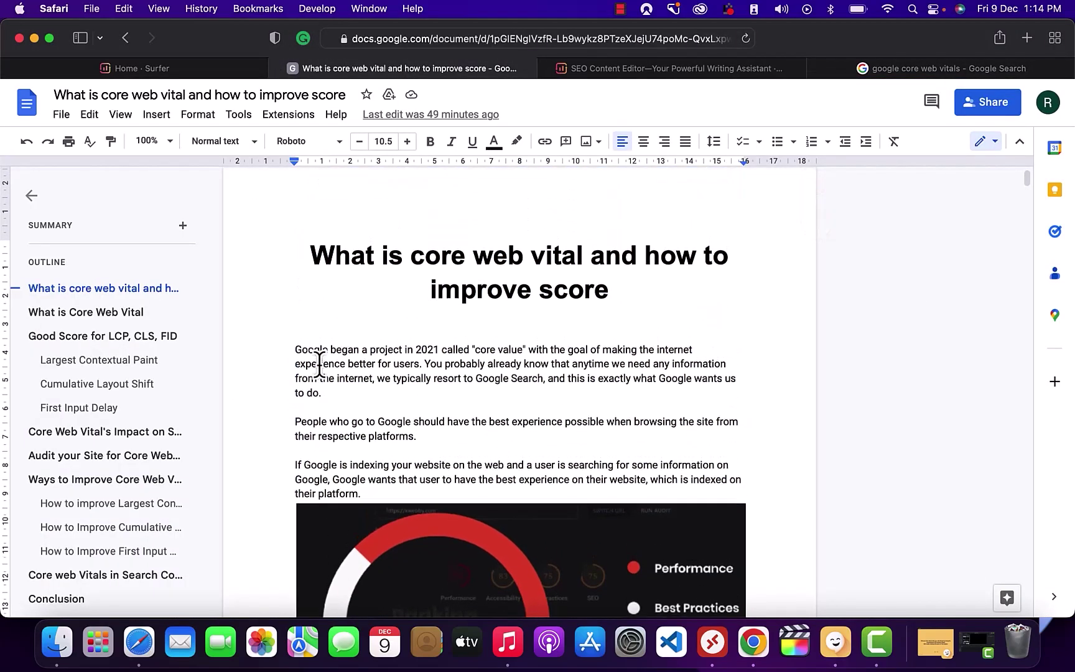
pyautogui.scroll(1, 319, 364)
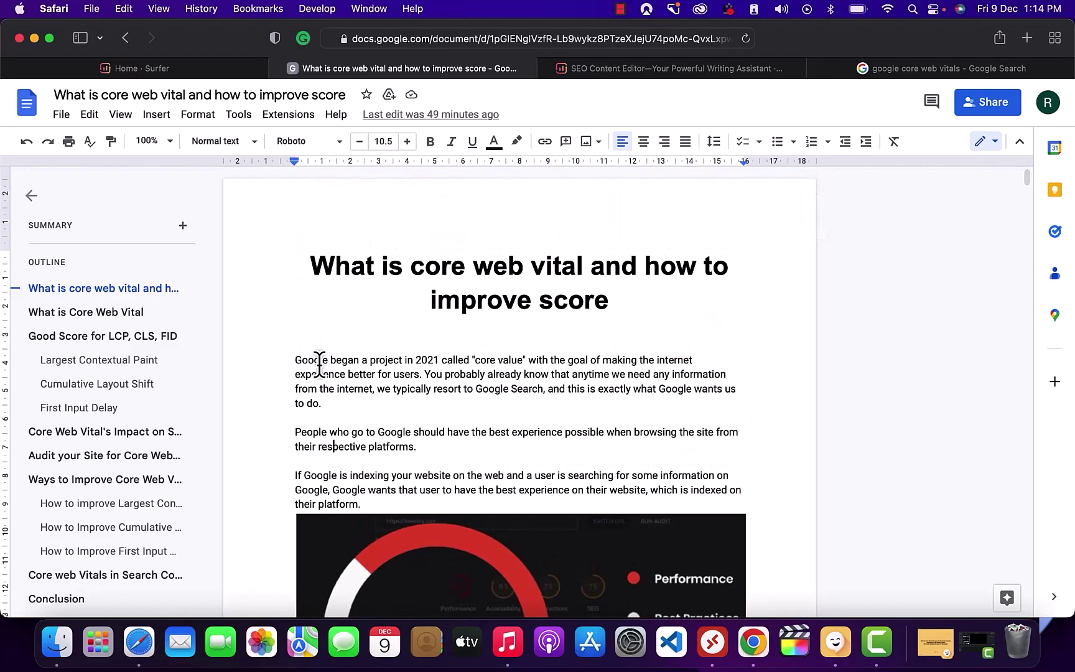
pyautogui.scroll(-3, 325, 403)
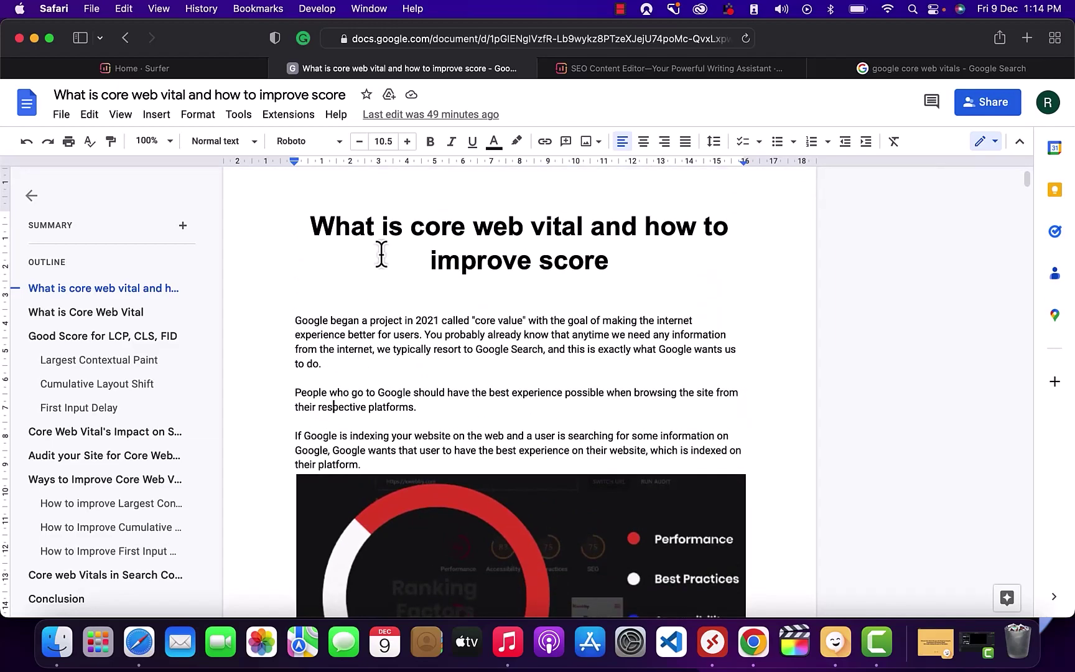
pyautogui.scroll(-1, 361, 321)
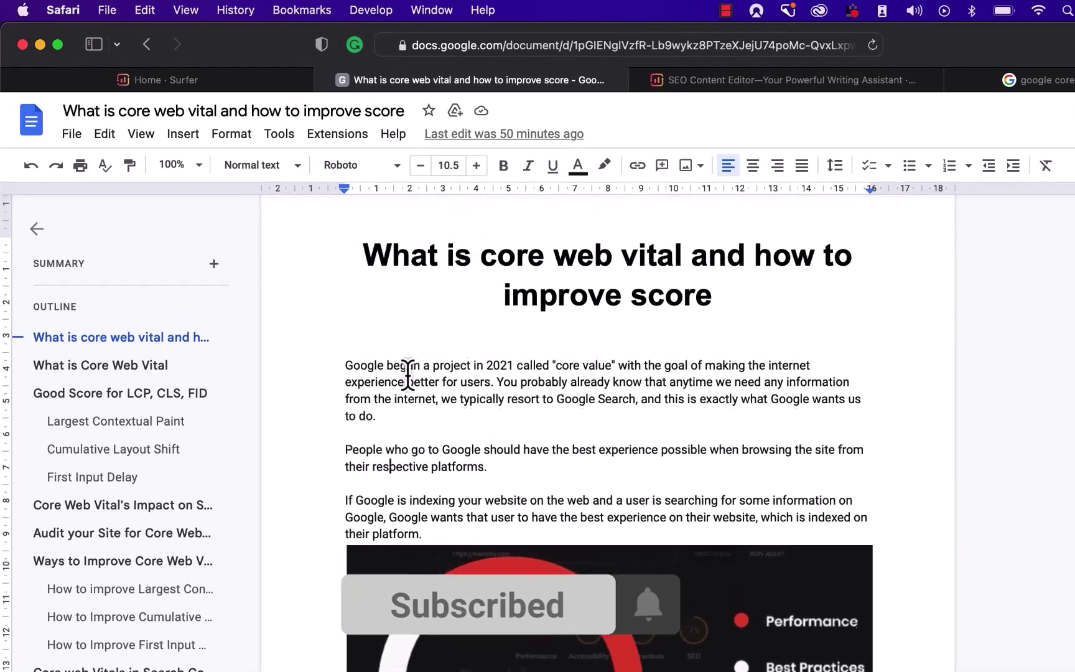
pyautogui.scroll(1, 408, 373)
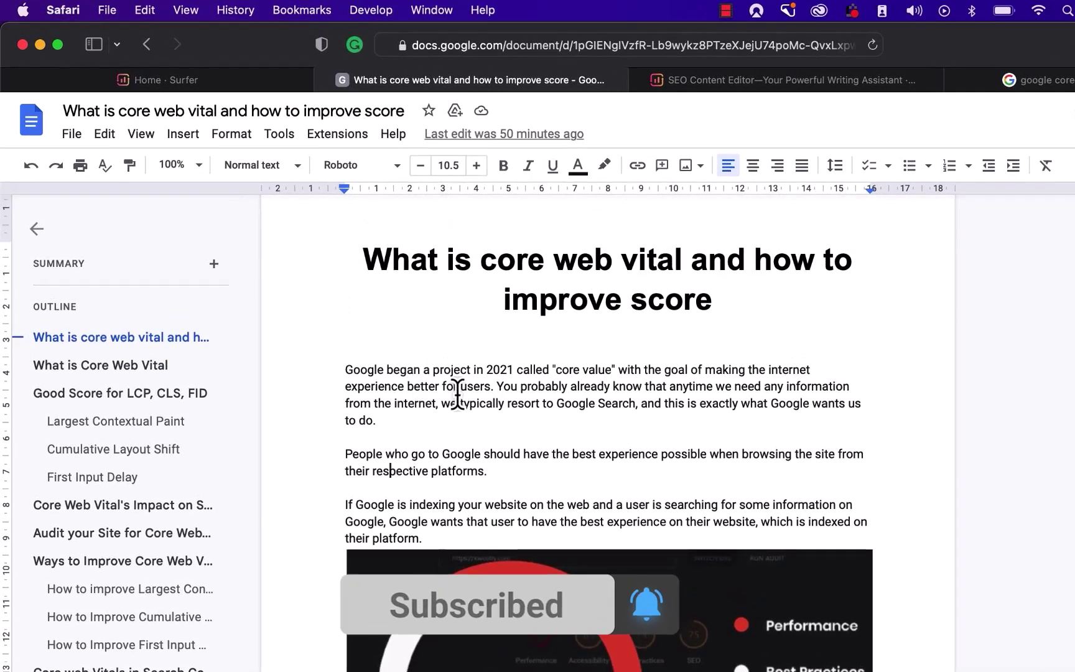
pyautogui.scroll(-1, 469, 475)
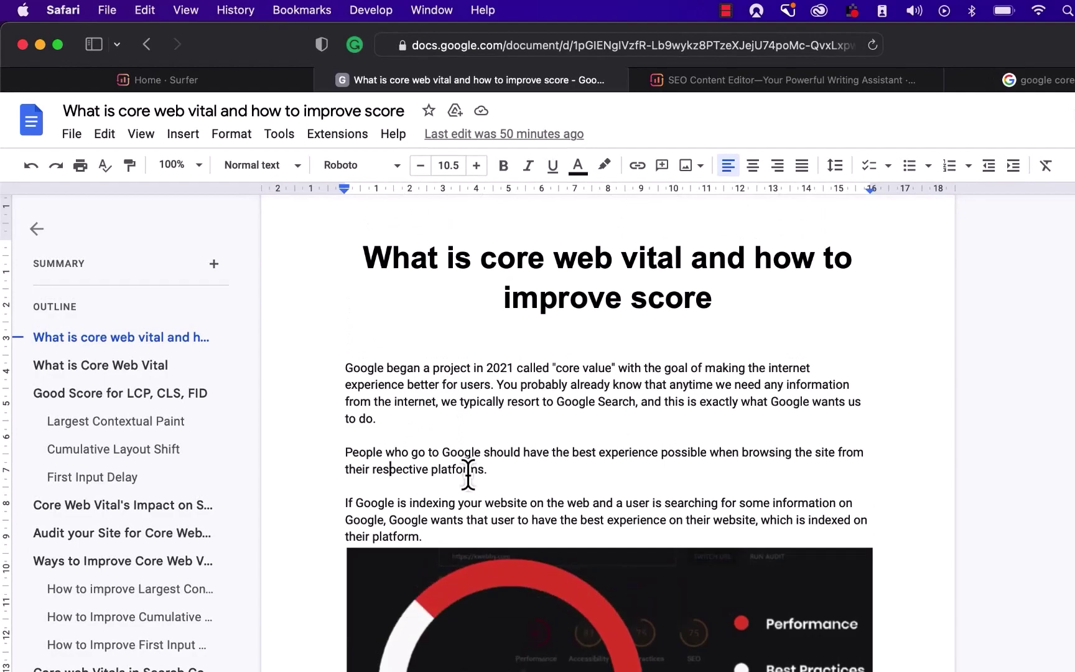
# Select the entire content of the draft "What is core web vital and how to improve score".
pyautogui.moveTo(372, 256); pyautogui.dragTo(679, 348)
pyautogui.click(680, 348)
pyautogui.press('super+a')
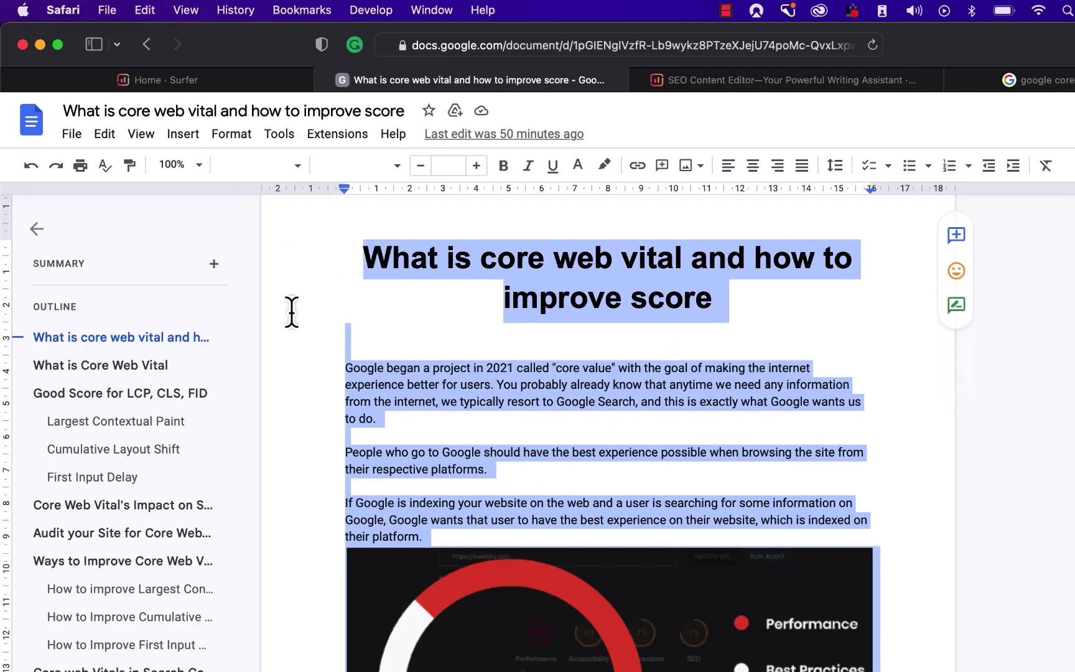
# Switch to the Surfer dashboard and open the Content Editor tool.
pyautogui.click(227, 79)
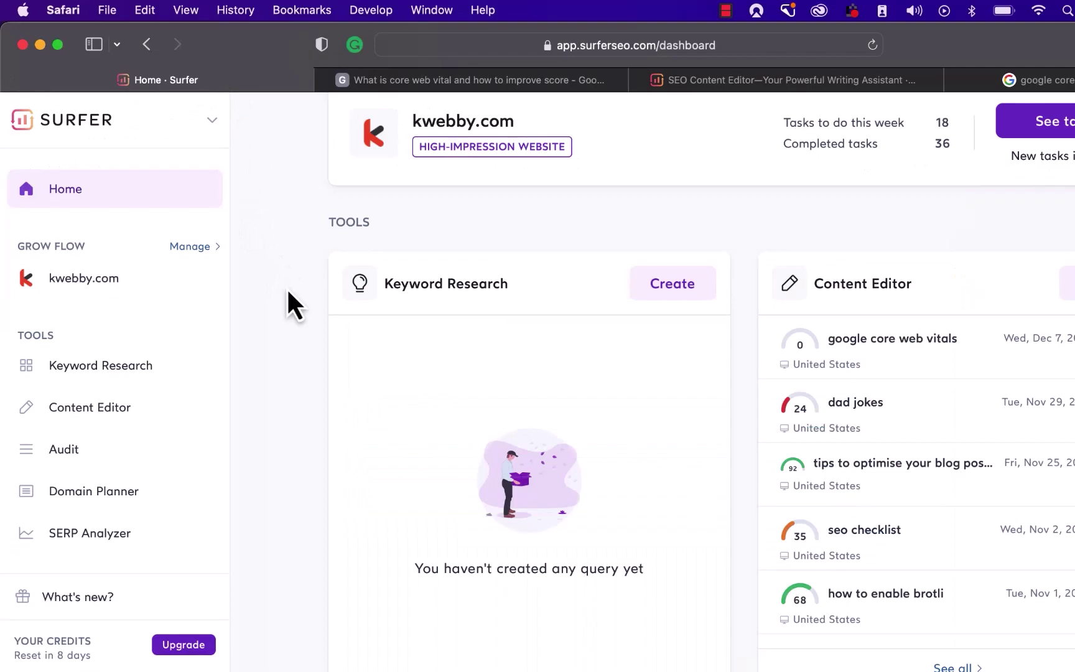
pyautogui.scroll(-3, 255, 350)
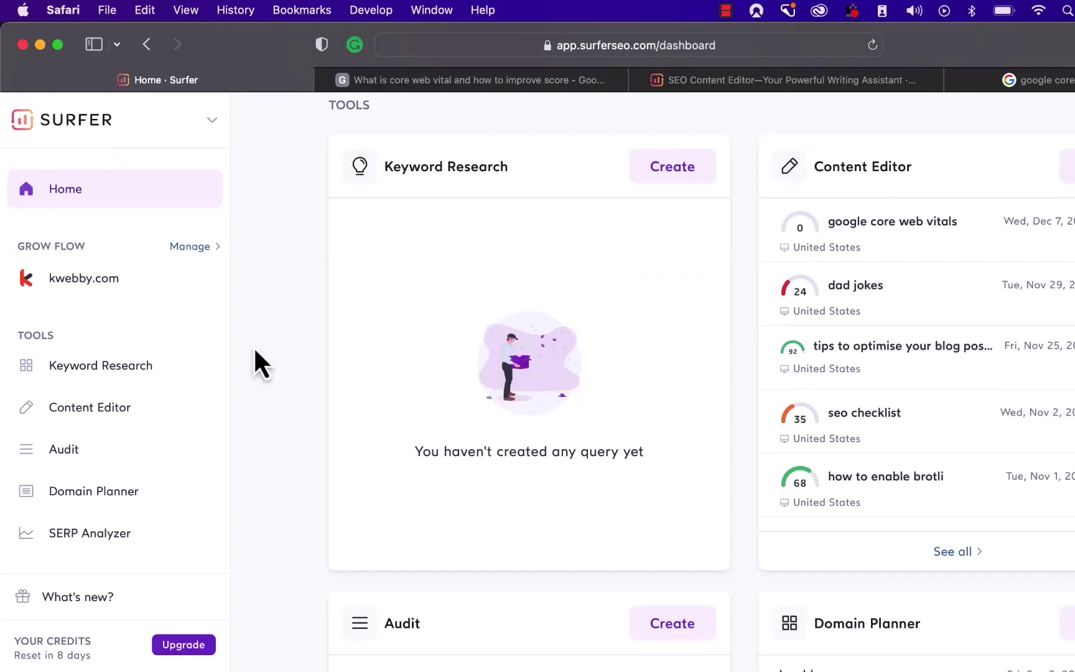
pyautogui.click(137, 412)
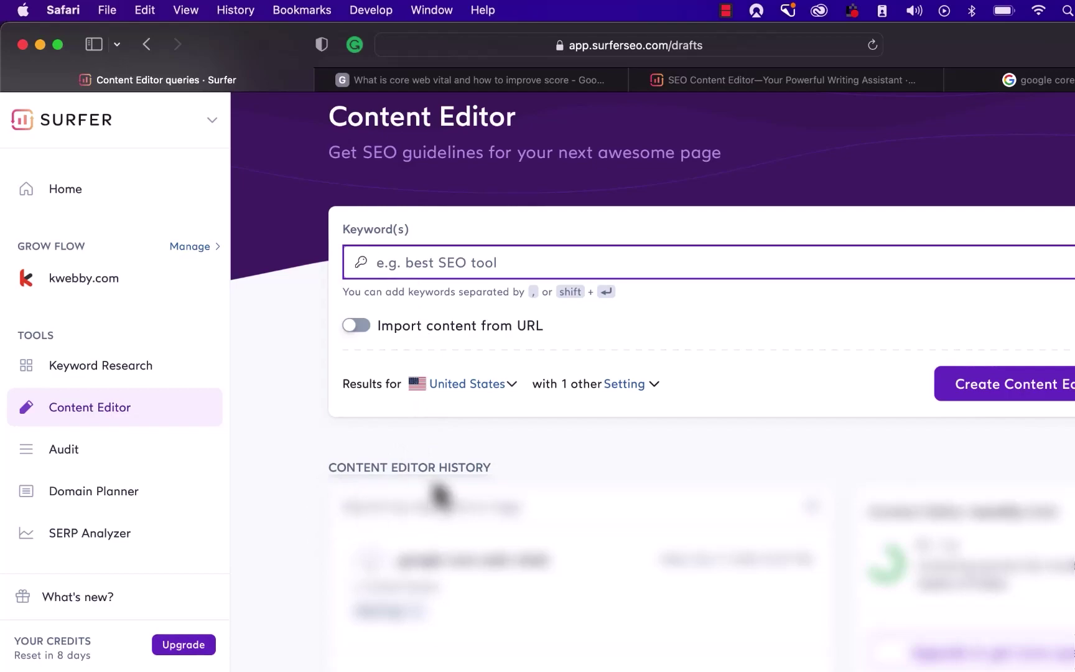
# Browse the available countries and cities for the Content Editor results without changing the location.
pyautogui.click(507, 385)
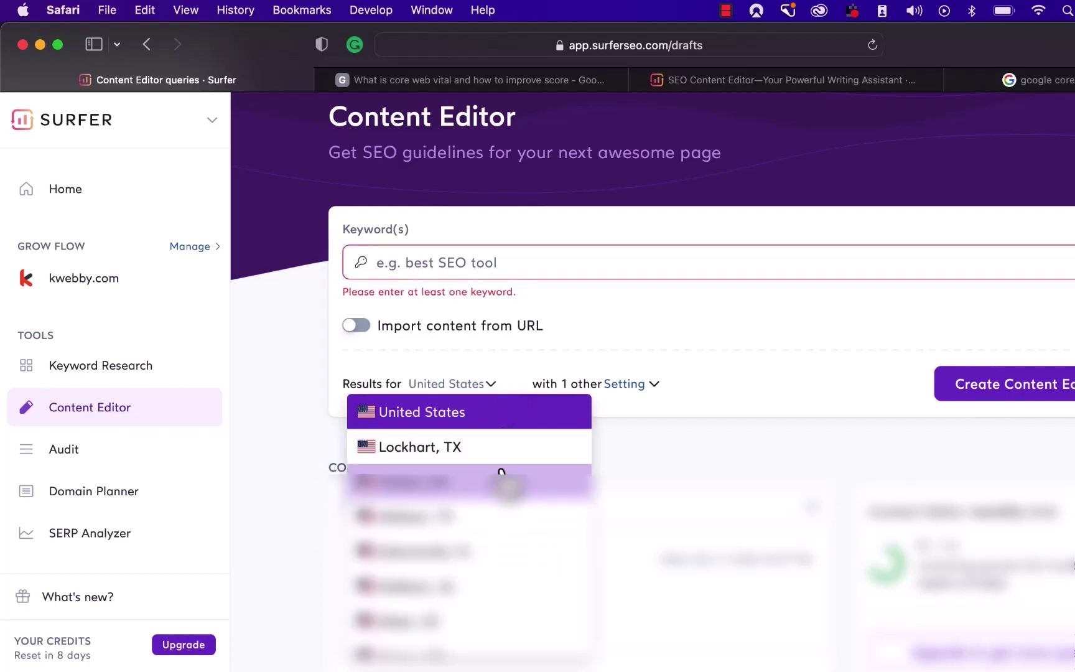
pyautogui.scroll(-10, 480, 559)
pyautogui.scroll(-4, 478, 552)
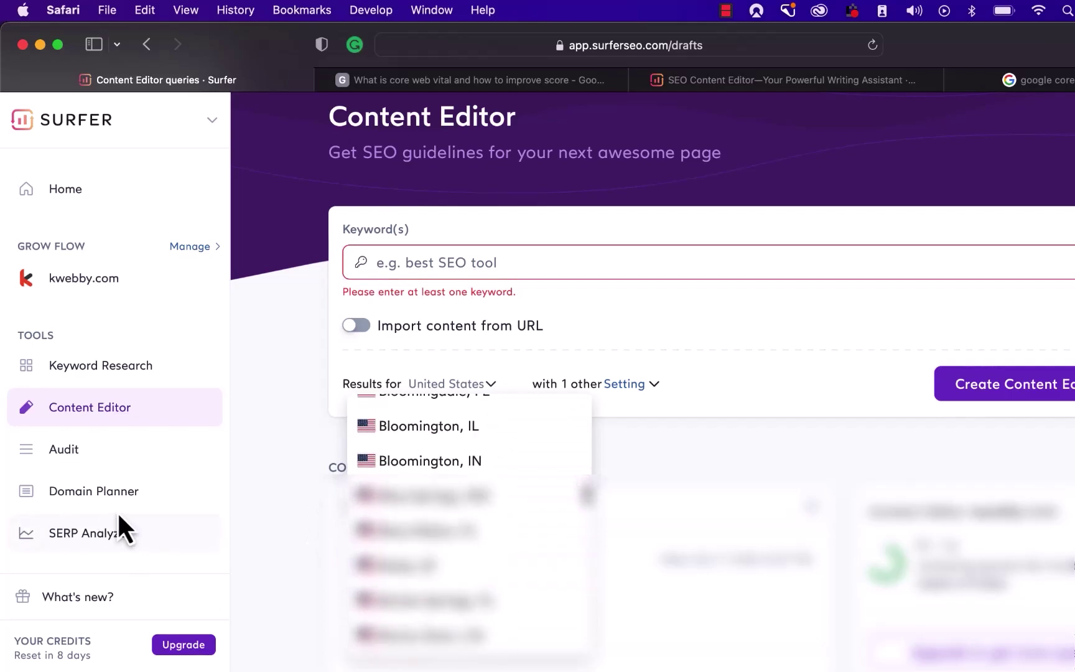
pyautogui.click(332, 442)
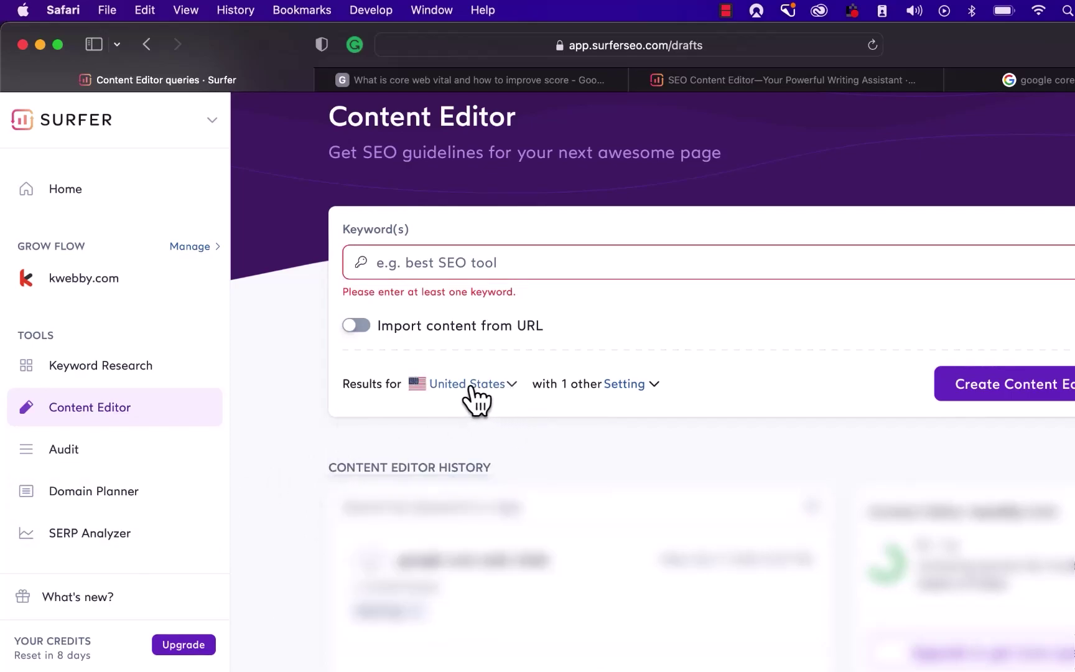
pyautogui.click(436, 386)
pyautogui.scroll(-15, 529, 498)
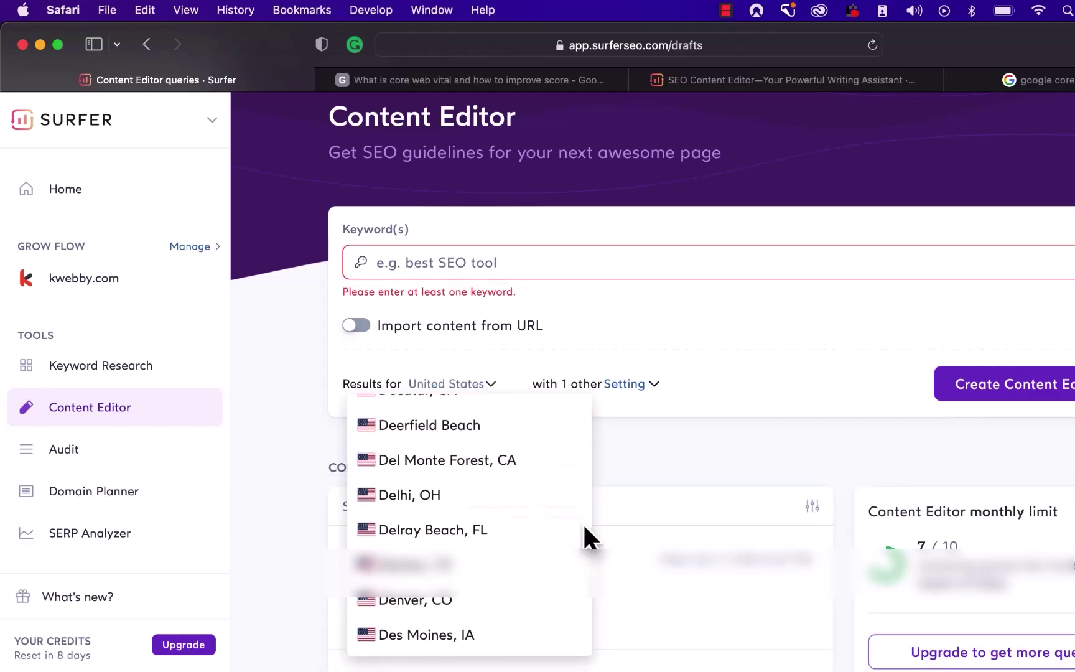
pyautogui.scroll(-12, 557, 560)
pyautogui.scroll(-20, 554, 606)
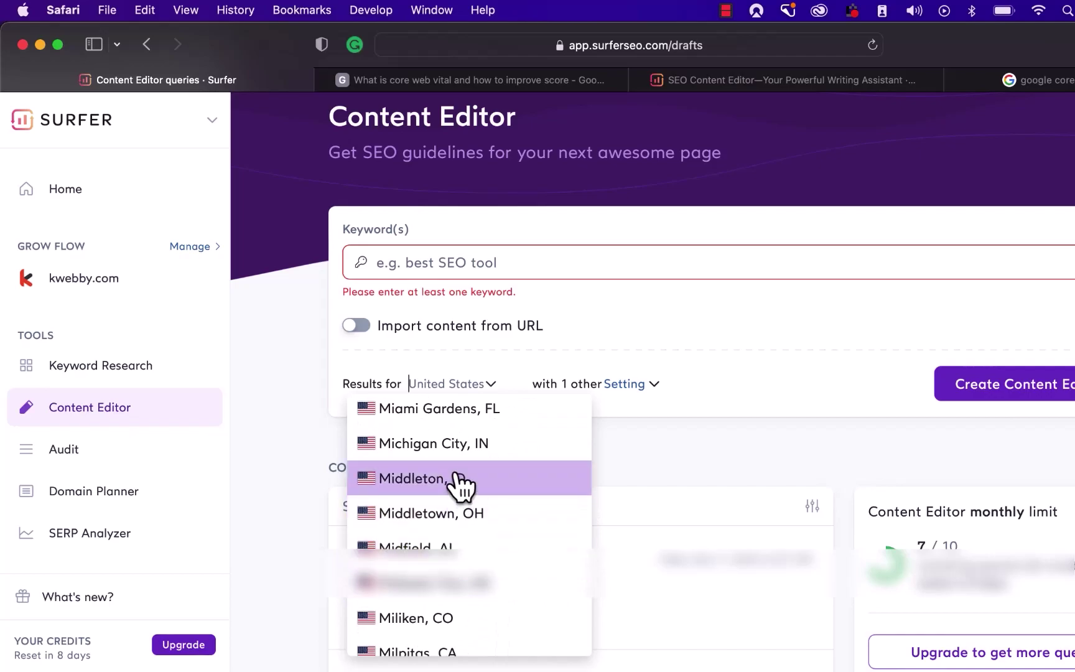
pyautogui.click(319, 466)
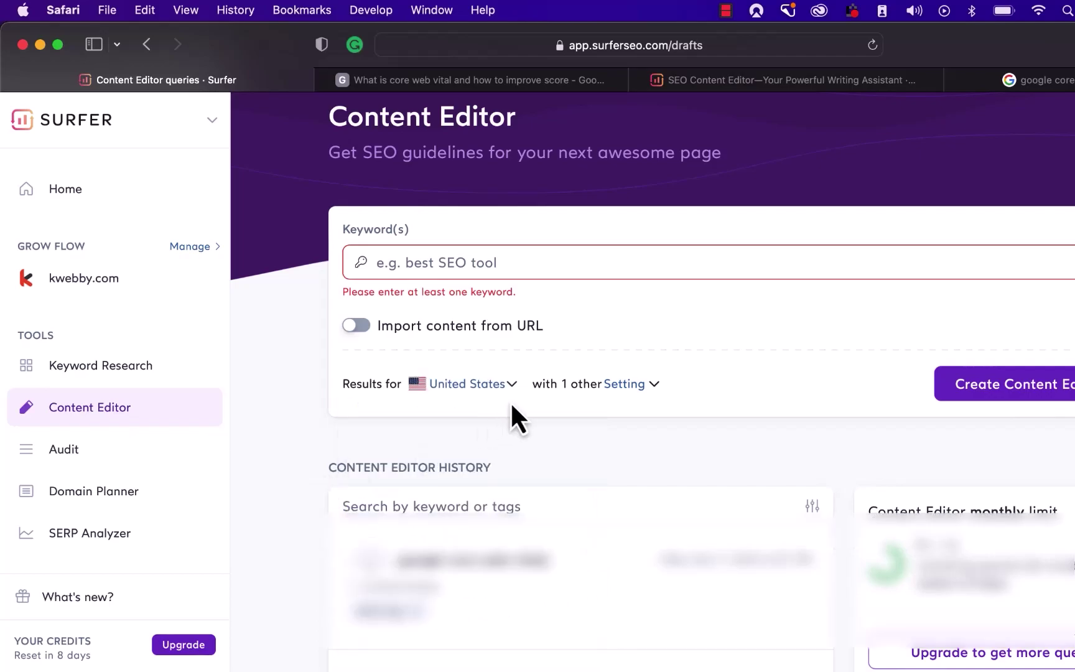
# Switch the Content Editor's crawler type to Mobile and set it back to Desktop.
pyautogui.click(655, 384)
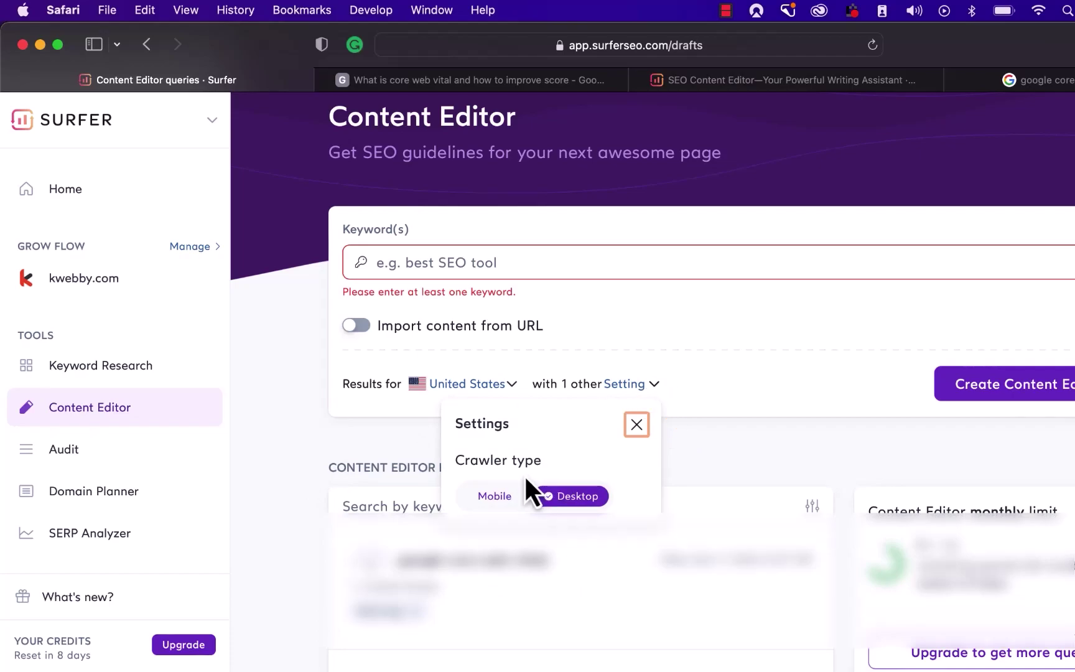
pyautogui.click(514, 498)
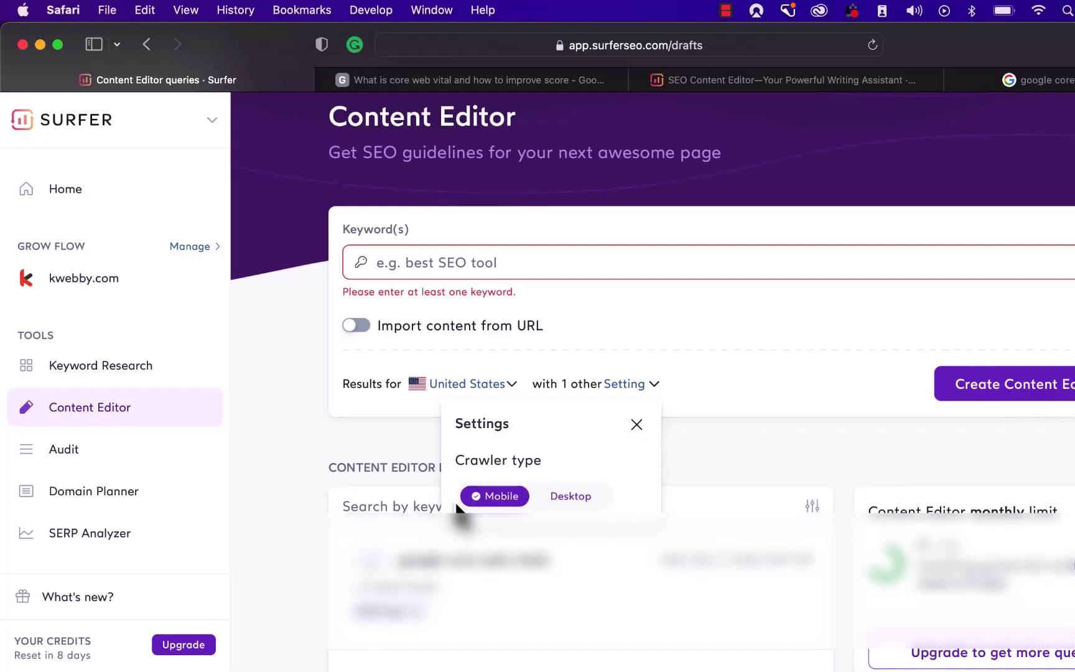
pyautogui.click(563, 498)
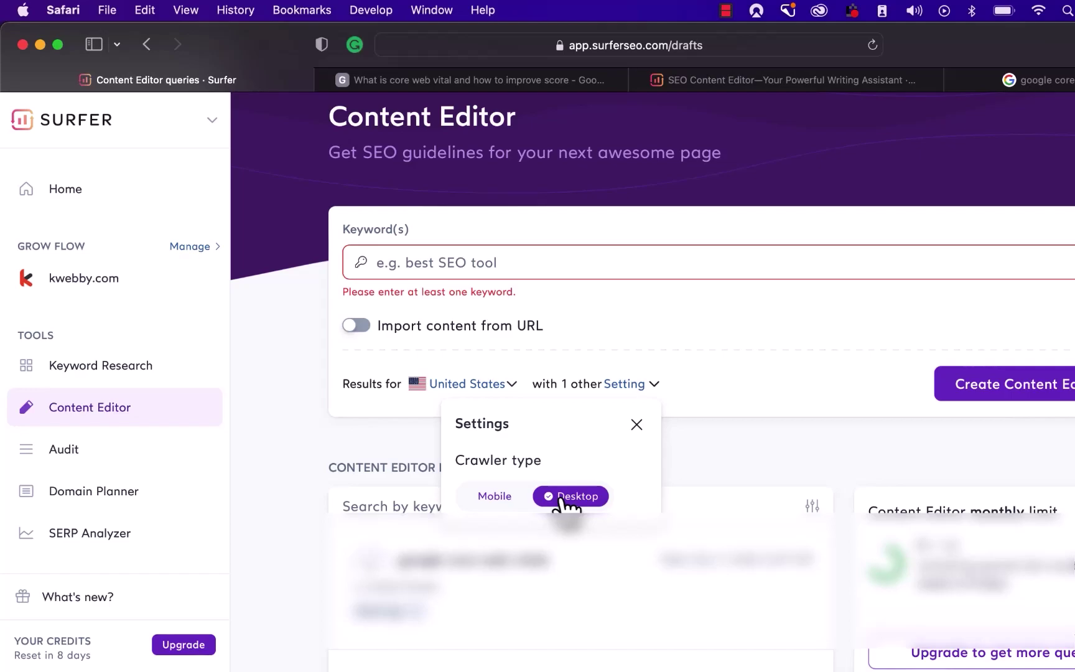
# Search the results location list for "germ" and leave the location on United States.
pyautogui.click(521, 392)
pyautogui.click(423, 387)
pyautogui.click(427, 385)
pyautogui.write('g')
pyautogui.press('BackSpace')
pyautogui.write('germ')
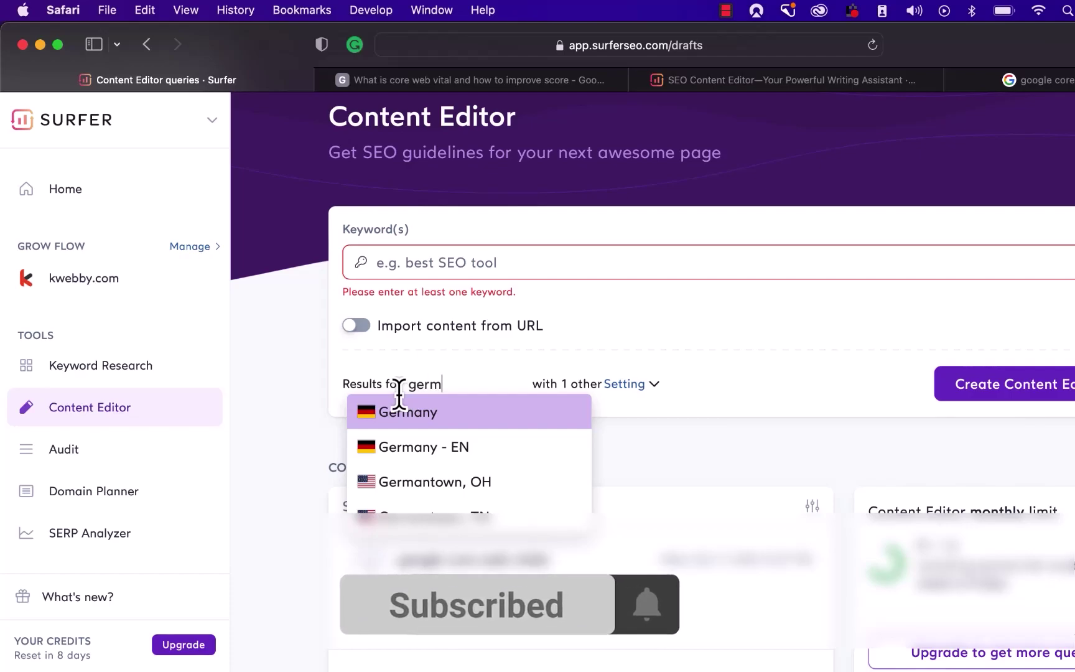
pyautogui.press('super+a')
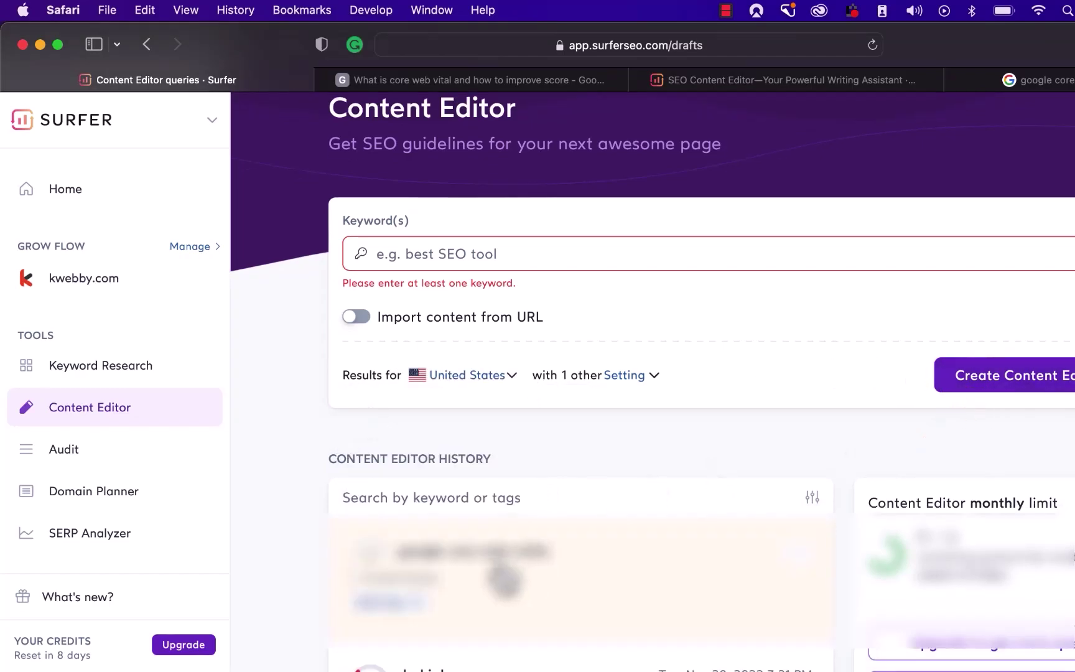
# Open the "google core web vitals" query from the Content Editor history and look over its guidelines.
pyautogui.scroll(-1, 461, 597)
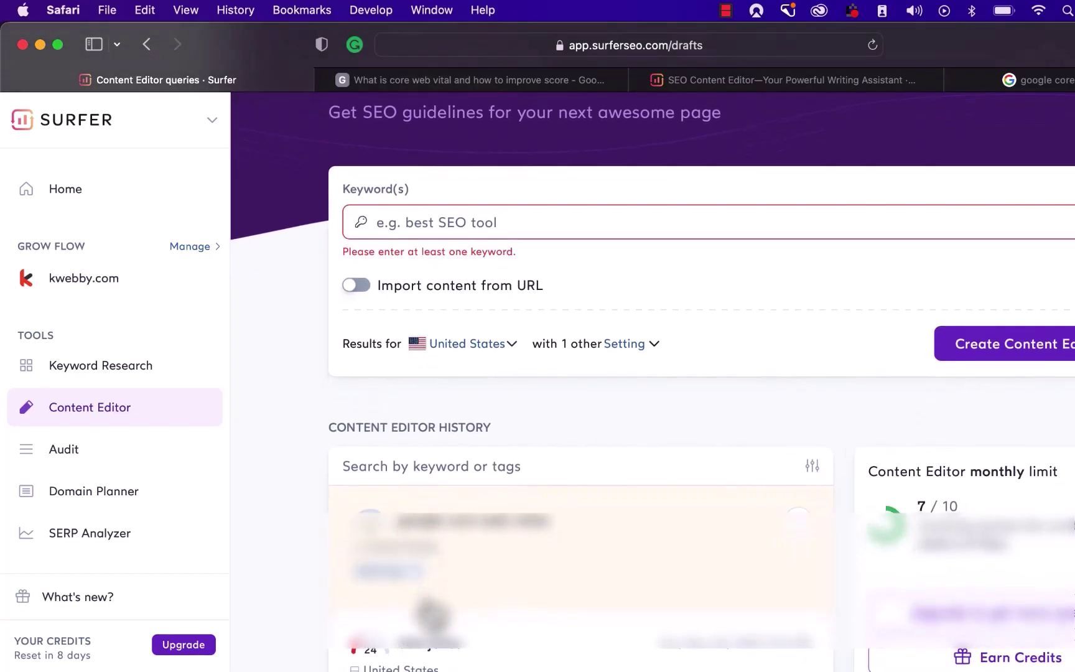
pyautogui.click(537, 548)
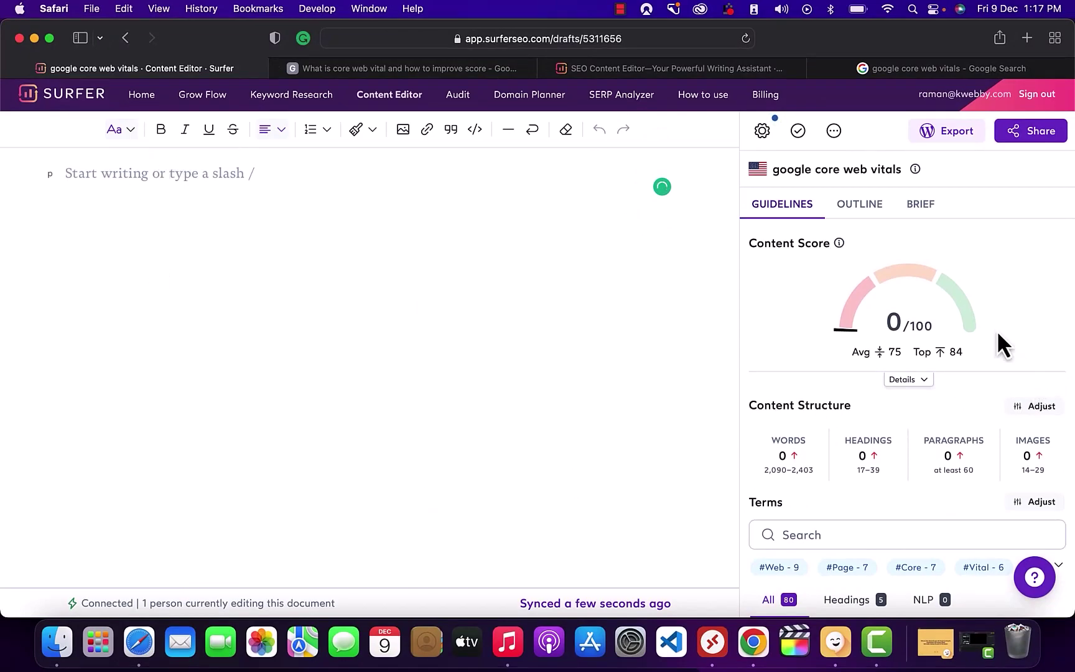
pyautogui.scroll(-5, 905, 379)
pyautogui.scroll(-3, 896, 377)
pyautogui.scroll(10, 884, 371)
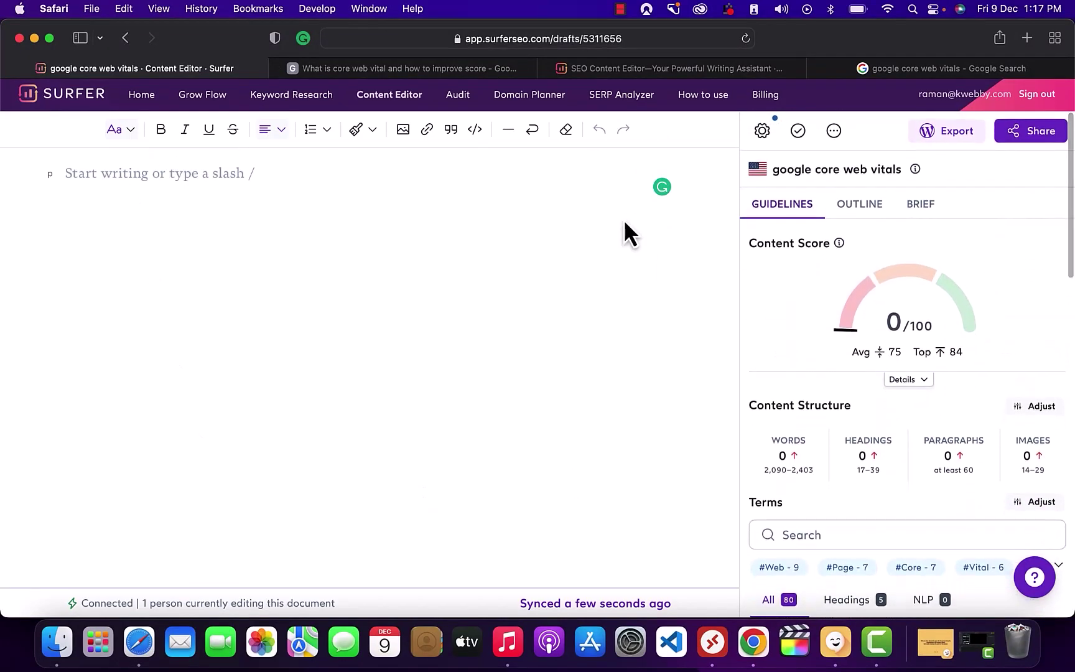
# Open the draft's guideline settings and examine the organic competitors, comparing content score, authority, word count and which ones are included.
pyautogui.click(762, 130)
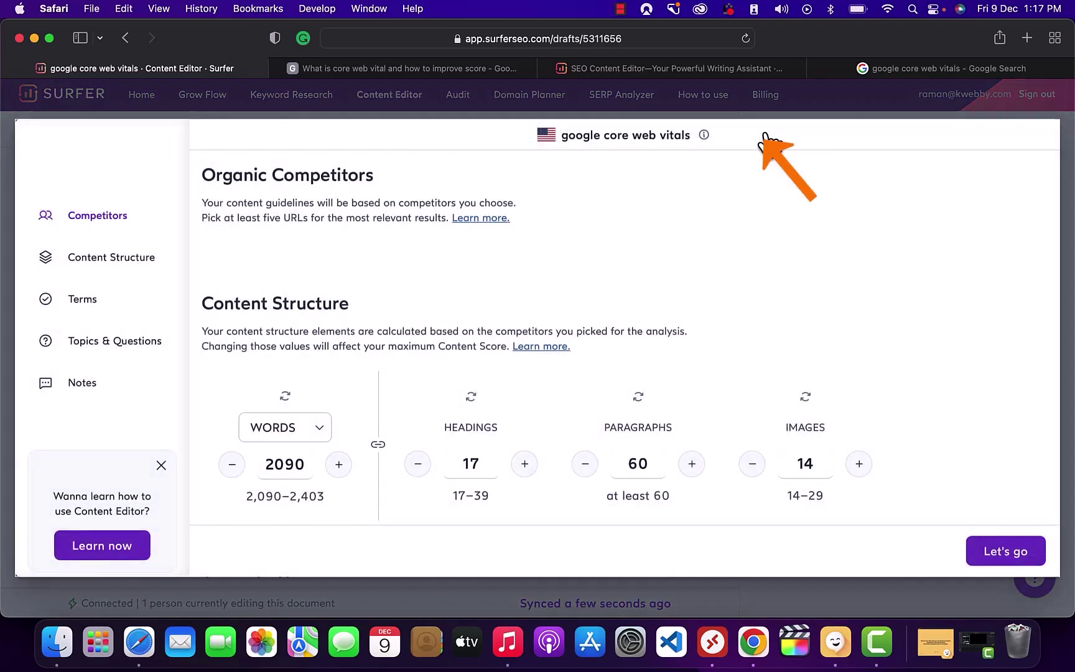
pyautogui.scroll(-2, 319, 344)
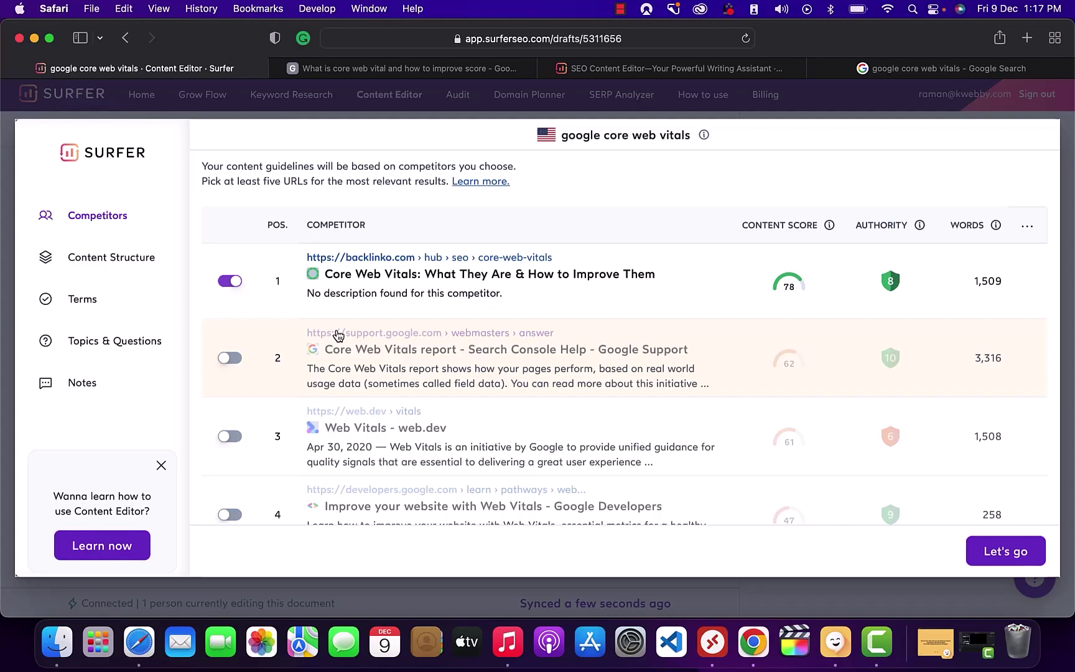
pyautogui.scroll(-4, 327, 394)
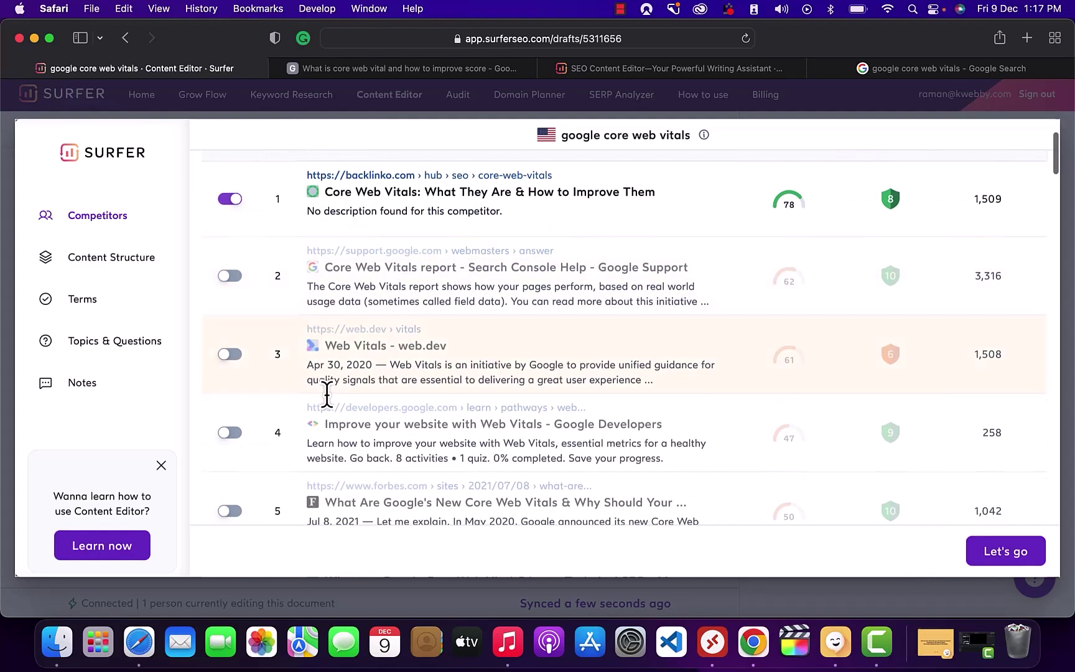
pyautogui.scroll(-2, 326, 393)
pyautogui.scroll(7, 327, 393)
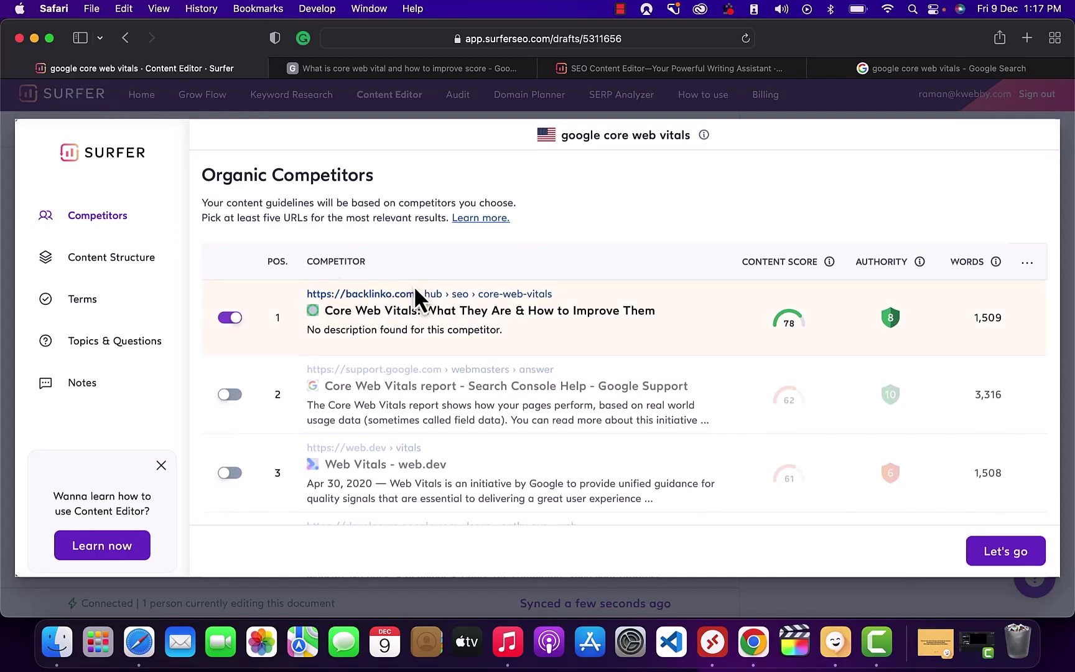
pyautogui.scroll(-2, 512, 379)
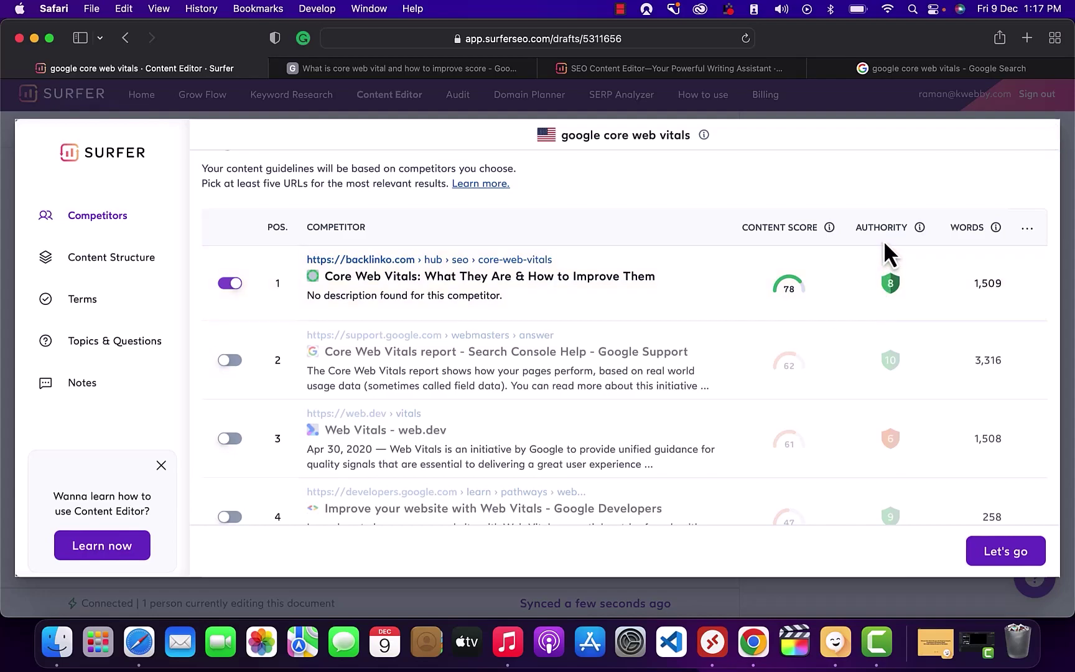
pyautogui.scroll(-1, 861, 336)
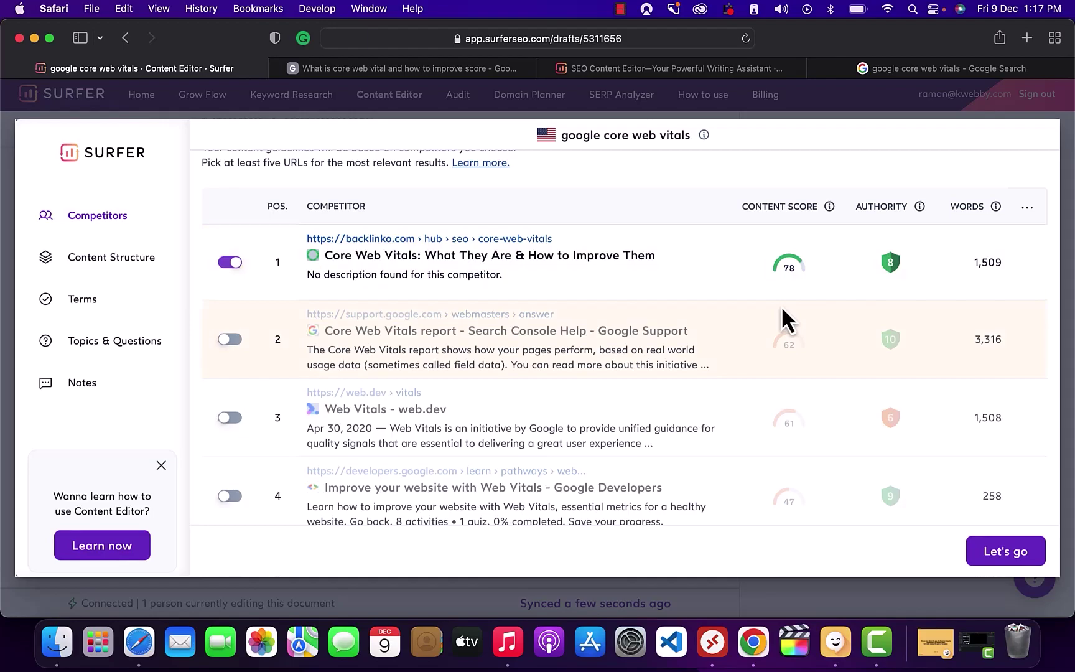
pyautogui.scroll(-3, 784, 310)
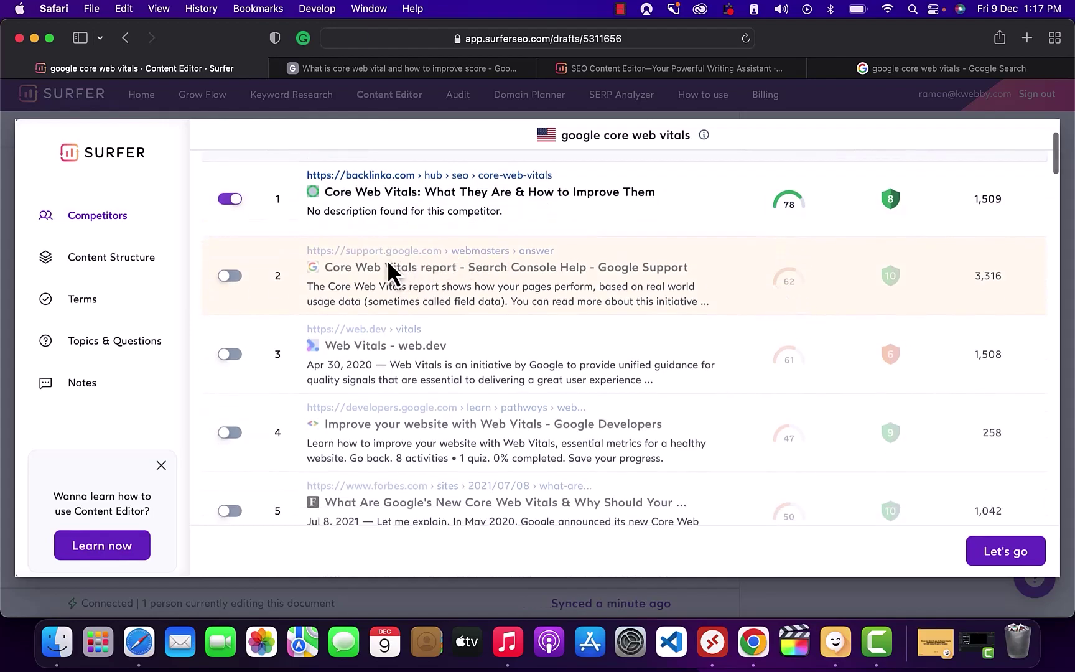
pyautogui.scroll(-10, 426, 343)
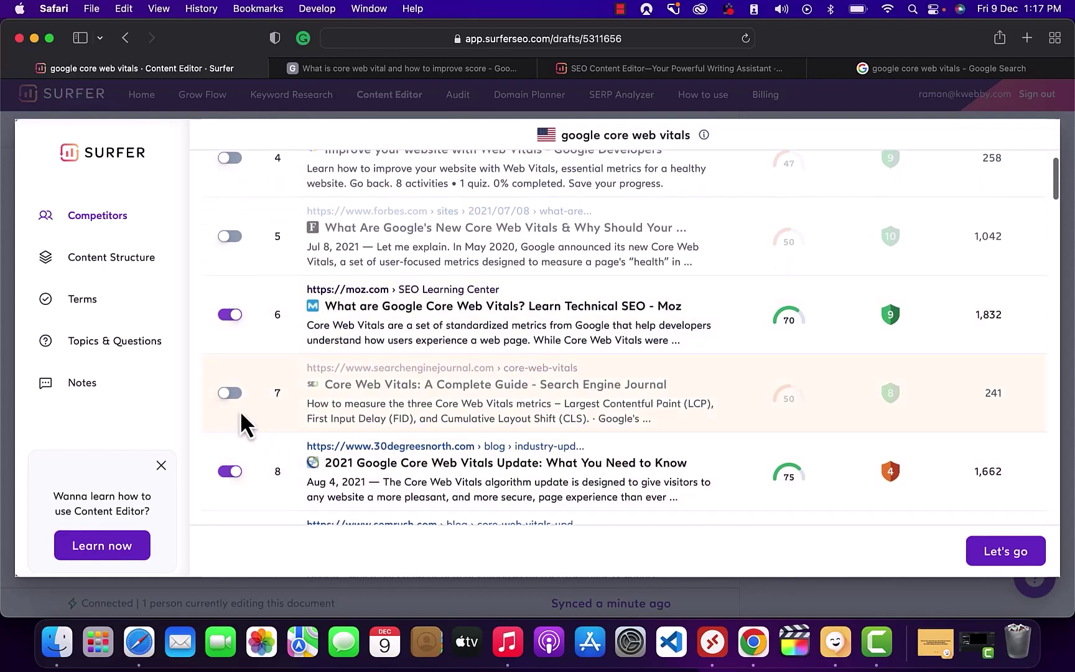
pyautogui.scroll(15, 280, 373)
pyautogui.scroll(-12, 302, 413)
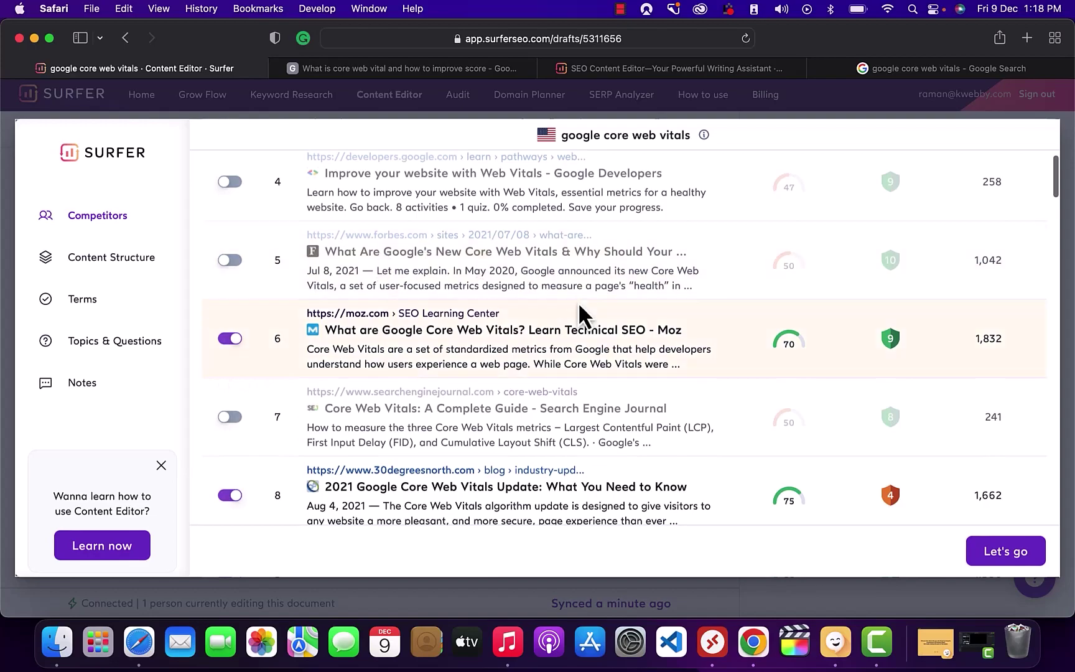
pyautogui.scroll(4, 288, 312)
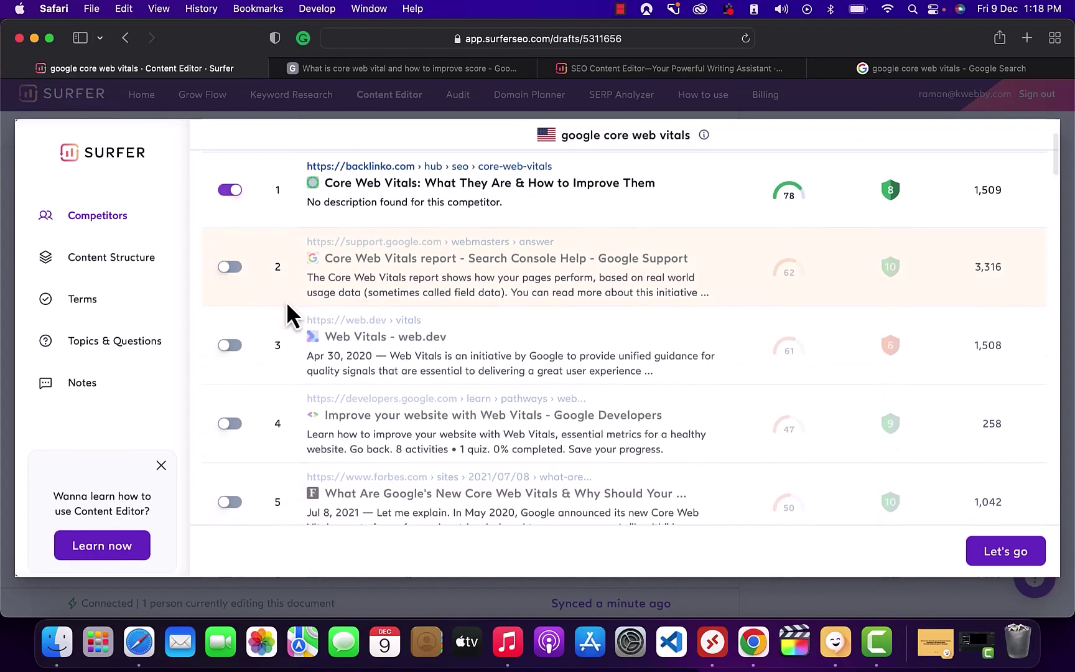
# Include the Forbes competitor at position 5 in the guideline analysis and exclude it again.
pyautogui.scroll(-1, 276, 320)
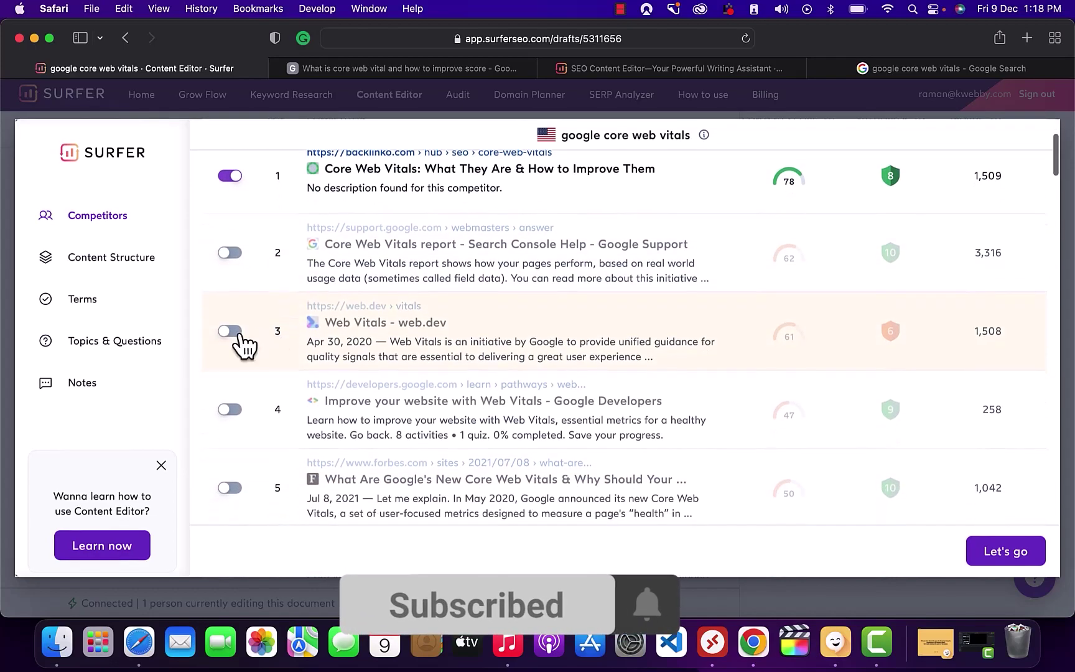
pyautogui.scroll(-5, 238, 348)
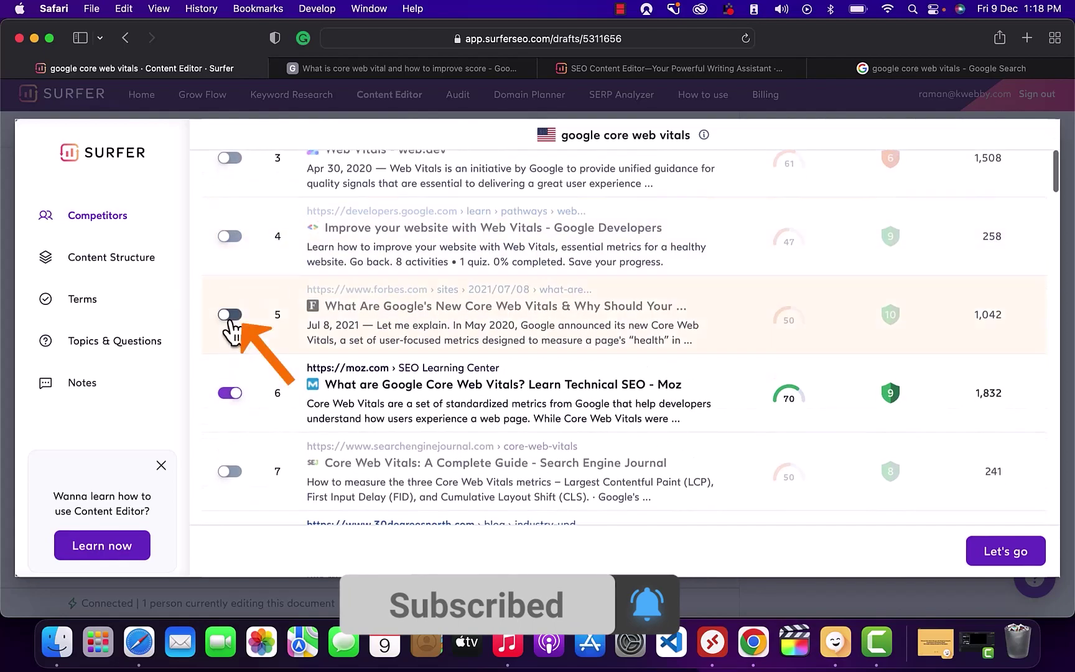
pyautogui.click(230, 316)
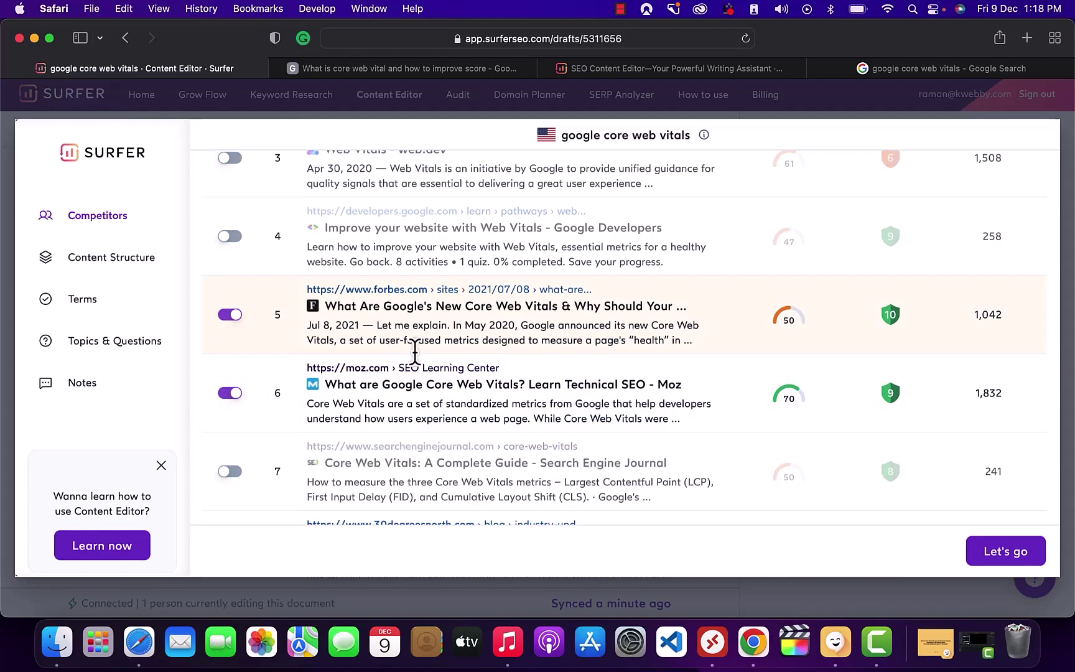
pyautogui.click(231, 316)
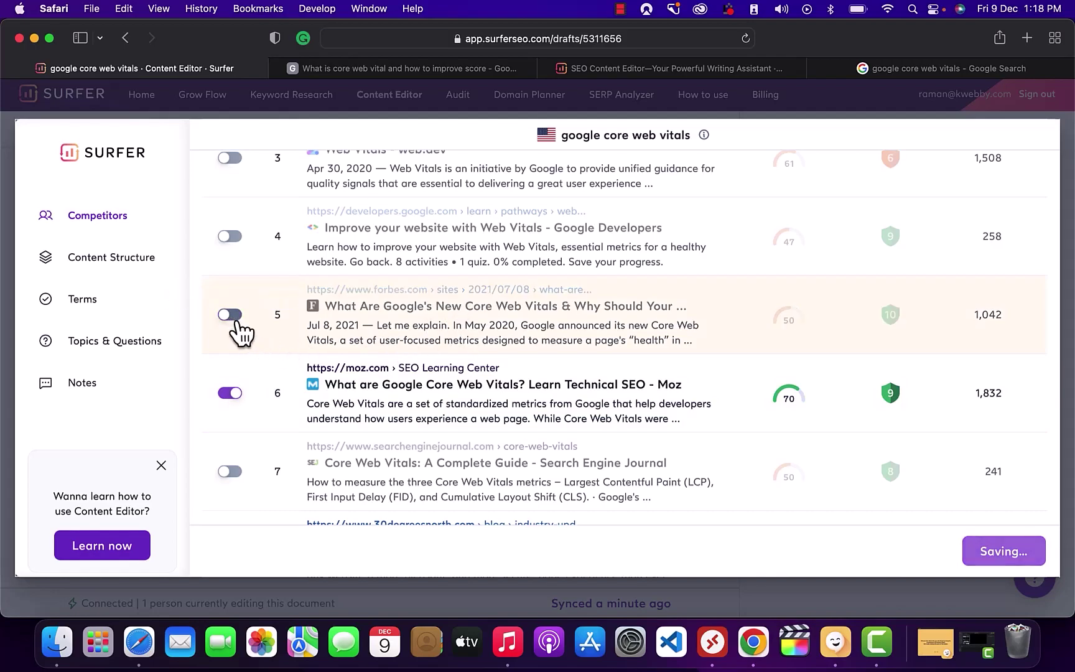
# Include the Search Engine Journal "Core Web Vitals: A Complete Guide" competitor at position 7 in the guideline analysis.
pyautogui.scroll(-2, 287, 392)
pyautogui.scroll(-1, 286, 392)
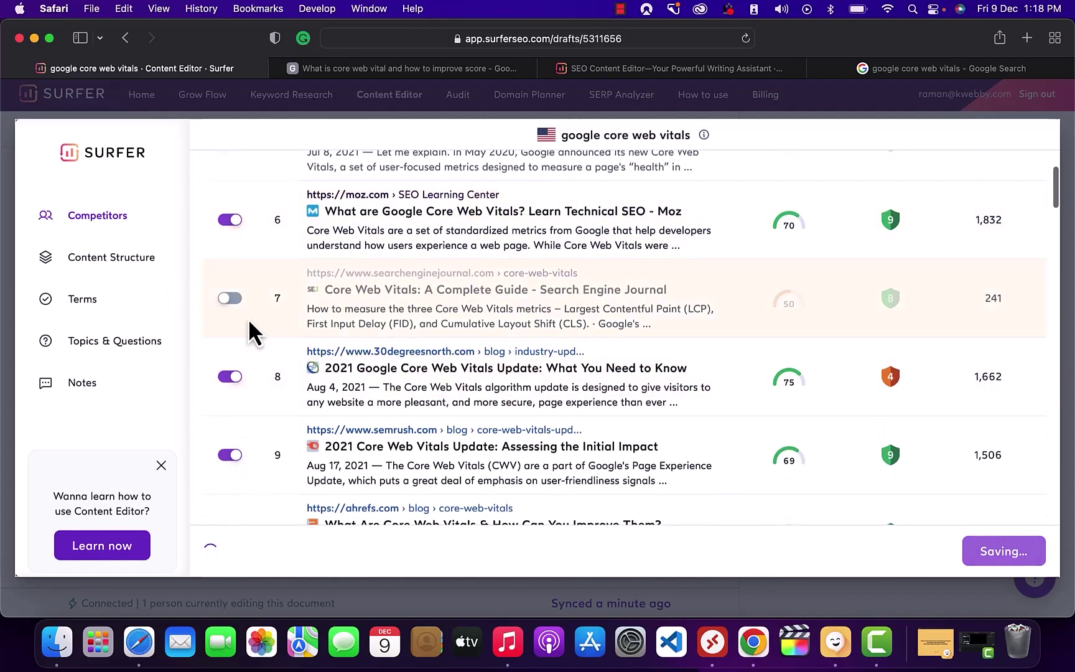
pyautogui.click(232, 299)
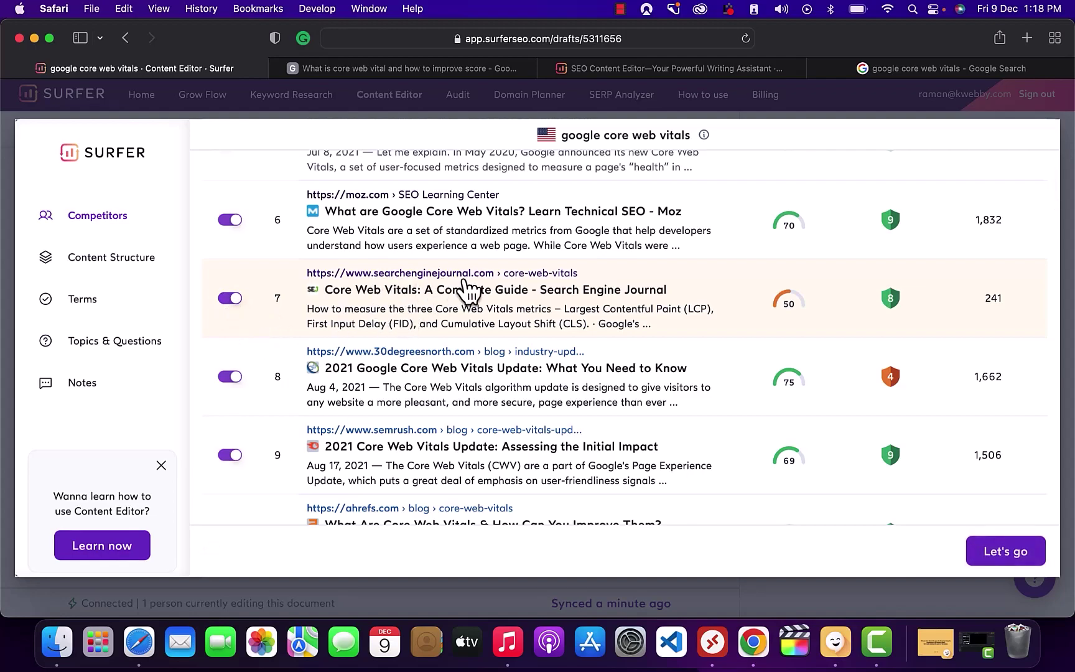
pyautogui.scroll(-1, 519, 366)
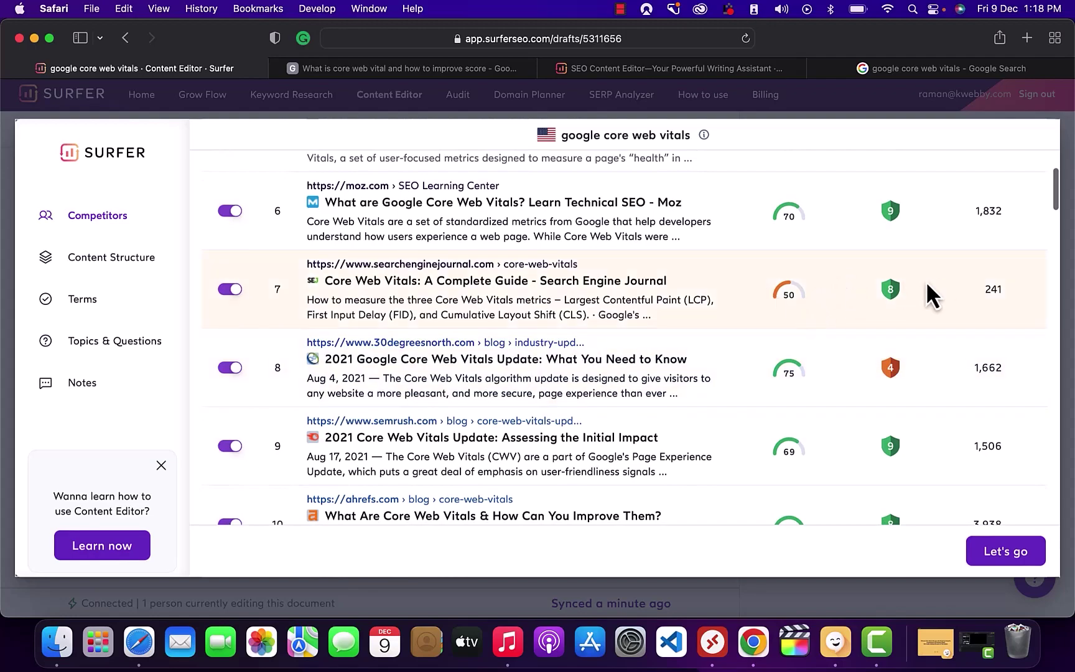
# Compare the authority and word counts of the ten highest-ranking organic competitors.
pyautogui.scroll(10, 876, 309)
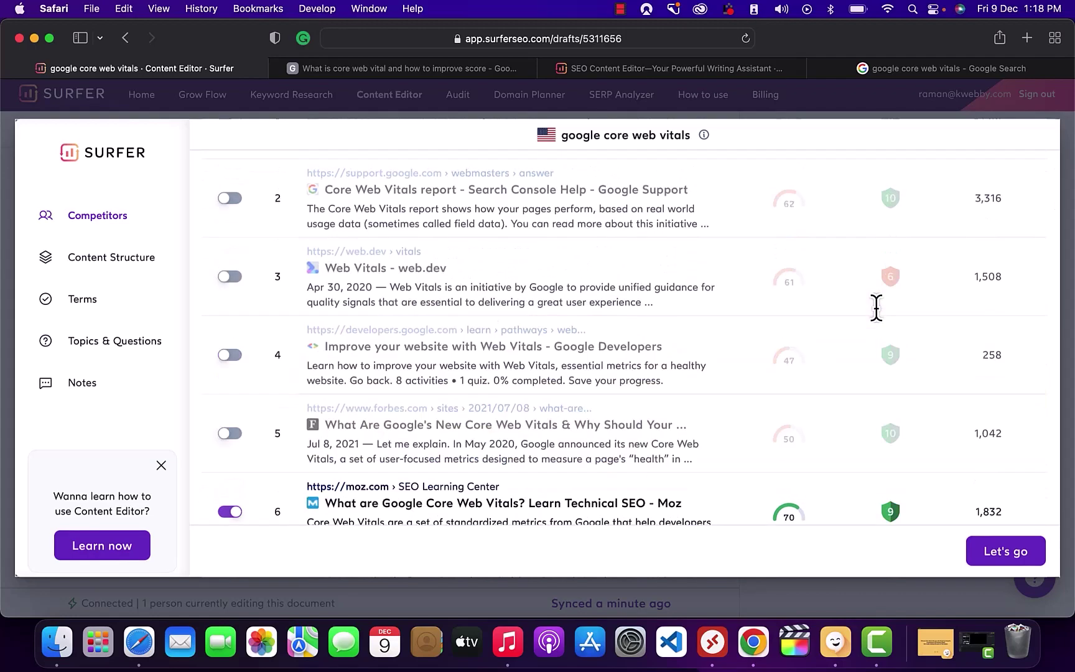
pyautogui.scroll(-10, 892, 294)
pyautogui.scroll(7, 892, 299)
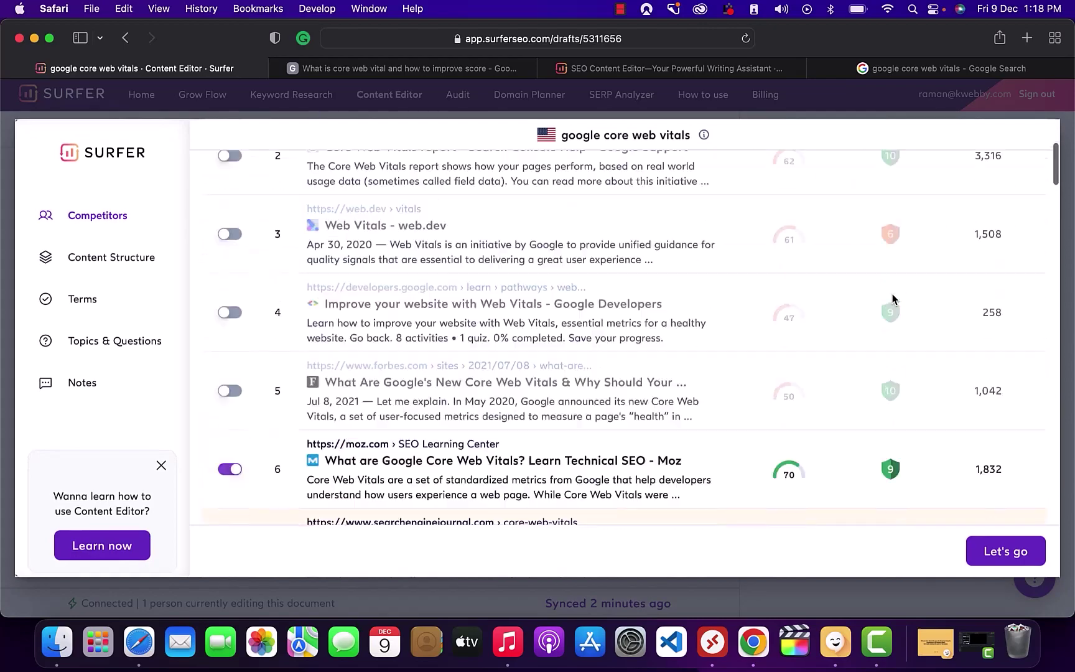
pyautogui.scroll(-2, 958, 313)
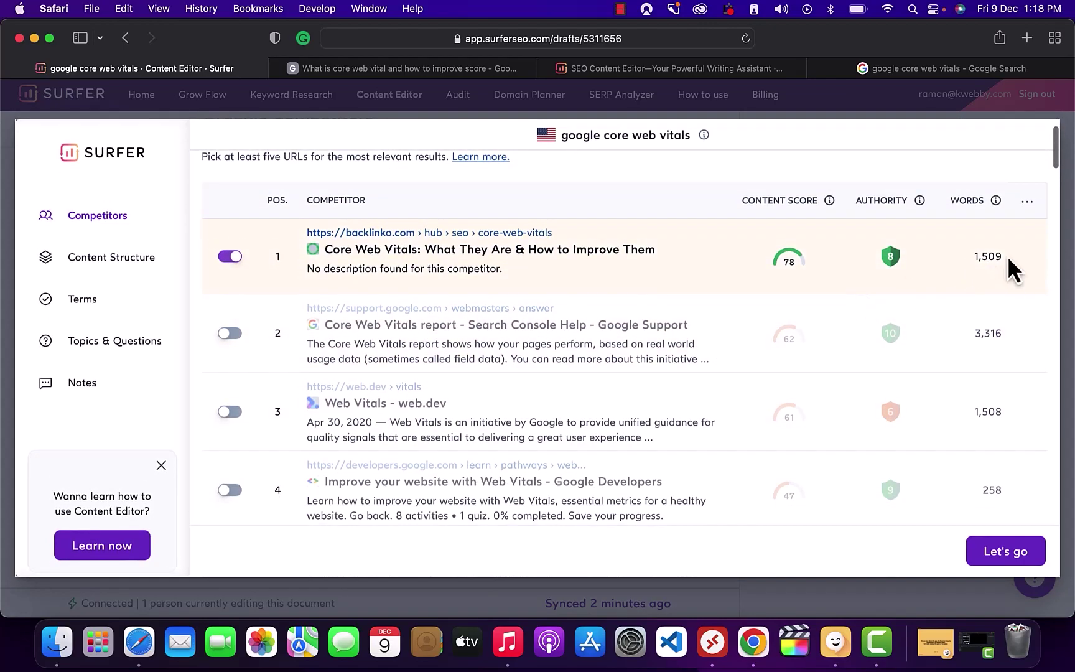
pyautogui.scroll(-8, 974, 311)
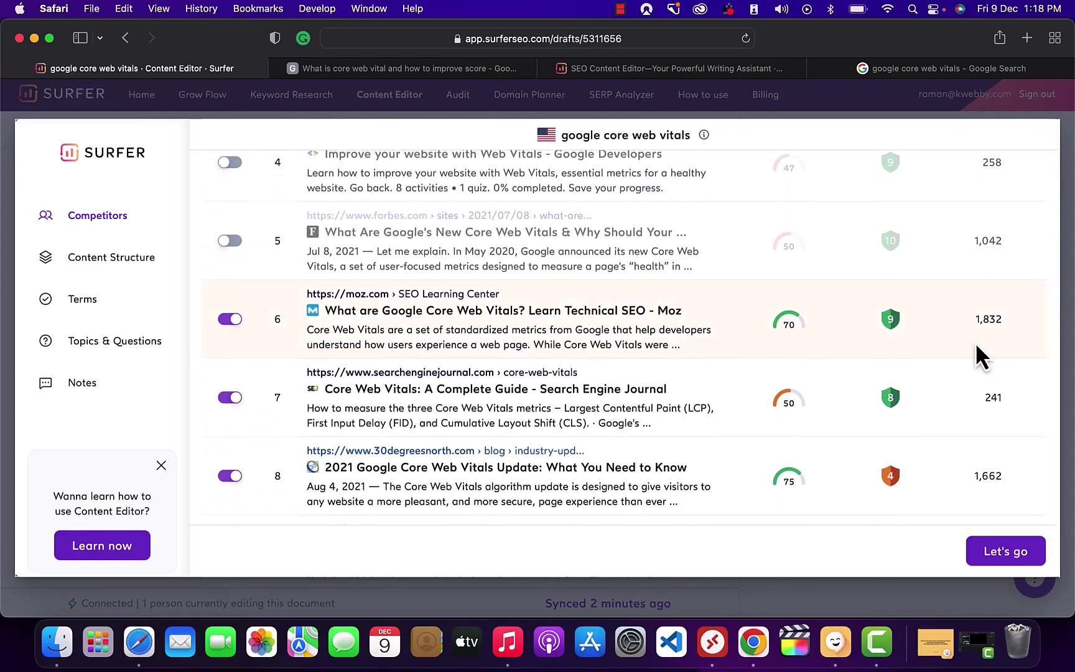
pyautogui.scroll(-10, 977, 353)
pyautogui.scroll(4, 977, 353)
pyautogui.scroll(-1, 977, 353)
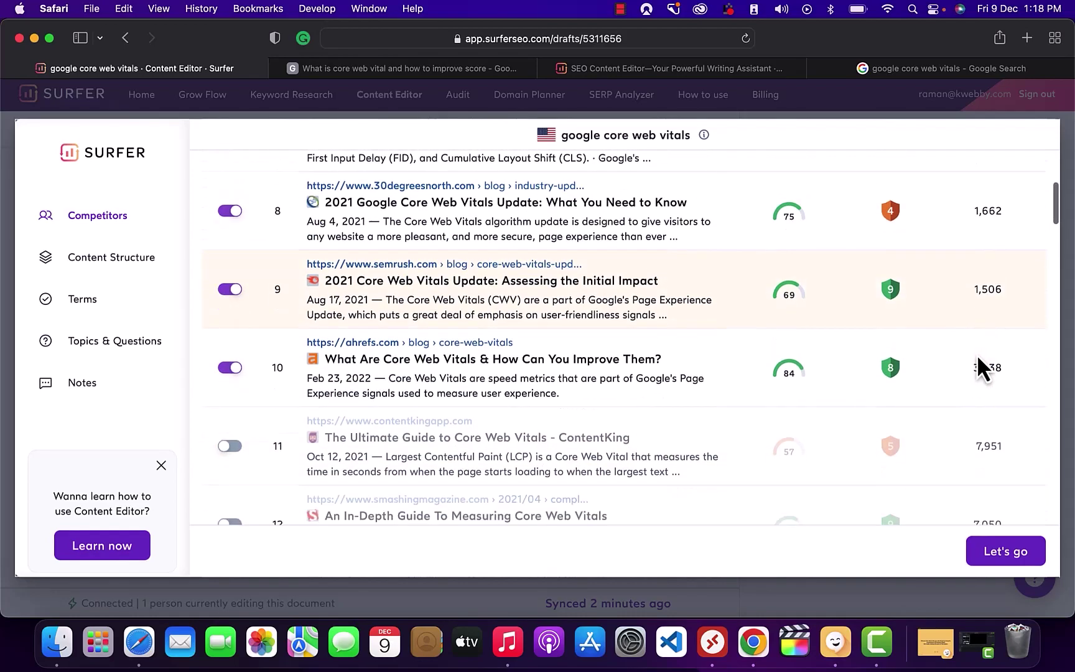
# Examine the competitors ranked 10 to 20, including ContentKing's word count, and return to the highest-ranking ones.
pyautogui.scroll(-4, 977, 353)
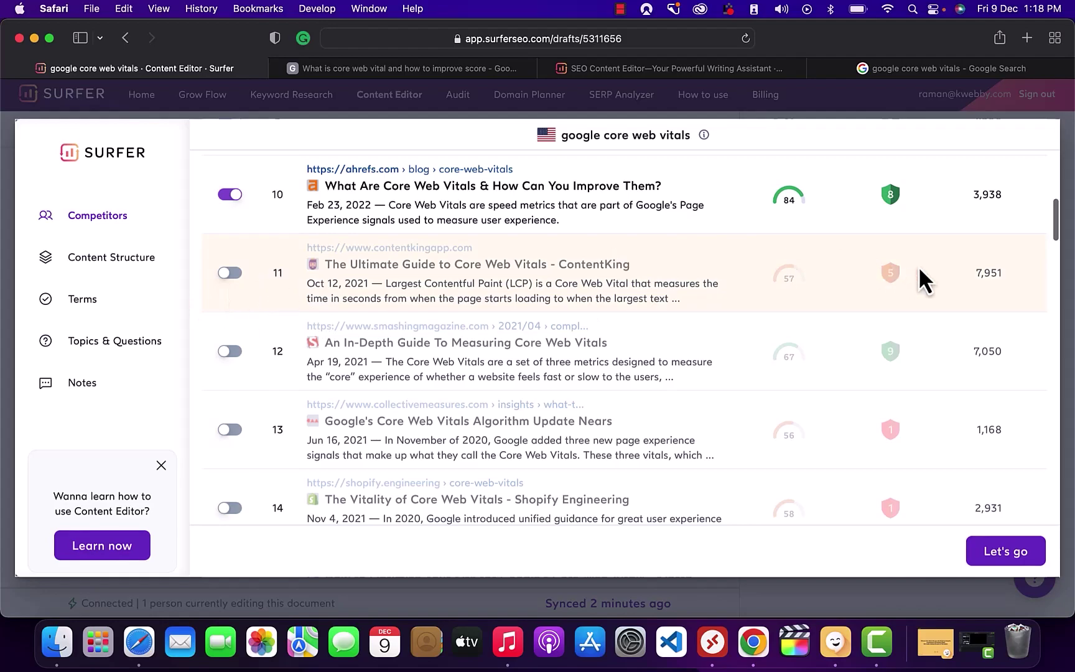
pyautogui.moveTo(962, 272)
pyautogui.mouseDown()
pyautogui.moveTo(1008, 285)
pyautogui.moveTo(967, 290)
pyautogui.mouseUp()
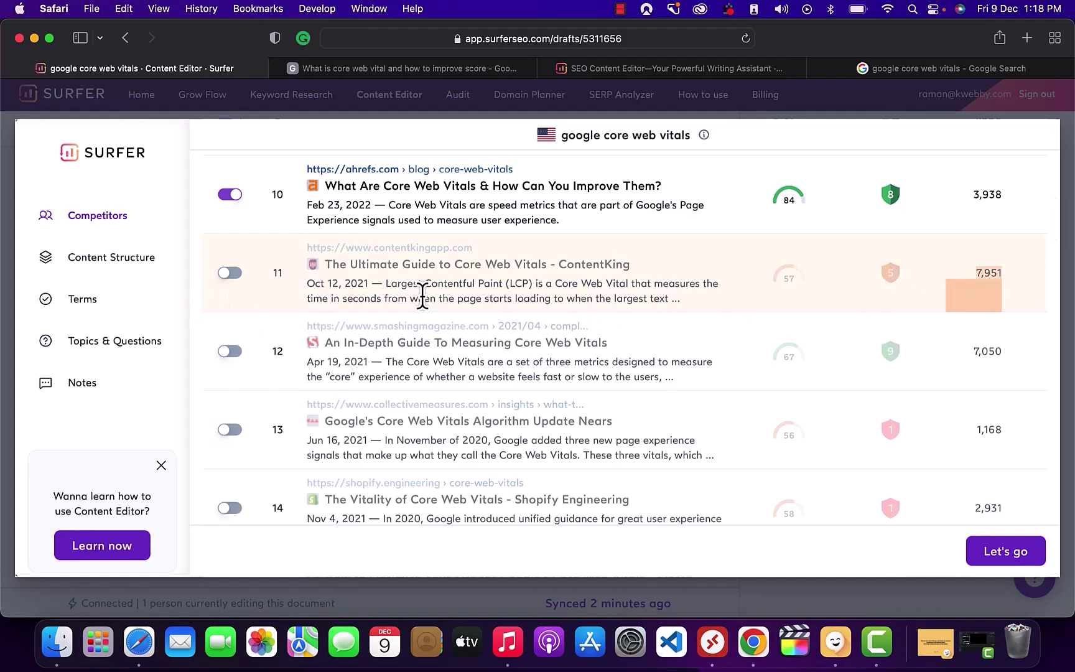
pyautogui.scroll(5, 425, 302)
pyautogui.scroll(-10, 423, 295)
pyautogui.scroll(-10, 423, 294)
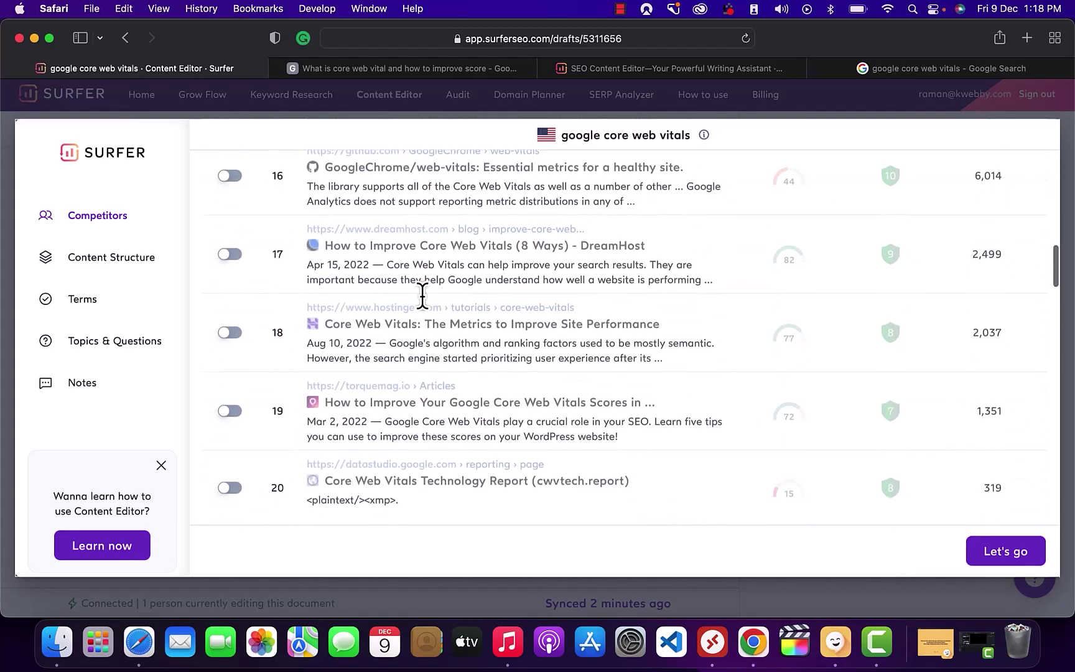
pyautogui.scroll(6, 422, 295)
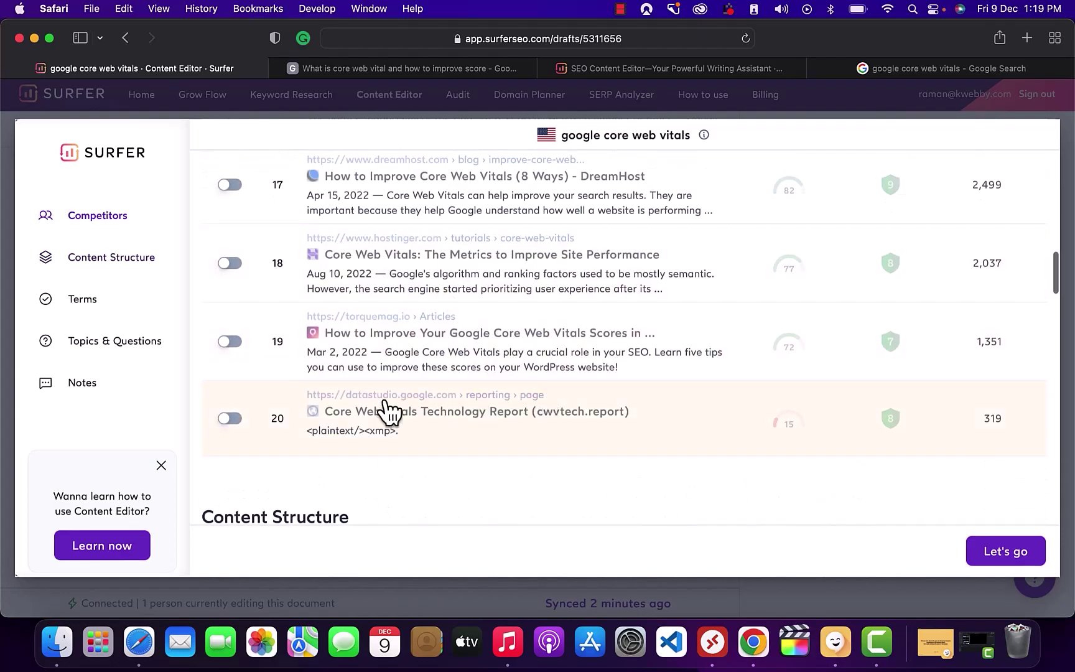
pyautogui.scroll(15, 289, 434)
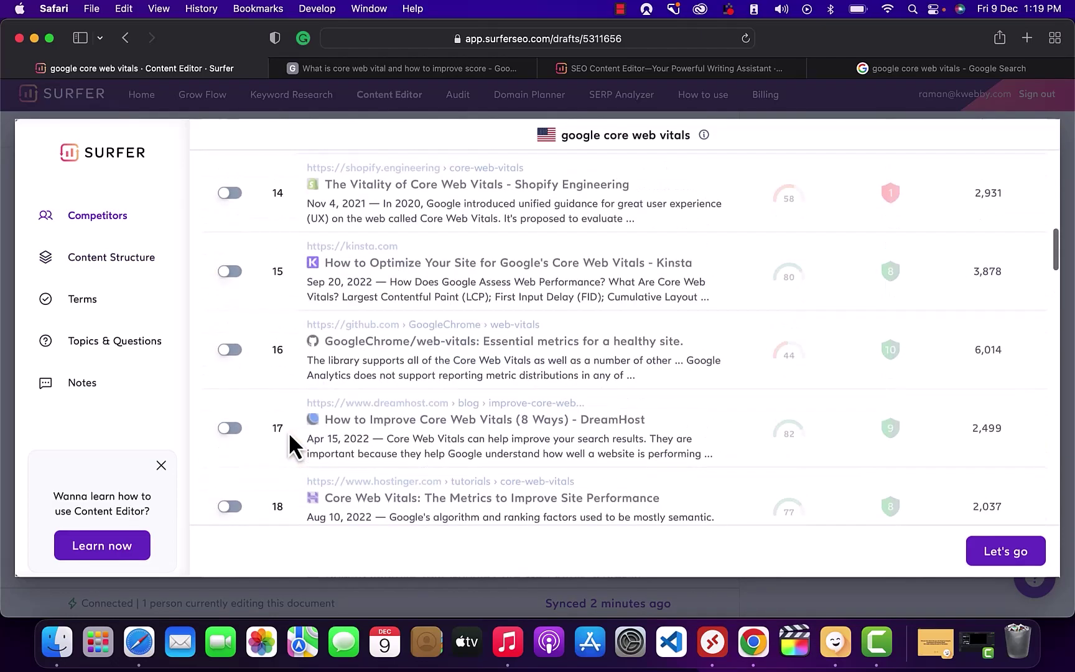
pyautogui.scroll(3, 290, 436)
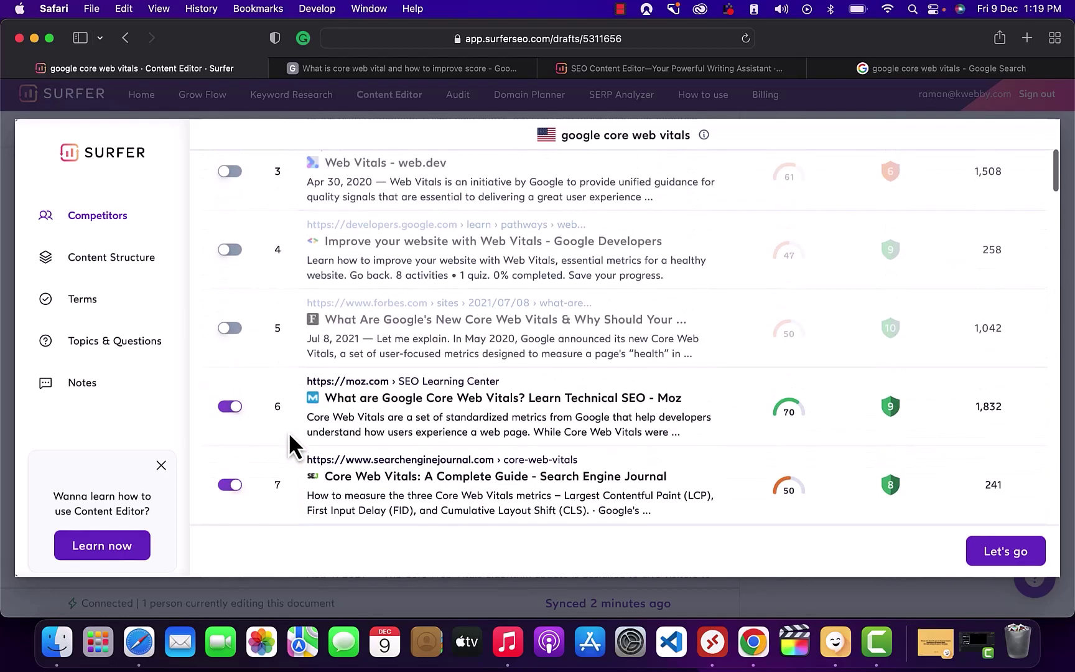
pyautogui.scroll(3, 299, 361)
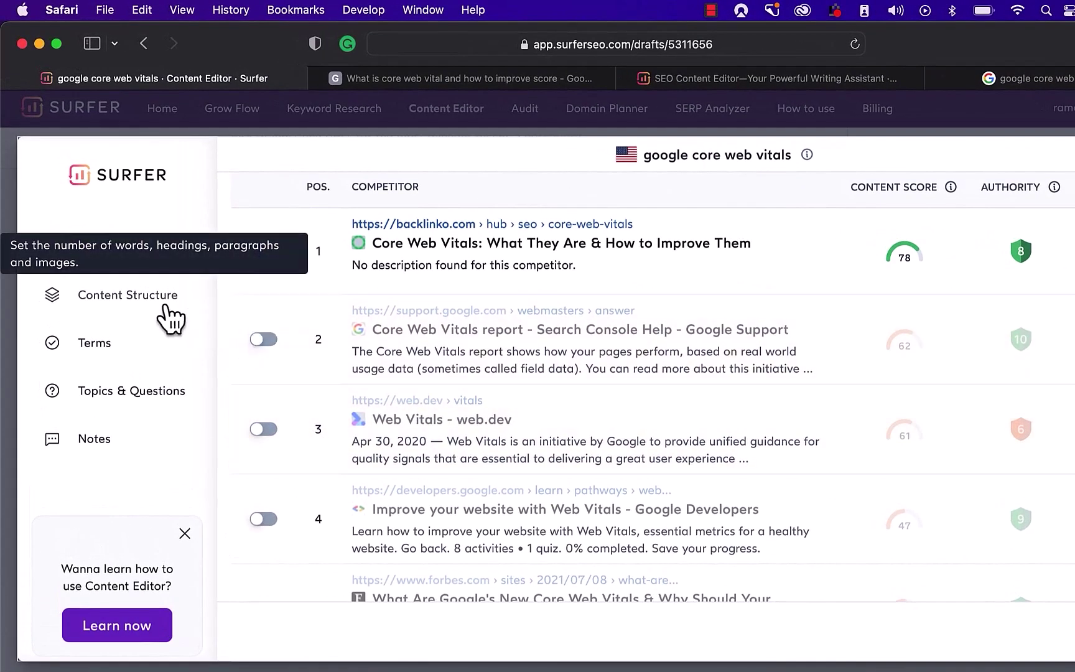
# Review the recommended word, heading, paragraph and image counts in the content structure, revisiting the competitor selection in between.
pyautogui.click(165, 308)
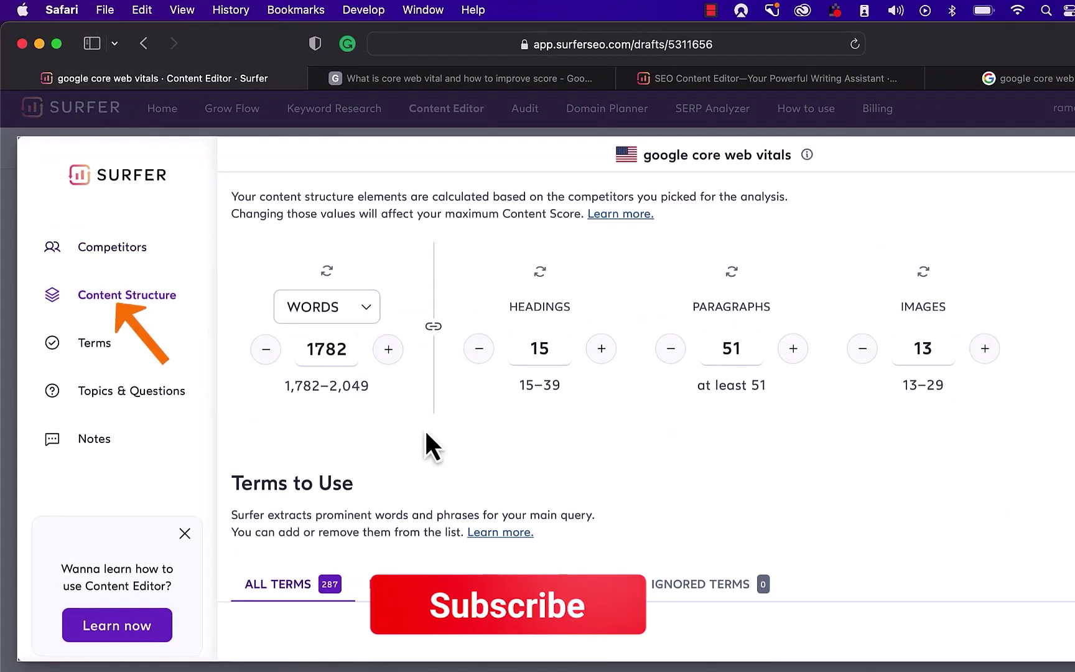
pyautogui.click(121, 252)
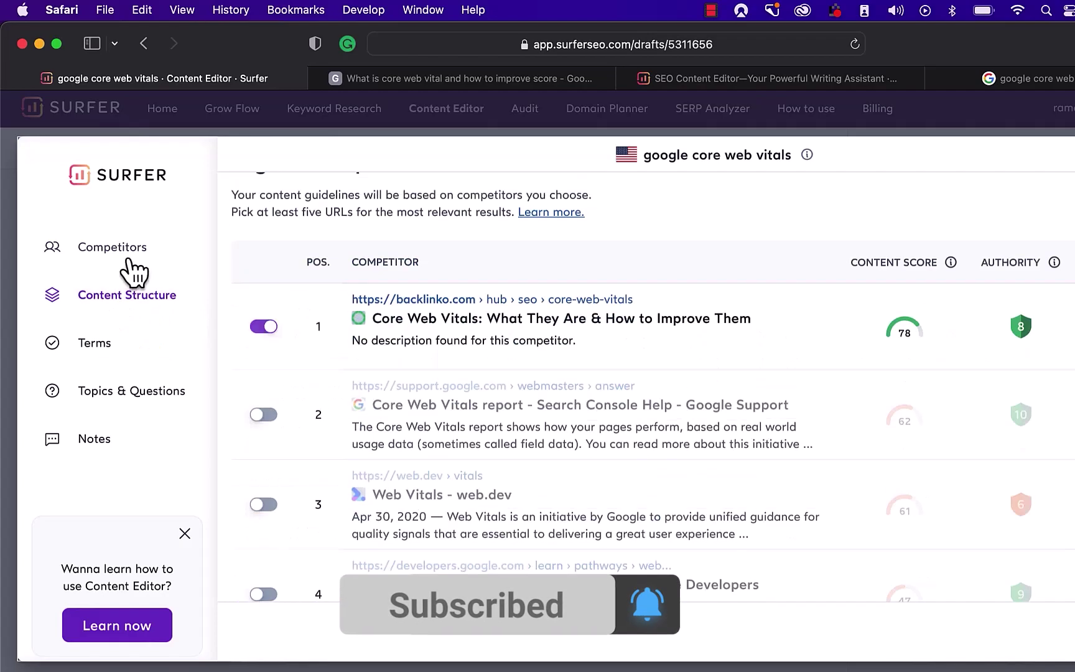
pyautogui.scroll(-10, 303, 413)
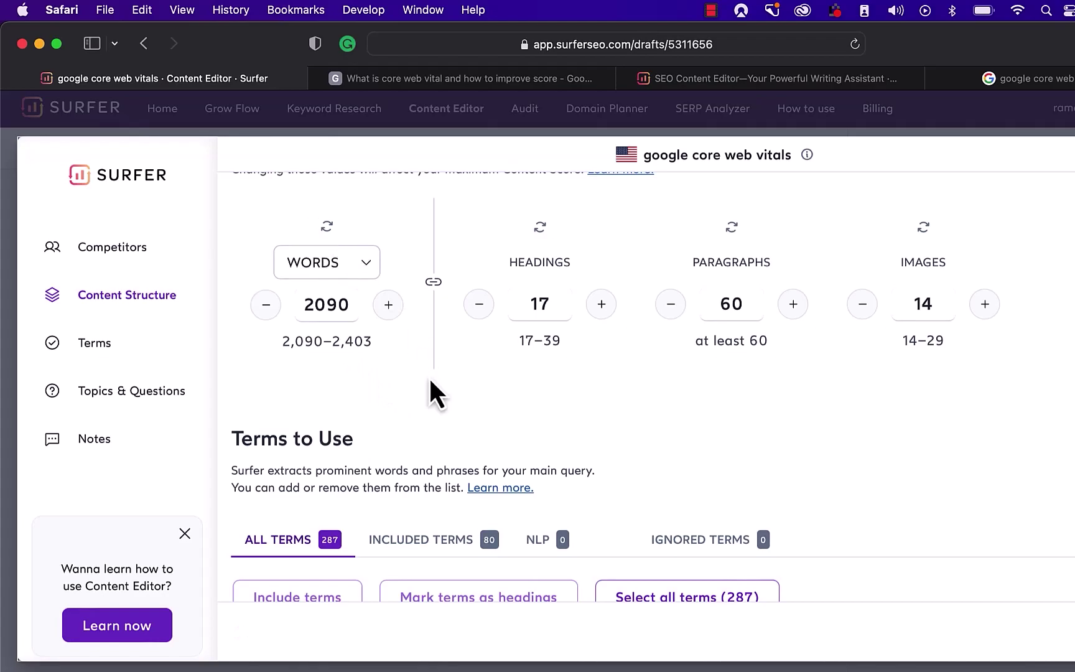
# Look through all terms to use that are suggested for the query, including those already marked as included.
pyautogui.scroll(-3, 436, 407)
pyautogui.scroll(-5, 436, 409)
pyautogui.scroll(7, 436, 409)
pyautogui.scroll(-10, 434, 410)
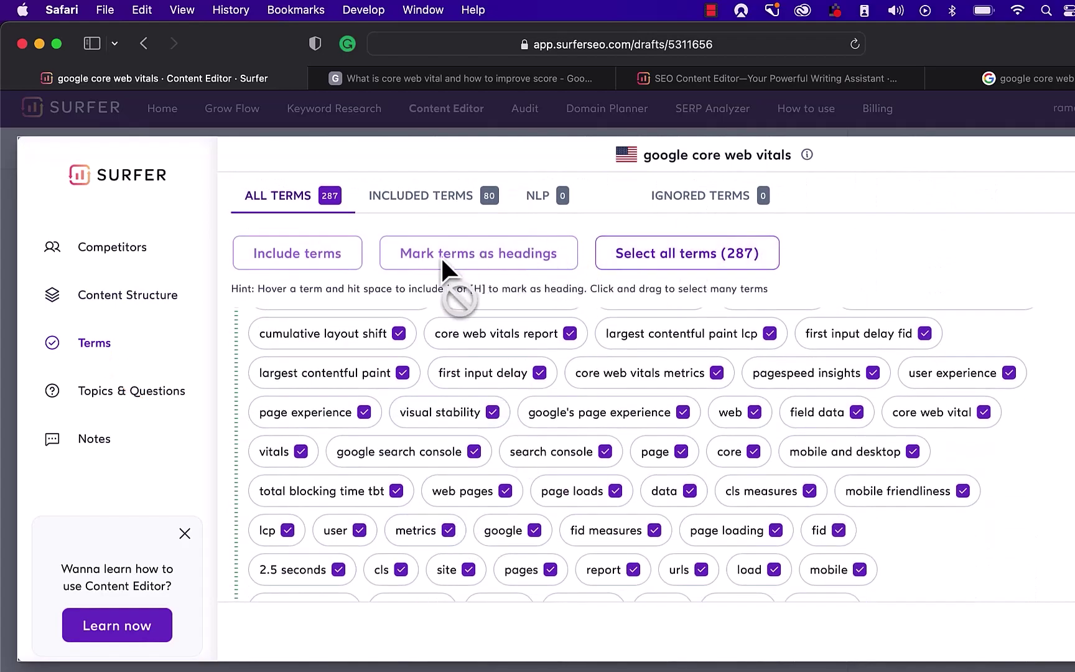
pyautogui.scroll(-10, 526, 373)
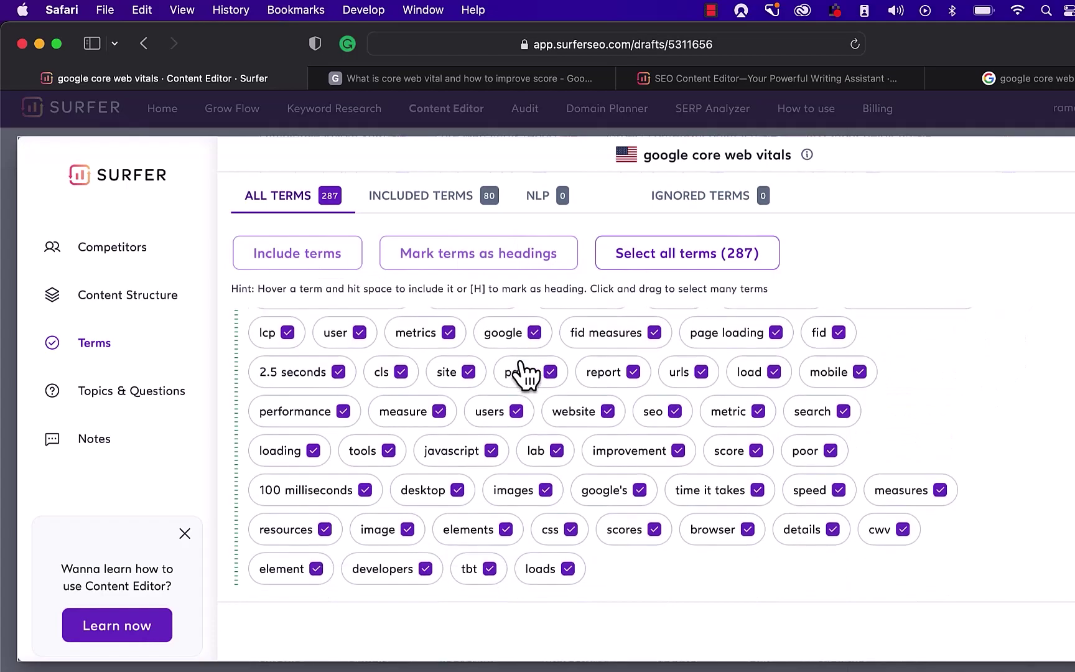
# Look through the suggested topics and questions for the query, paging from the first page of the list to page 7.
pyautogui.click(153, 392)
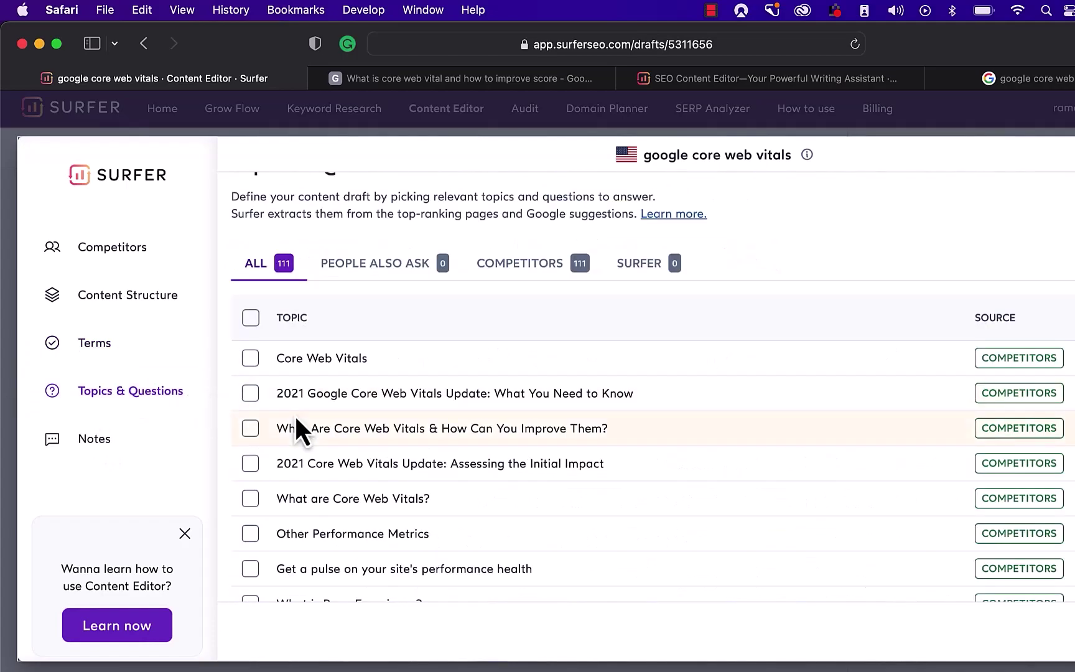
pyautogui.scroll(-3, 300, 427)
pyautogui.scroll(2, 295, 428)
pyautogui.scroll(1, 294, 415)
pyautogui.scroll(-2, 294, 414)
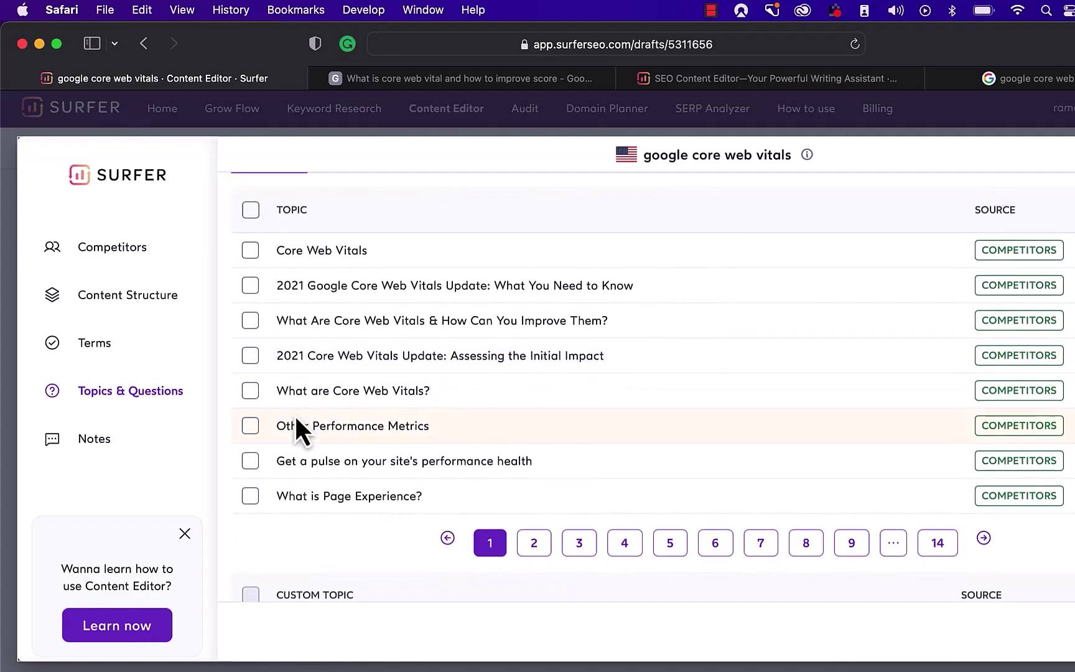
pyautogui.scroll(-2, 312, 445)
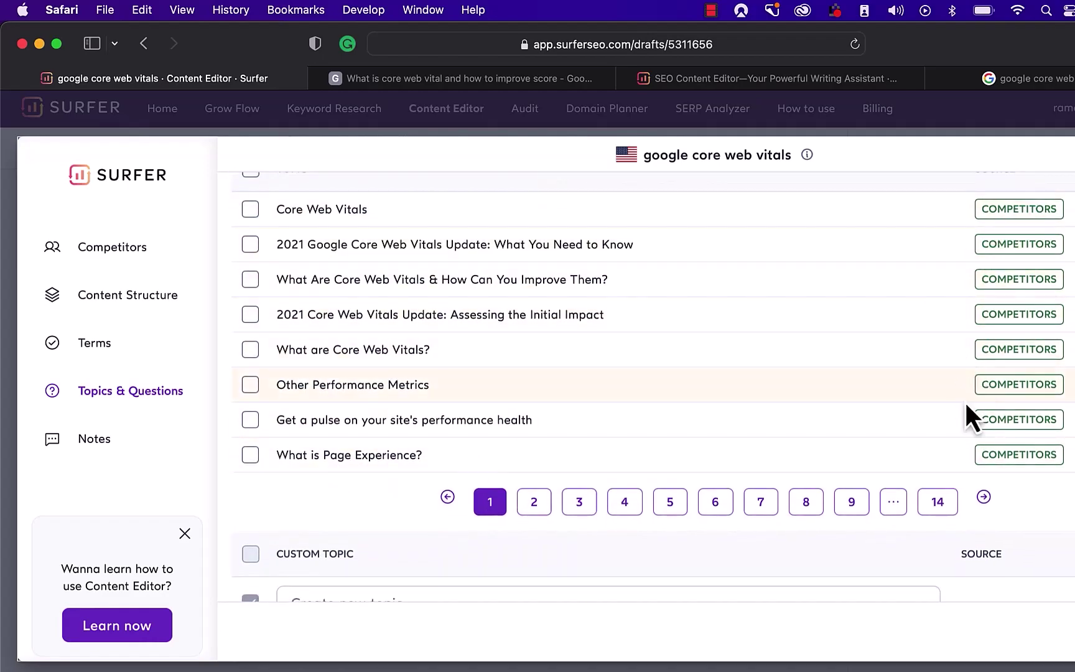
pyautogui.click(540, 505)
pyautogui.click(579, 507)
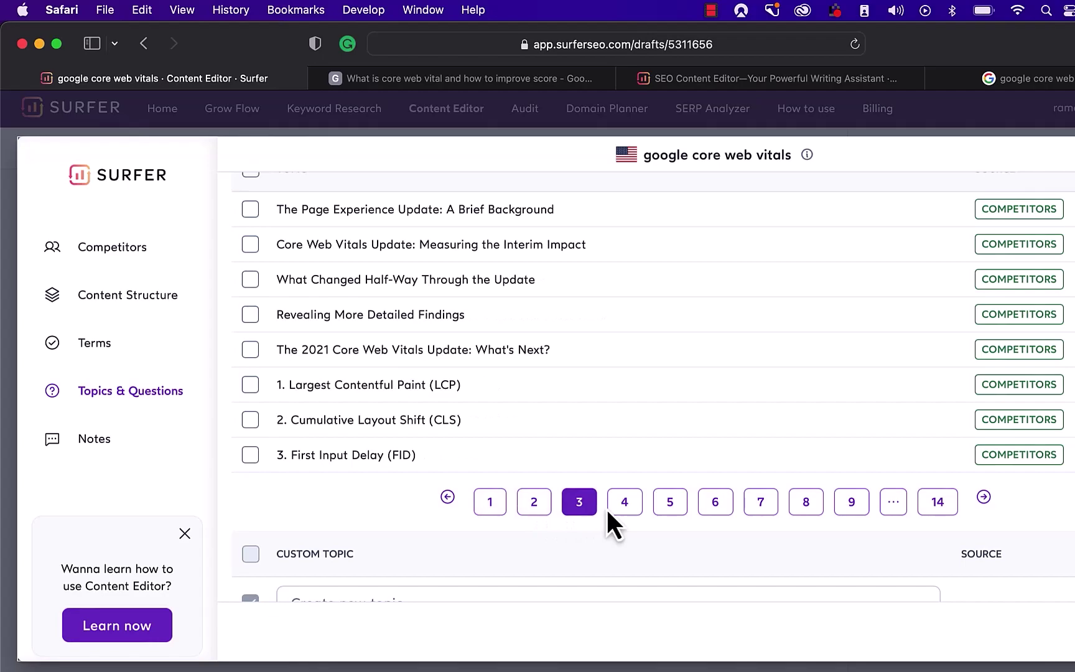
pyautogui.click(670, 507)
pyautogui.click(716, 505)
pyautogui.click(770, 505)
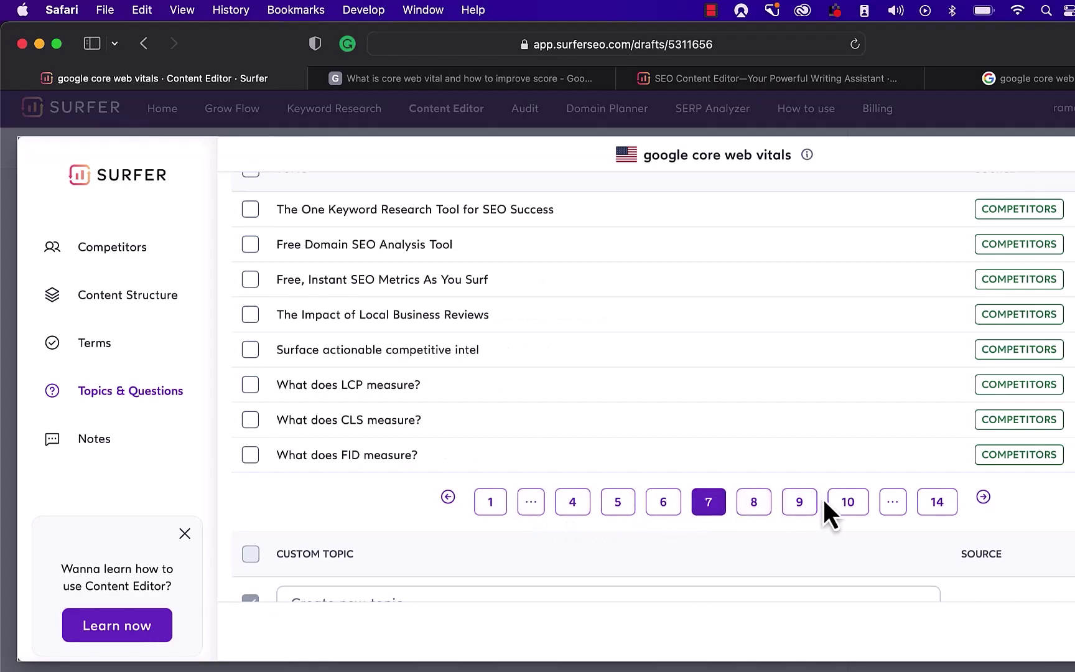
# View the notes area for the copywriter and return to the content editor.
pyautogui.scroll(5, 582, 501)
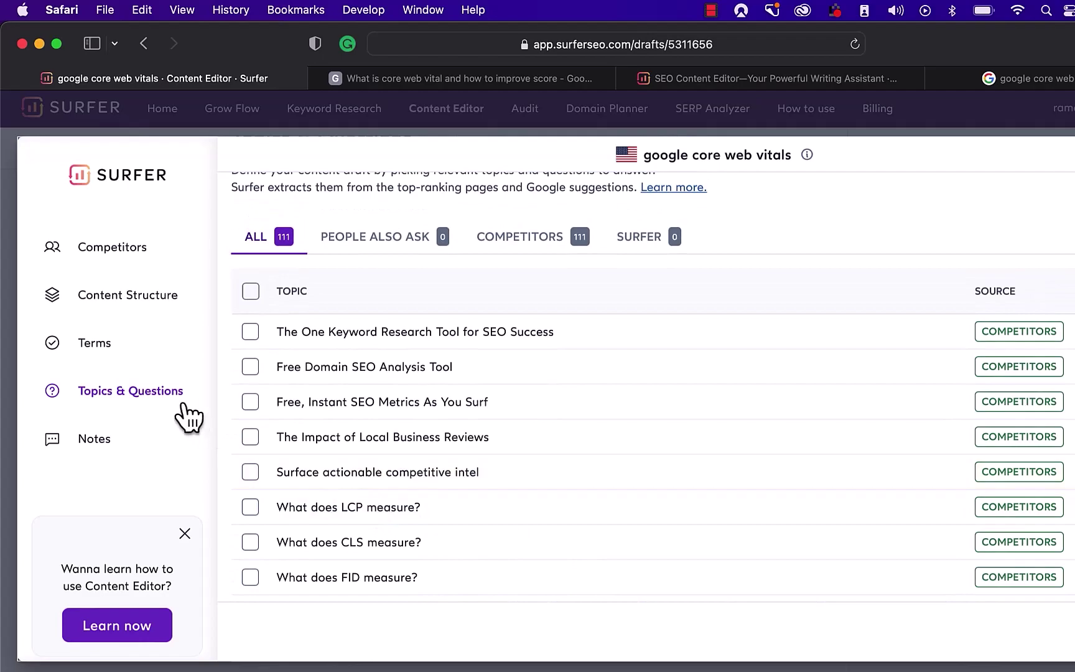
pyautogui.click(87, 443)
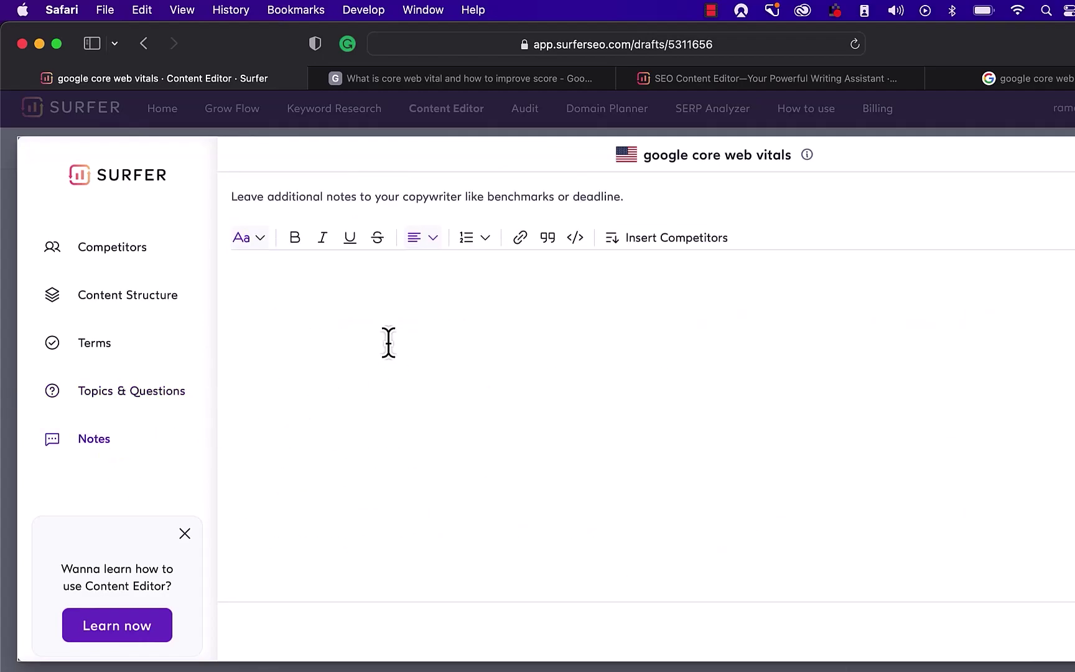
pyautogui.click(1034, 130)
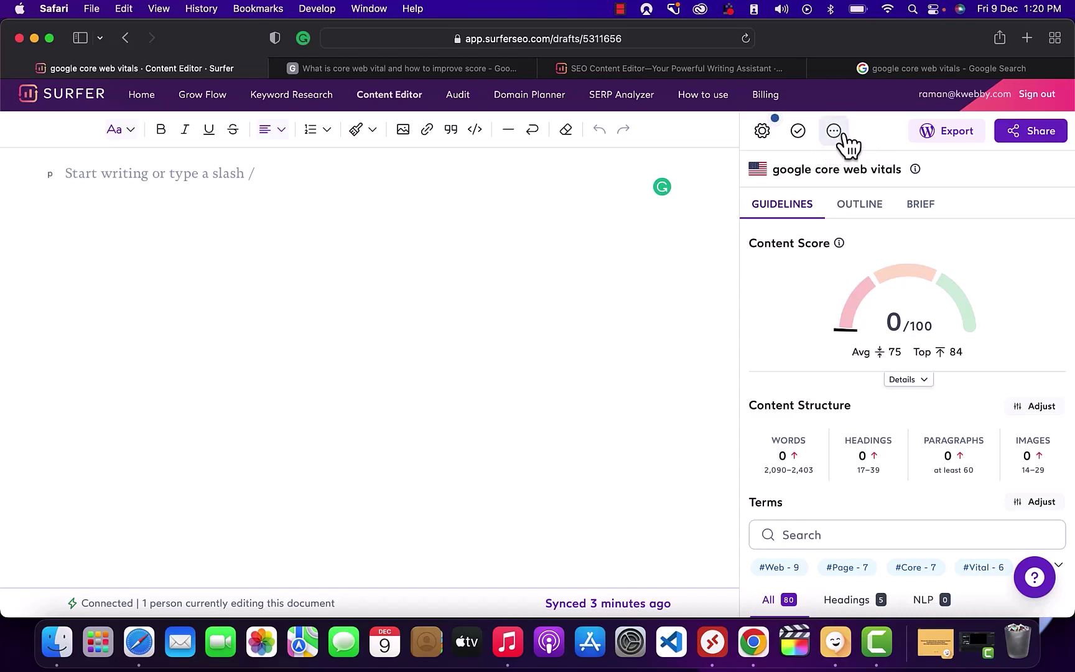
# Download the guidelines as a .txt file, allowing downloads from app.surferseo.com.
pyautogui.click(840, 133)
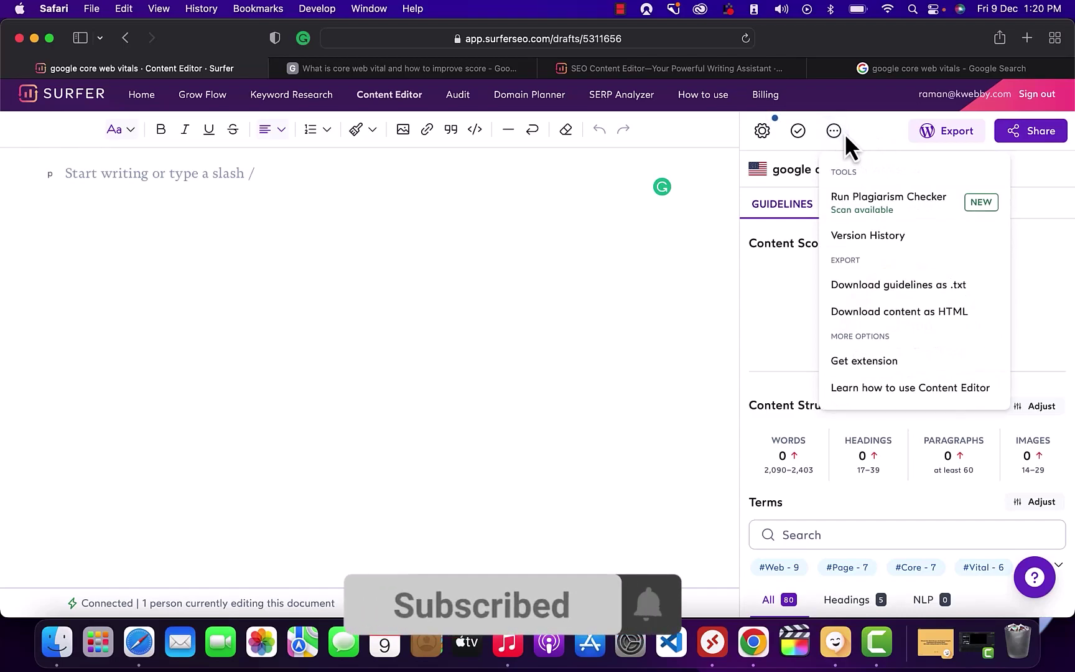
pyautogui.click(913, 288)
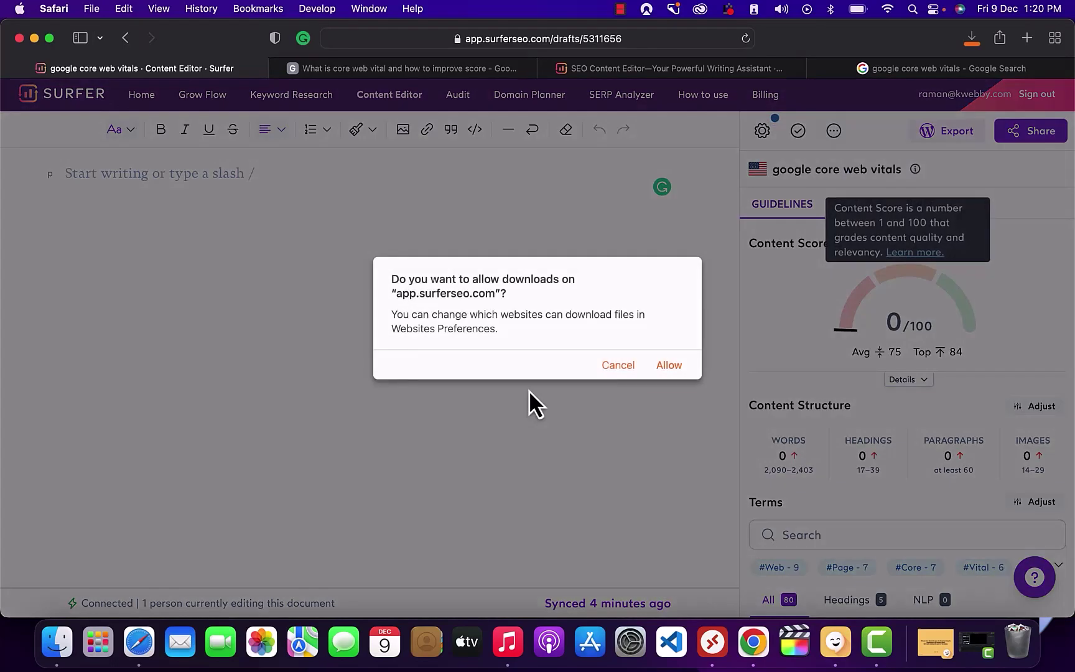
pyautogui.click(667, 372)
# Open the downloaded guidelines text file, read through its content structure and important terms, and quit TextEdit.
pyautogui.click(972, 38)
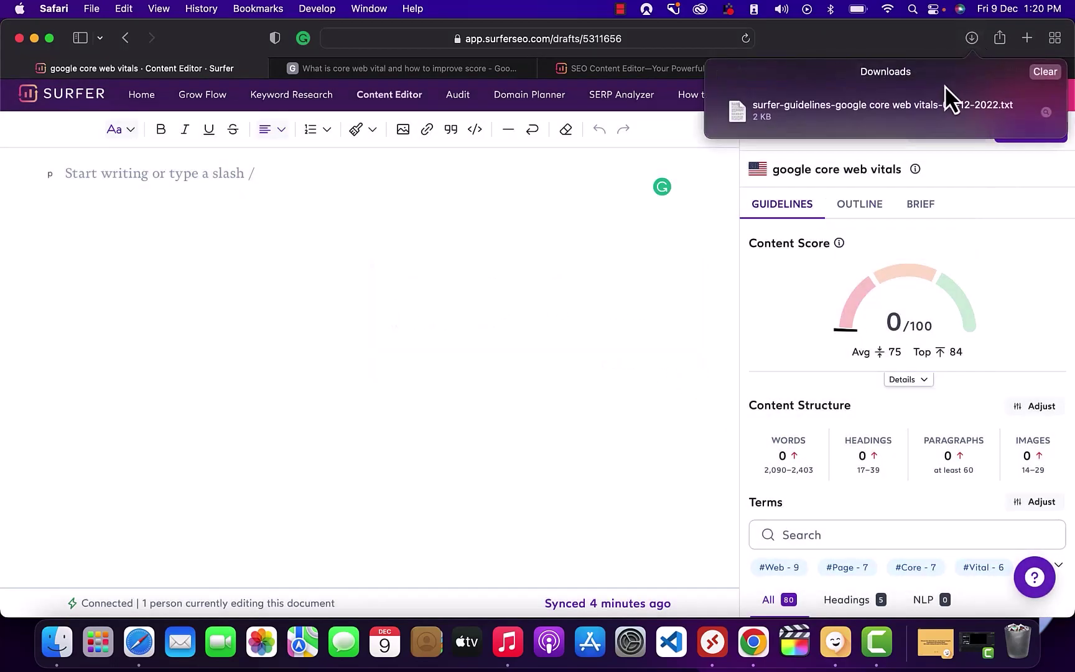
pyautogui.doubleClick(952, 103)
pyautogui.scroll(-5, 285, 215)
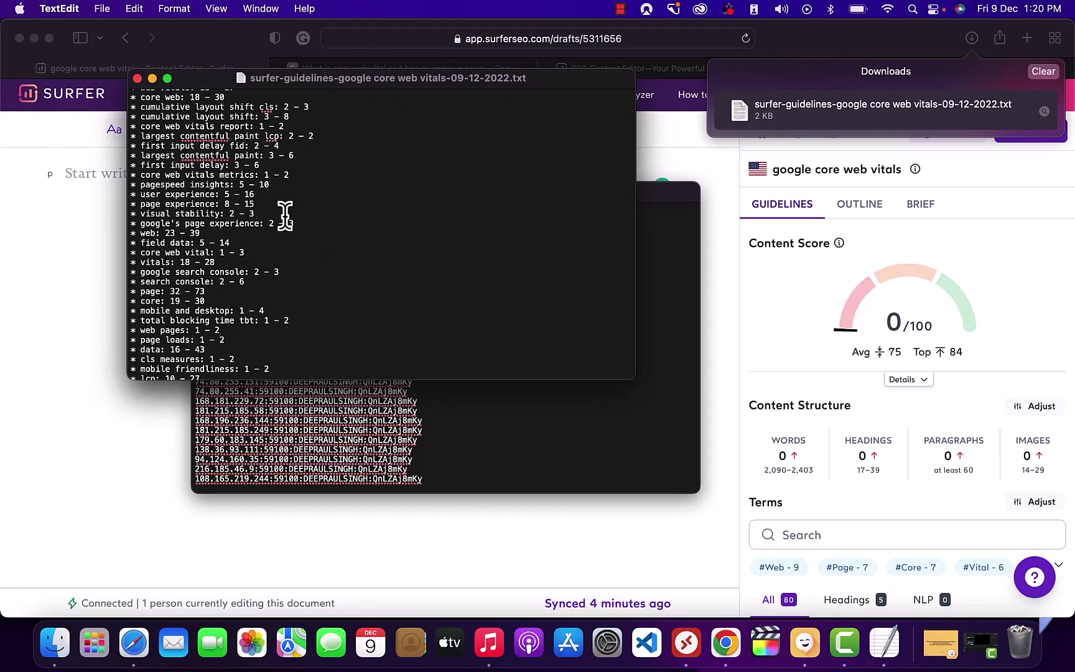
pyautogui.scroll(5, 285, 215)
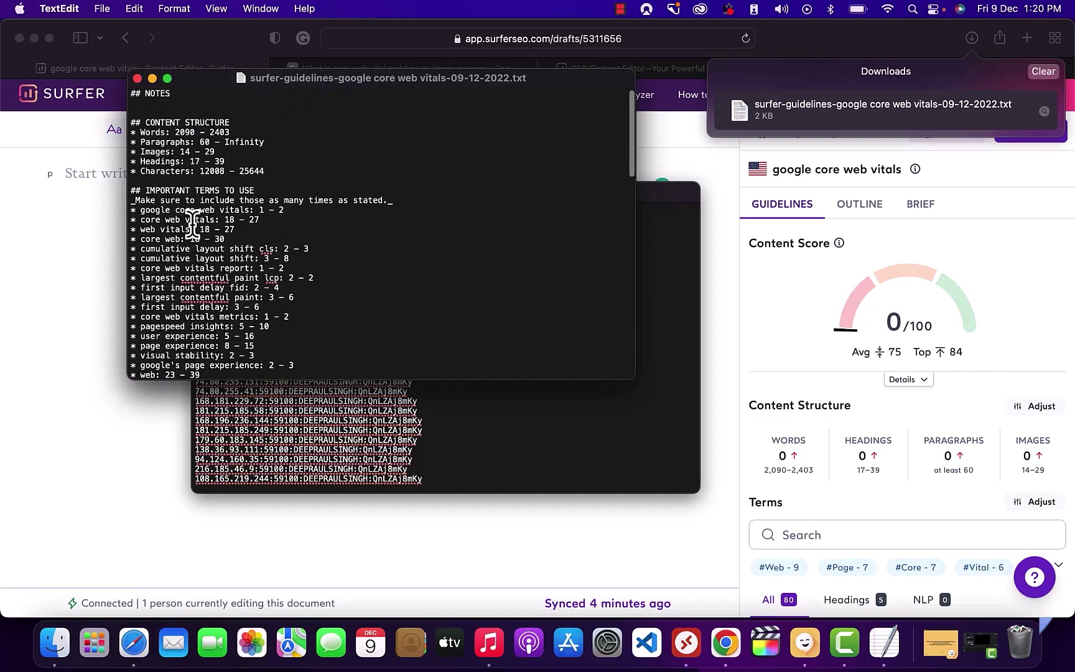
pyautogui.scroll(-3, 221, 277)
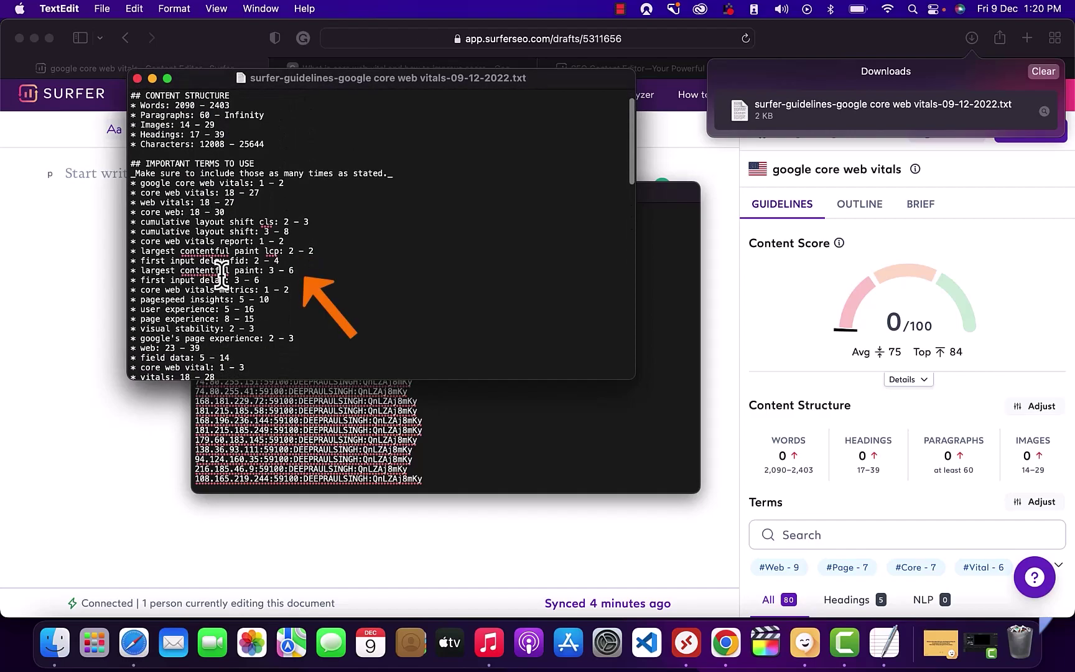
pyautogui.scroll(-10, 188, 308)
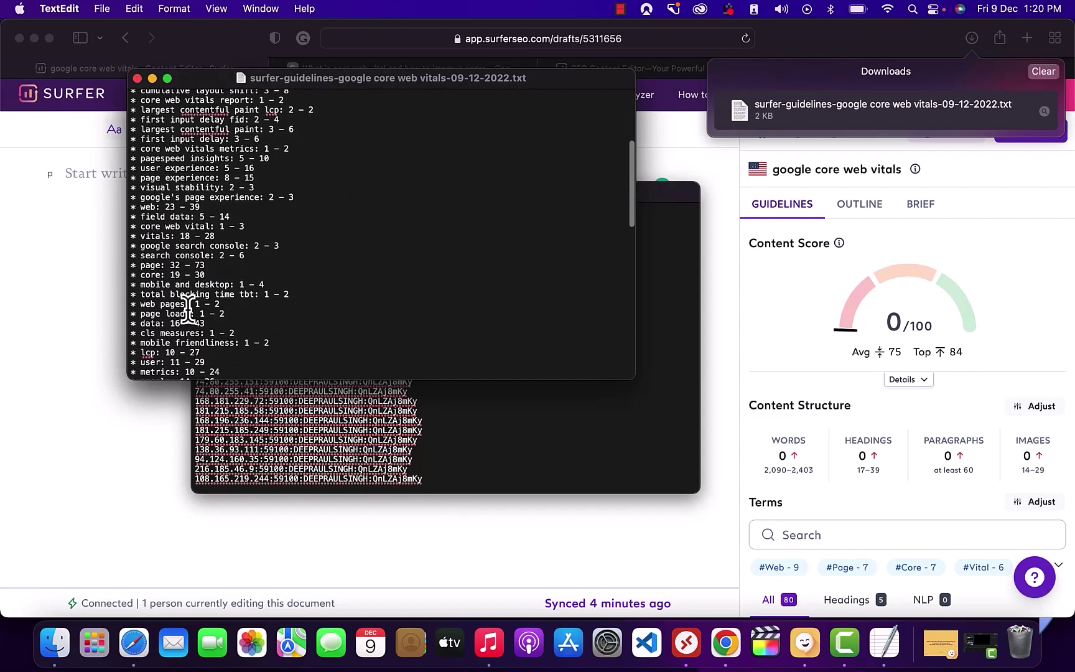
pyautogui.moveTo(184, 242); pyautogui.dragTo(210, 242)
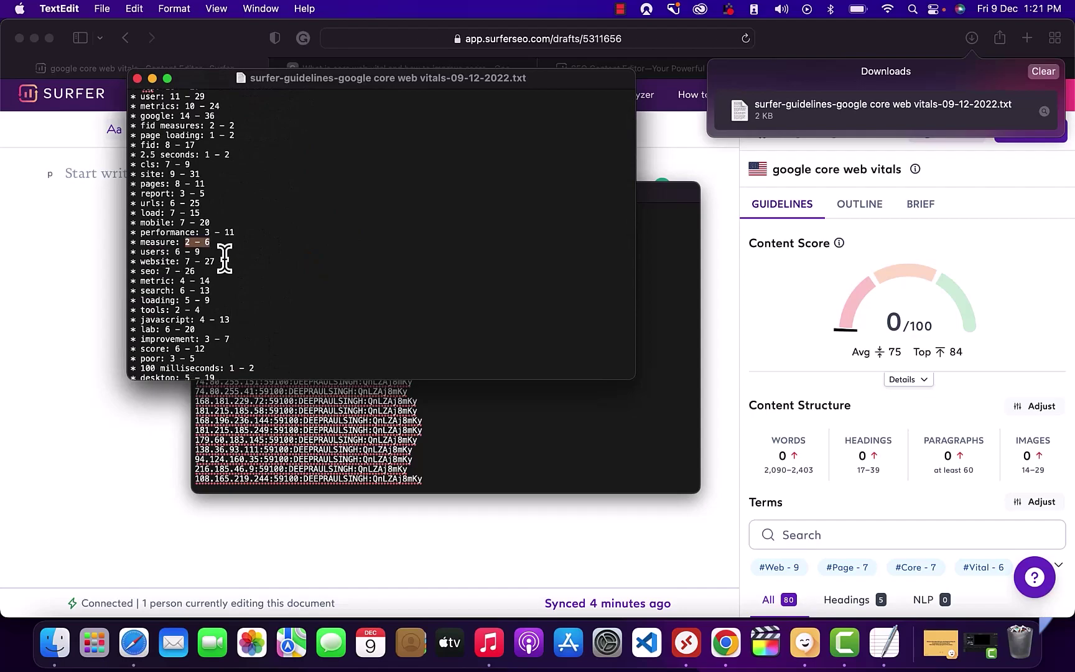
pyautogui.scroll(-3, 237, 284)
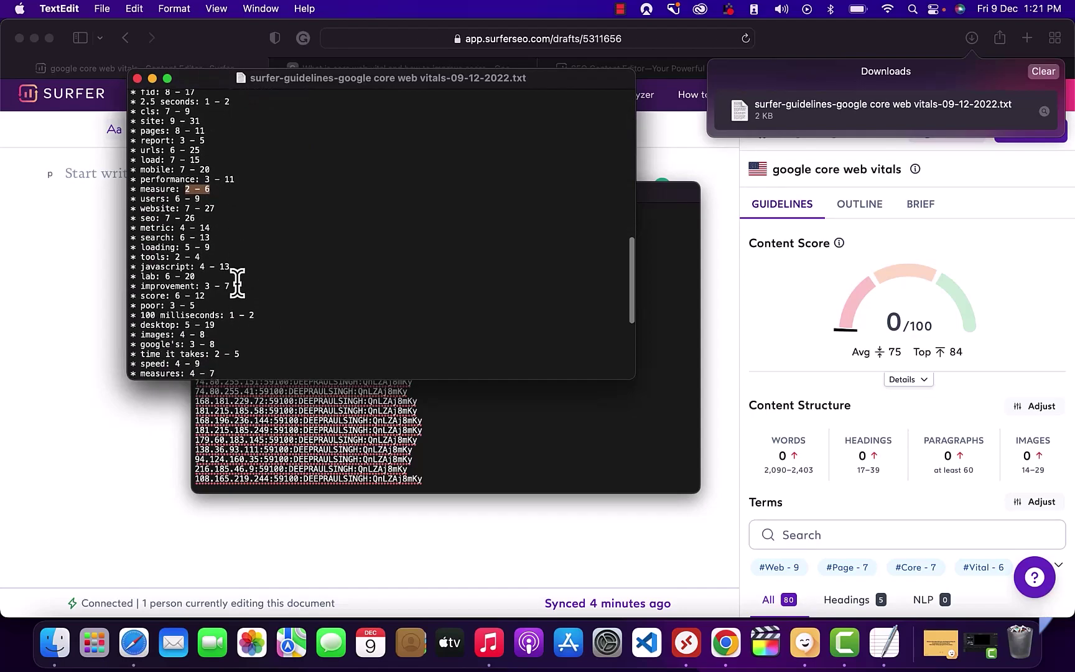
pyautogui.scroll(-10, 237, 283)
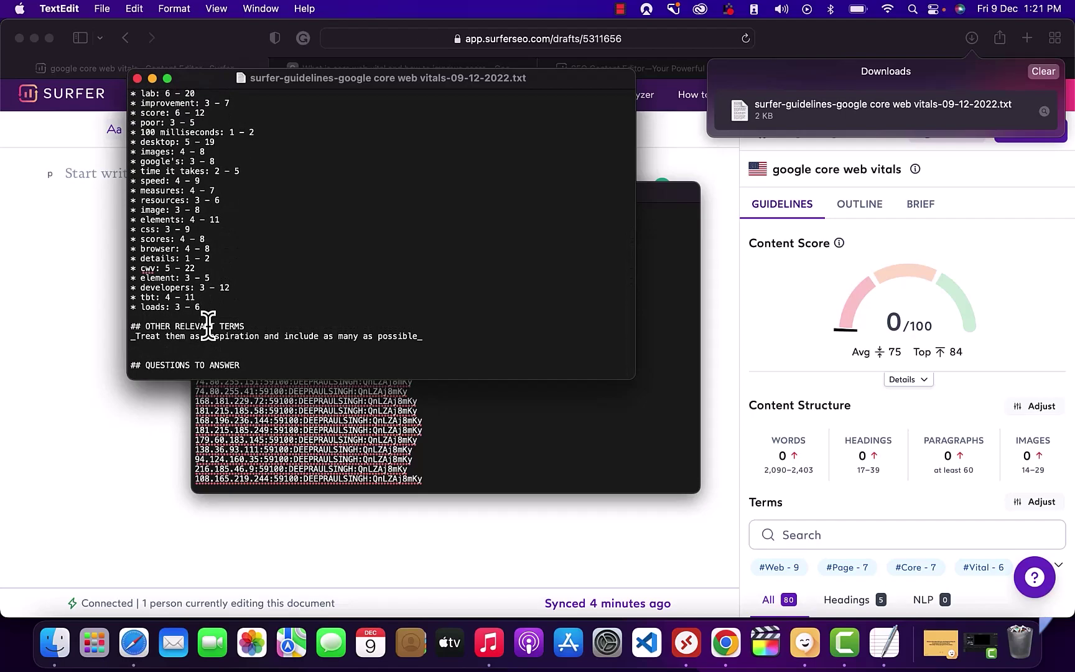
pyautogui.scroll(-2, 211, 367)
pyautogui.press('super+q')
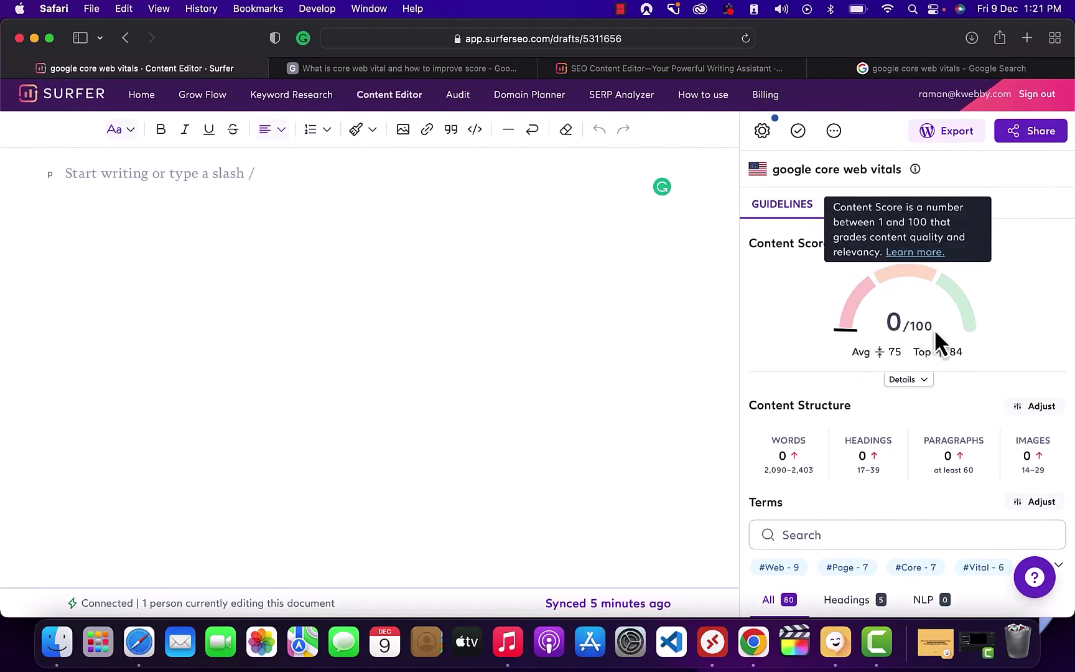
# Examine the content score with its competitor average and top values, and check the recommended usage of the term "core web vitals".
pyautogui.scroll(-1, 923, 344)
pyautogui.scroll(-1, 921, 345)
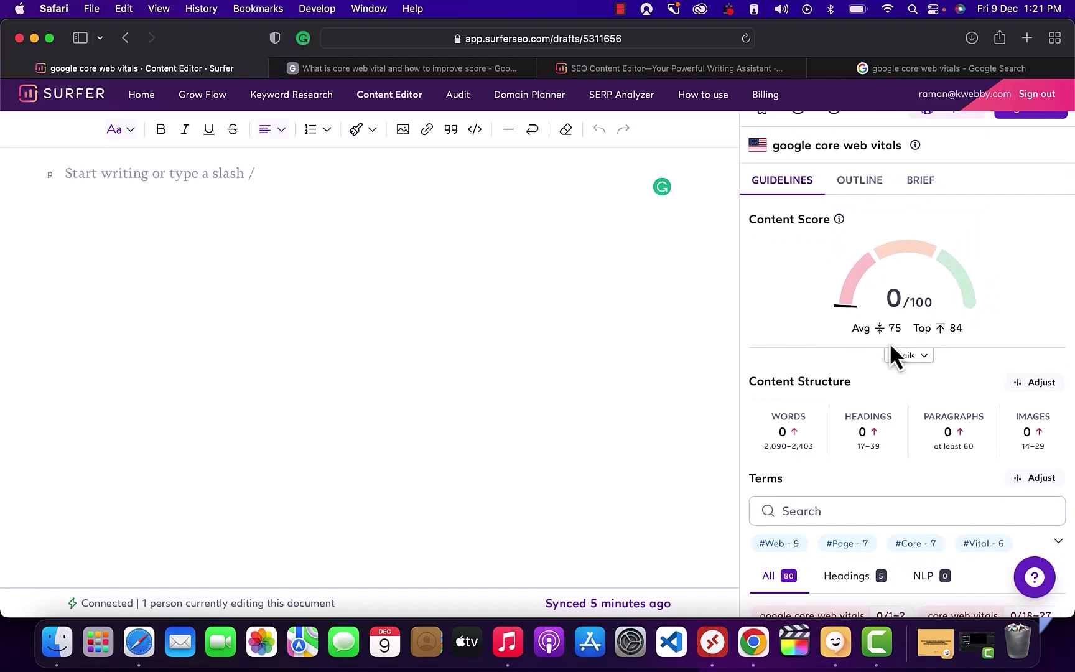
pyautogui.scroll(1, 891, 348)
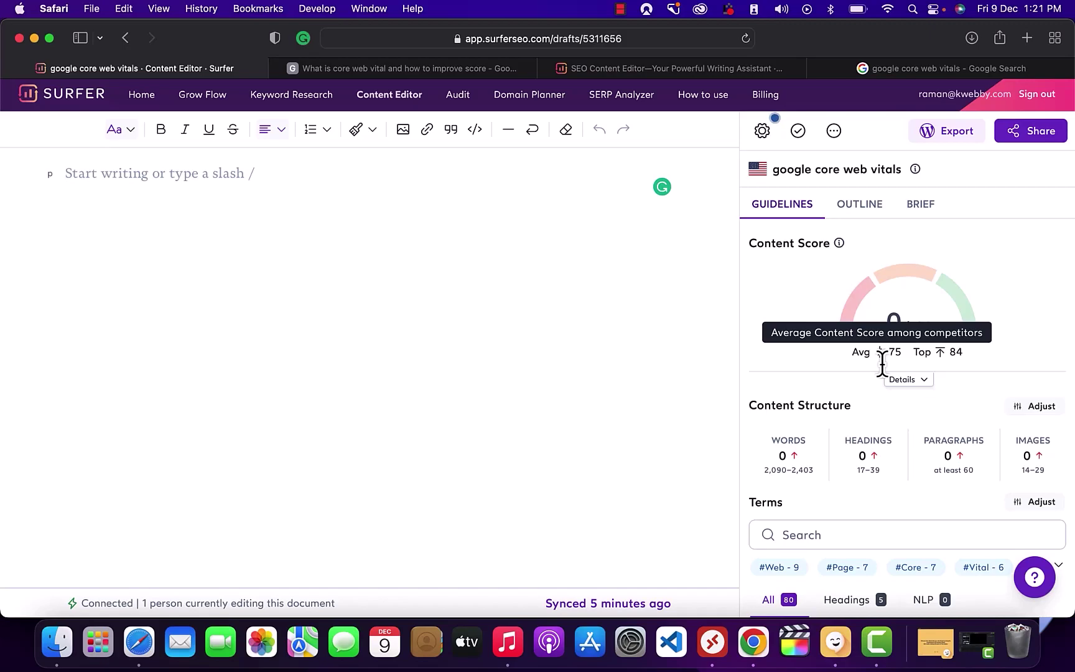
pyautogui.scroll(-5, 980, 453)
pyautogui.scroll(2, 924, 457)
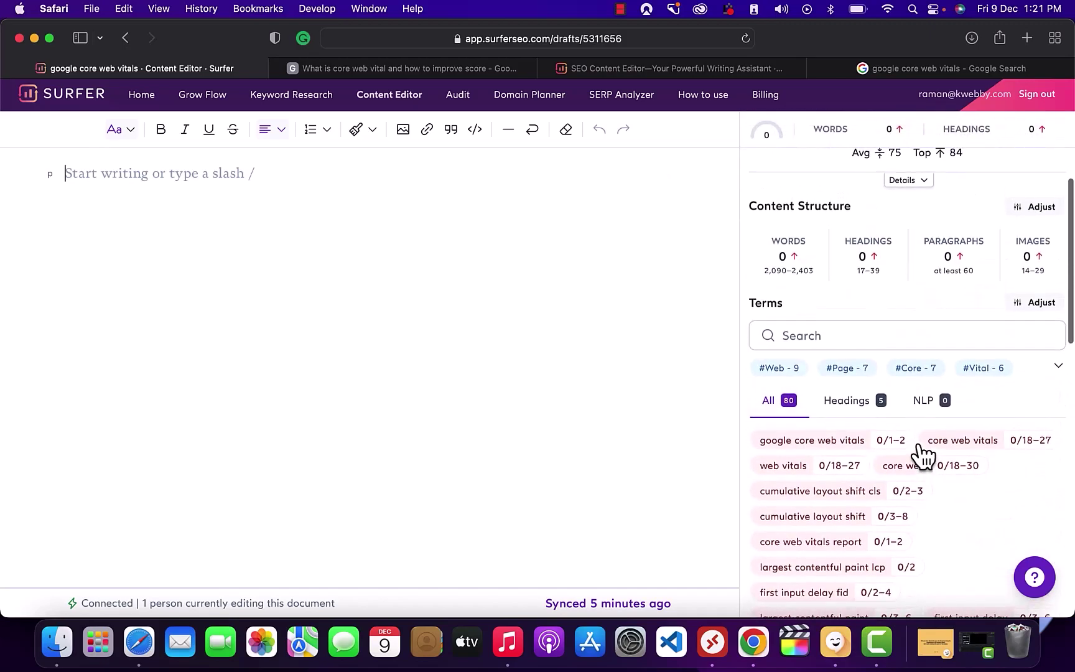
pyautogui.moveTo(921, 447)
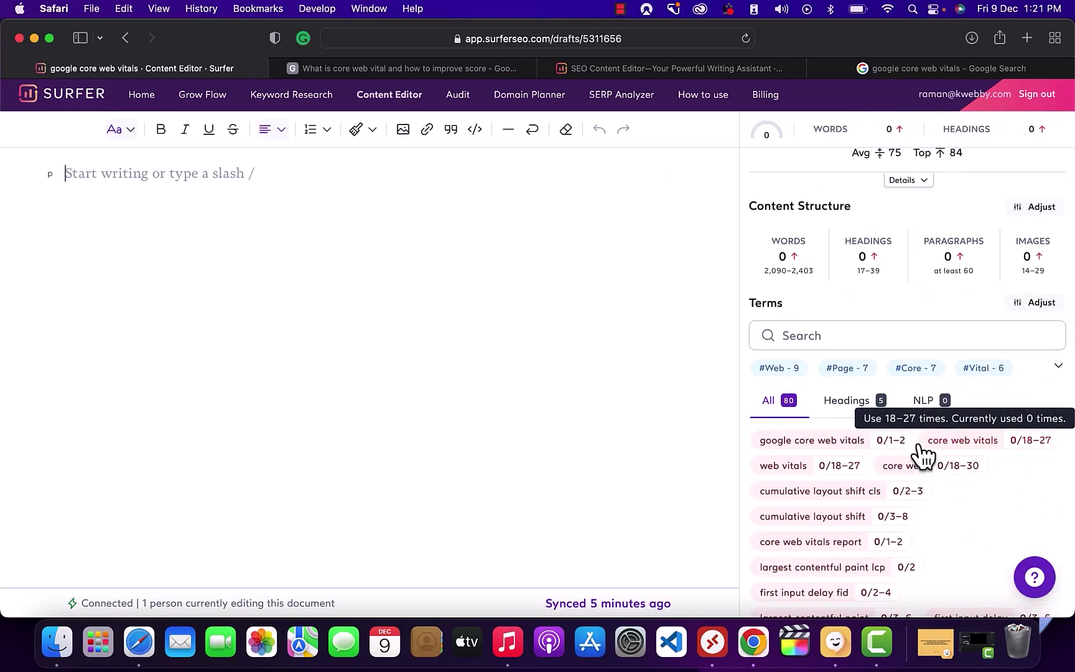
pyautogui.scroll(4, 999, 552)
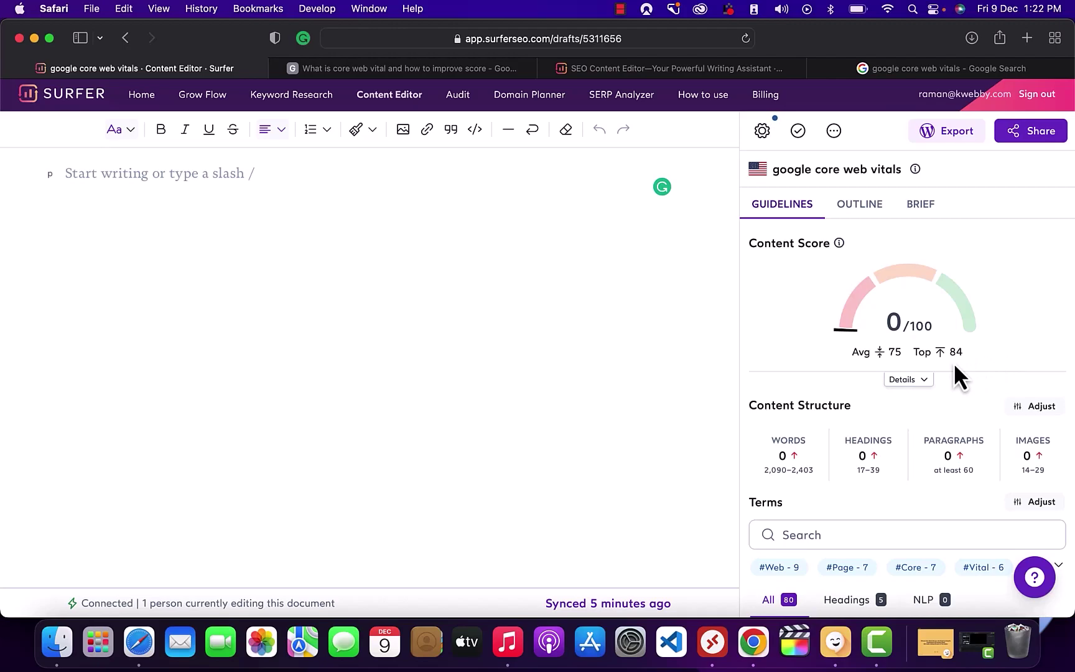
pyautogui.scroll(-3, 954, 429)
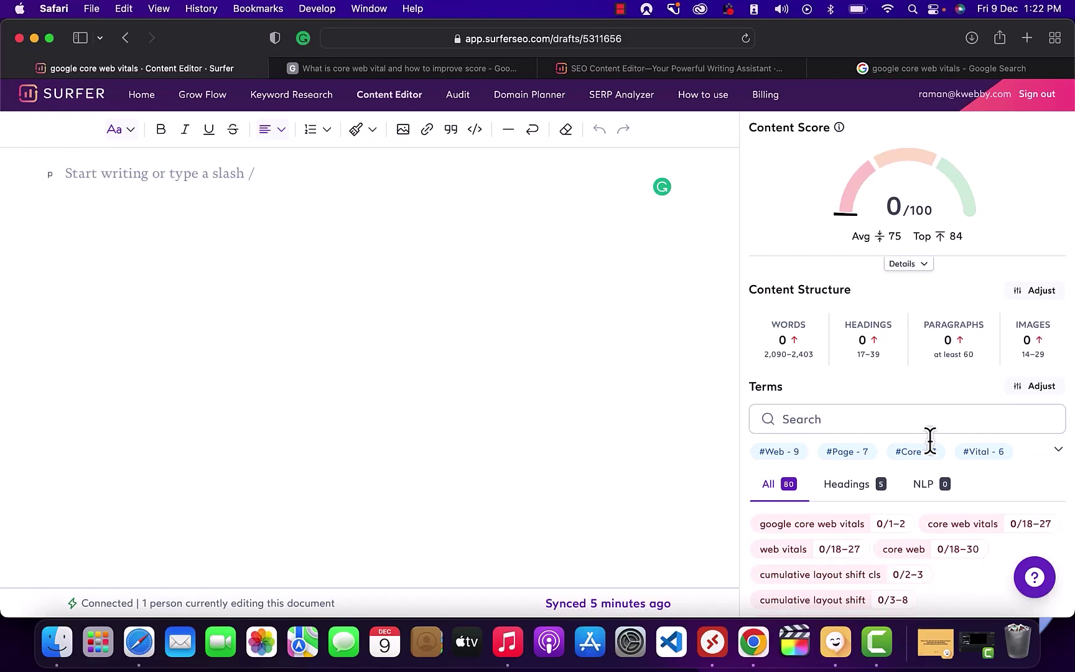
# Review the content structure targets for words, headings, paragraphs and images in the guidelines.
pyautogui.scroll(-1, 931, 440)
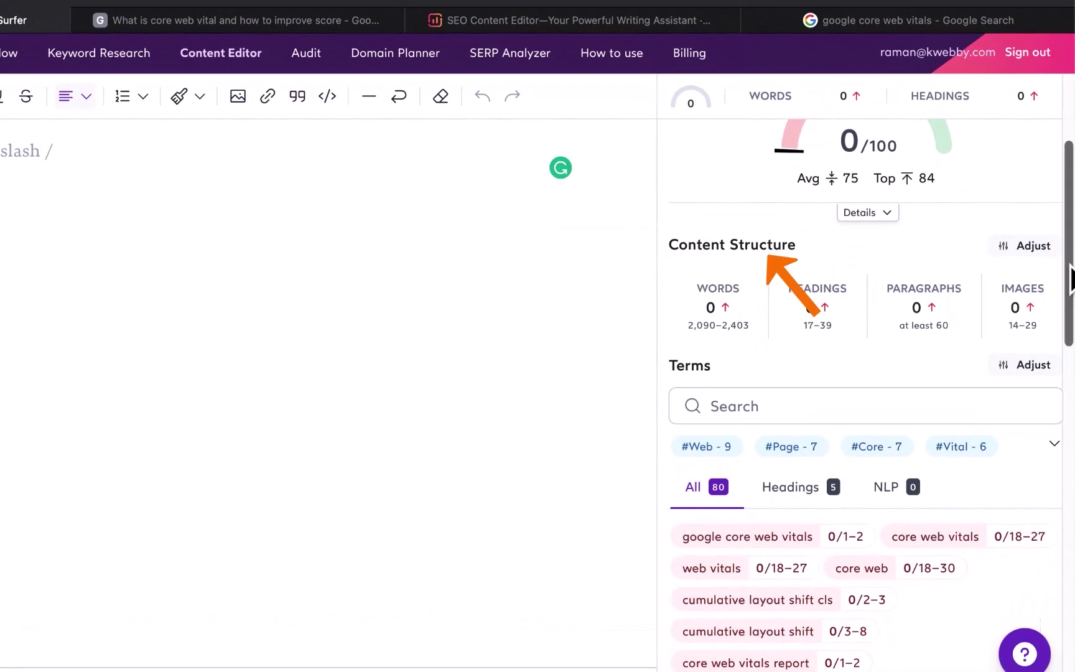
pyautogui.moveTo(729, 305)
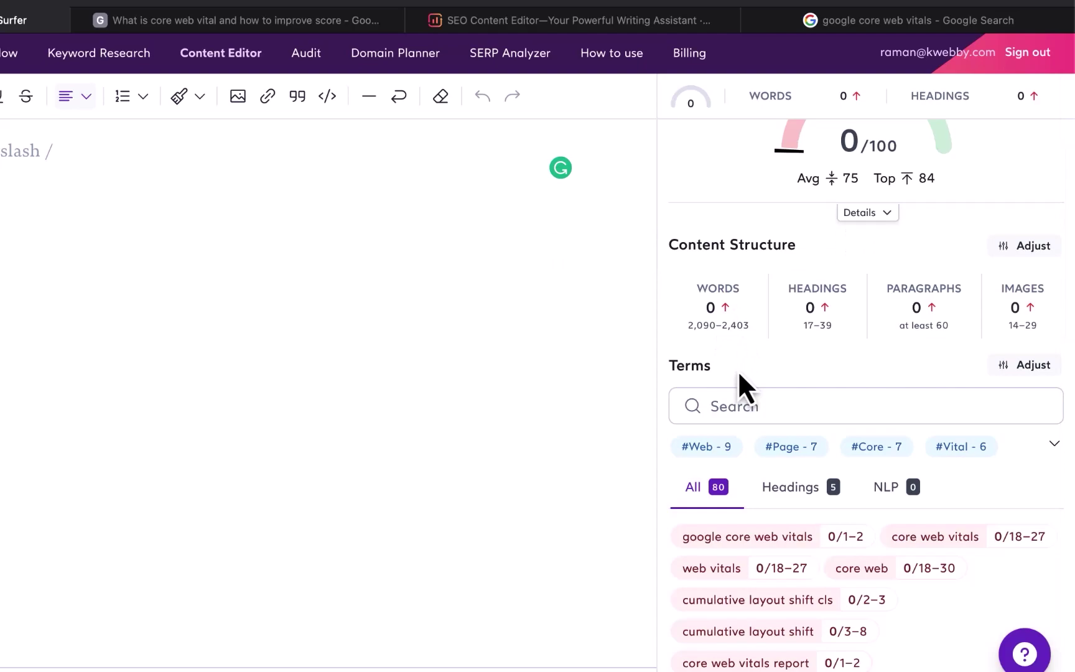
pyautogui.moveTo(687, 342)
pyautogui.moveTo(671, 345); pyautogui.dragTo(739, 346)
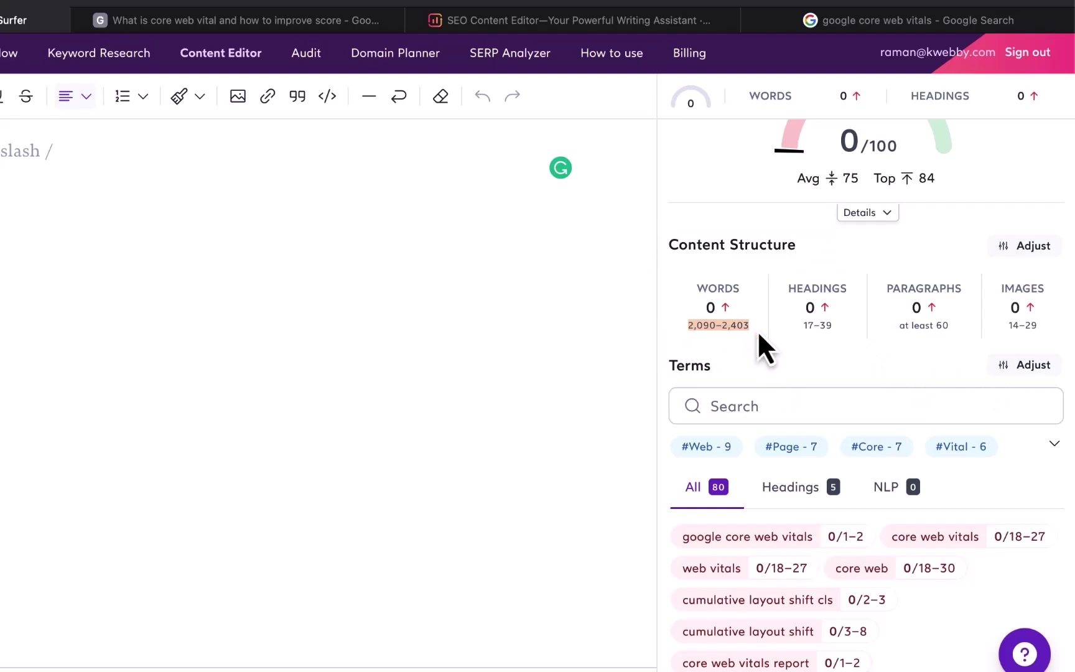
pyautogui.click(801, 348)
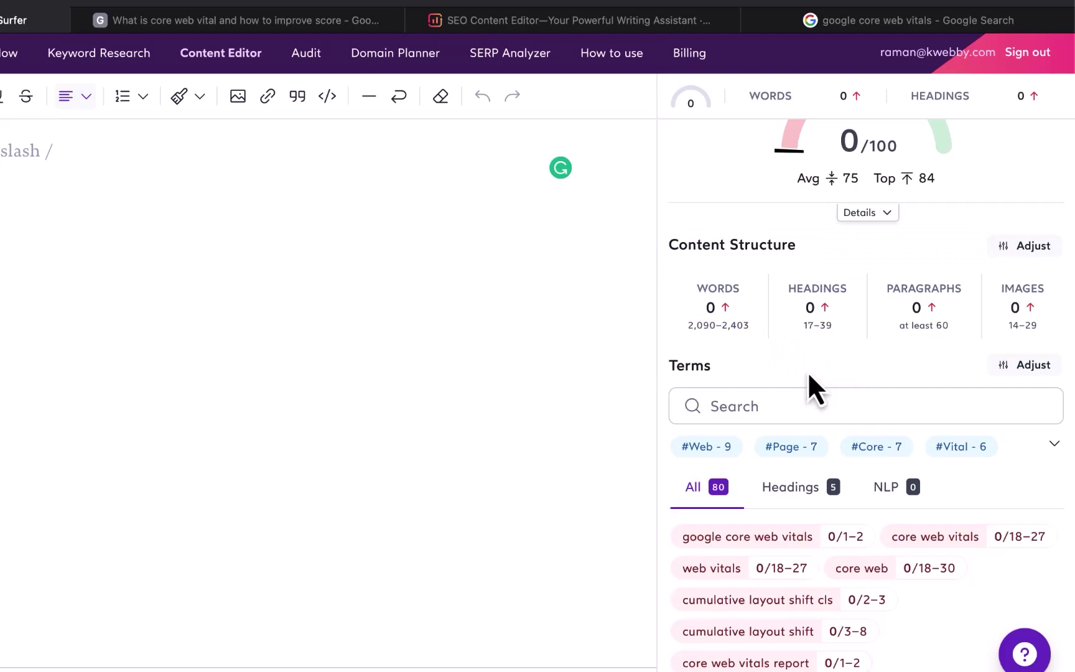
pyautogui.moveTo(894, 330)
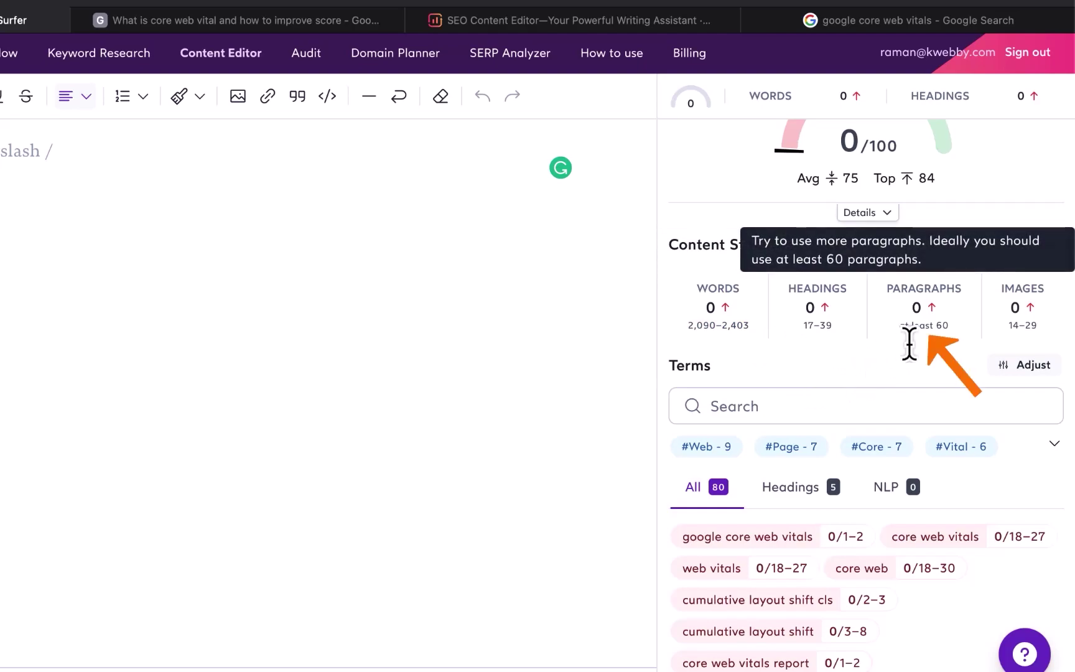
pyautogui.moveTo(1049, 324)
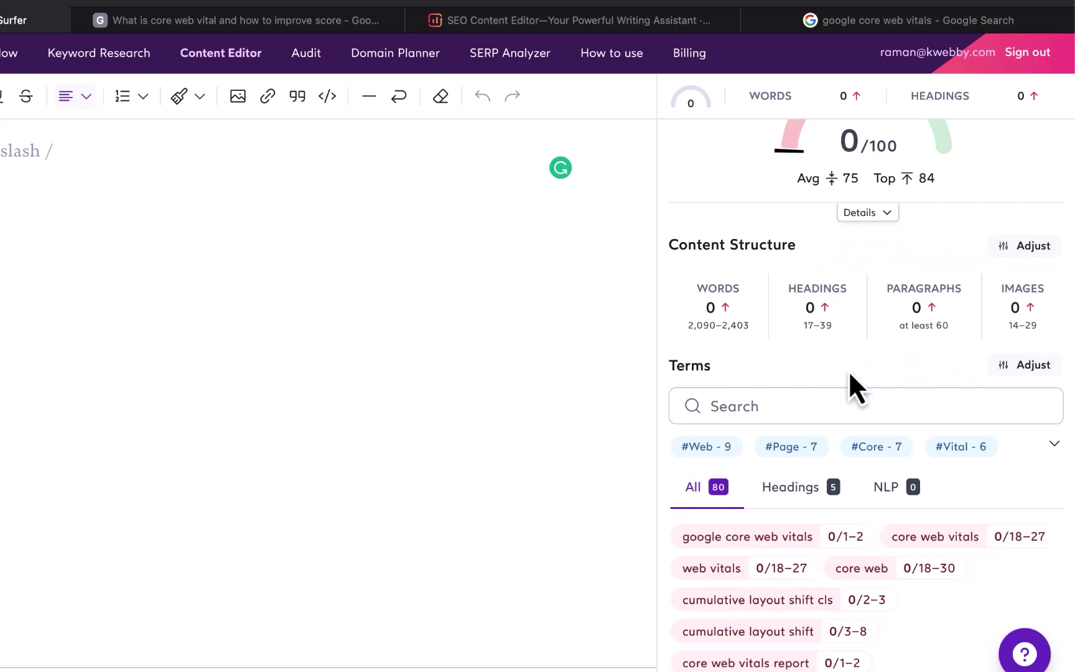
# Look through all suggested terms in the guidelines and their recommended usage ranges.
pyautogui.scroll(-2, 741, 408)
pyautogui.scroll(-2, 717, 425)
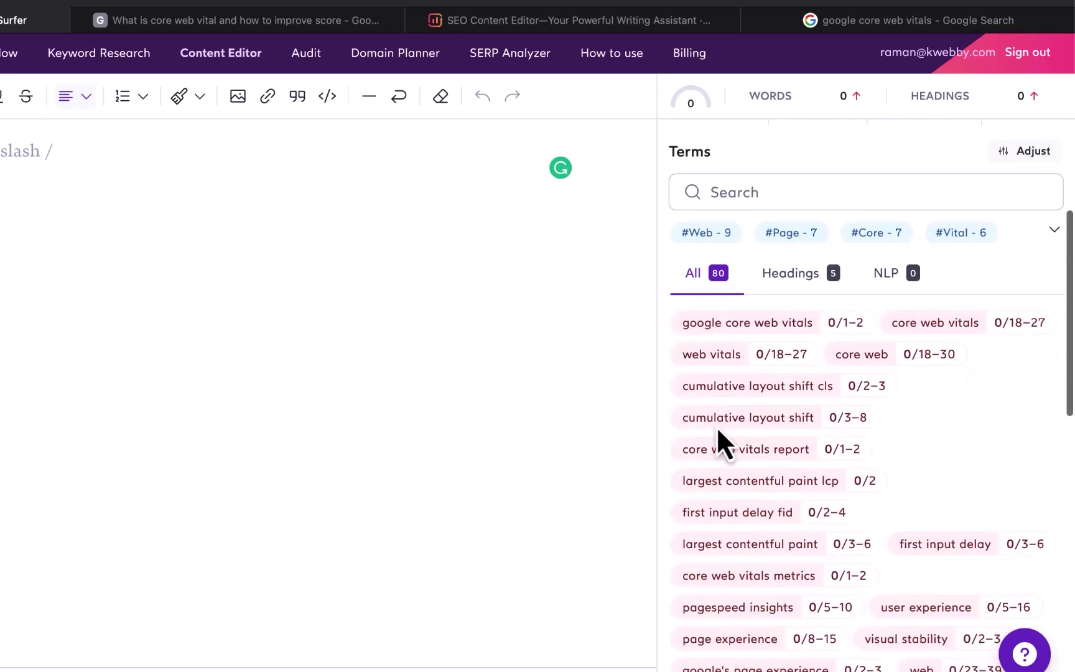
pyautogui.scroll(-2, 739, 403)
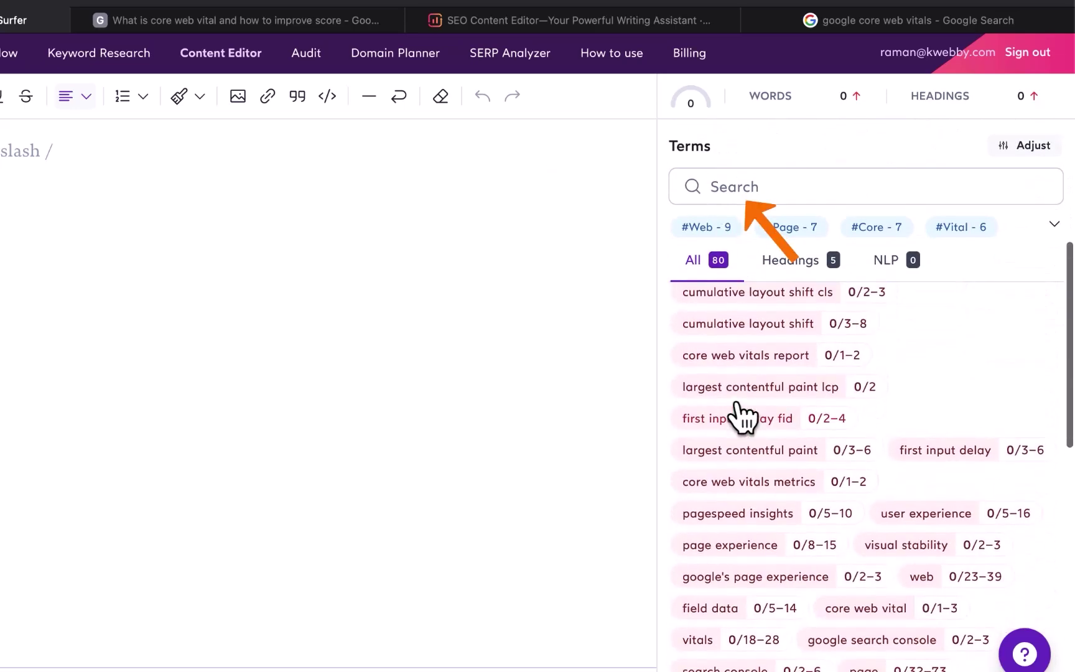
pyautogui.scroll(3, 751, 408)
pyautogui.scroll(4, 772, 460)
pyautogui.scroll(-2, 788, 518)
pyautogui.scroll(-2, 751, 619)
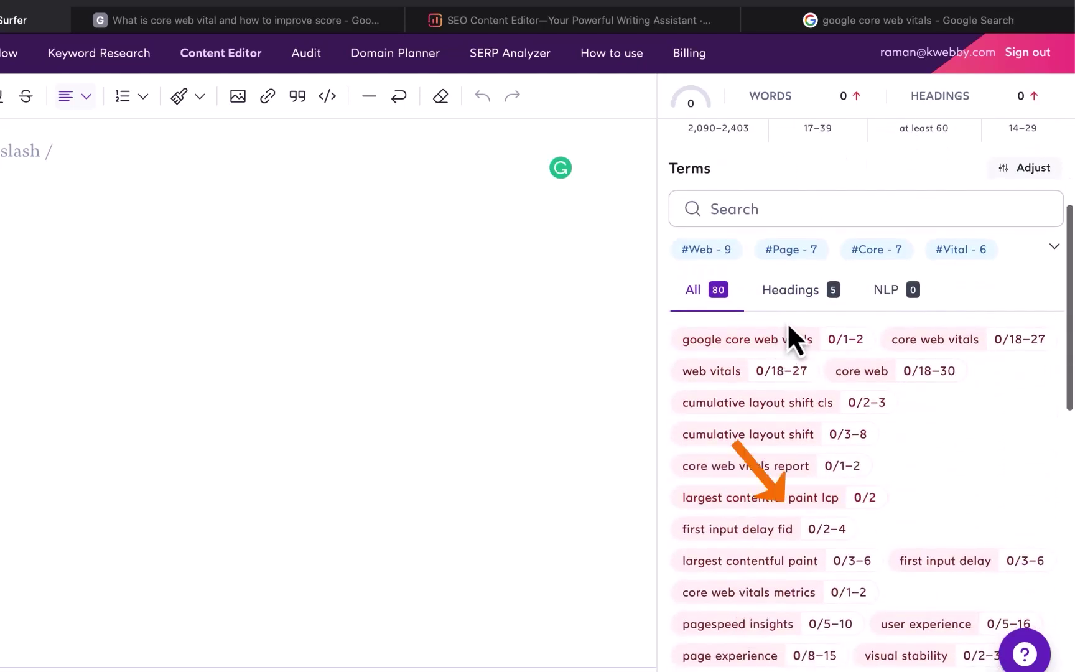
# Show only the NLP terms in the guidelines' term list.
pyautogui.scroll(5, 803, 323)
pyautogui.click(883, 511)
pyautogui.scroll(2, 785, 529)
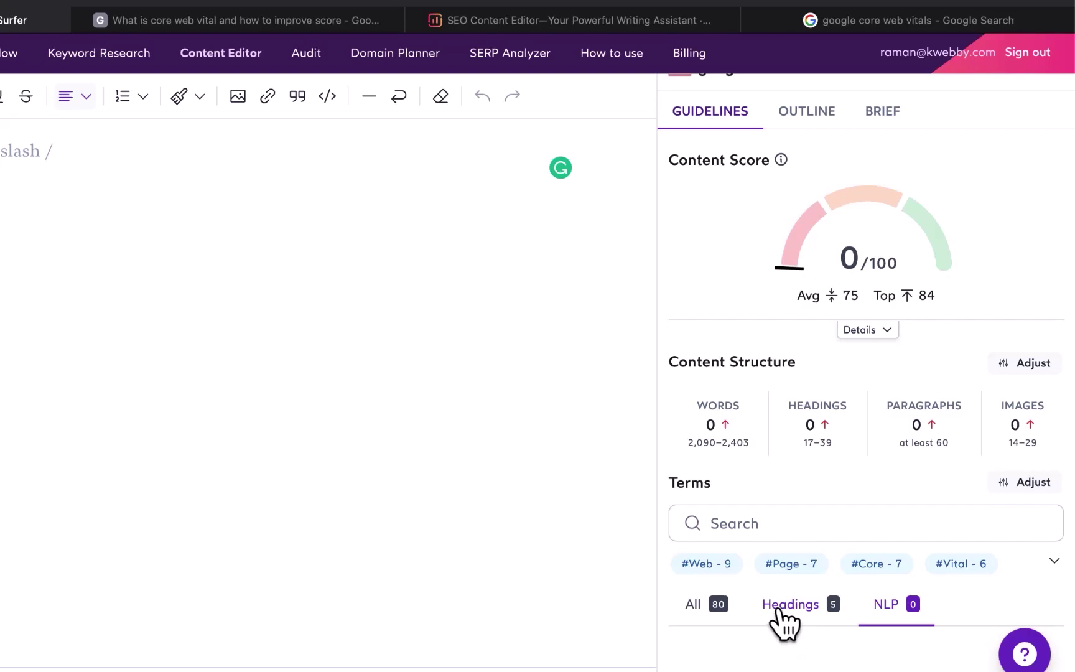
# Check the heading terms in the guidelines, then show all suggested terms again.
pyautogui.click(782, 622)
pyautogui.click(716, 608)
pyautogui.scroll(-3, 733, 634)
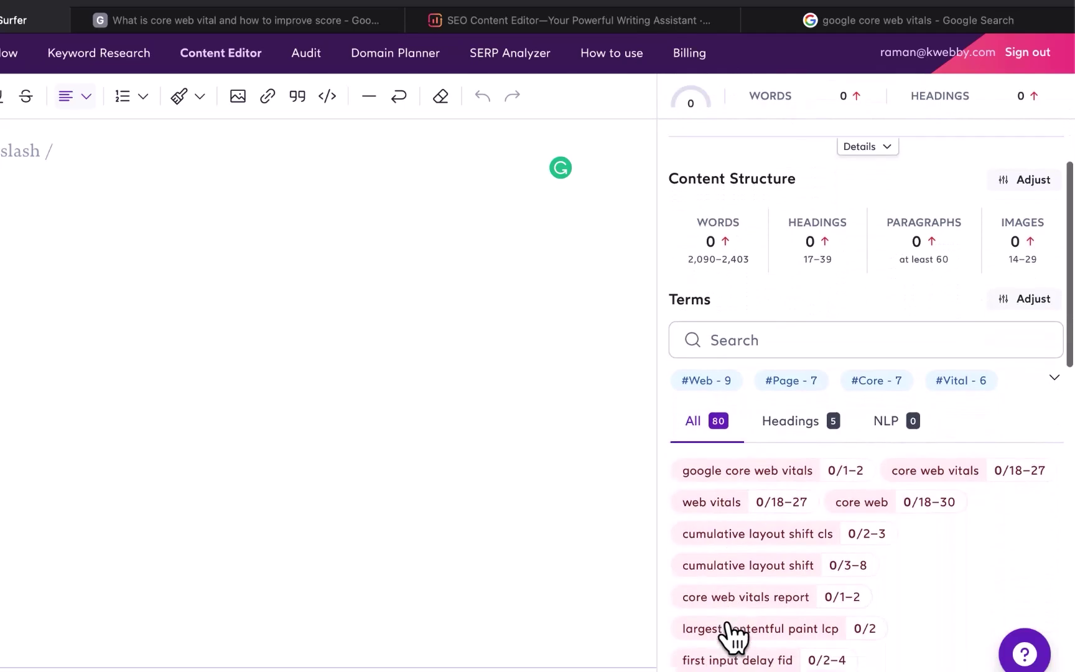
pyautogui.click(729, 619)
pyautogui.scroll(6, 730, 623)
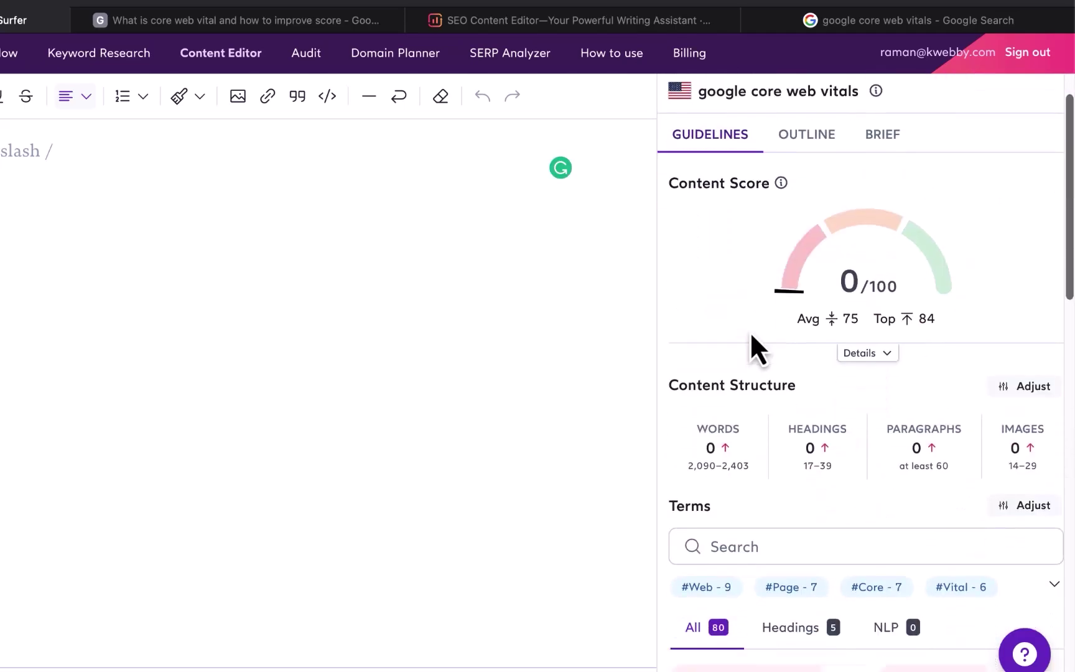
# Open the article outline and review the AI-generated title suggestions.
pyautogui.click(809, 115)
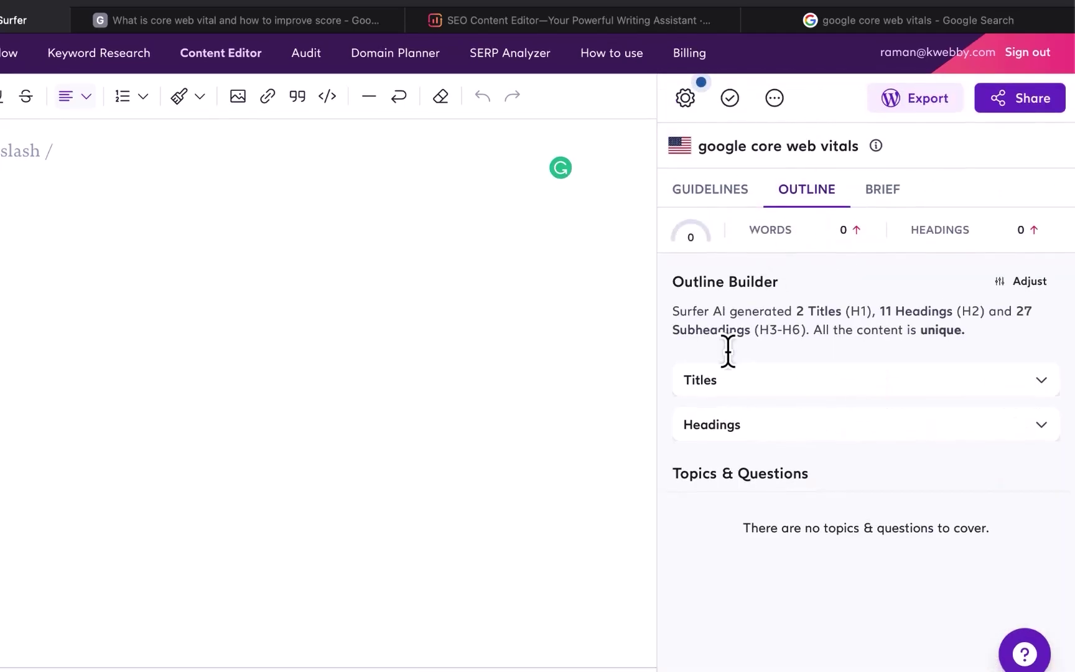
pyautogui.click(764, 381)
pyautogui.scroll(-5, 762, 399)
pyautogui.scroll(5, 762, 404)
pyautogui.click(831, 270)
# Read through the AI-generated heading sections in the Outline Builder, then collapse them.
pyautogui.click(781, 443)
pyautogui.scroll(-10, 781, 449)
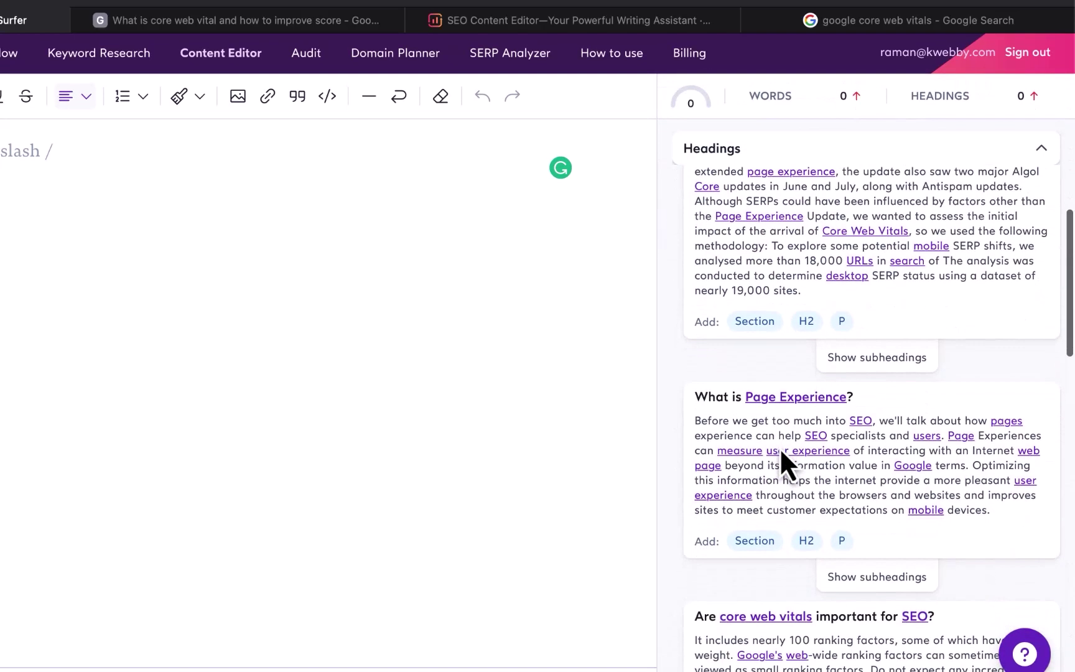
pyautogui.scroll(-10, 781, 451)
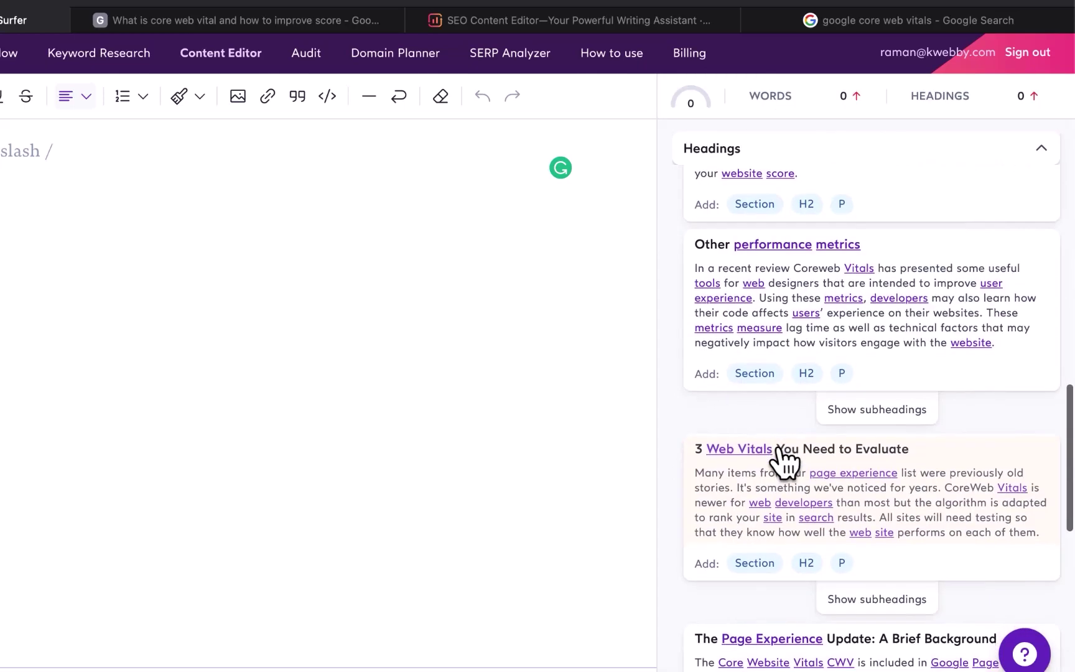
pyautogui.scroll(15, 784, 460)
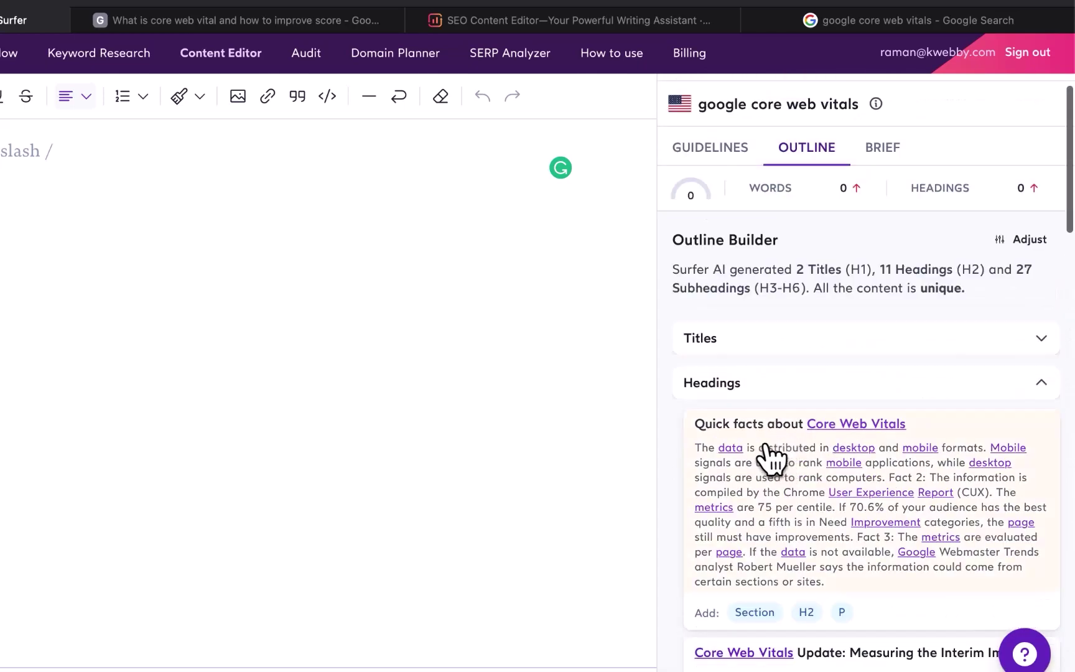
pyautogui.click(811, 387)
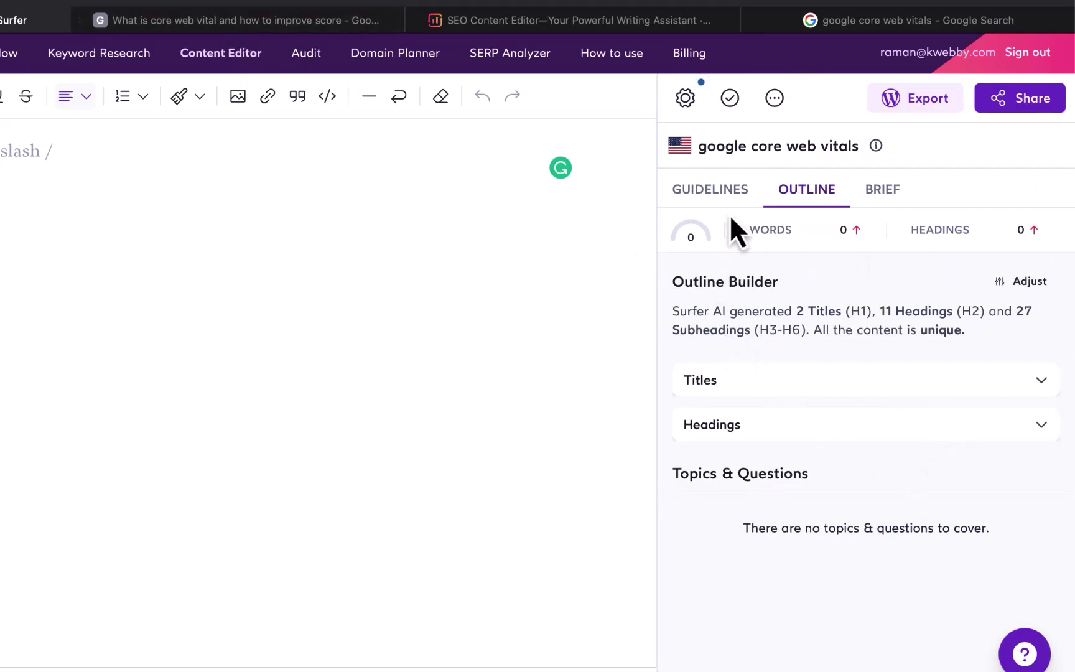
# Check the notes and competitor links in the brief, then return to the content guidelines.
pyautogui.click(870, 200)
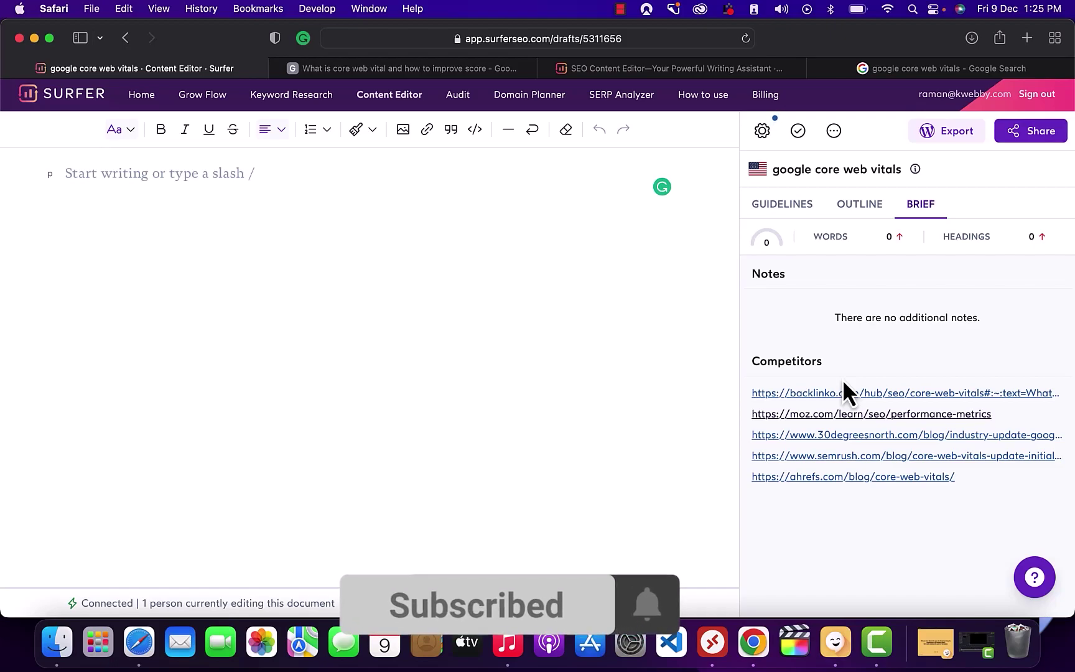
pyautogui.click(840, 206)
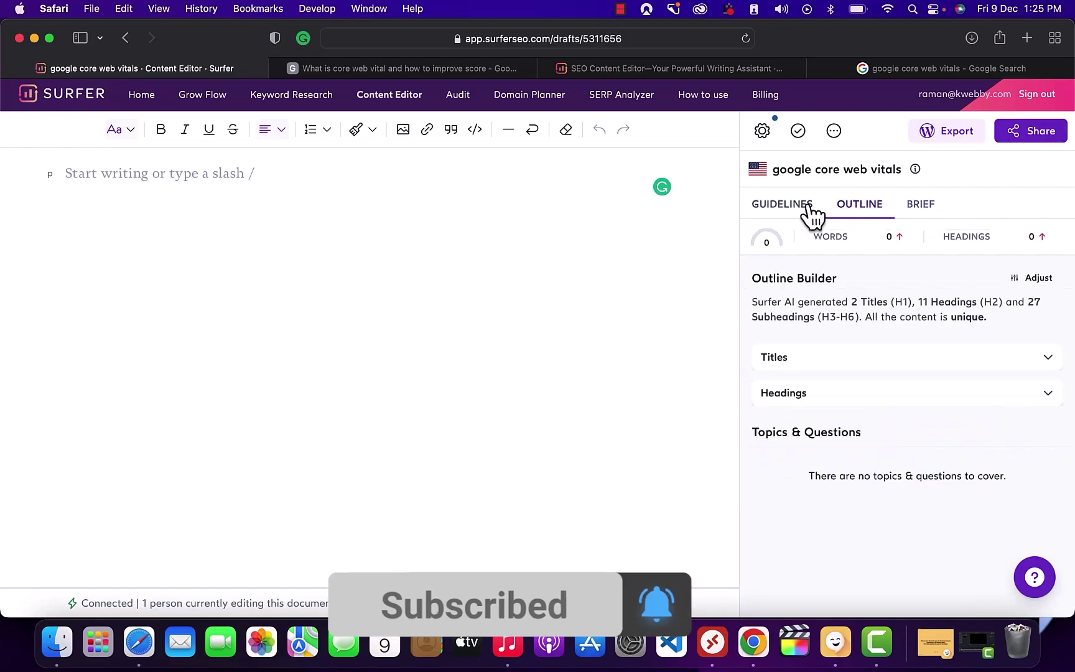
pyautogui.click(797, 204)
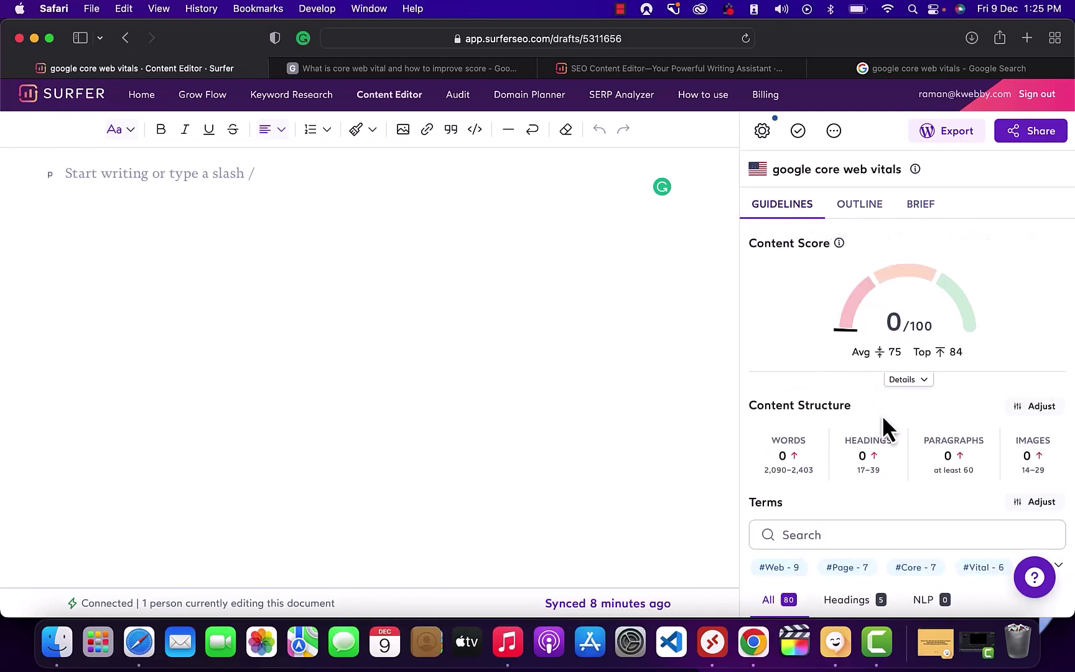
pyautogui.scroll(-7, 883, 415)
pyautogui.scroll(-6, 882, 417)
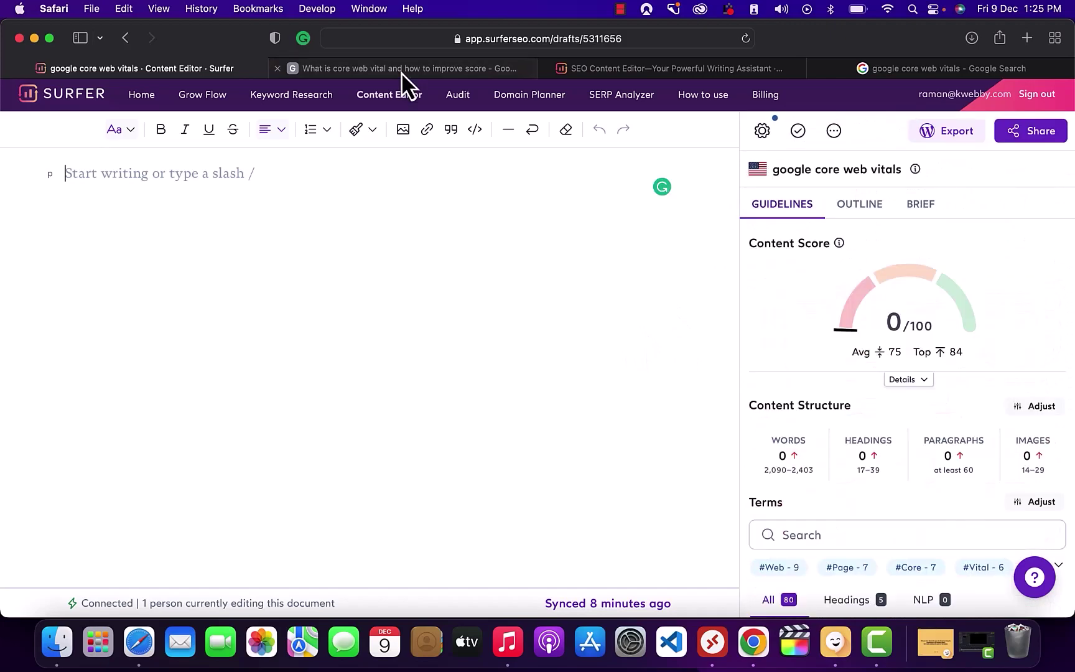
# Paste the article "What is core web vital and how to improve score" from the Google Docs draft into the Surfer editor.
pyautogui.click(401, 68)
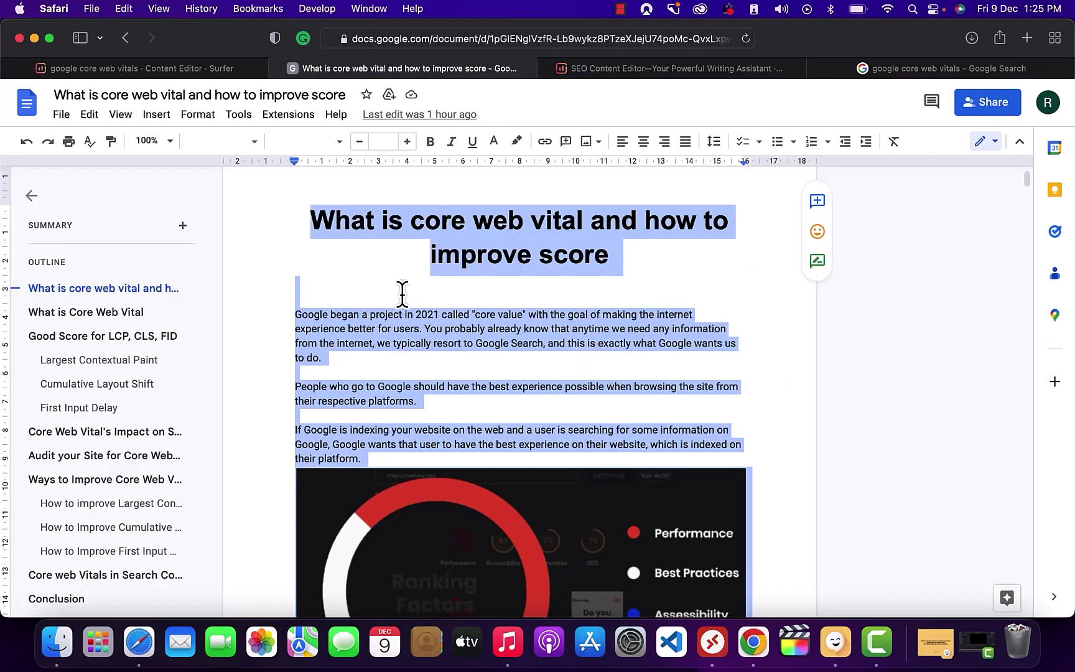
pyautogui.click(158, 69)
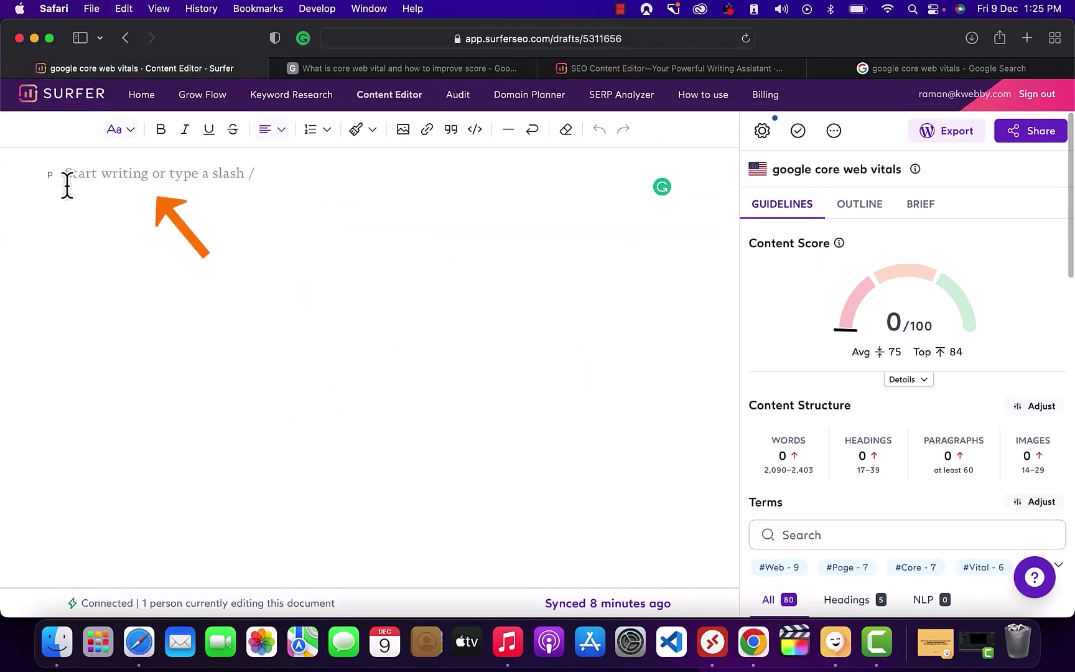
pyautogui.press('super+v')
# Review the pasted article's content score, structure counts and term usage in the guidelines.
pyautogui.scroll(5, 110, 379)
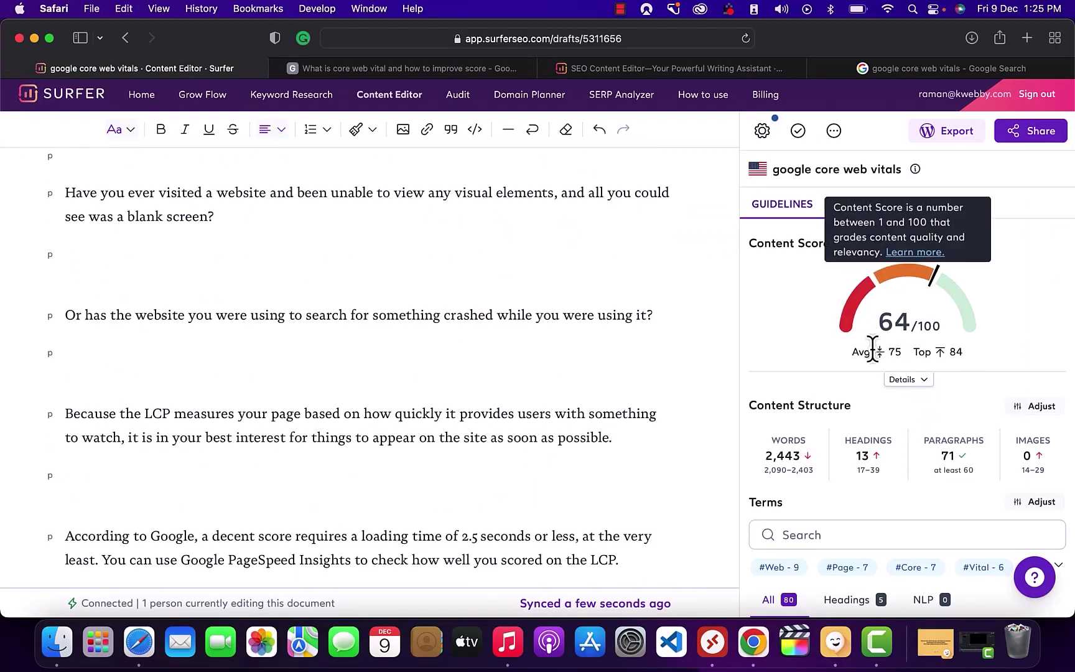
pyautogui.scroll(1, 713, 461)
pyautogui.scroll(3, 303, 308)
pyautogui.scroll(10, 303, 308)
pyautogui.scroll(-2, 829, 420)
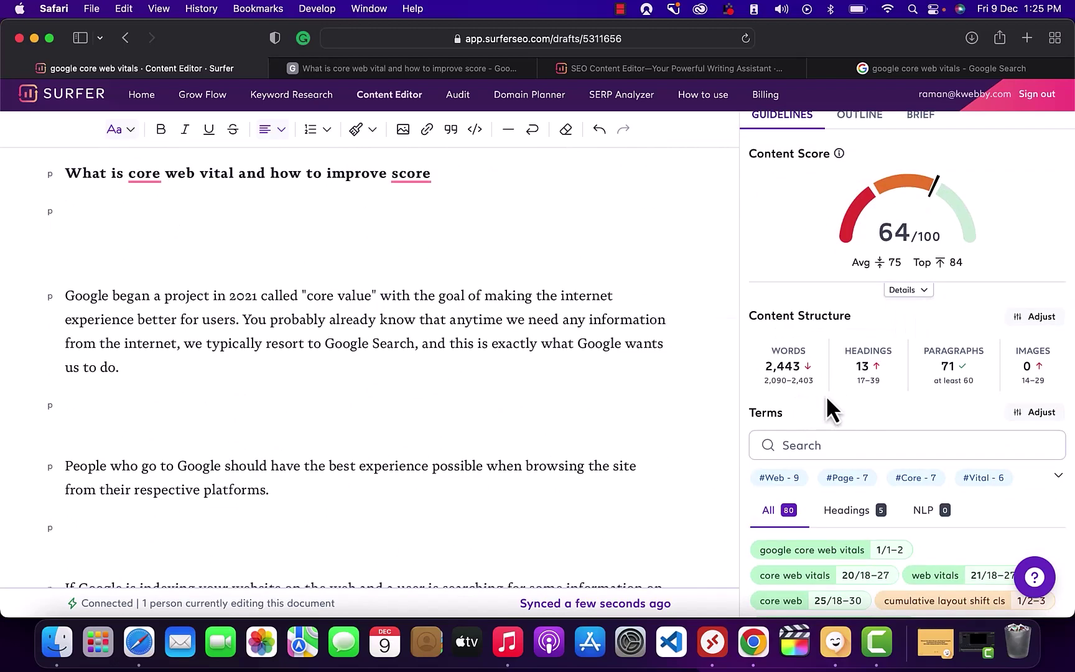
pyautogui.scroll(-1, 826, 395)
pyautogui.moveTo(873, 368)
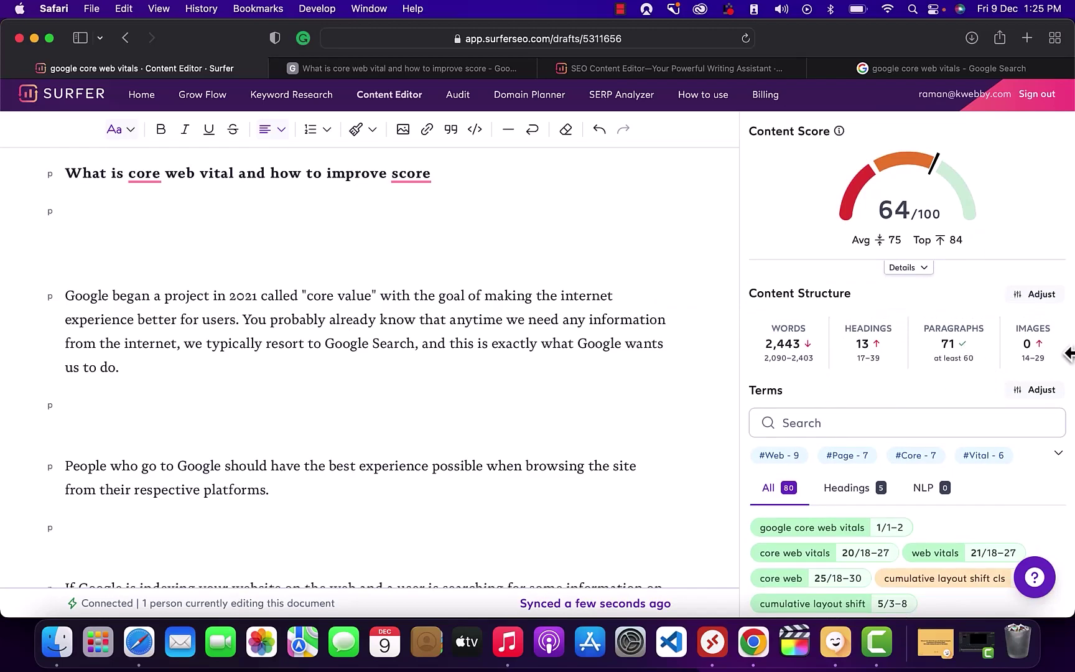
# Delete the empty paragraphs below the article title and after the first introductory paragraph.
pyautogui.click(86, 249)
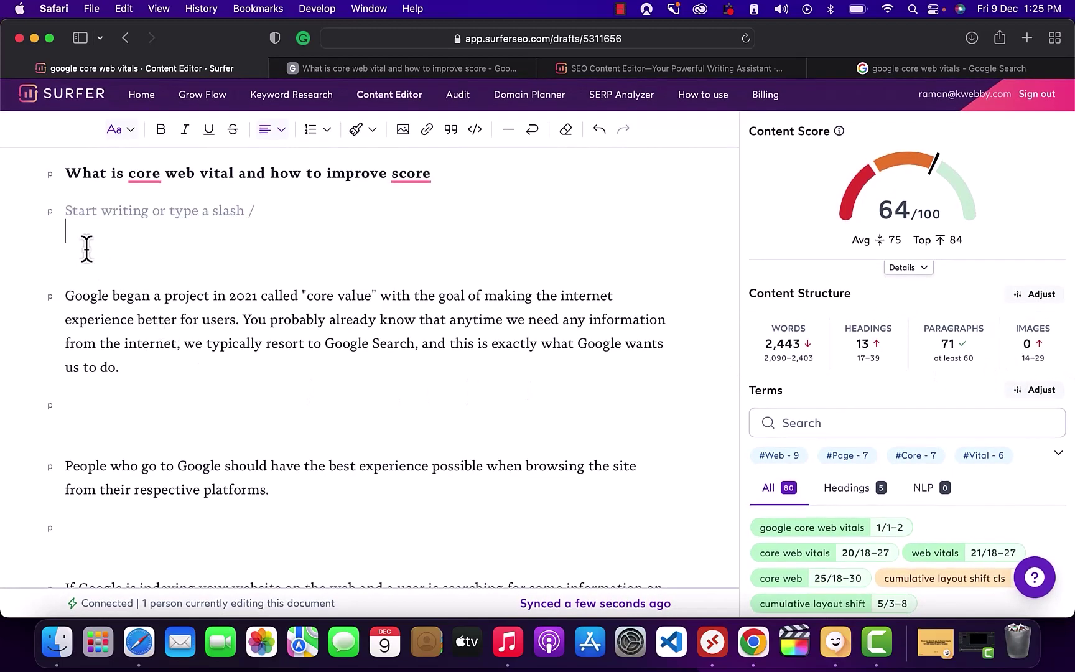
pyautogui.press('BackSpace')
pyautogui.press('BackSpace')
pyautogui.click(78, 362)
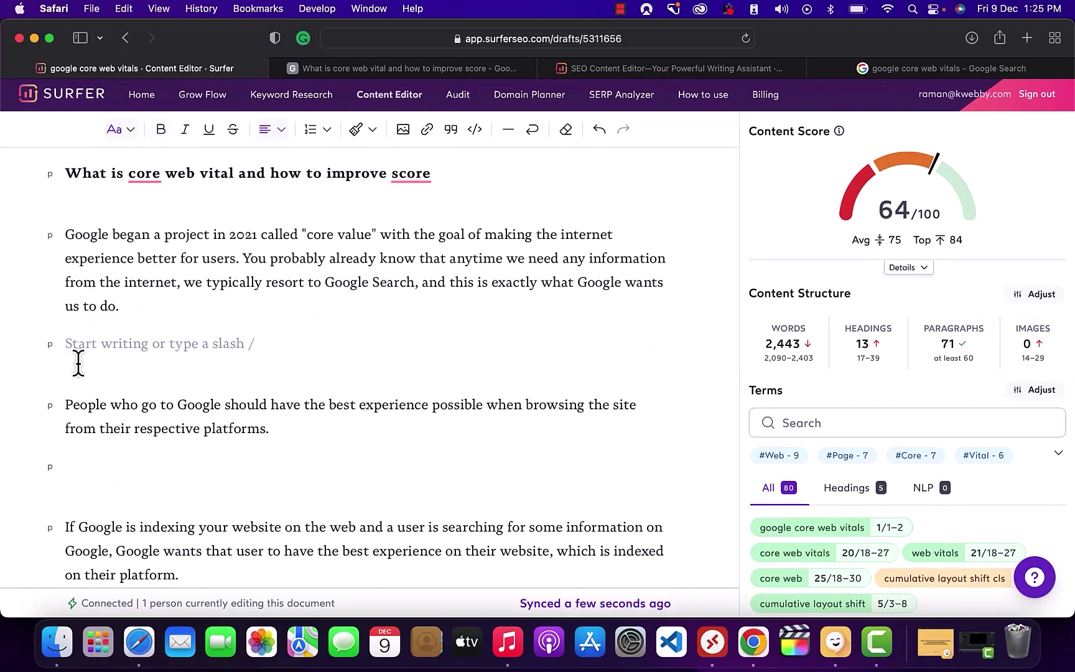
pyautogui.press('BackSpace')
pyautogui.rightClick(879, 650)
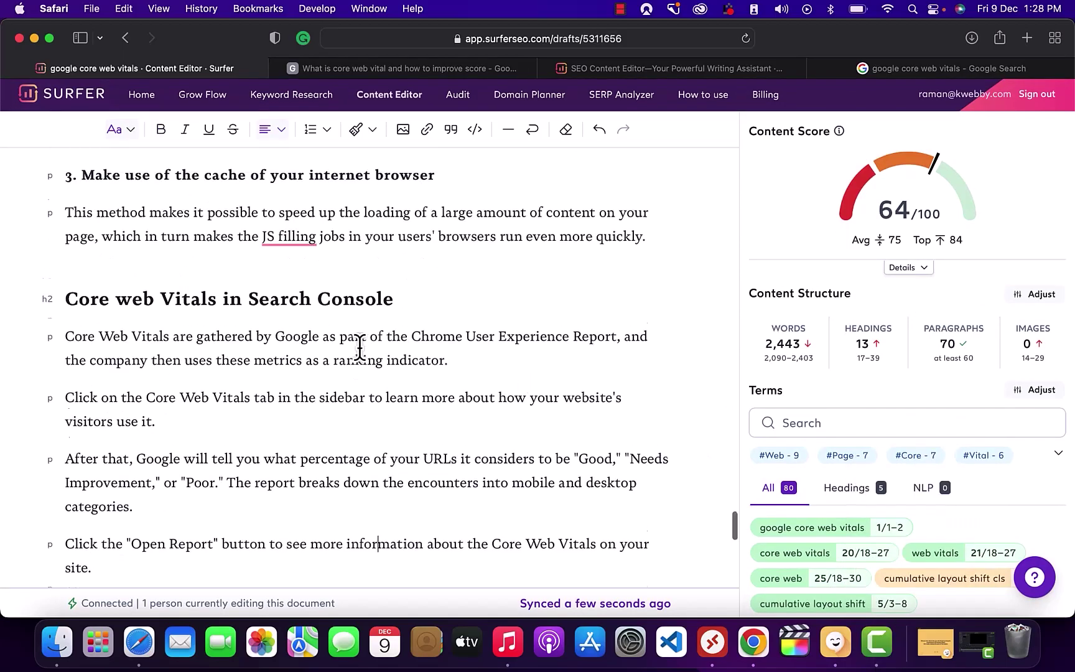
# Look through the article's sections from the Search Console part back up to the title to check the cleaned-up spacing.
pyautogui.scroll(15, 328, 379)
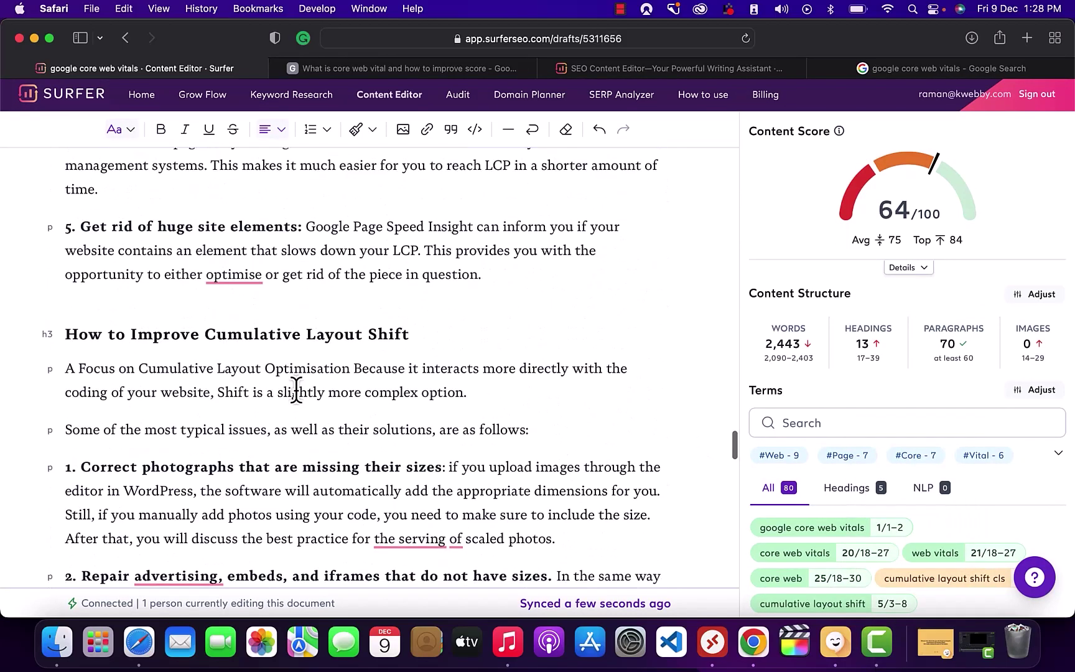
pyautogui.scroll(20, 297, 390)
pyautogui.scroll(-20, 297, 390)
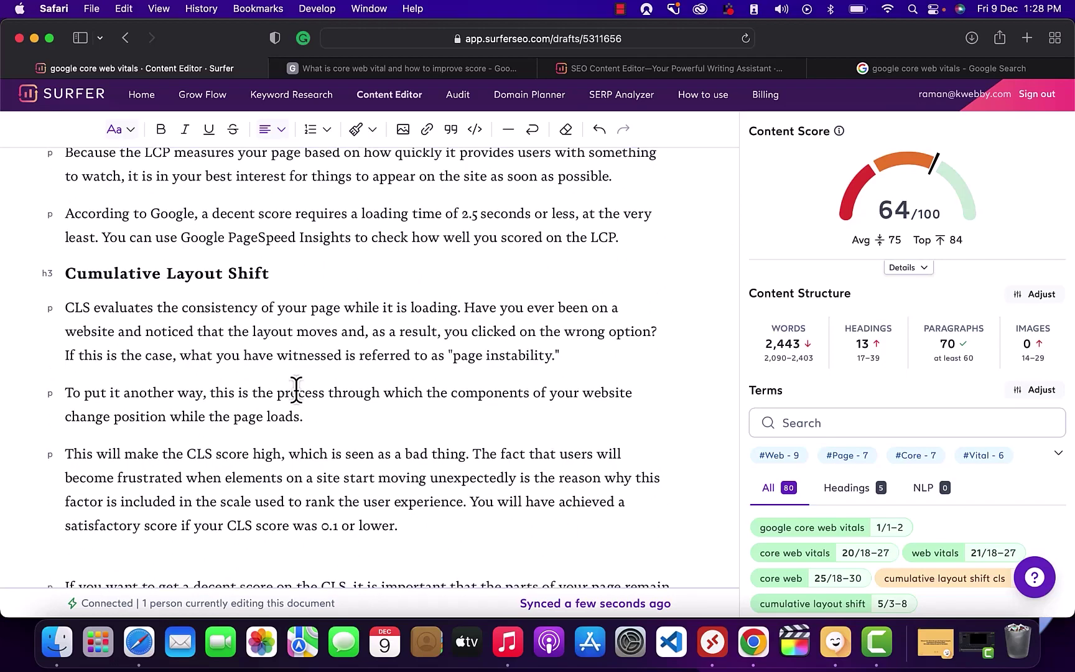
pyautogui.scroll(10, 296, 390)
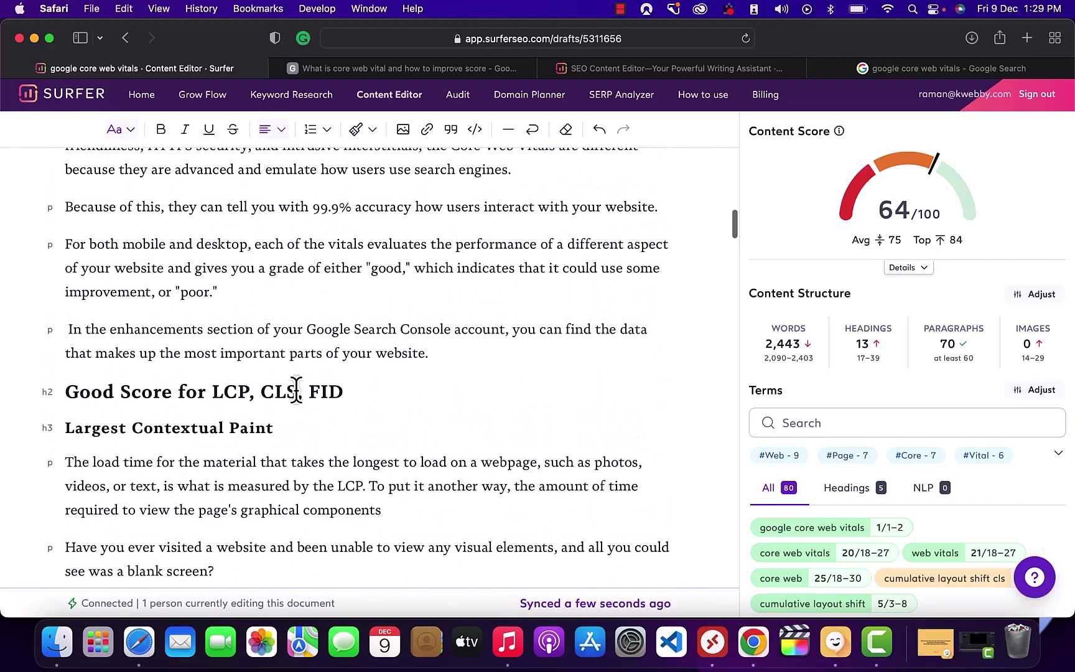
pyautogui.scroll(7, 297, 390)
pyautogui.click(99, 245)
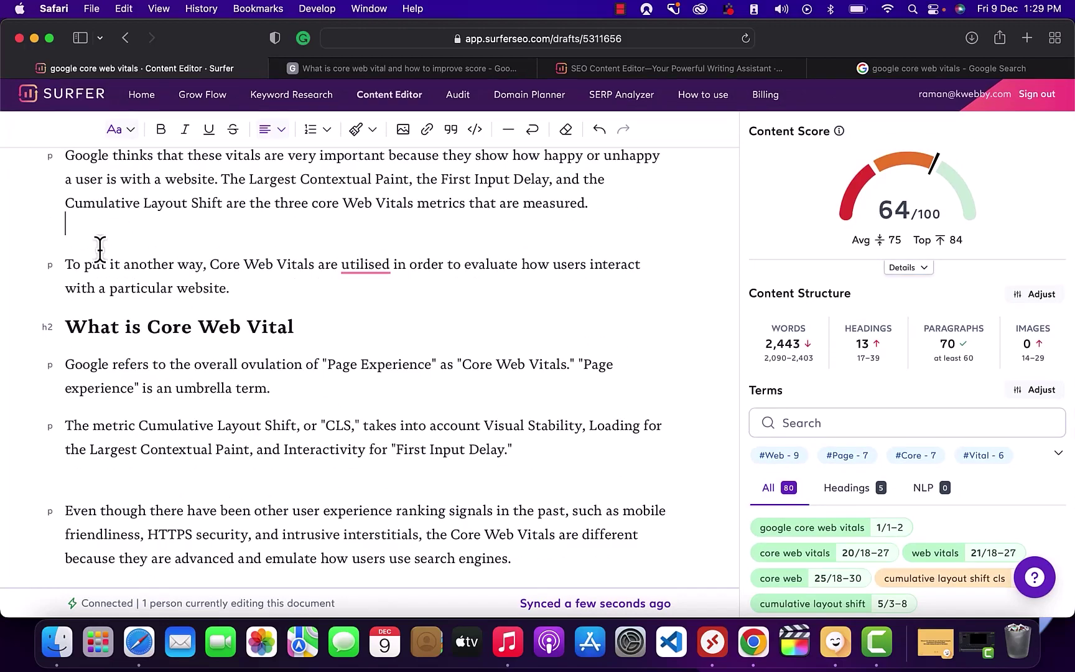
pyautogui.scroll(5, 99, 246)
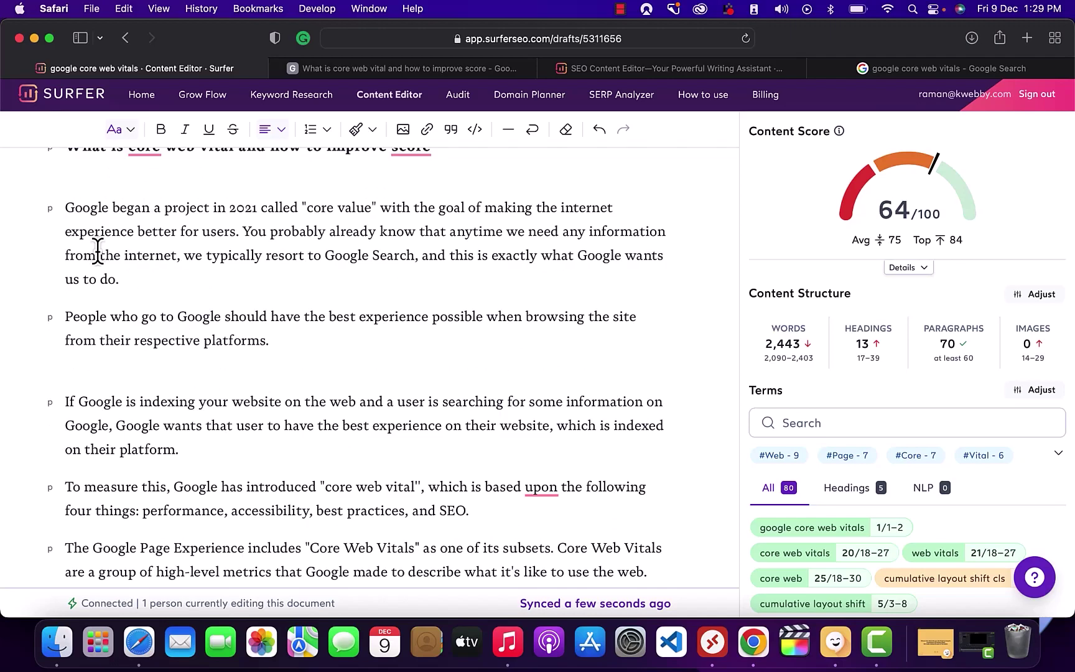
pyautogui.scroll(1, 97, 249)
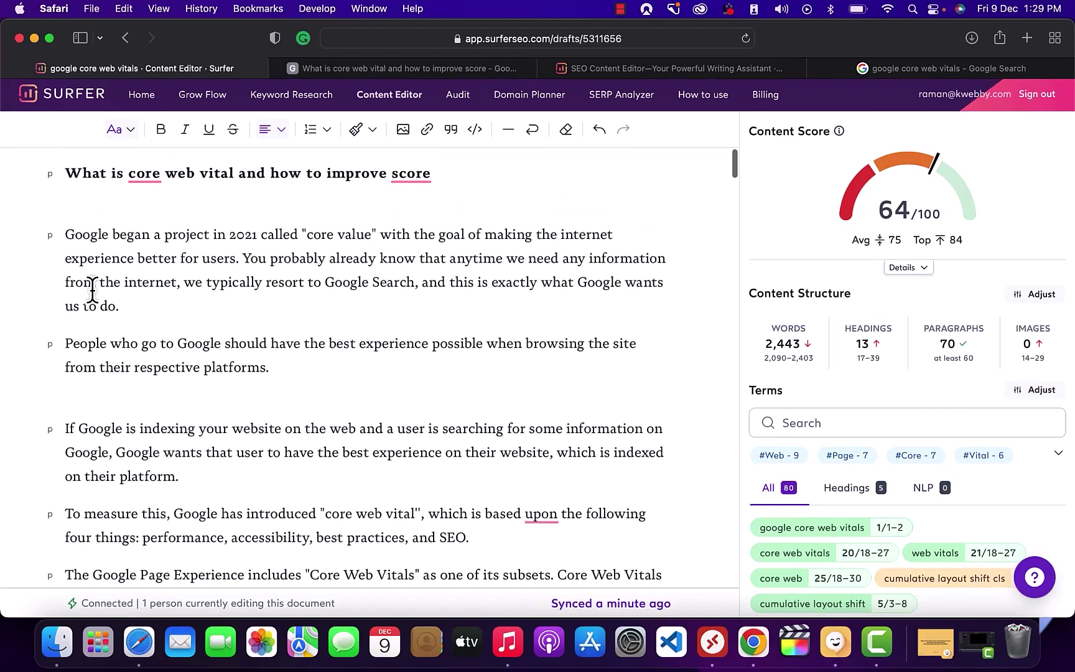
pyautogui.click(107, 215)
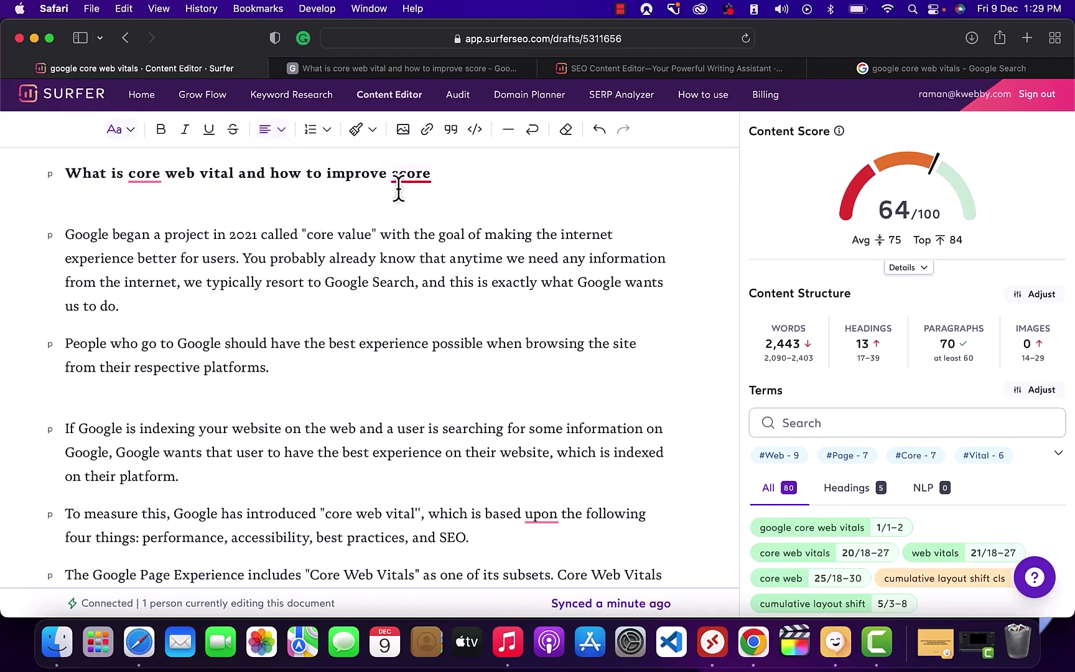
# Accept Grammarly's suggestion to add the article "a" before "core" in the title.
pyautogui.moveTo(399, 187)
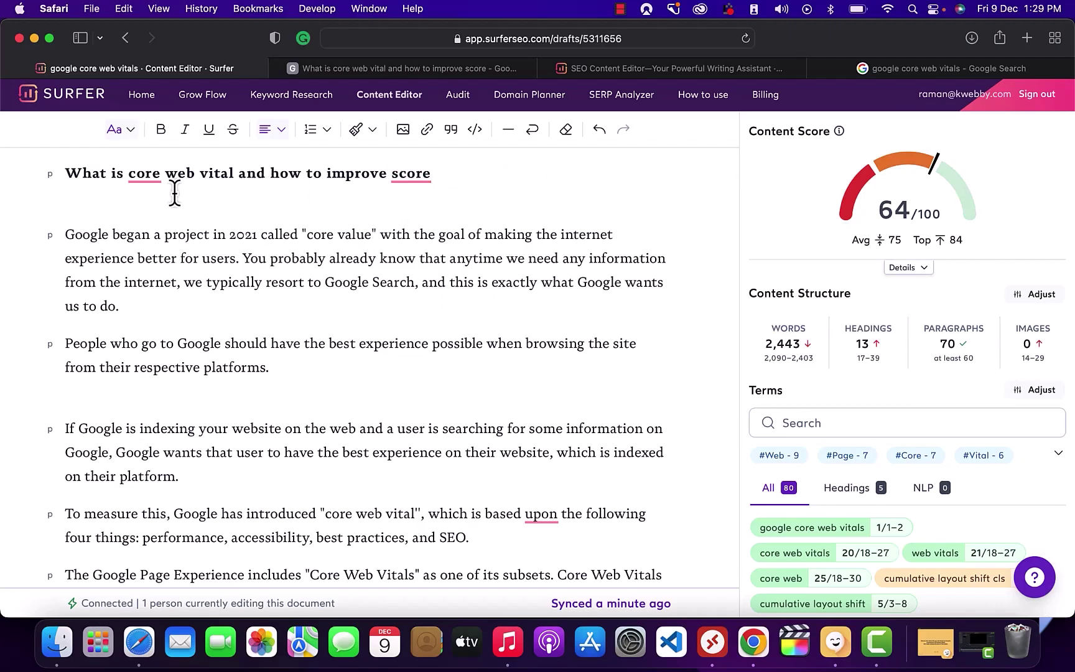
pyautogui.moveTo(140, 187)
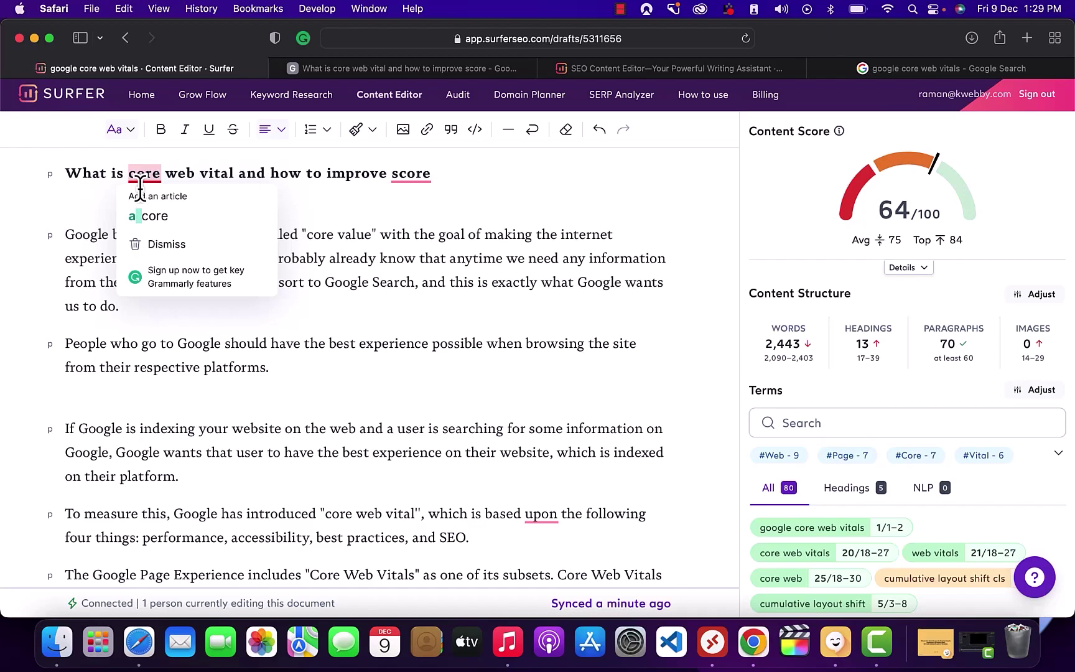
pyautogui.click(303, 39)
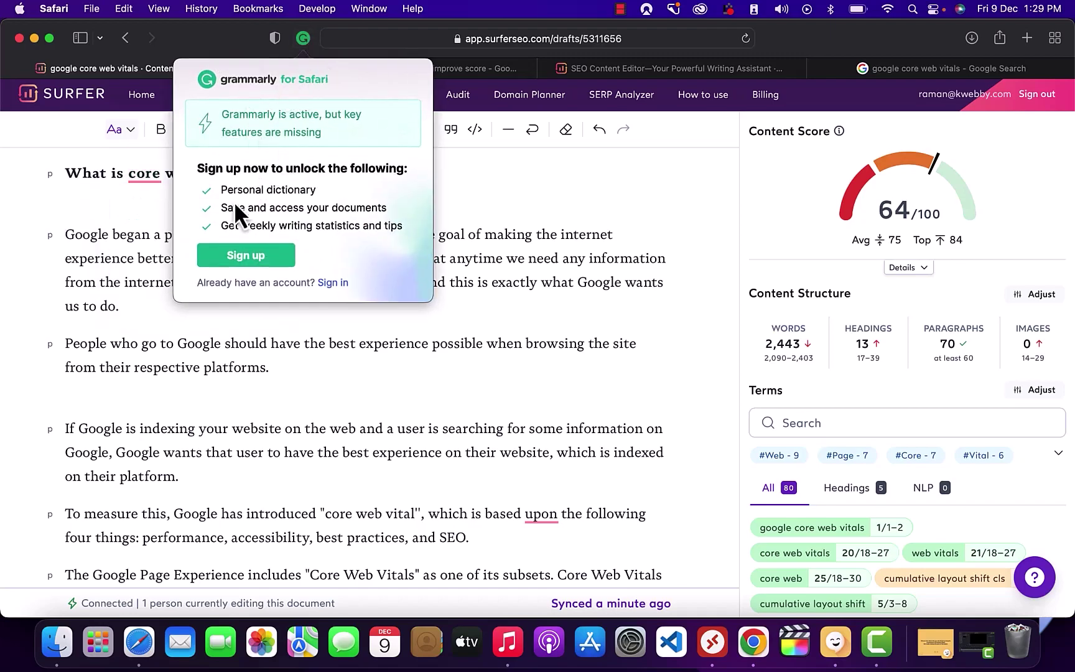
pyautogui.click(124, 216)
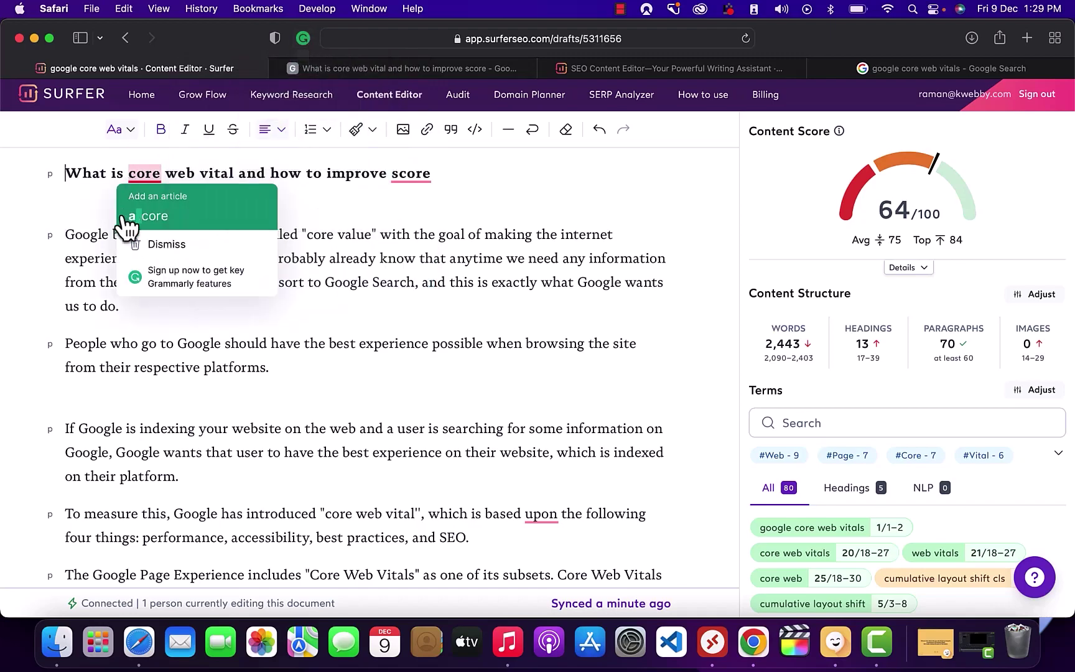
pyautogui.click(127, 216)
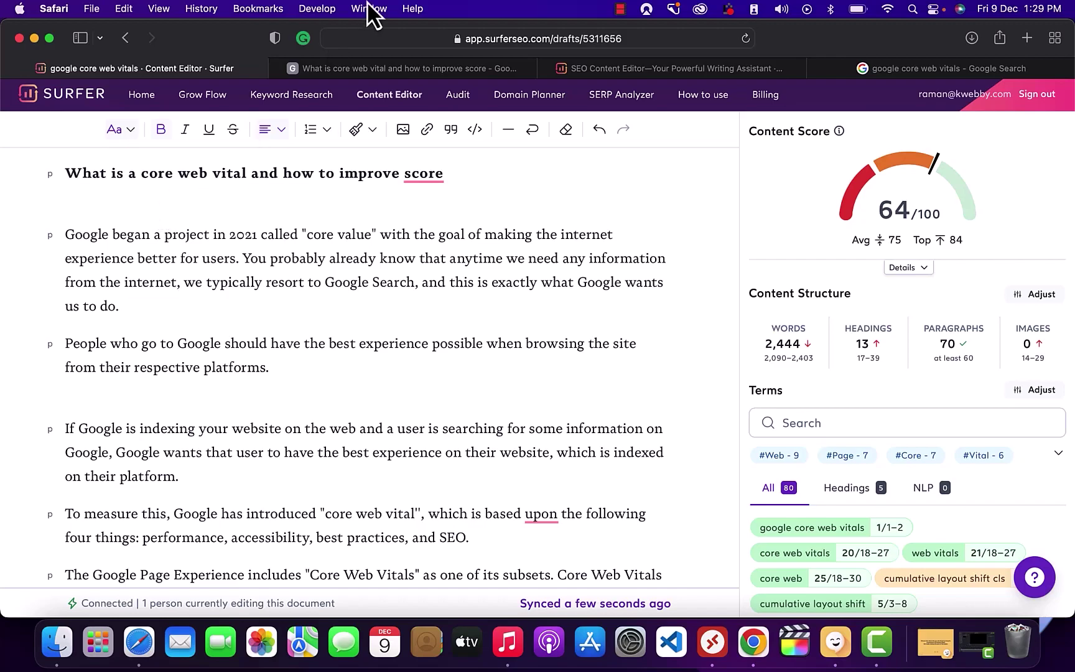
# Sign up for Grammarly from its Safari extension, then return to the article draft in Surfer to have it checked.
pyautogui.click(304, 39)
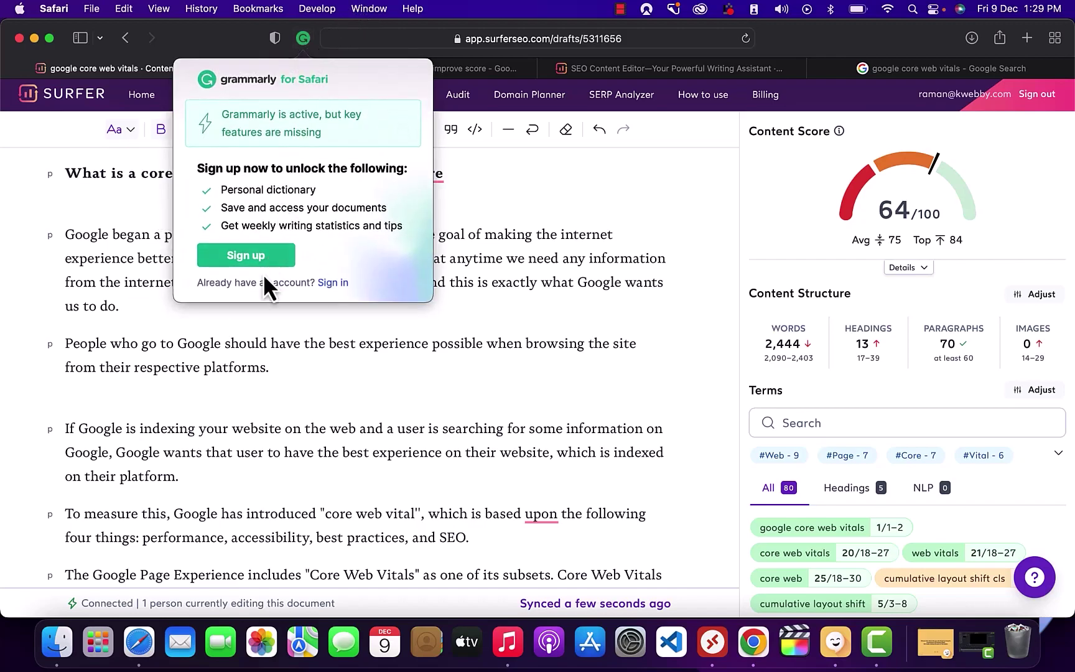
pyautogui.click(268, 257)
pyautogui.moveTo(156, 78)
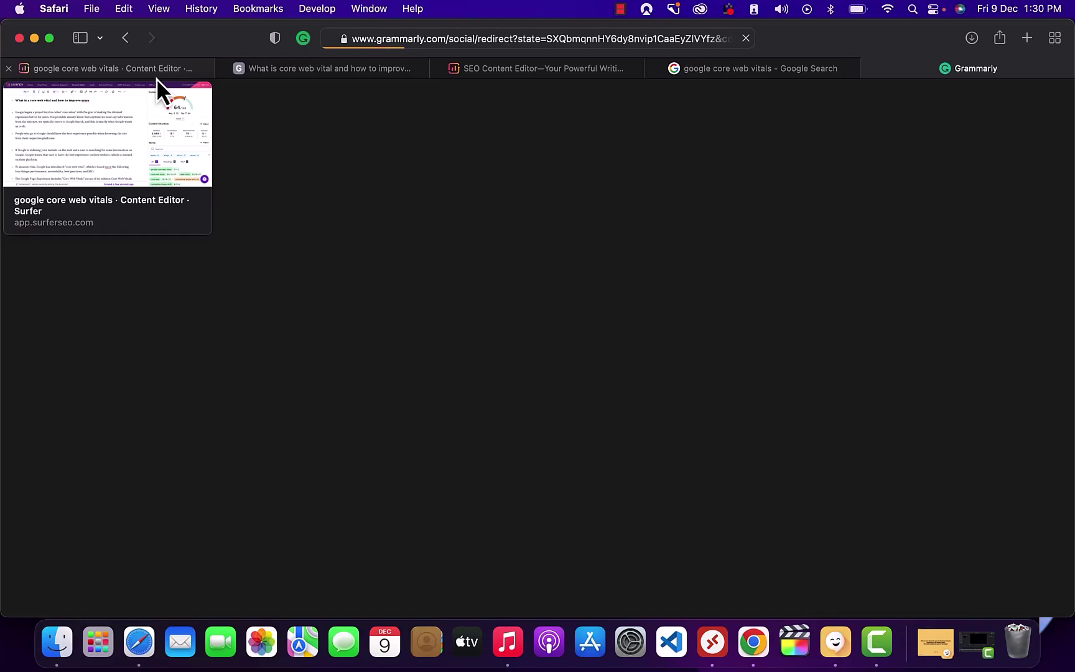
pyautogui.click(156, 77)
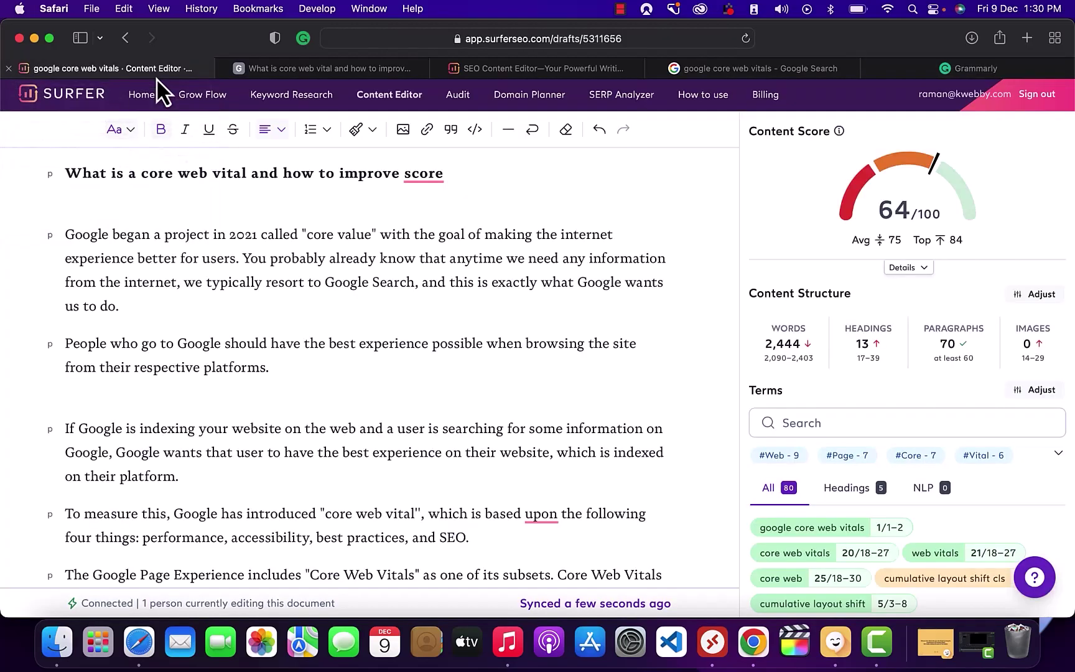
pyautogui.click(114, 256)
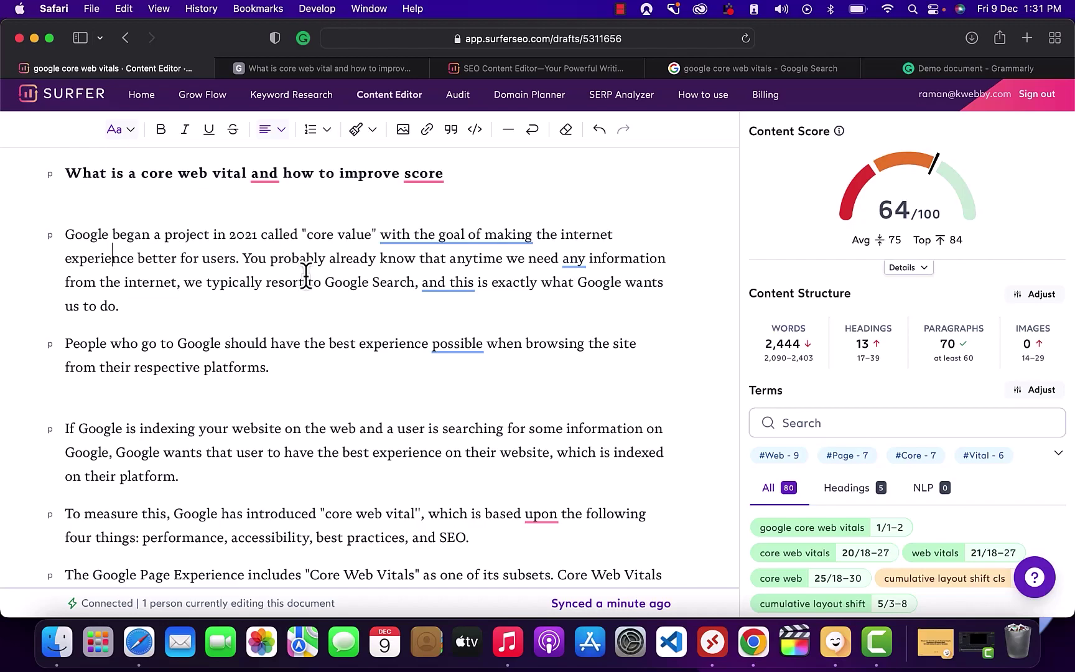
# Accept Grammarly's hyphen suggestion "third-party" in the non-essential scripts subheading under How to Improve First Input Delay.
pyautogui.scroll(-1, 305, 274)
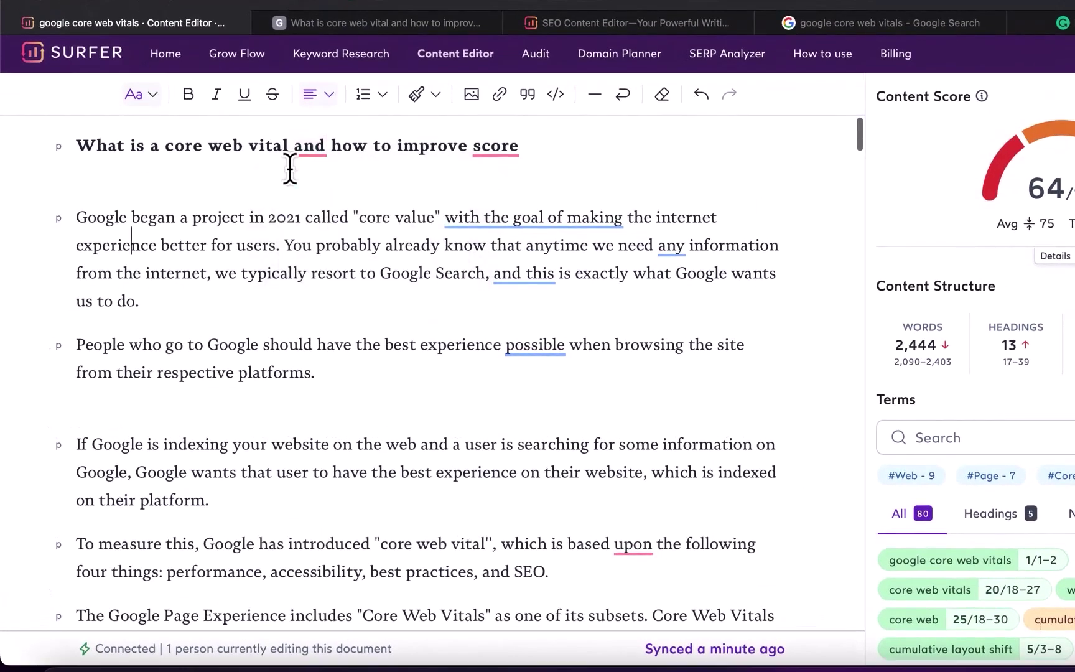
pyautogui.moveTo(296, 161)
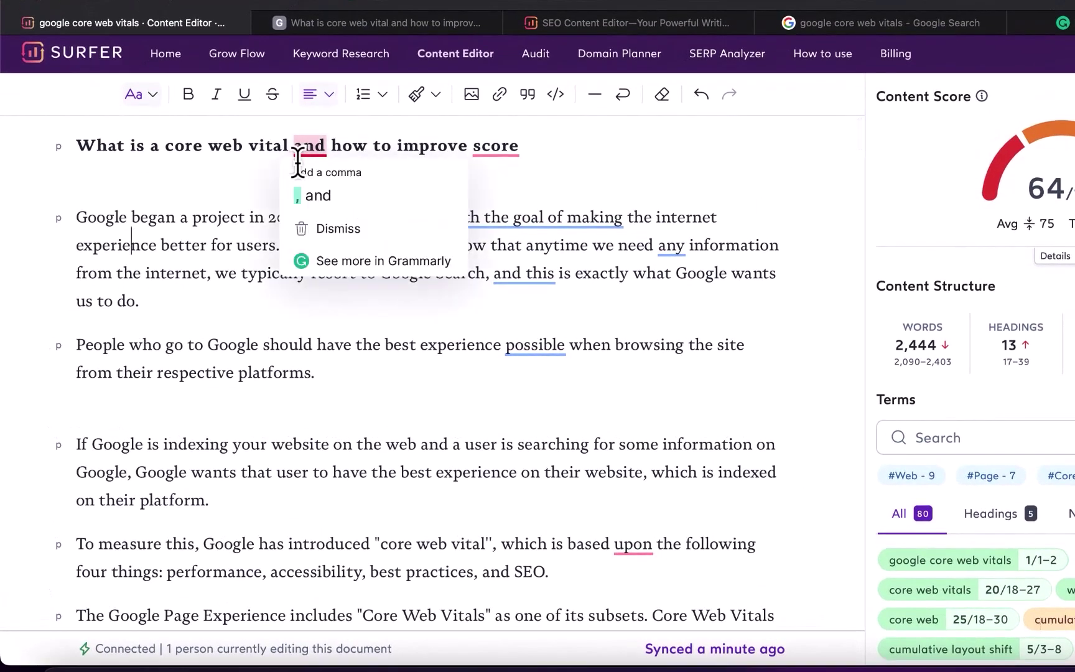
pyautogui.scroll(-15, 209, 484)
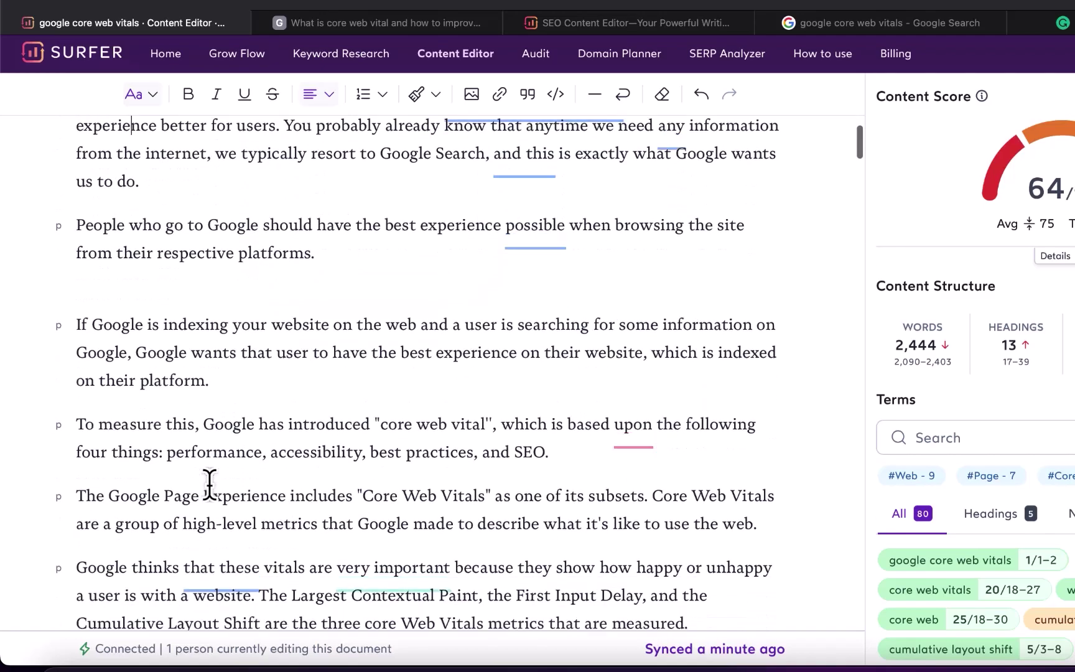
pyautogui.scroll(-20, 209, 485)
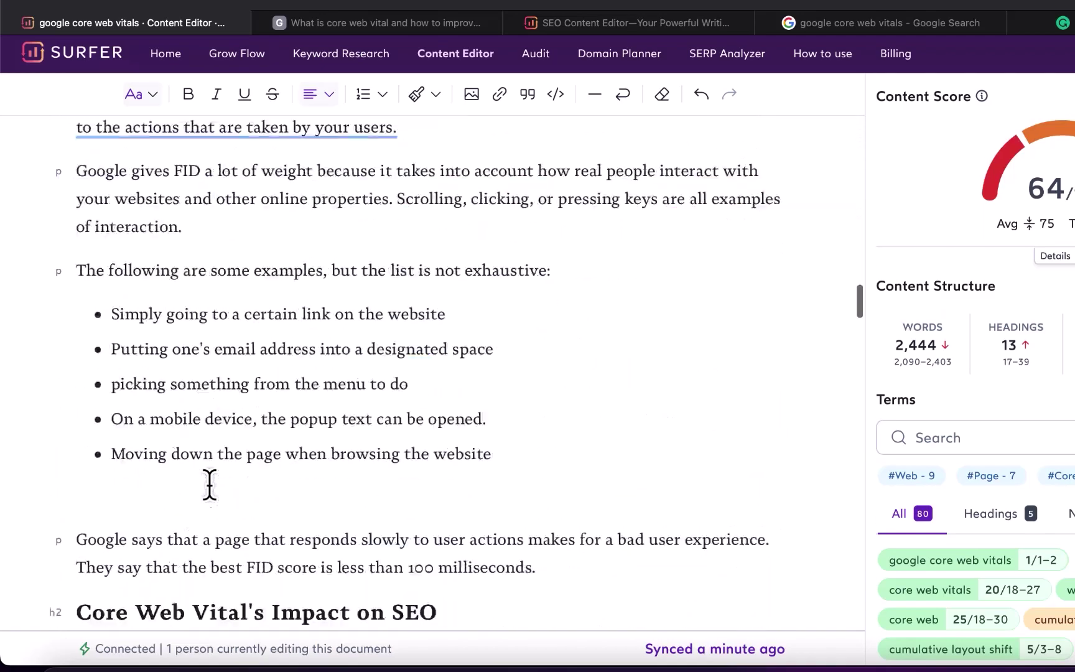
pyautogui.scroll(-20, 209, 484)
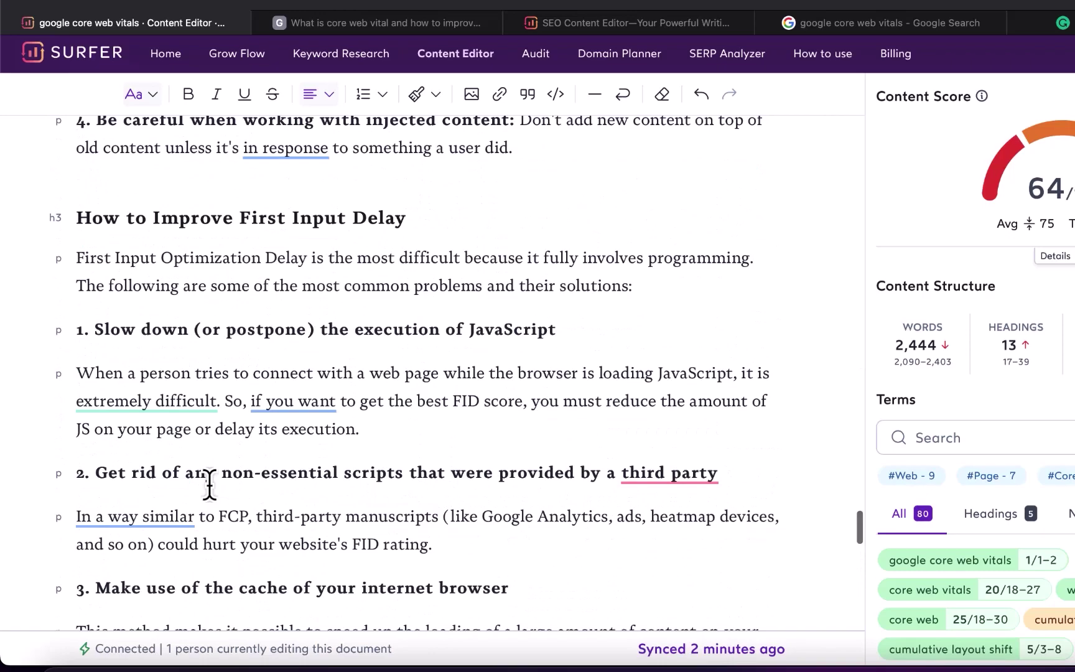
pyautogui.moveTo(684, 432)
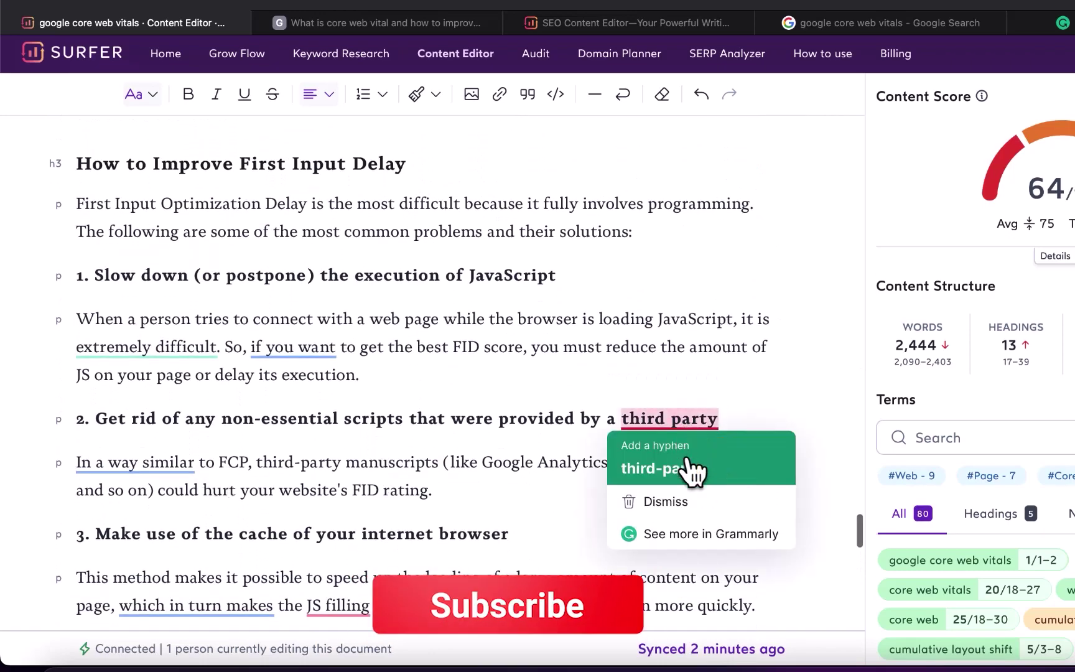
pyautogui.click(689, 469)
# Accept Grammarly's hyphen suggestion "JS-filling" in the paragraph above the Core web Vitals in Search Console heading.
pyautogui.scroll(-5, 580, 530)
pyautogui.scroll(-3, 580, 530)
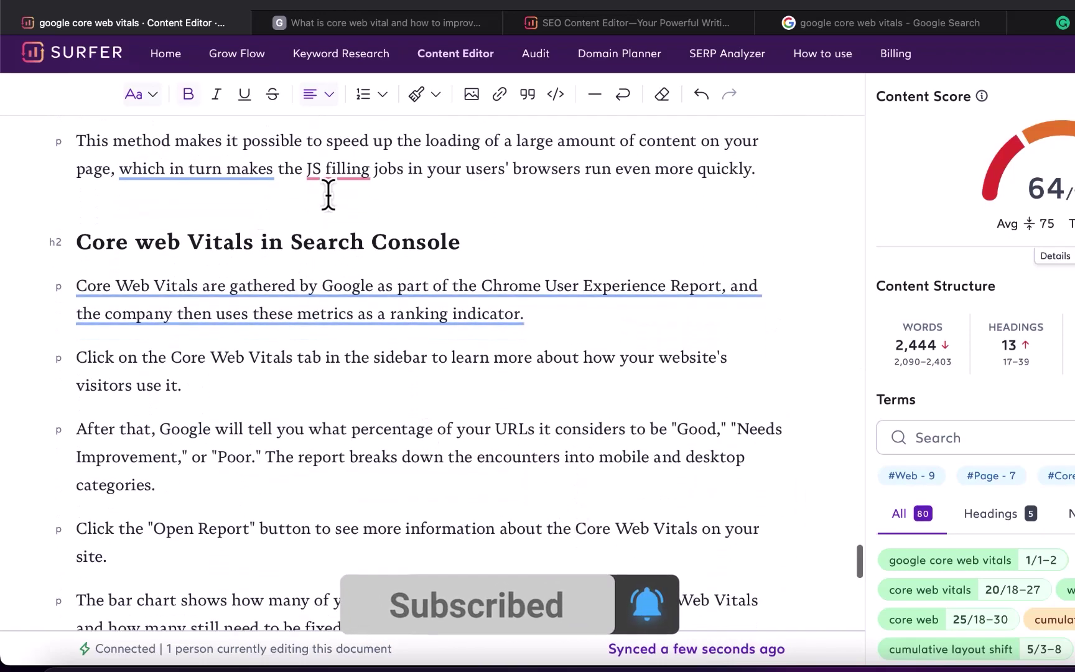
pyautogui.moveTo(328, 186)
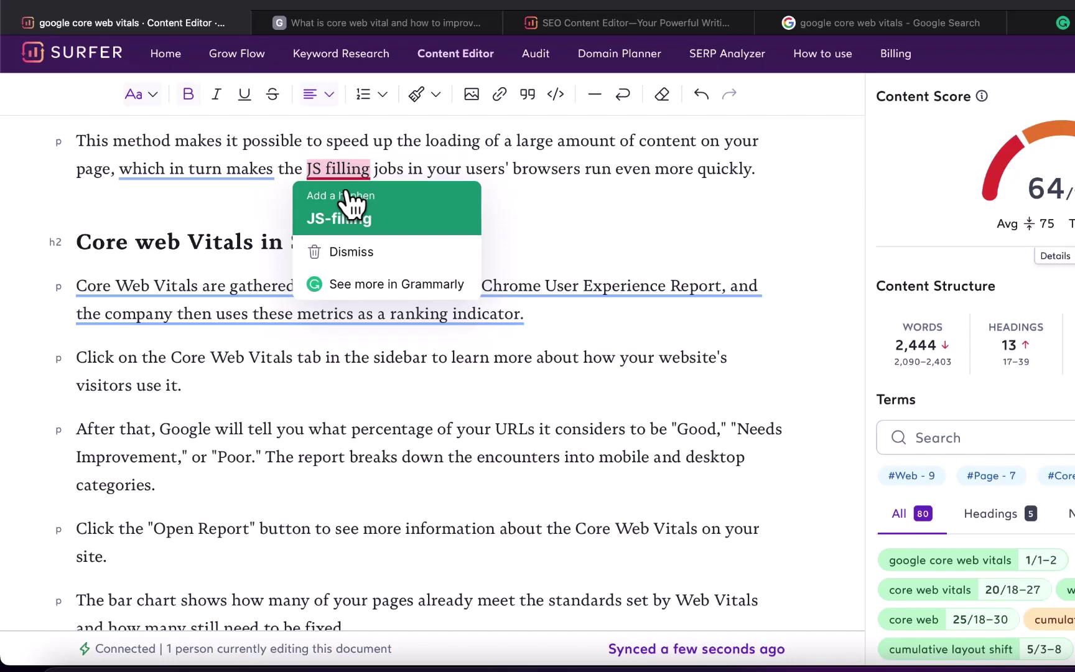
pyautogui.moveTo(216, 323)
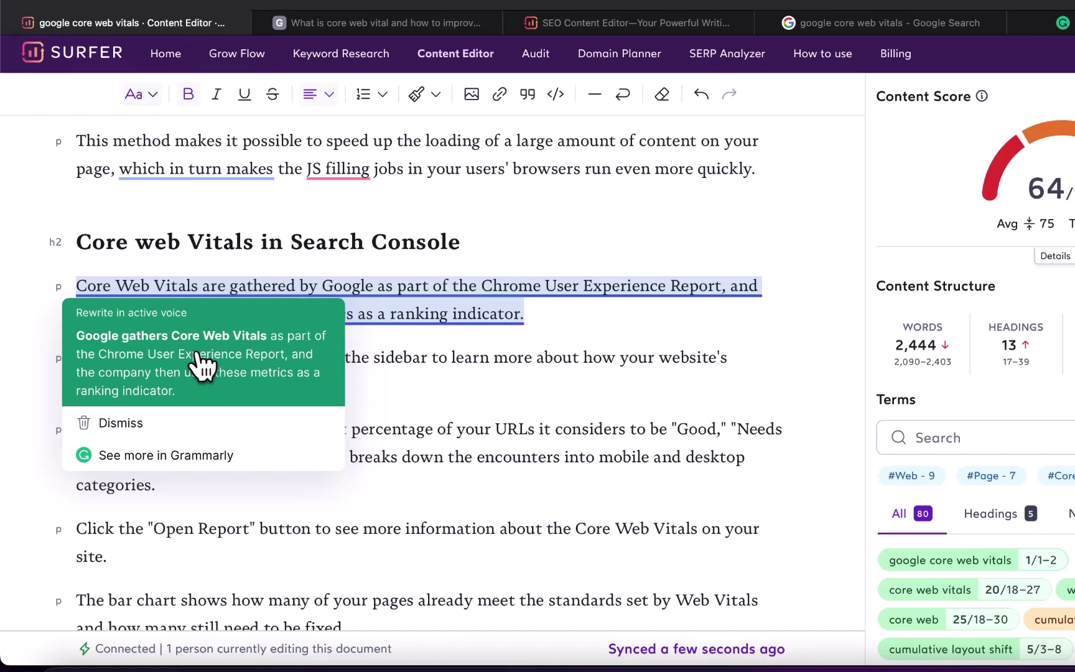
pyautogui.moveTo(324, 193)
pyautogui.click(345, 214)
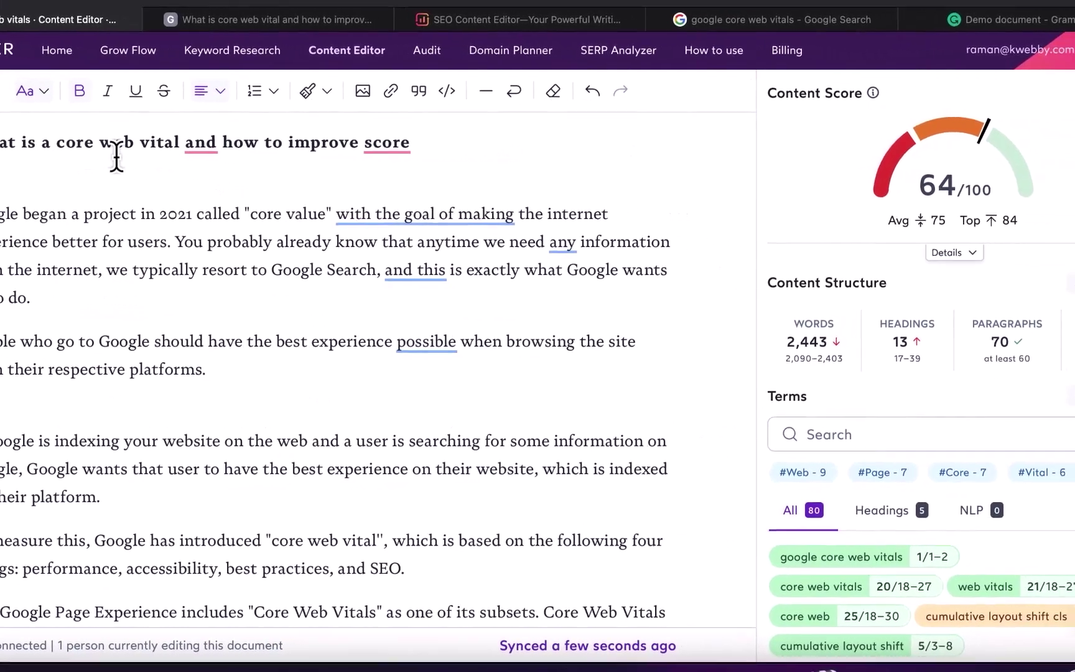
# Check the content structure targets and display the terms suggested for headings.
pyautogui.scroll(-2, 933, 401)
pyautogui.scroll(-2, 749, 394)
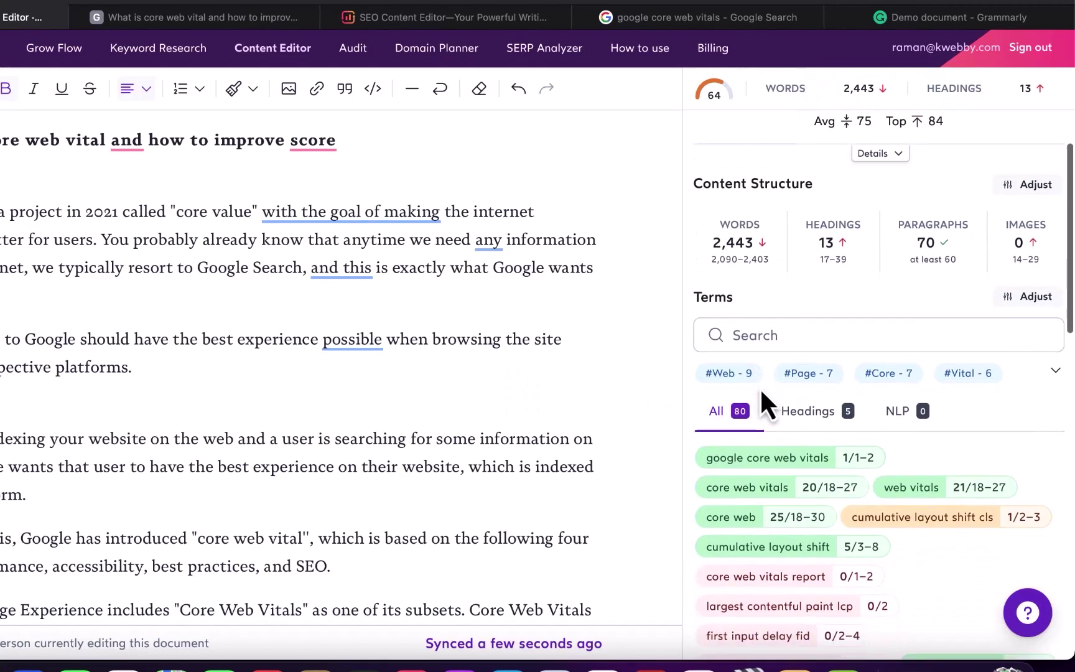
pyautogui.moveTo(832, 253)
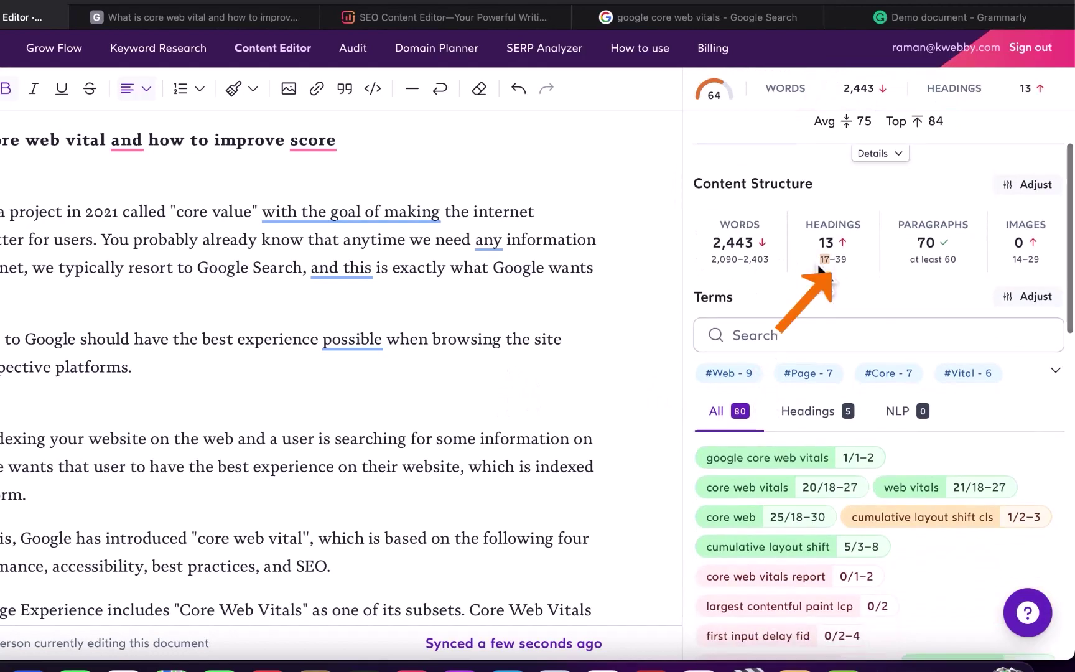
pyautogui.click(812, 416)
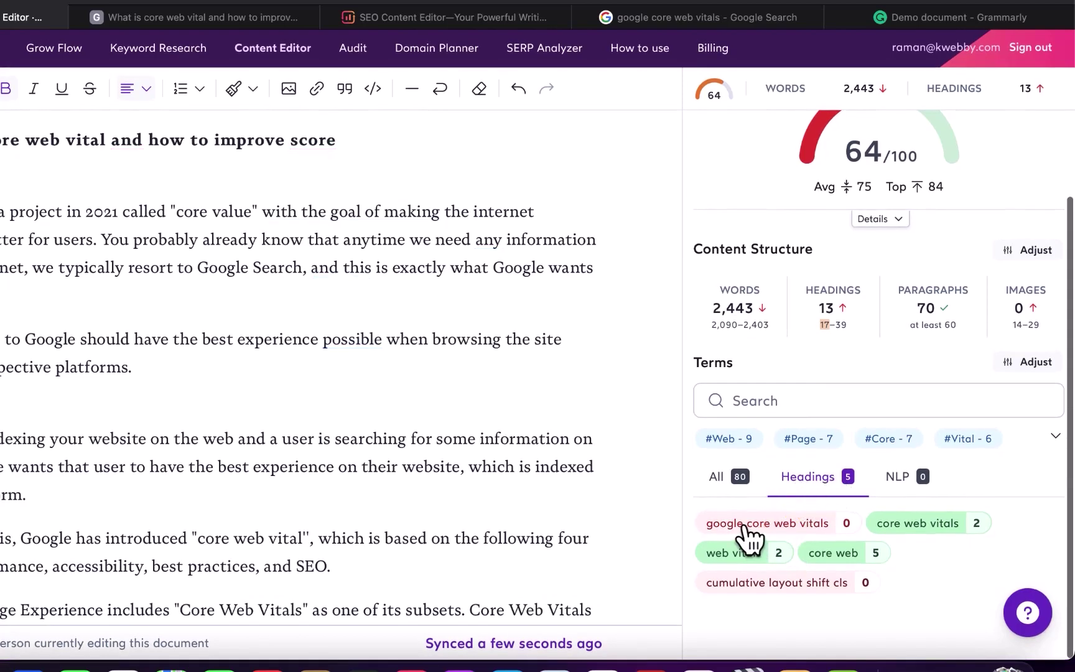
pyautogui.moveTo(807, 531)
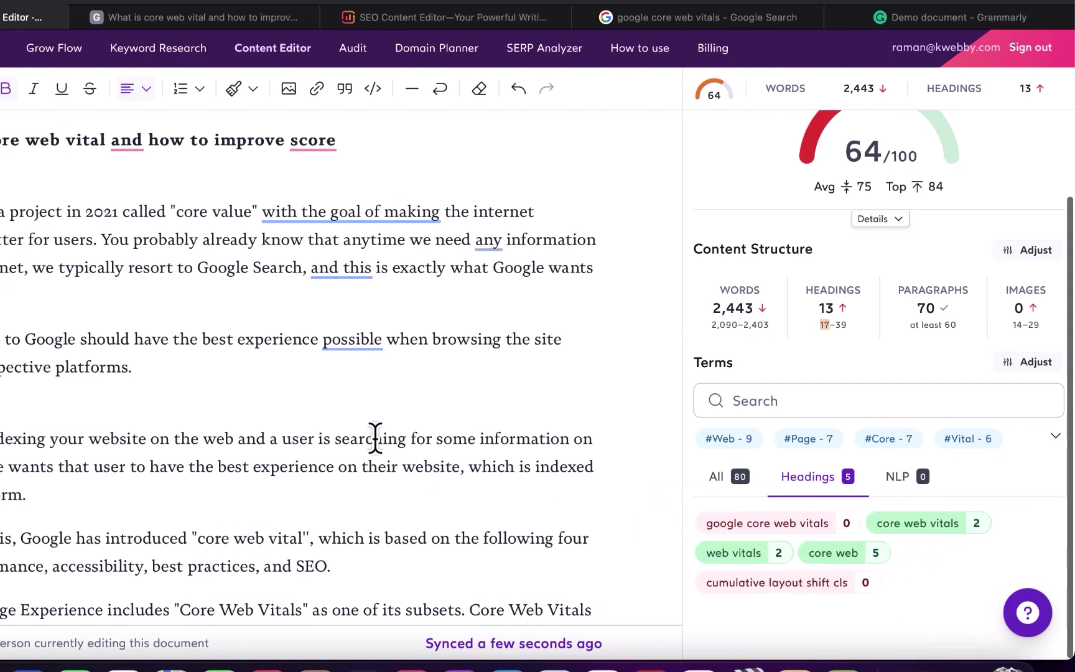
# Compare the article title with the target keyword "google core web vitals".
pyautogui.tripleClick(10, 143)
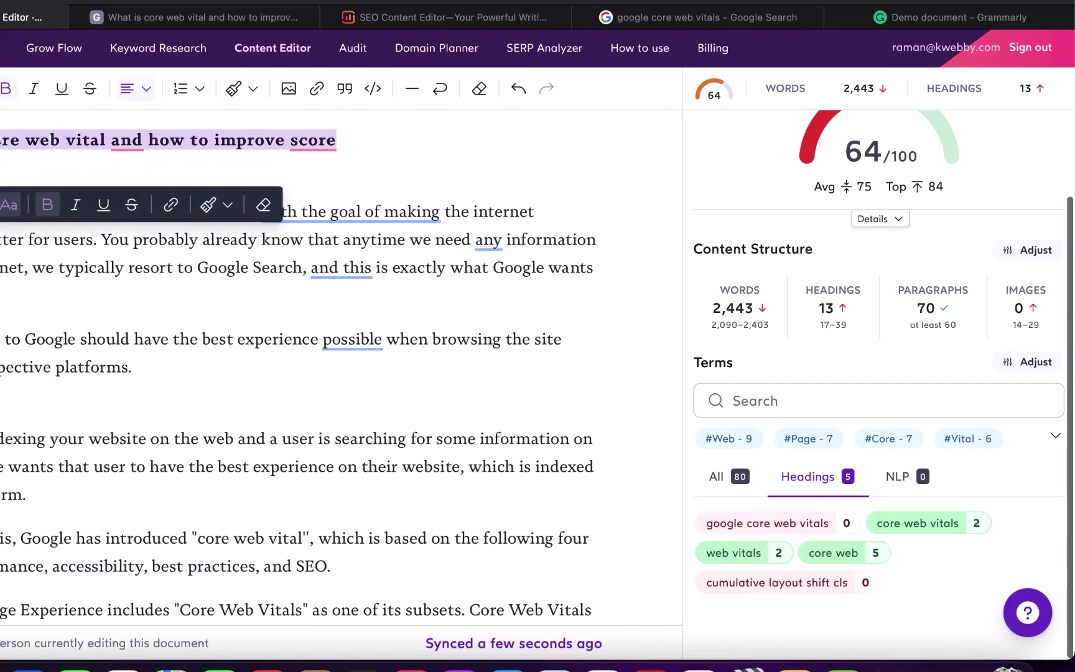
pyautogui.click(11, 147)
pyautogui.click(82, 155)
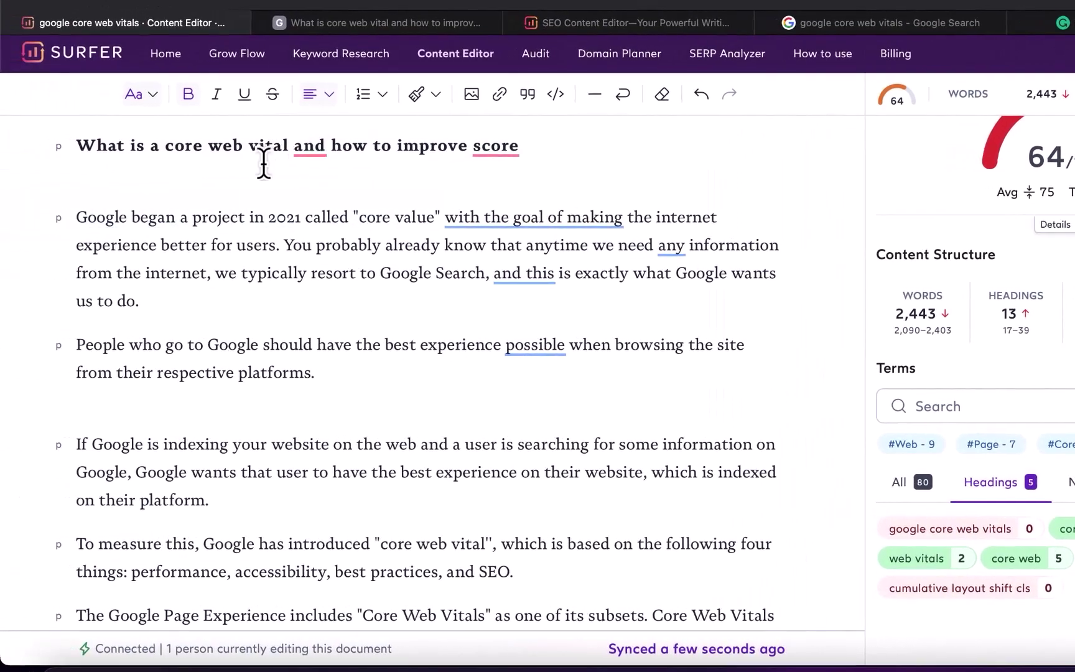
pyautogui.scroll(-1, 249, 187)
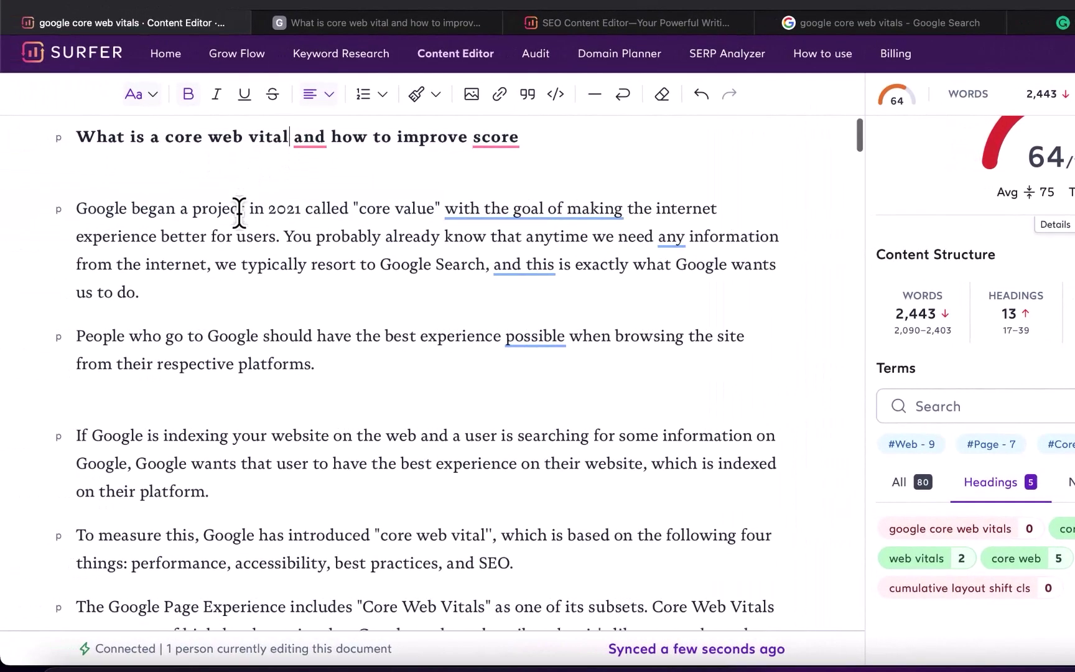
pyautogui.scroll(3, 992, 319)
pyautogui.moveTo(887, 157); pyautogui.dragTo(1037, 151)
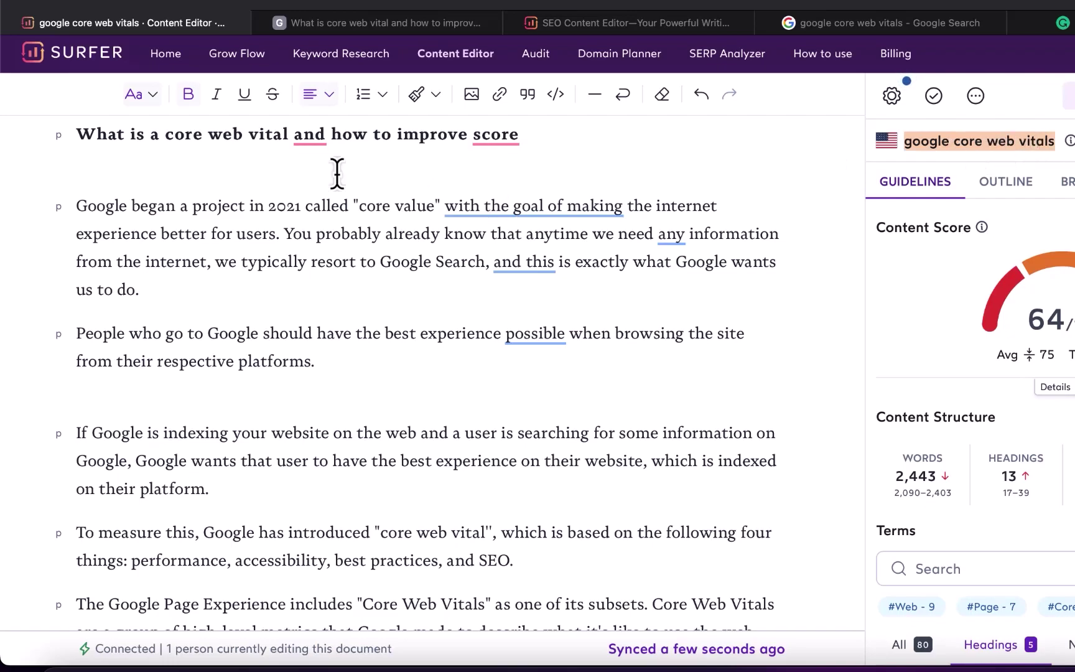
# Replace the article title with "What is Google Core Web Vitals? How to Improve It?".
pyautogui.click(179, 140)
pyautogui.tripleClick(180, 140)
pyautogui.write('What')
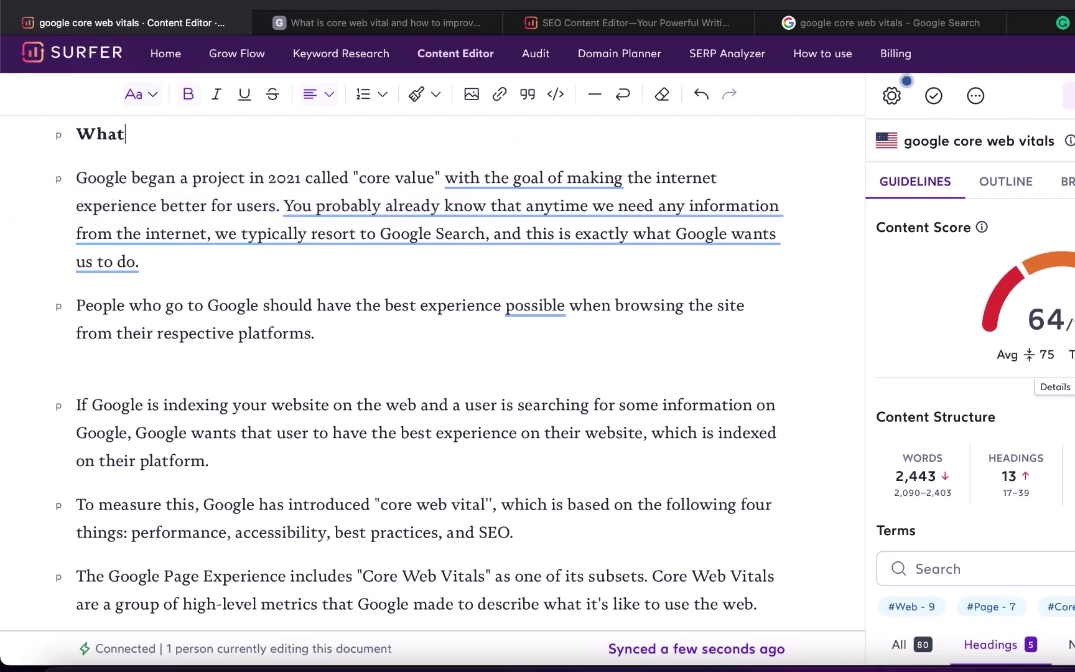
pyautogui.write(' is a')
pyautogui.press('BackSpace')
pyautogui.write('Google Core ')
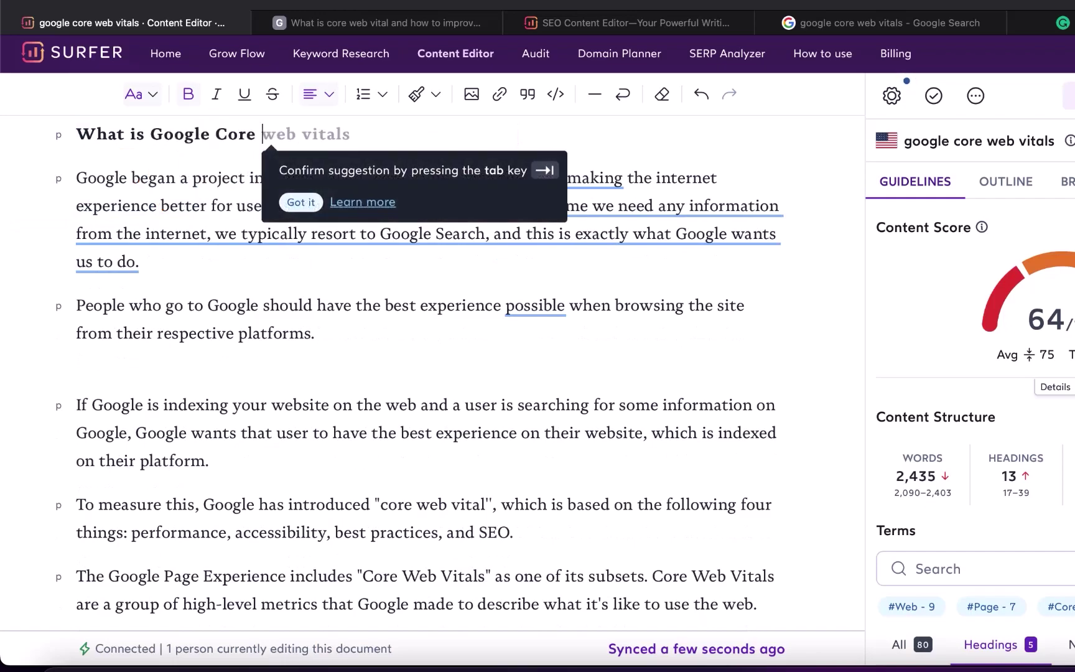
pyautogui.write('Web Vit')
pyautogui.press('Tab')
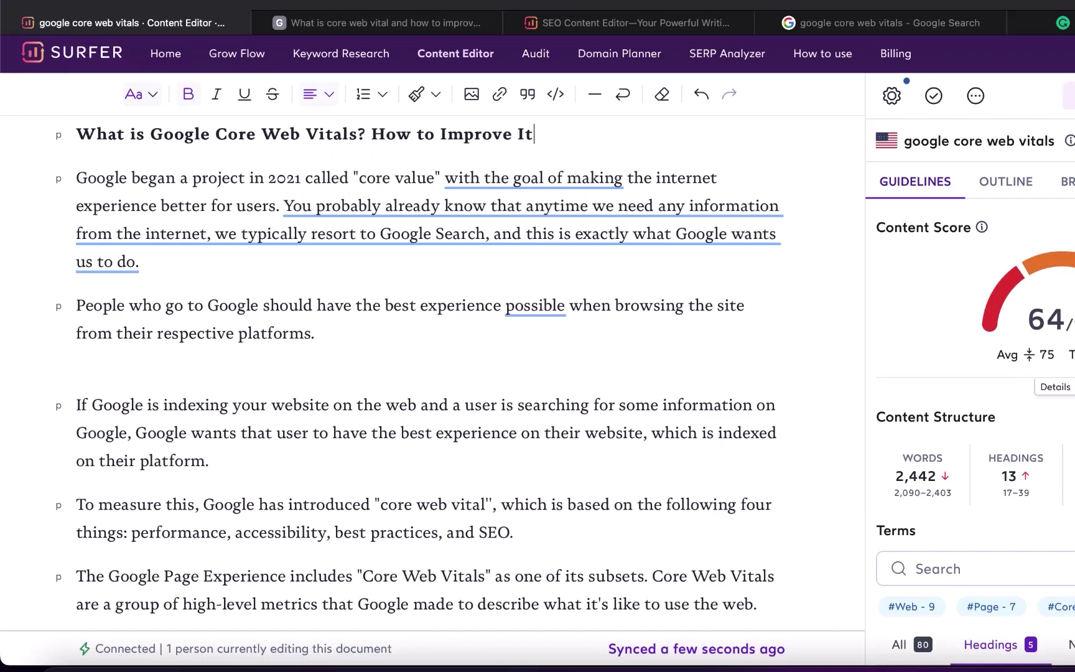
pyautogui.write('?')
# Format the new article title as a Heading 1.
pyautogui.tripleClick(216, 138)
pyautogui.click(288, 160)
pyautogui.tripleClick(289, 161)
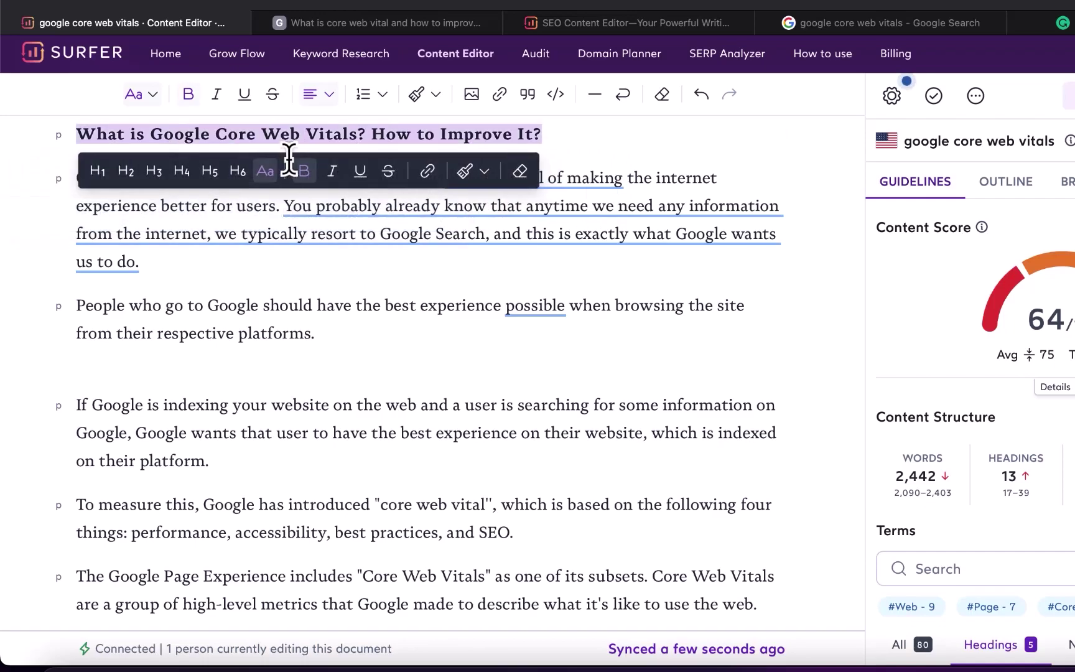
pyautogui.click(98, 171)
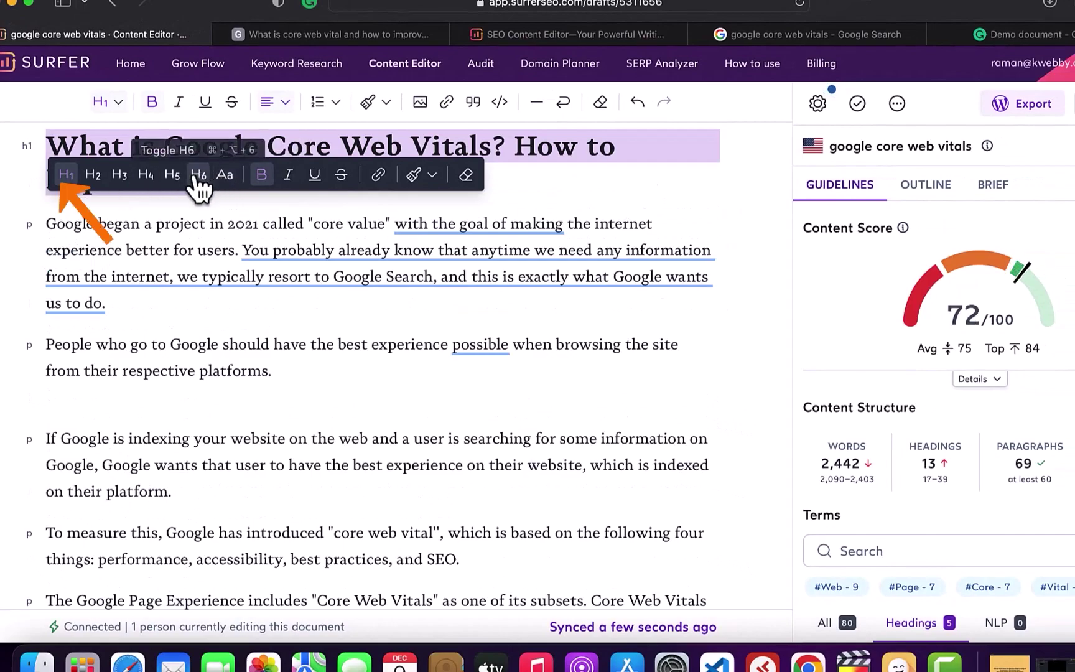
pyautogui.click(211, 228)
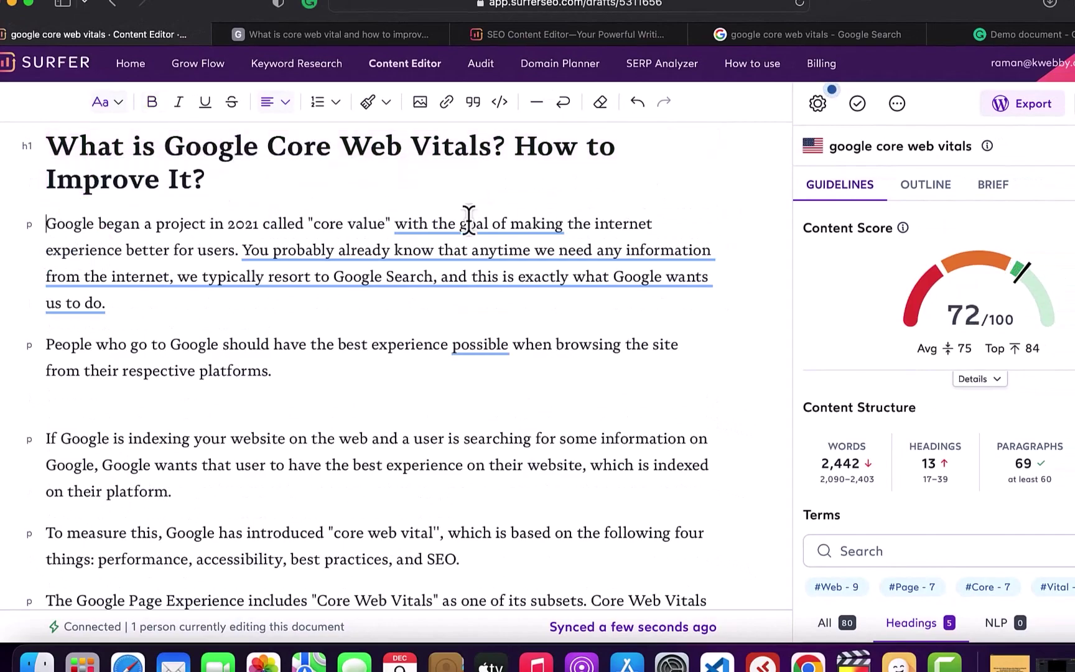
# Review the content score, the recommended heading range and the heading terms still missing from the article.
pyautogui.scroll(-1, 920, 369)
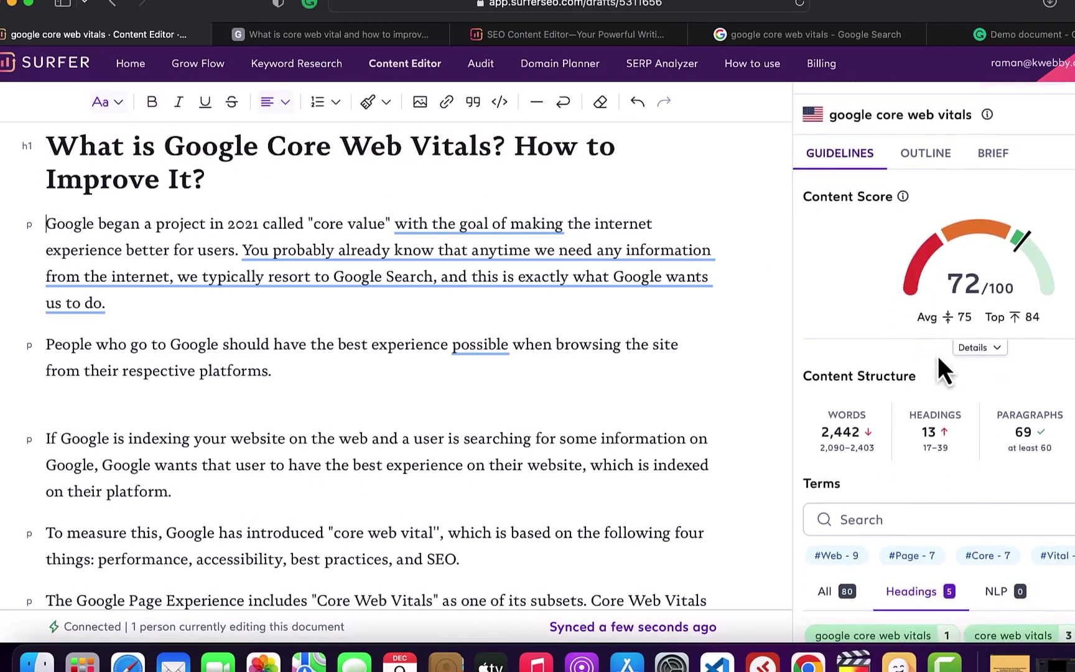
pyautogui.scroll(-2, 540, 386)
pyautogui.scroll(1, 411, 367)
pyautogui.scroll(-6, 412, 370)
pyautogui.scroll(-3, 412, 370)
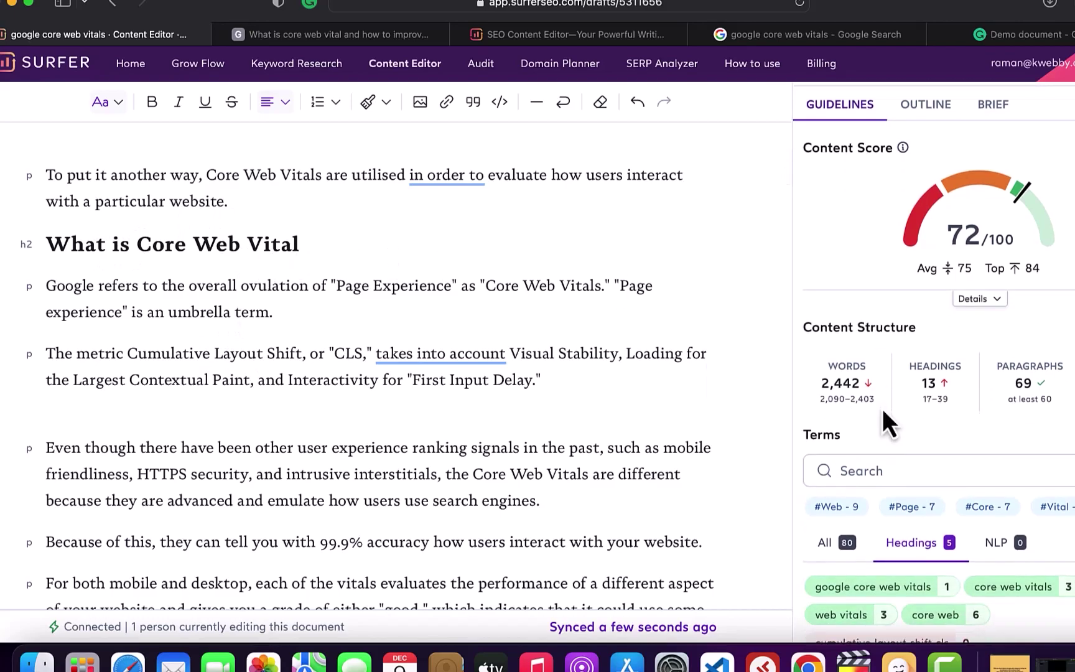
pyautogui.scroll(-3, 946, 383)
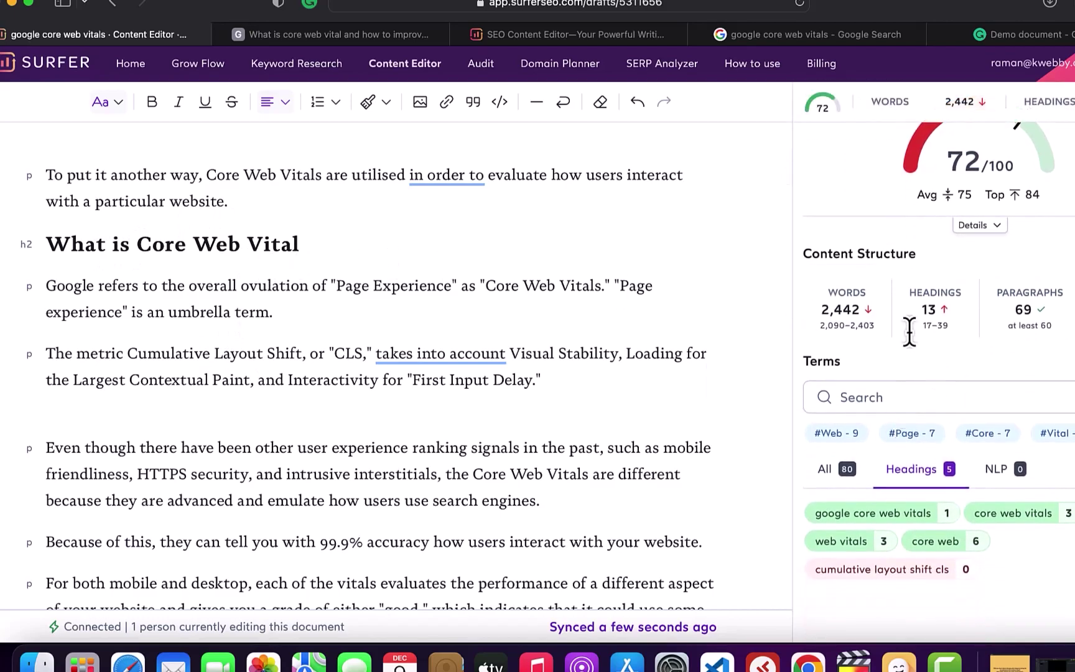
pyautogui.moveTo(926, 339)
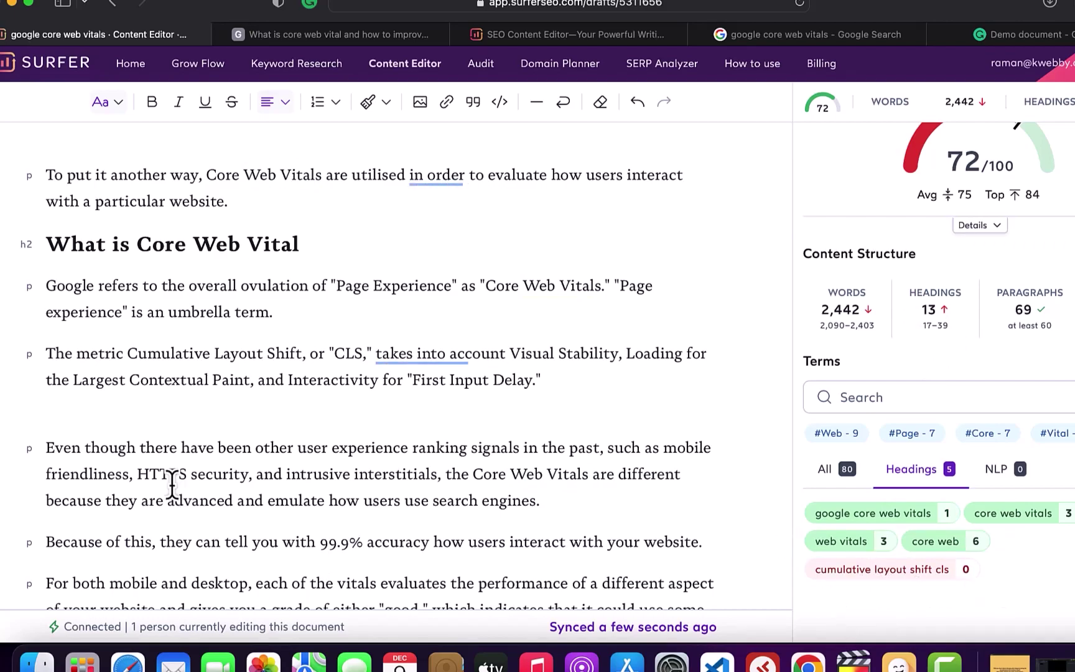
# Append "(CLS)" to the Cumulative Layout Shift heading.
pyautogui.scroll(-5, 172, 485)
pyautogui.scroll(-4, 173, 485)
pyautogui.click(278, 383)
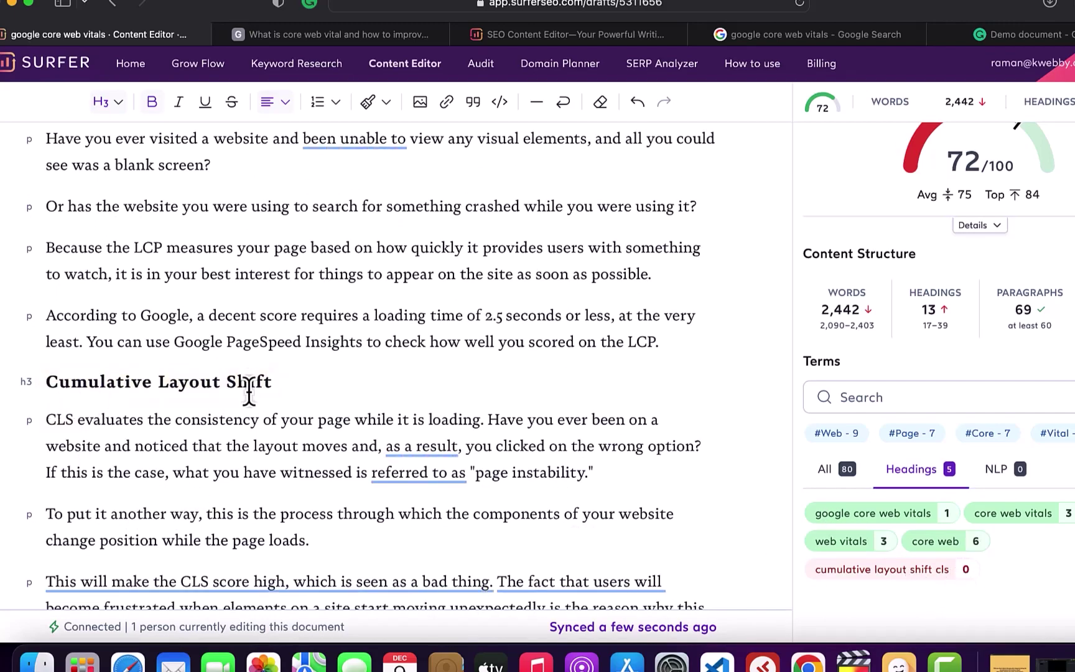
pyautogui.write('(CL')
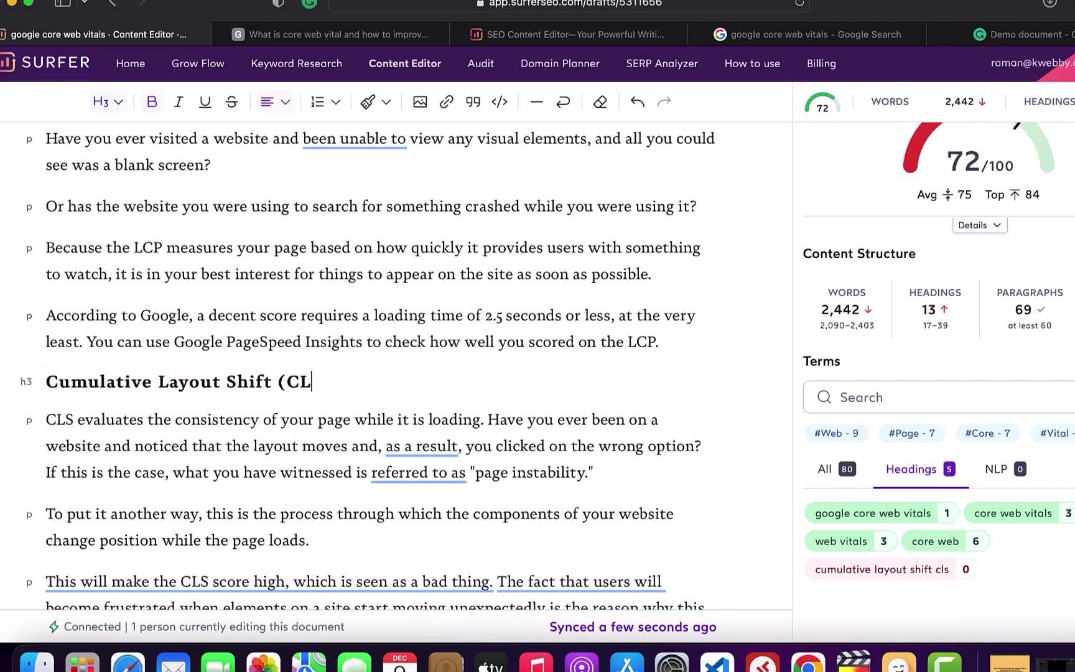
pyautogui.write('S)')
# Append "(LCP)" to the Largest Contextual Paint heading.
pyautogui.scroll(5, 262, 385)
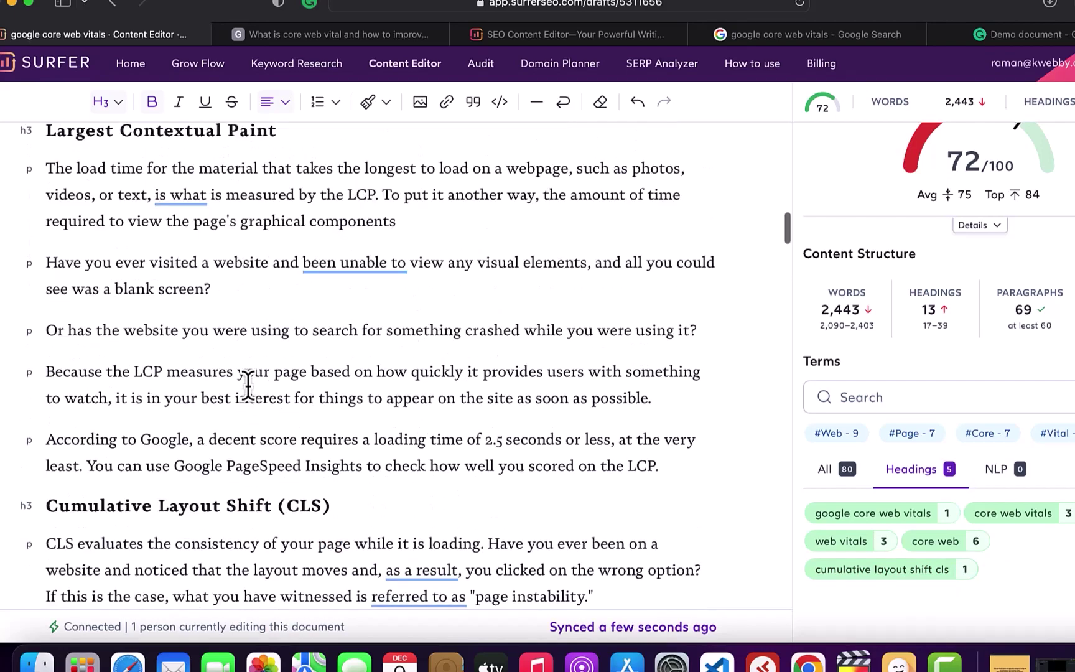
pyautogui.click(300, 241)
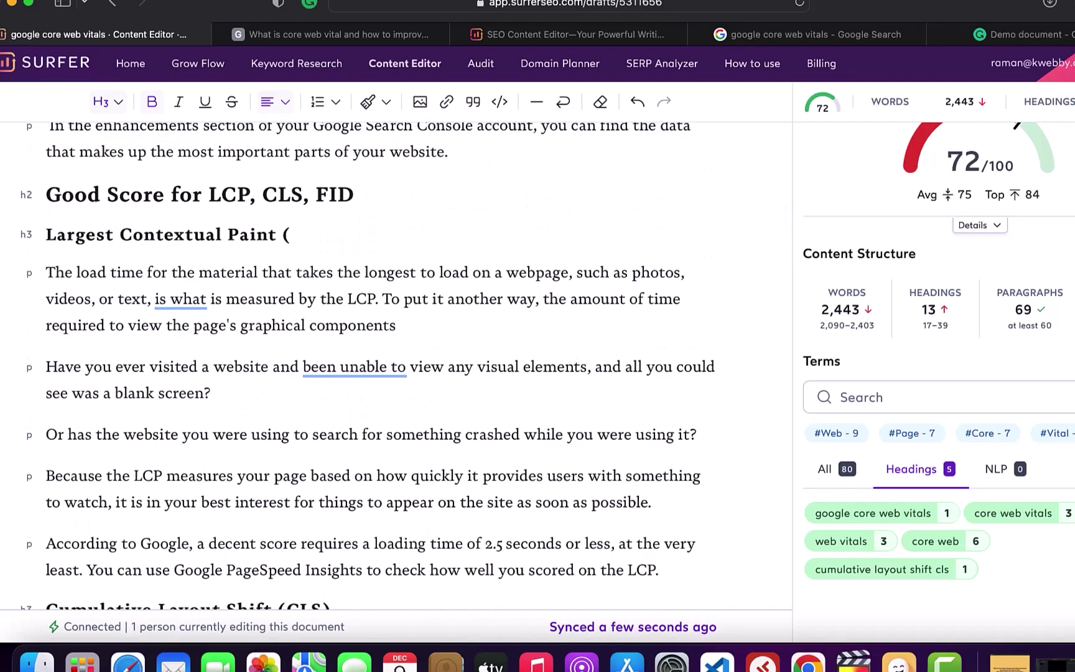
pyautogui.write('LCP)')
# Delete the empty paragraph before "Even though there have been other user experience ranking signals" in the What is Core Web Vital section.
pyautogui.scroll(-8, 301, 376)
pyautogui.scroll(-6, 301, 375)
pyautogui.scroll(15, 269, 341)
pyautogui.scroll(-3, 269, 341)
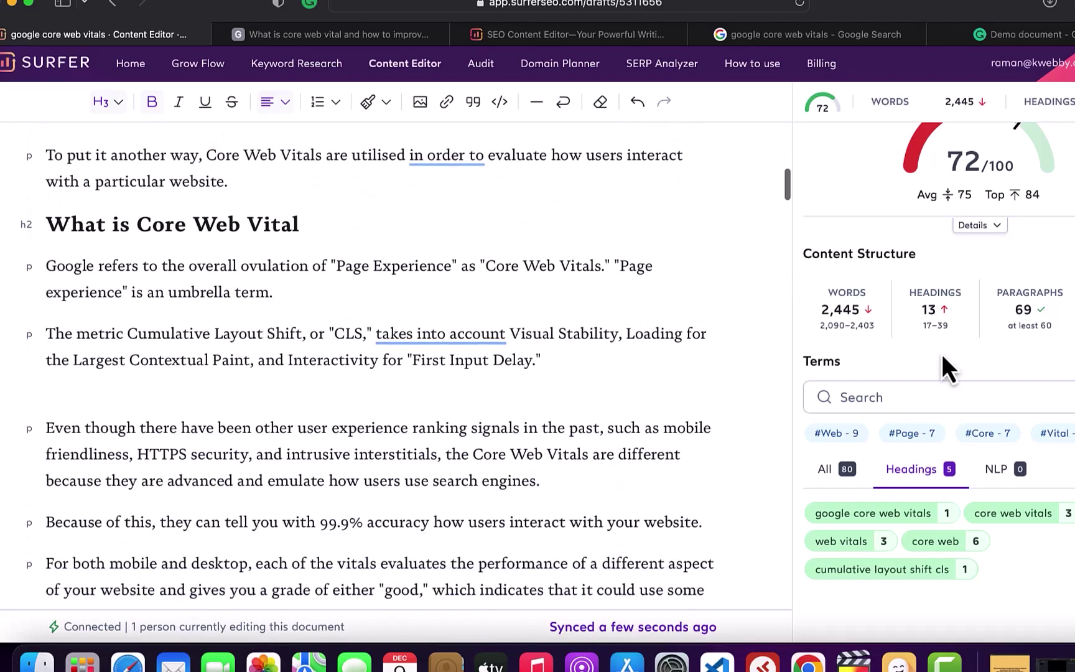
pyautogui.scroll(-5, 569, 495)
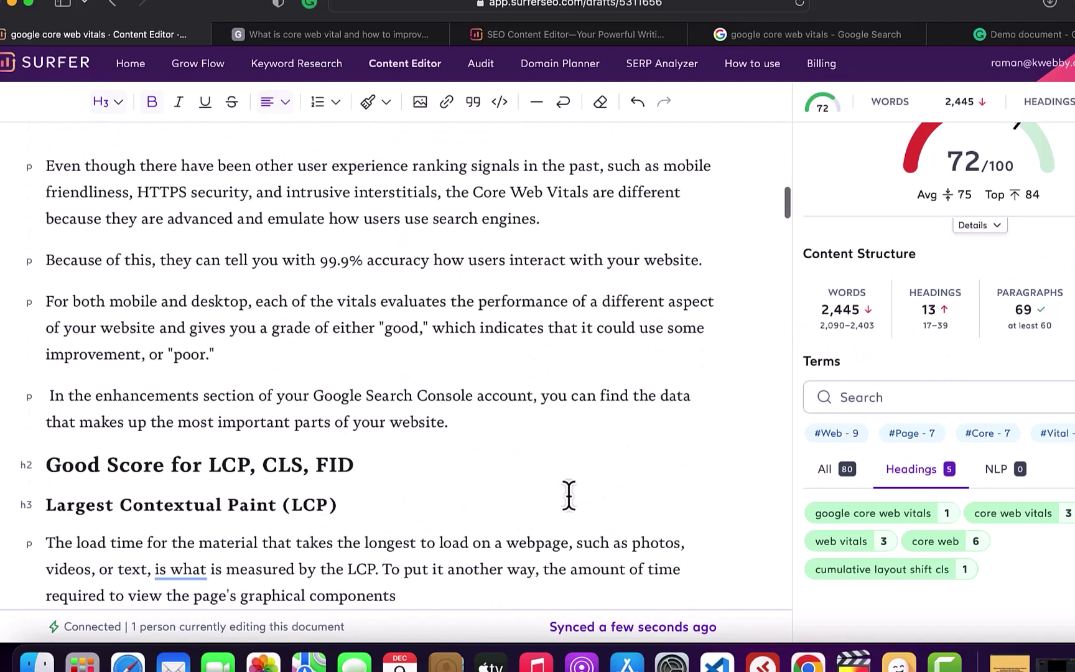
pyautogui.scroll(1, 622, 473)
pyautogui.scroll(2, 252, 425)
pyautogui.scroll(3, 252, 425)
pyautogui.click(149, 397)
pyautogui.press('BackSpace')
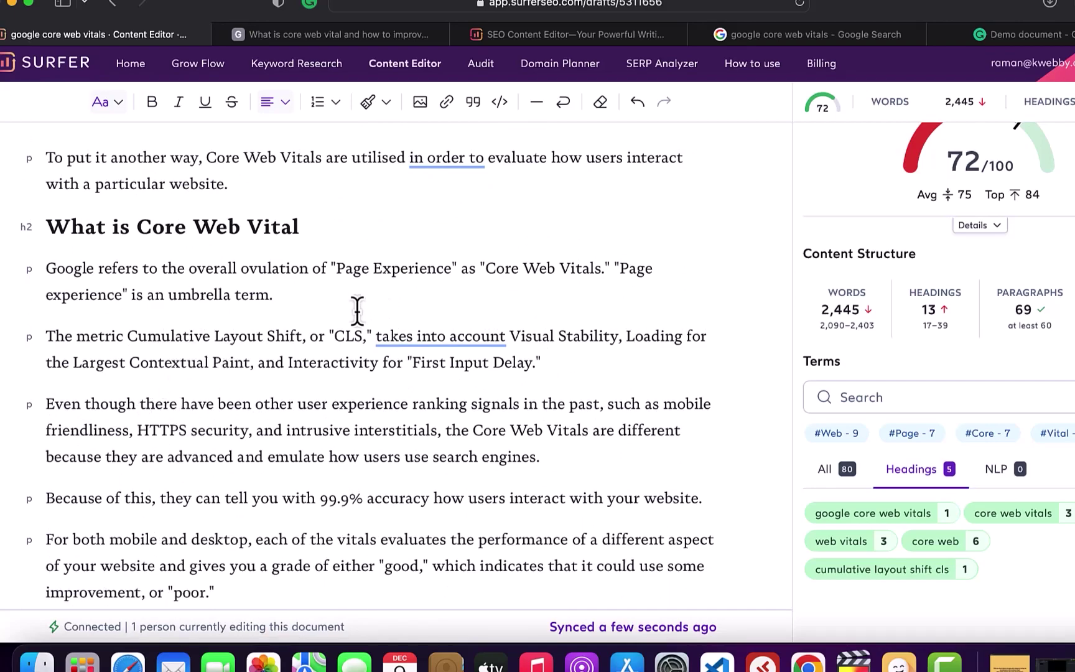
# Insert an H3 heading "3 Pillars of Core Web Vitals" after the umbrella term paragraph in the What is Core Web Vital section.
pyautogui.scroll(-4, 331, 336)
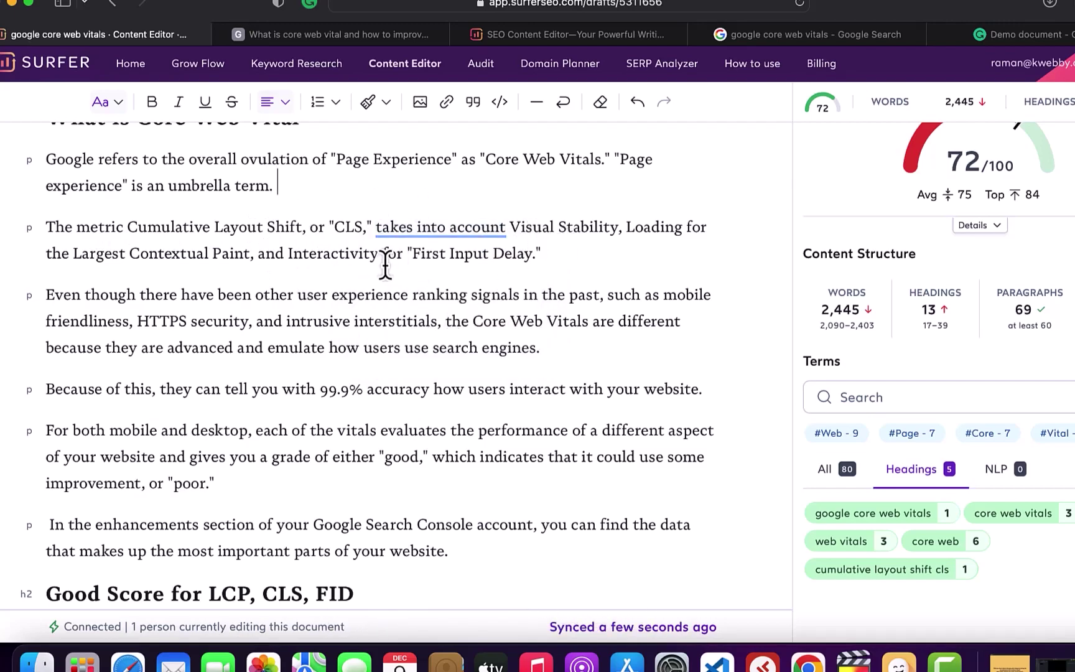
pyautogui.click(314, 198)
pyautogui.press('Return')
pyautogui.write('3 Pillars of Core')
pyautogui.press('Tab')
pyautogui.tripleClick(176, 233)
pyautogui.click(178, 231)
pyautogui.press('BackSpace')
pyautogui.scroll(2, 159, 250)
pyautogui.tripleClick(149, 302)
pyautogui.click(50, 338)
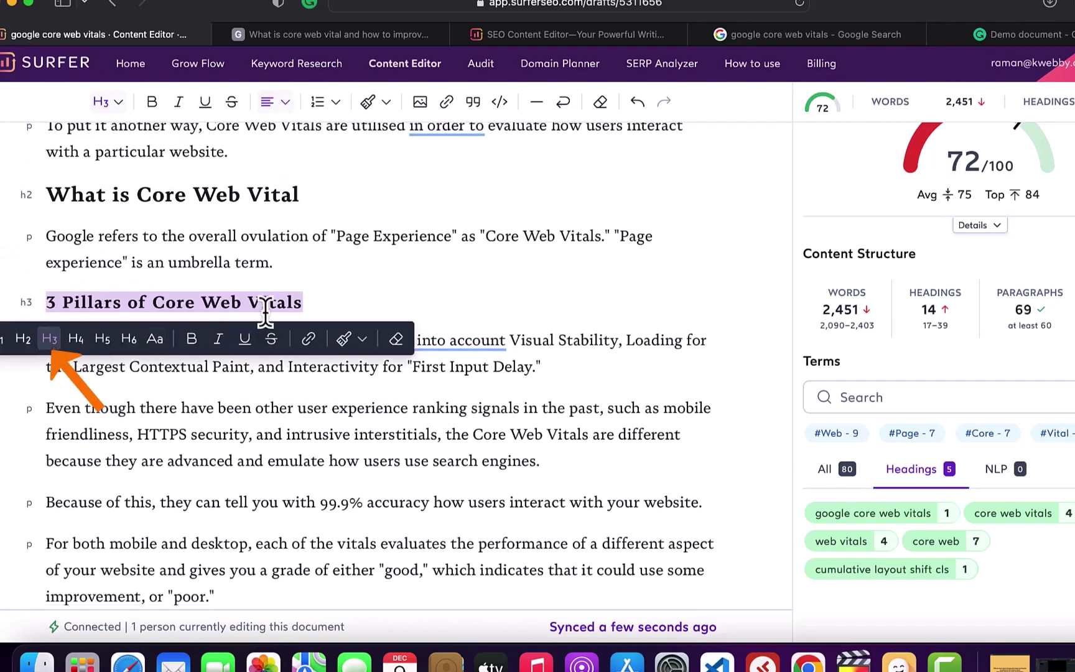
pyautogui.scroll(-2, 367, 412)
pyautogui.scroll(3, 955, 356)
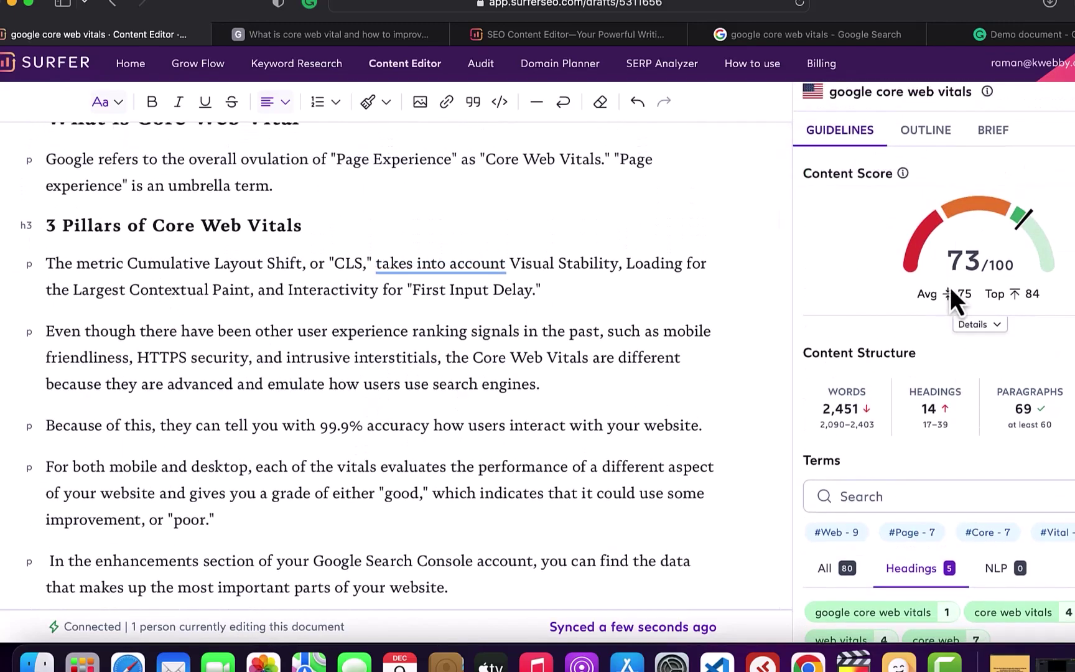
# Complete the "Ways to Improve Core Web Vitals" heading with the word "report".
pyautogui.scroll(-1, 455, 334)
pyautogui.scroll(-5, 221, 379)
pyautogui.scroll(6, 221, 384)
pyautogui.scroll(-10, 221, 382)
pyautogui.scroll(-10, 221, 384)
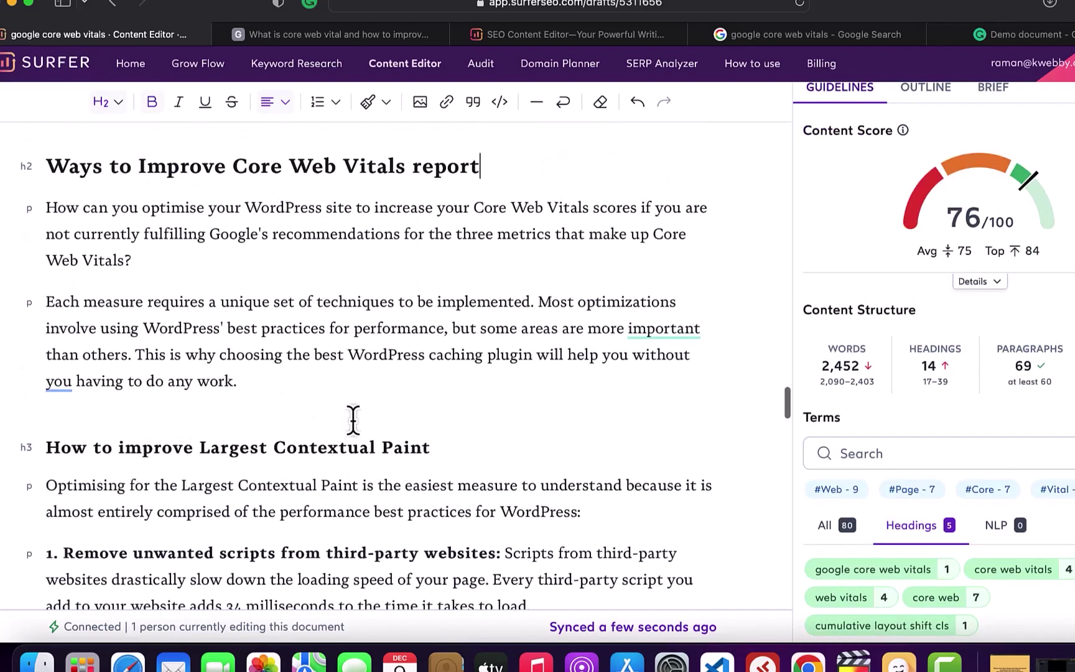
pyautogui.moveTo(481, 177); pyautogui.dragTo(387, 181)
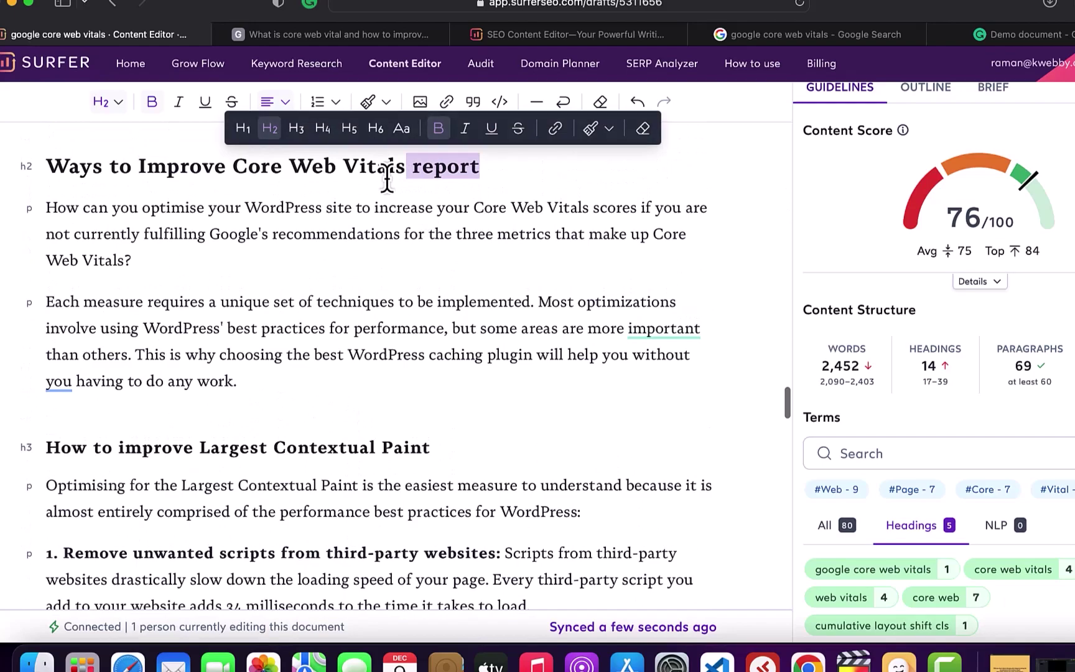
pyautogui.press('BackSpace')
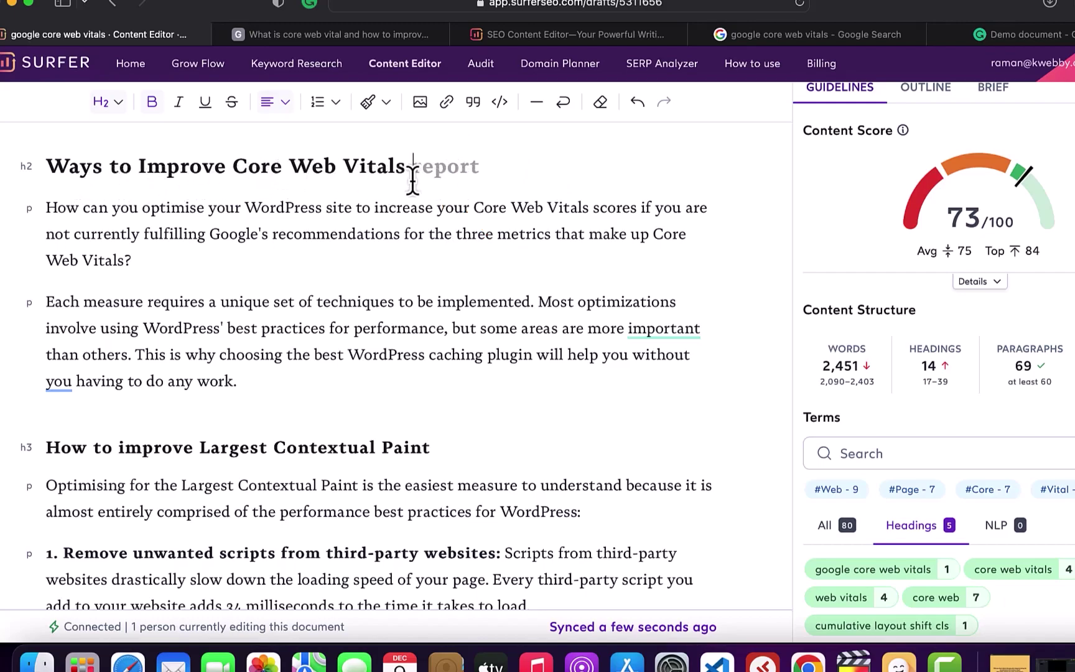
pyautogui.press('Tab')
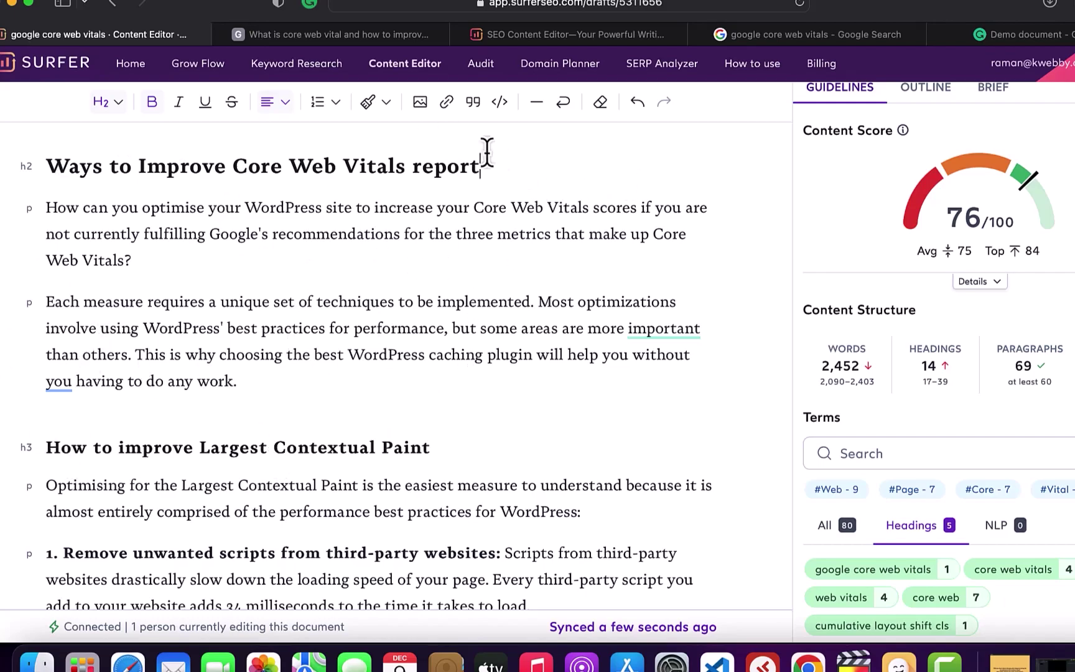
# Change the "How to improve Largest Contextual Paint" heading from H3 to H2.
pyautogui.scroll(-4, 463, 389)
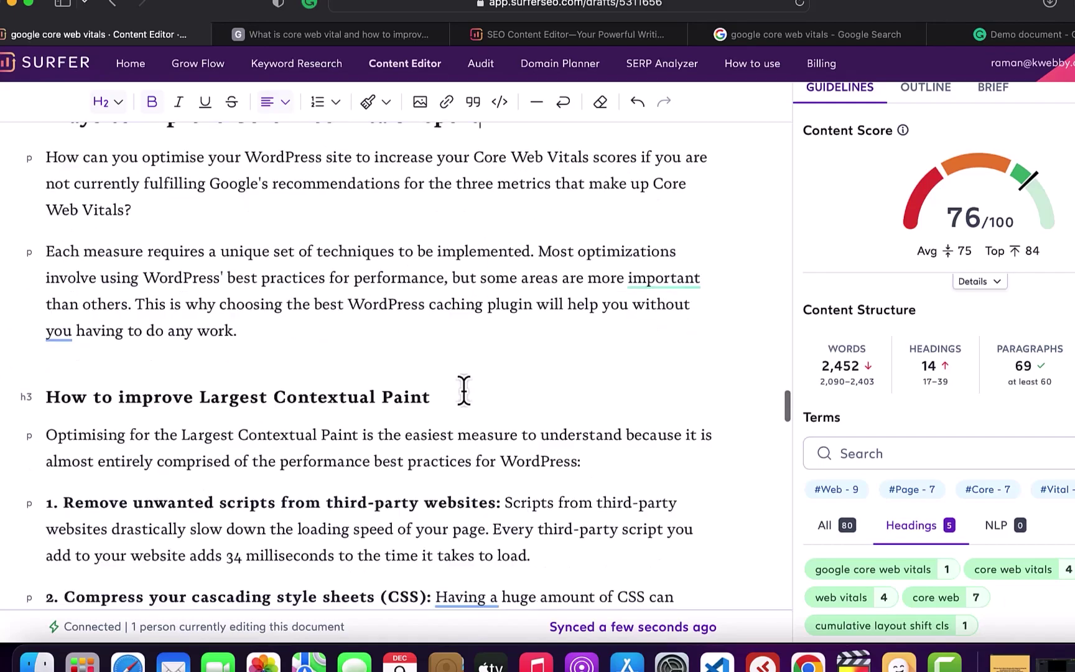
pyautogui.scroll(1, 464, 389)
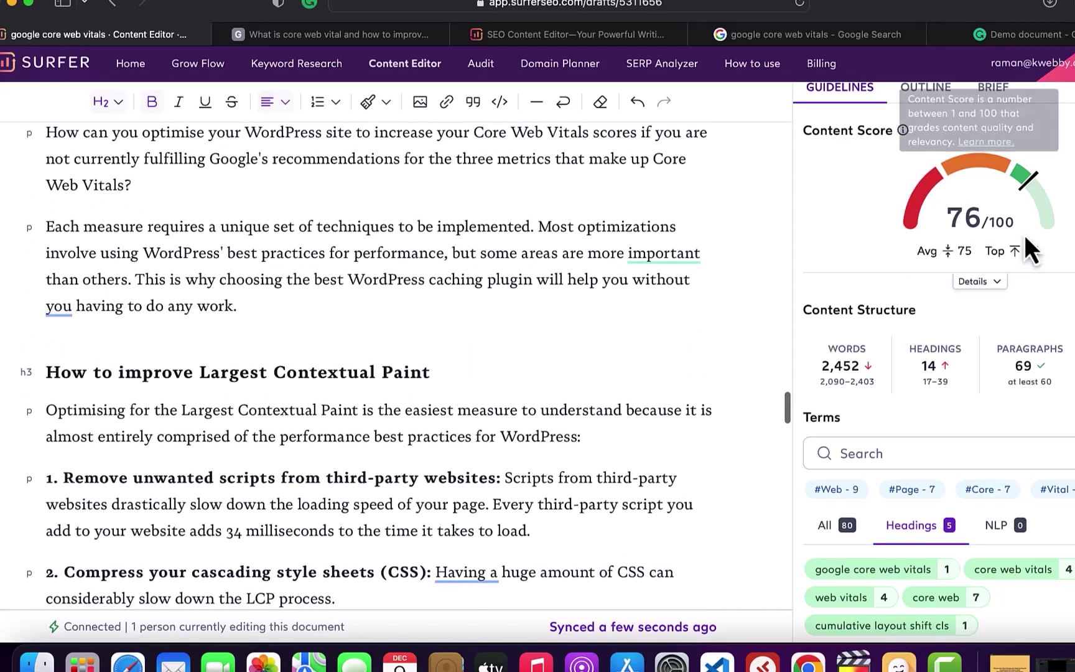
pyautogui.scroll(-2, 378, 431)
pyautogui.scroll(-6, 378, 431)
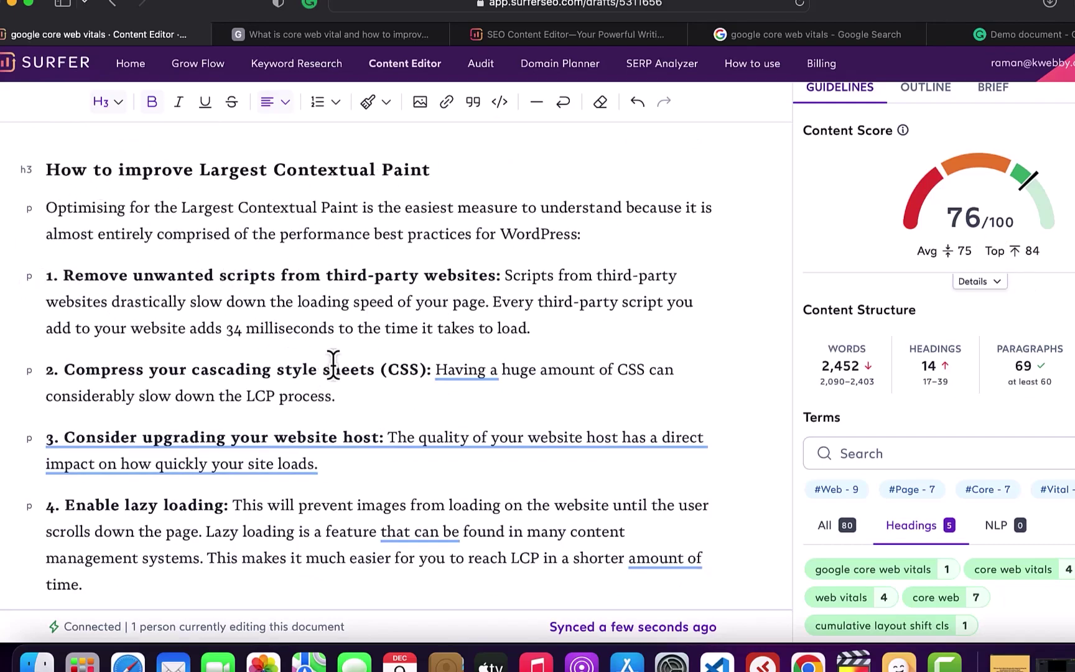
pyautogui.scroll(-1, 211, 421)
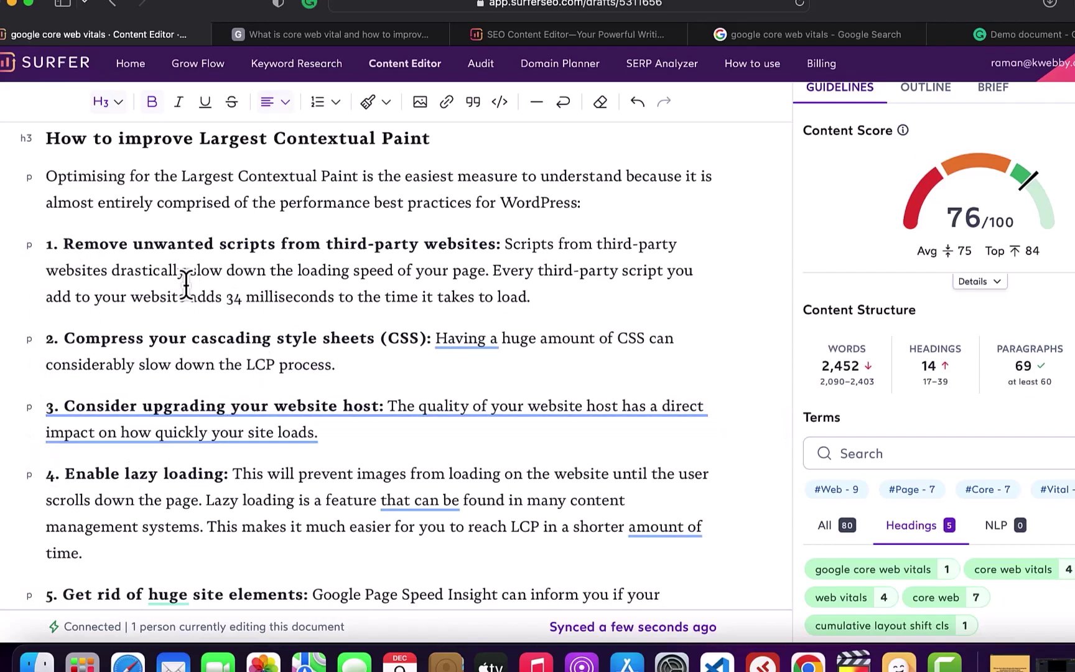
pyautogui.scroll(6, 186, 285)
pyautogui.scroll(-1, 185, 283)
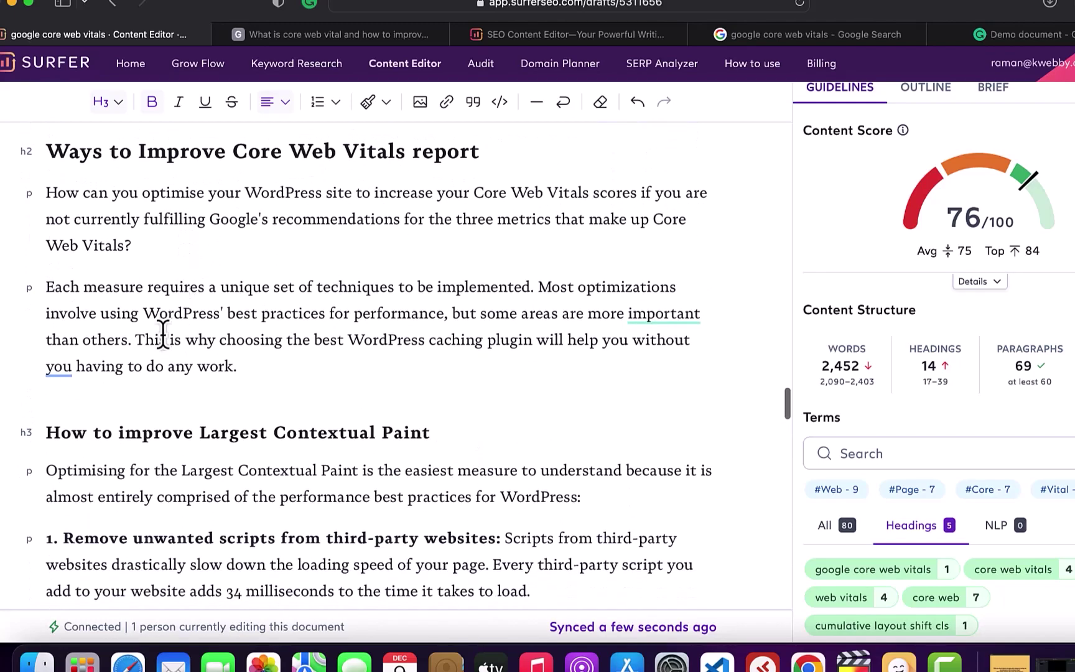
pyautogui.tripleClick(105, 446)
pyautogui.scroll(-1, 104, 444)
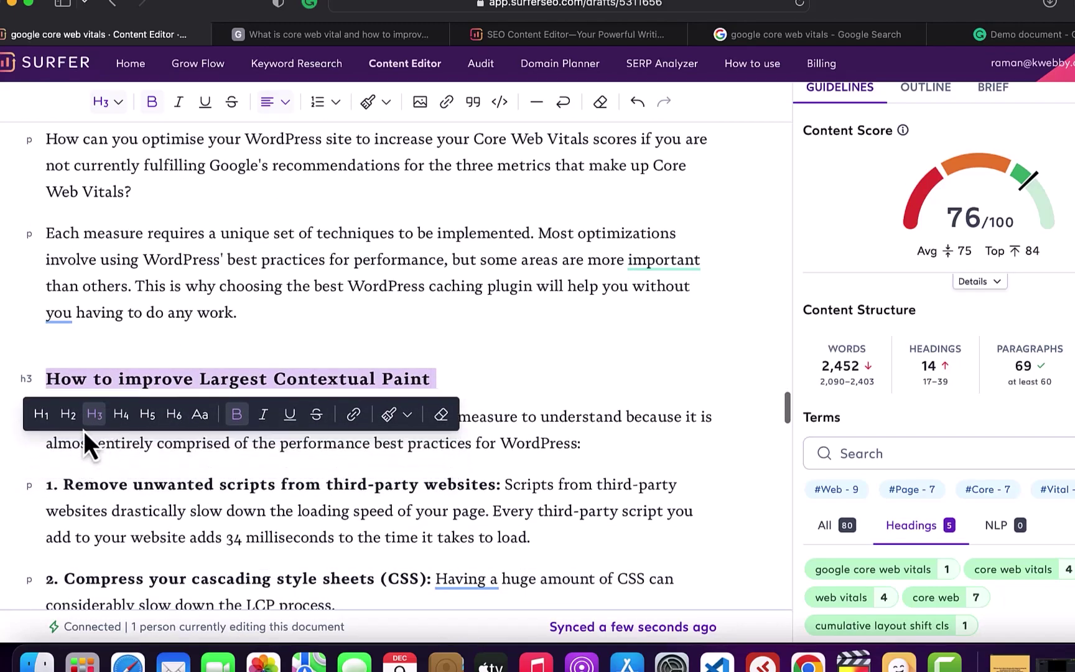
pyautogui.click(69, 416)
# Turn the item 1 title "Remove unwanted scripts from third-party websites" into a separate, unnumbered H3 heading without bold.
pyautogui.click(18, 485)
pyautogui.scroll(-3, 374, 353)
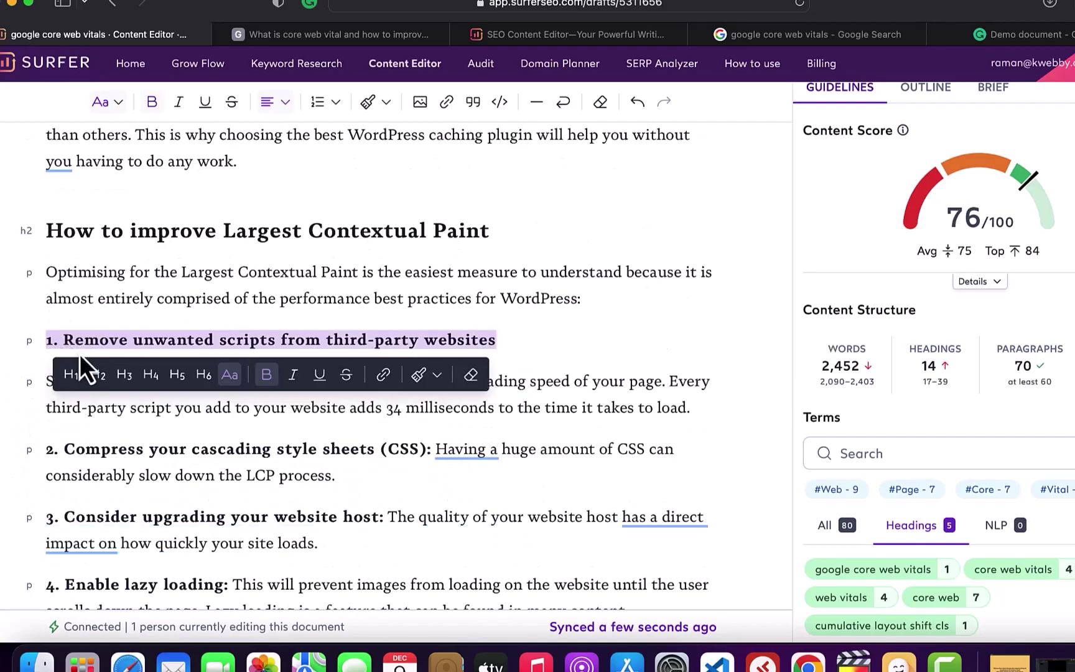
pyautogui.moveTo(62, 351); pyautogui.dragTo(19, 349)
pyautogui.press('BackSpace')
pyautogui.press('super+shift+Right')
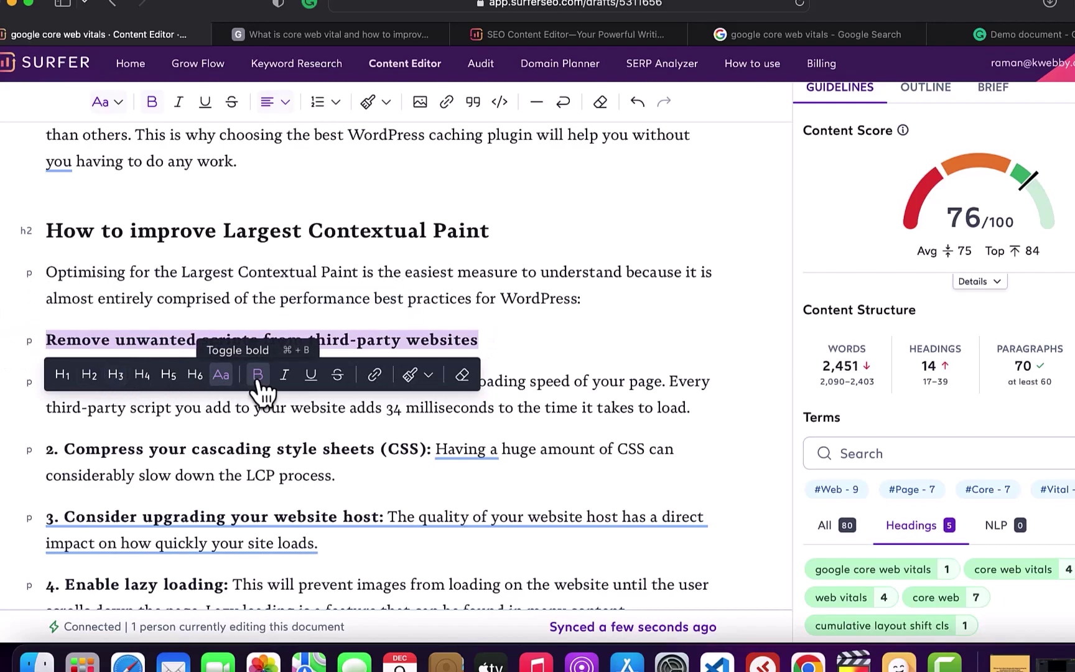
pyautogui.click(258, 374)
pyautogui.click(115, 374)
# Split the item 2 title "Compress your cascading style sheets (CSS)" onto its own line, removing its colon and number.
pyautogui.scroll(-1, 20, 420)
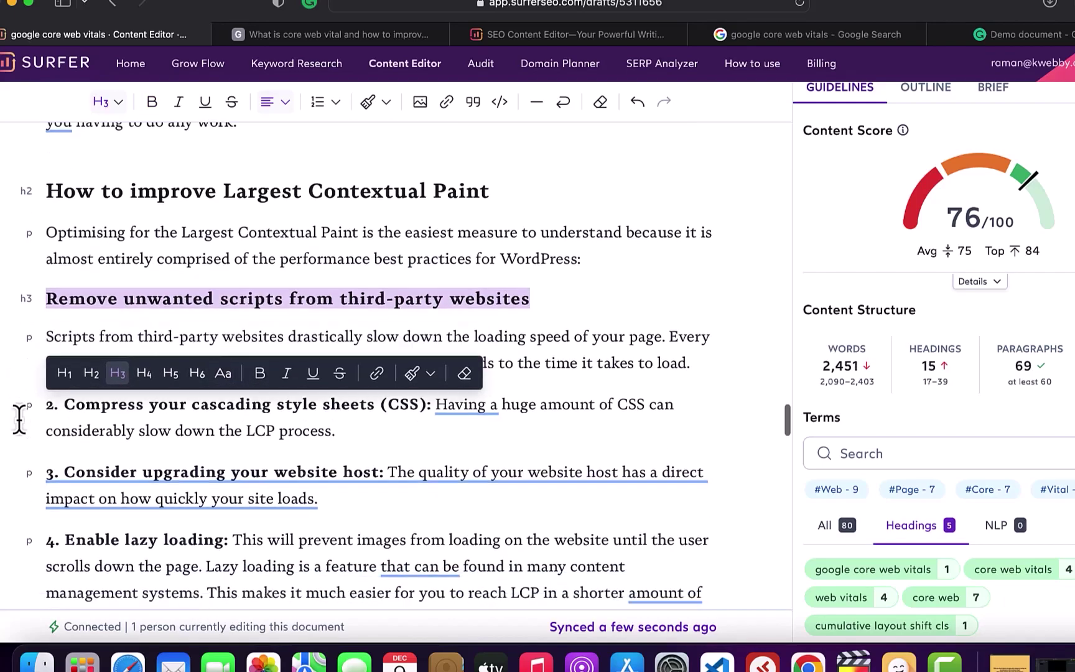
pyautogui.click(435, 388)
pyautogui.press('BackSpace')
pyautogui.press('BackSpace')
pyautogui.press('Return')
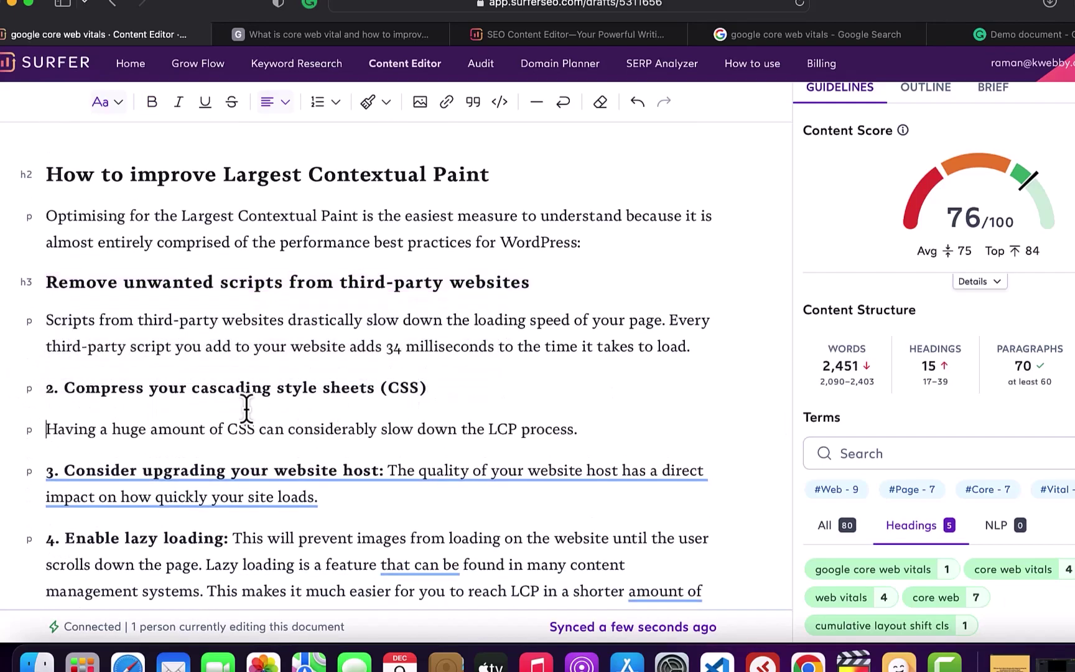
pyautogui.click(64, 391)
pyautogui.press('BackSpace')
pyautogui.press('BackSpace')
pyautogui.press('BackSpace')
pyautogui.press('super+shift+Right')
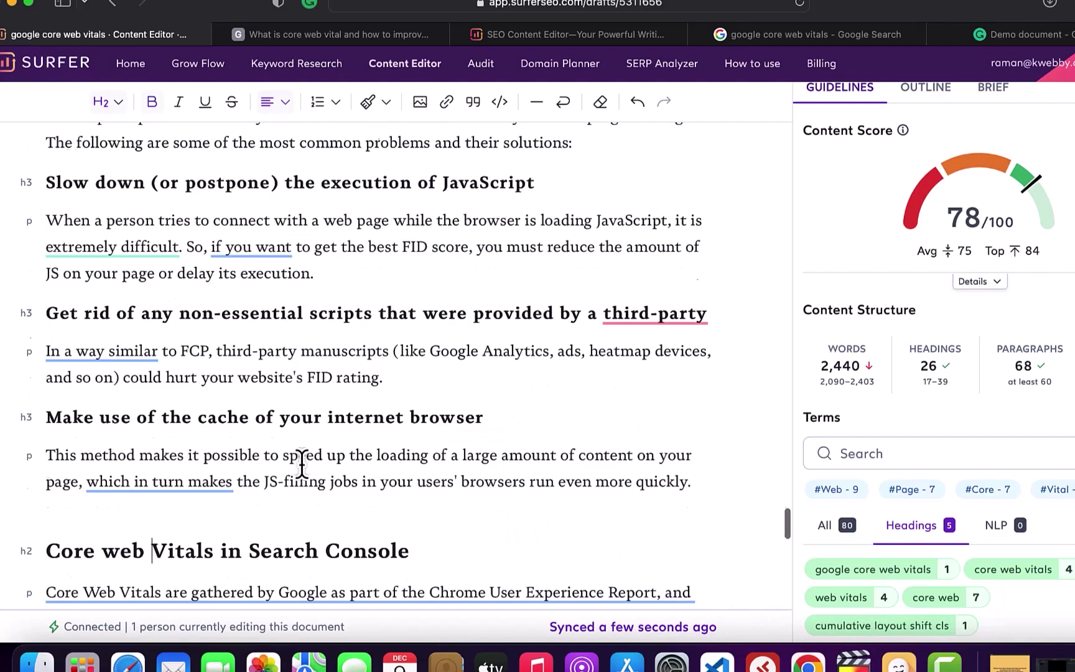
# Review the restructured headings in the improvement sections and check the heading count and content score against competitors.
pyautogui.scroll(1, 302, 460)
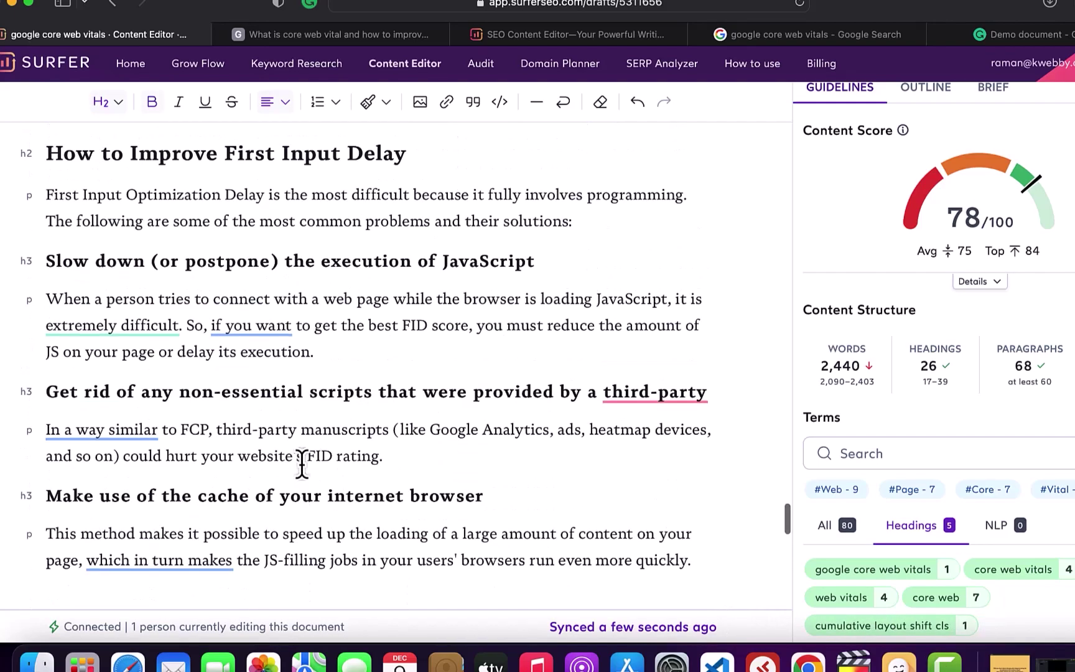
pyautogui.scroll(3, 302, 461)
pyautogui.scroll(10, 293, 454)
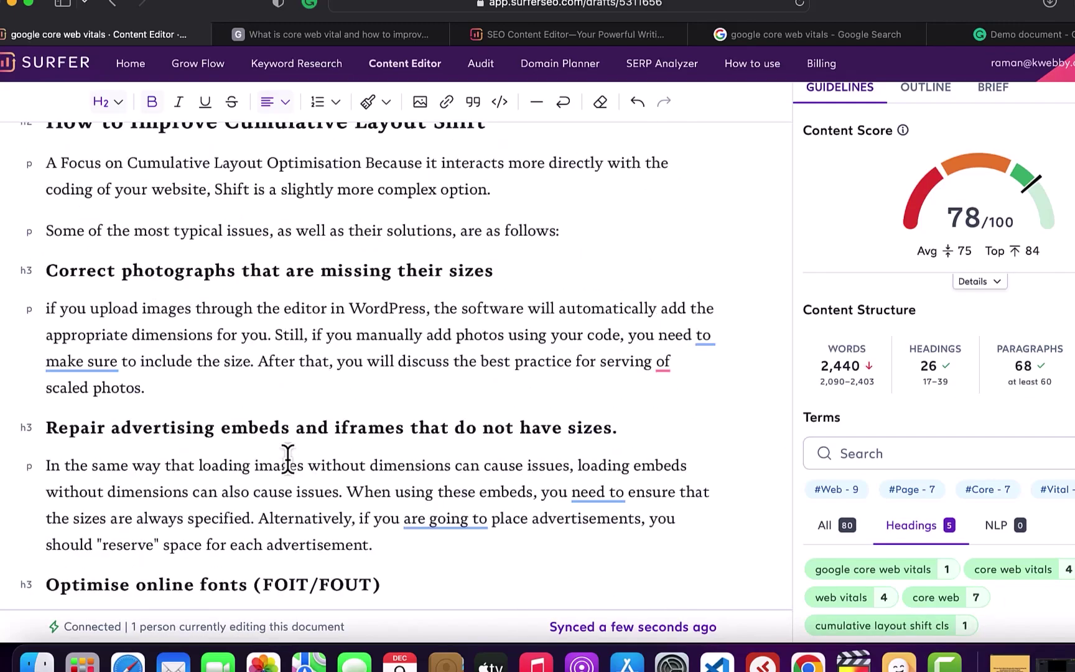
pyautogui.scroll(5, 288, 459)
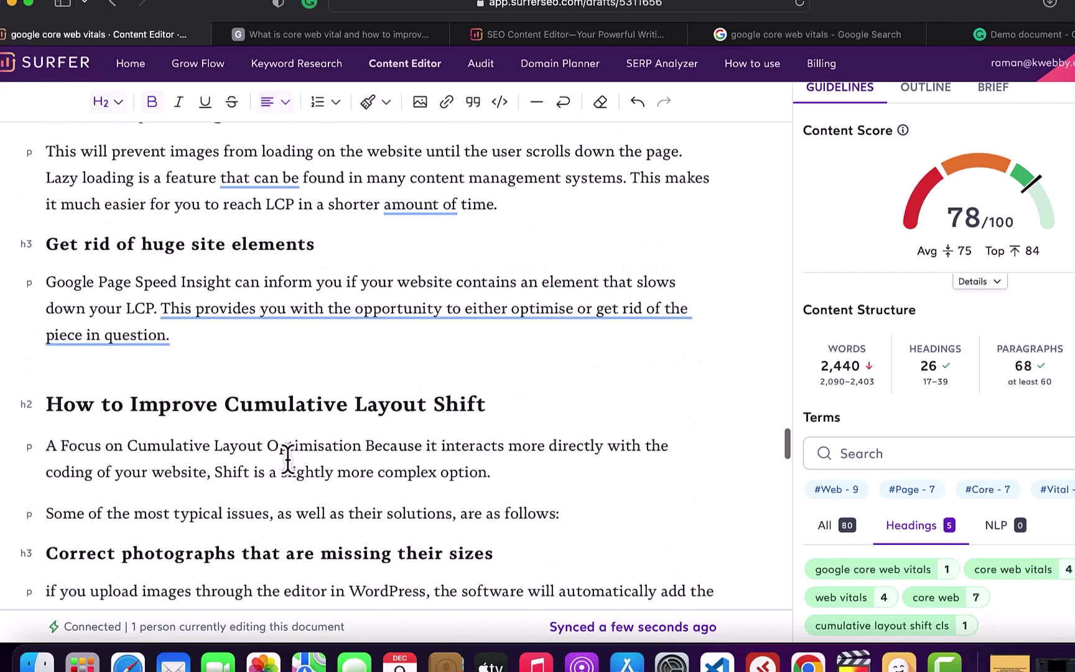
pyautogui.scroll(-1, 287, 459)
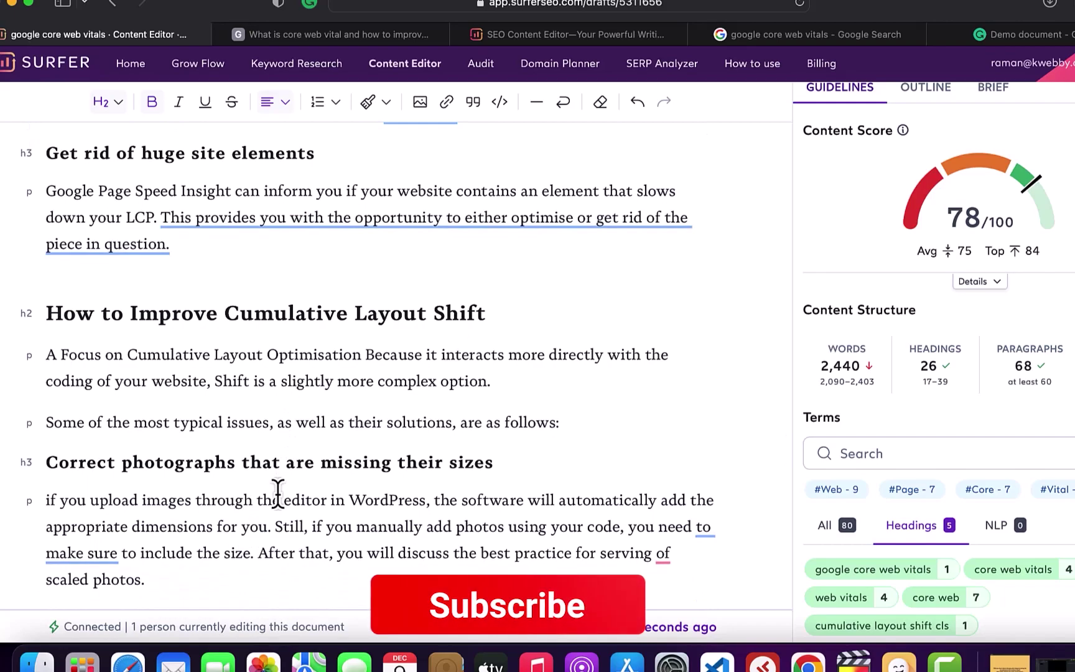
pyautogui.scroll(-1, 277, 488)
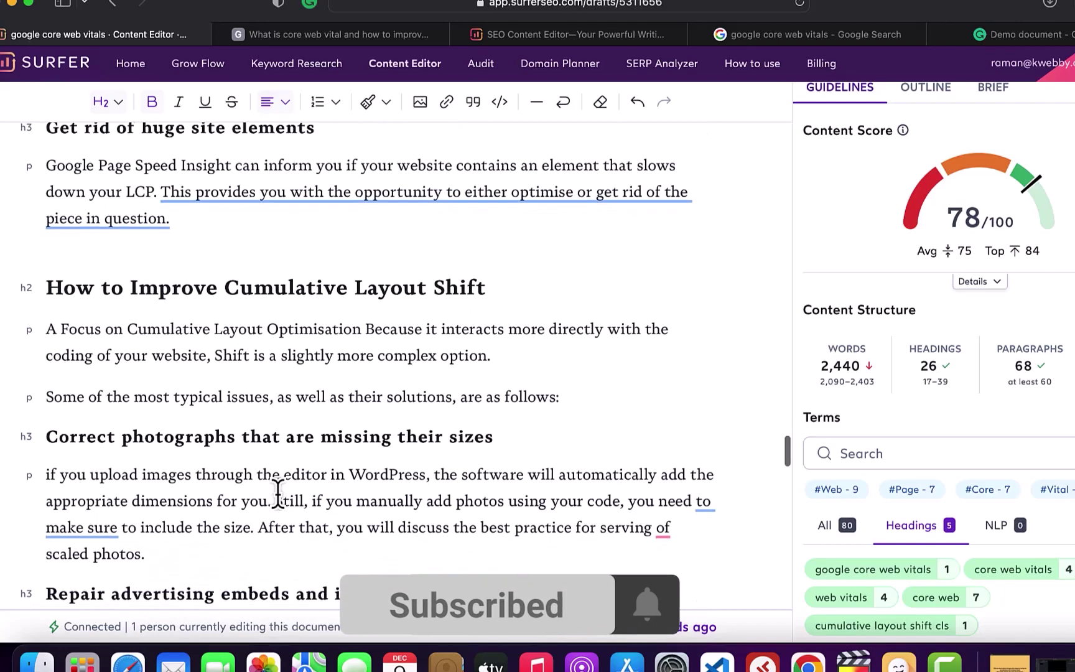
pyautogui.doubleClick(915, 381)
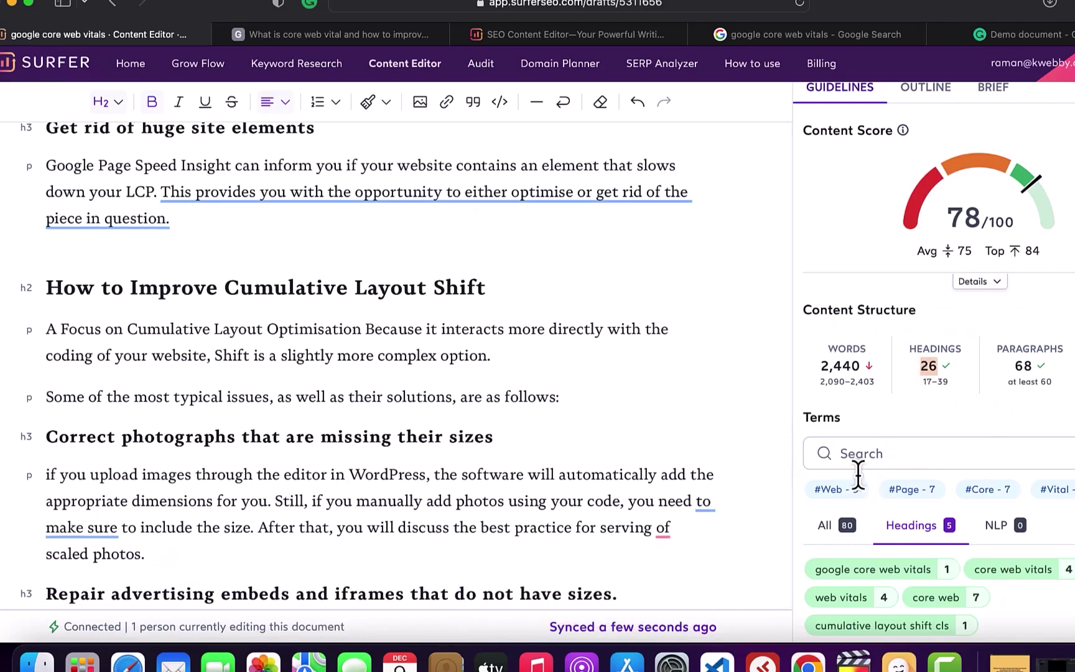
pyautogui.moveTo(965, 236)
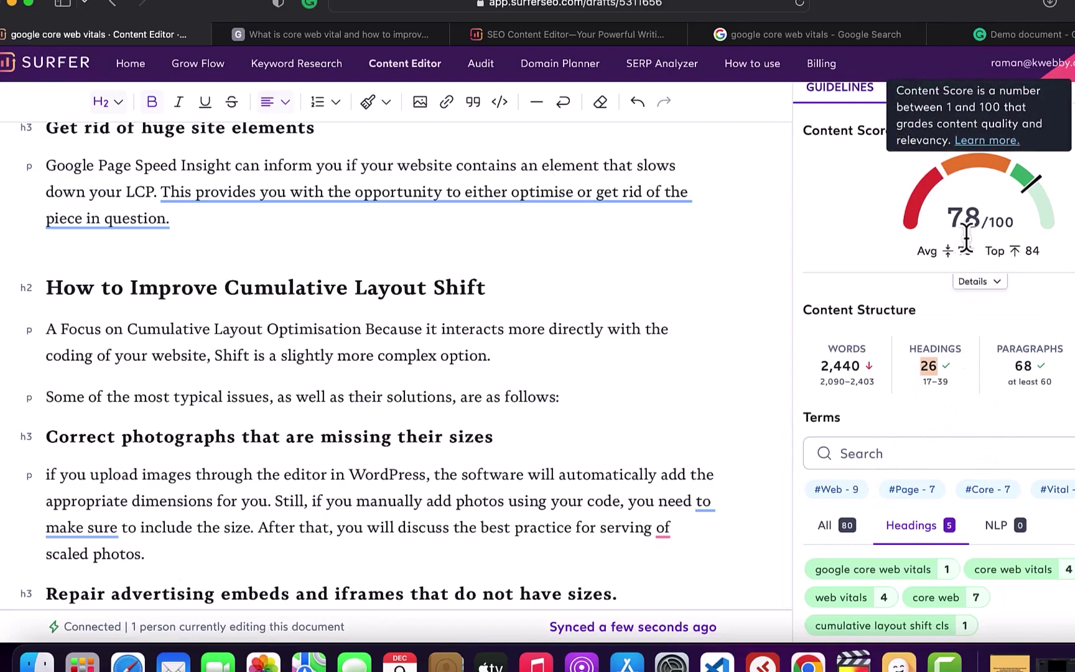
pyautogui.moveTo(921, 255)
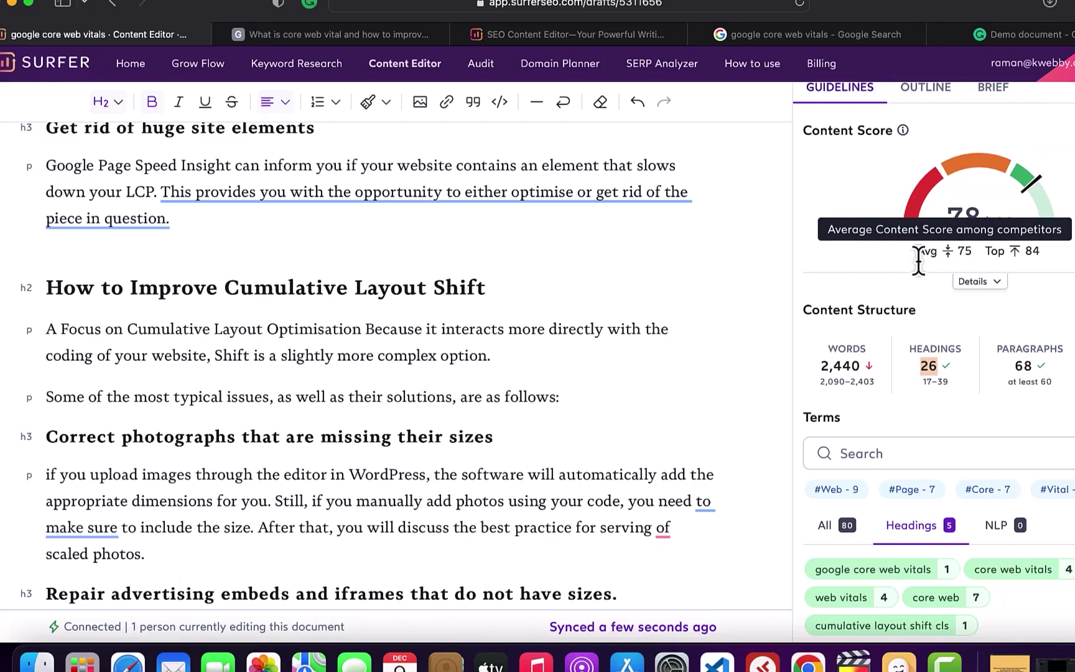
pyautogui.scroll(-2, 989, 368)
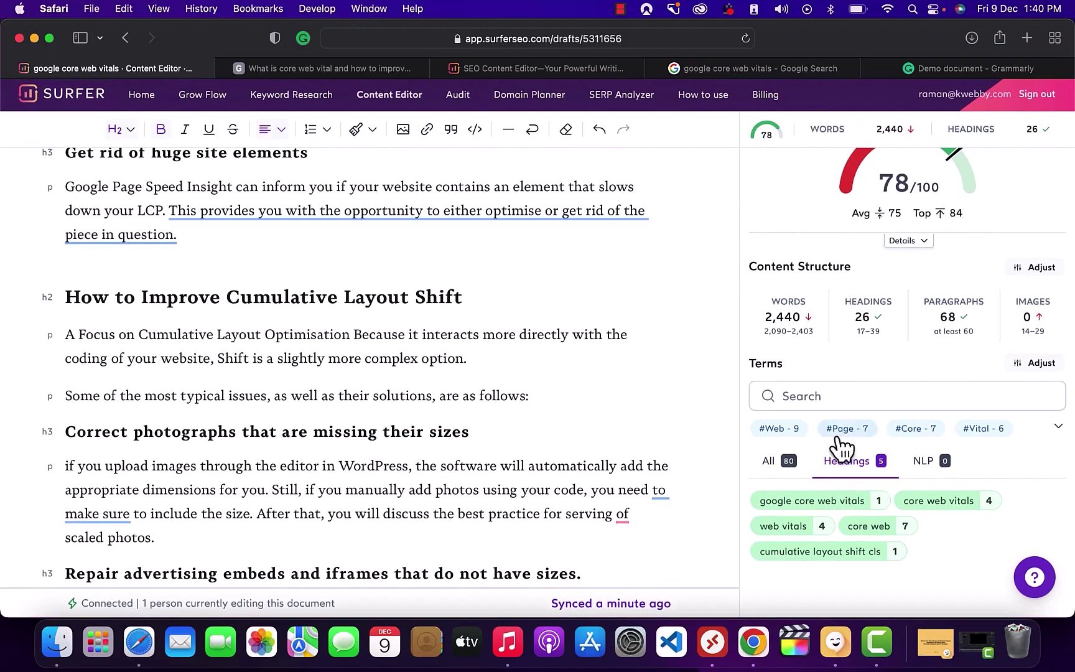
# Show all suggested terms and examine their recommended usage ranges alongside the article text and content structure targets.
pyautogui.click(772, 461)
pyautogui.scroll(-5, 789, 522)
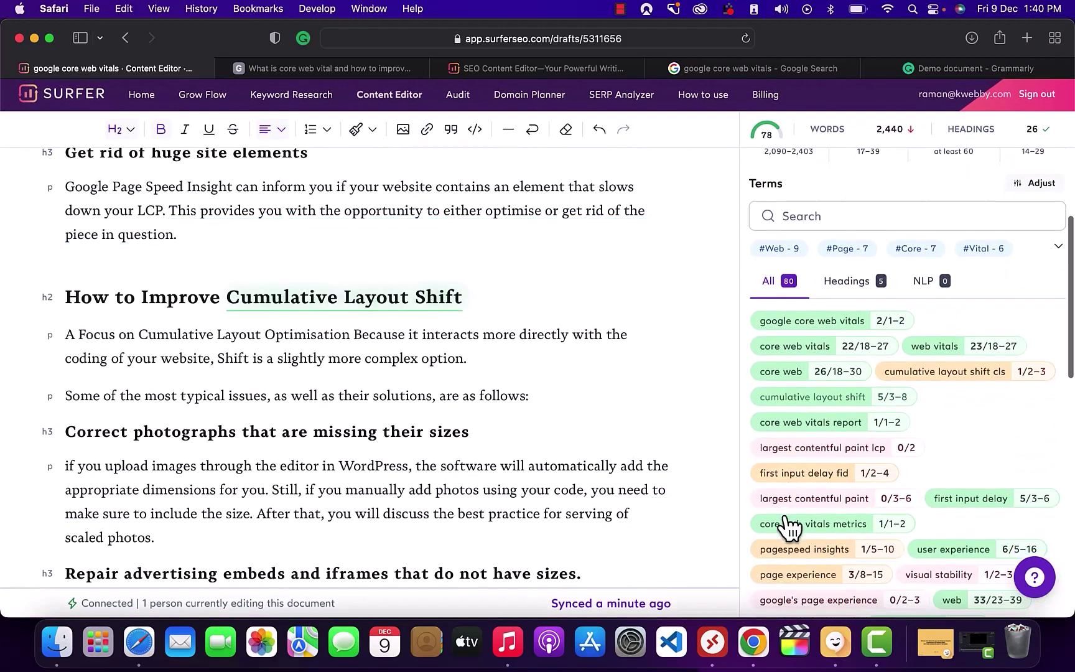
pyautogui.scroll(-2, 790, 524)
pyautogui.scroll(10, 336, 445)
pyautogui.scroll(10, 334, 441)
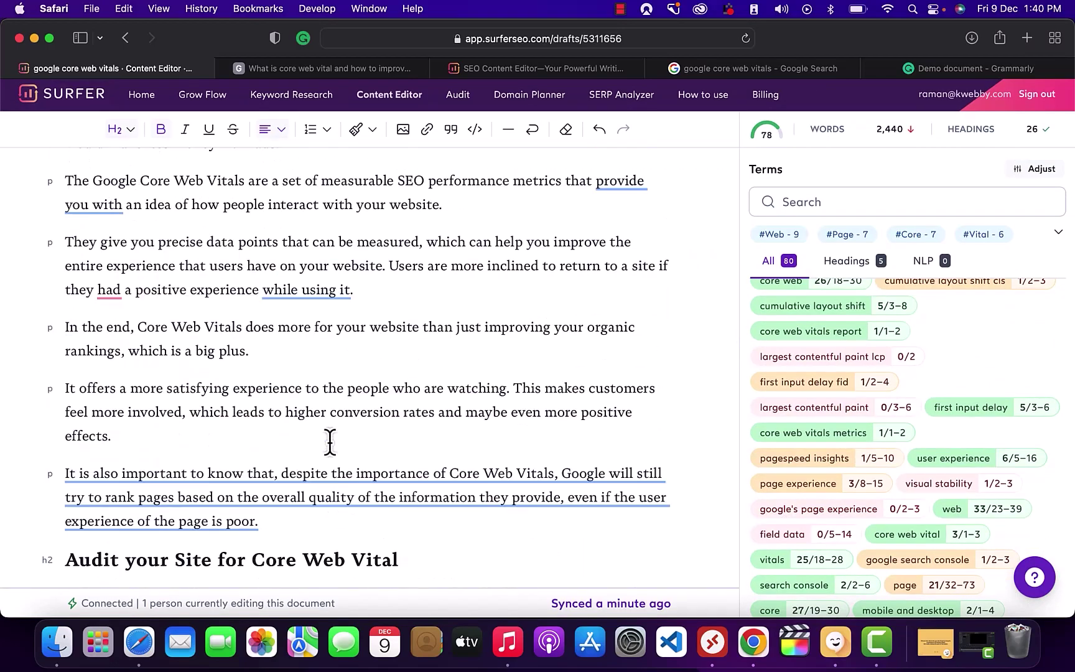
pyautogui.scroll(-2, 330, 442)
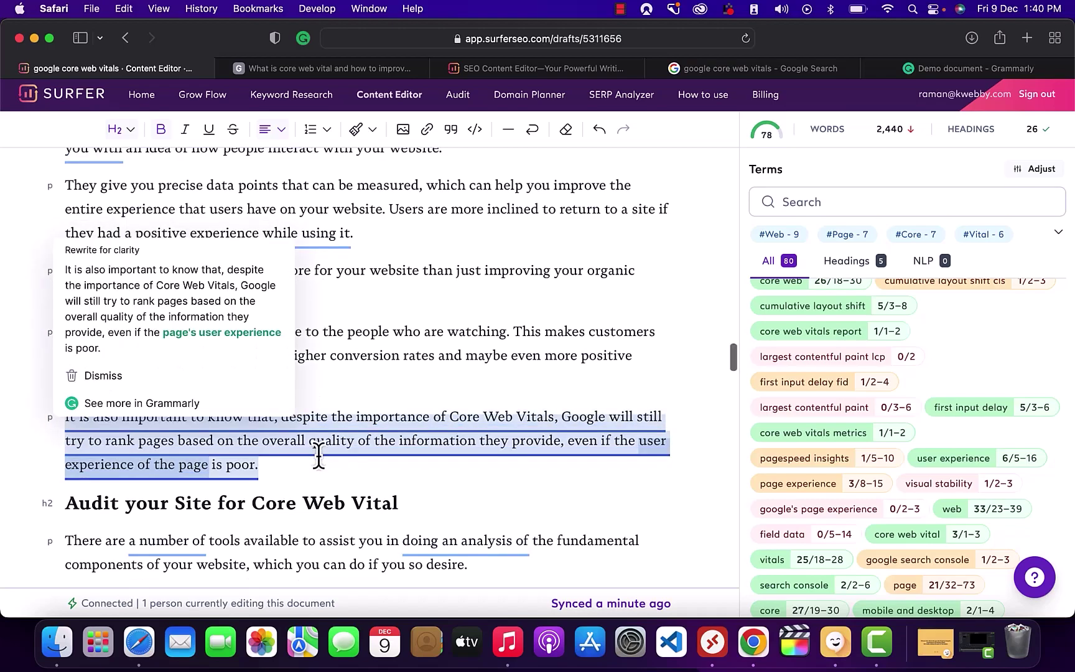
pyautogui.scroll(-2, 318, 451)
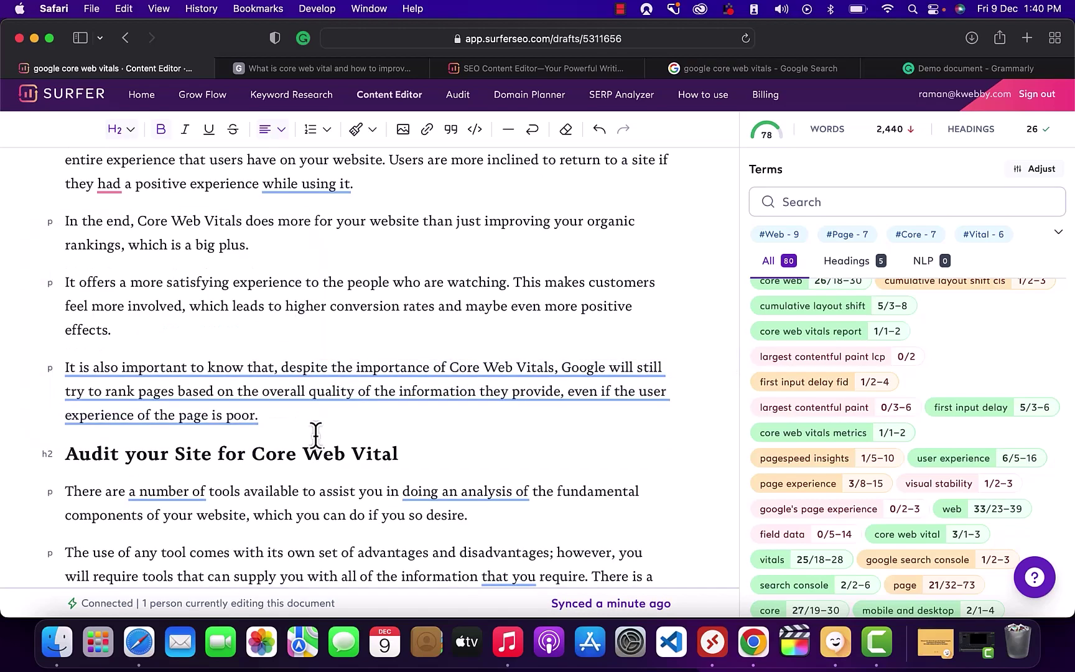
pyautogui.scroll(8, 783, 345)
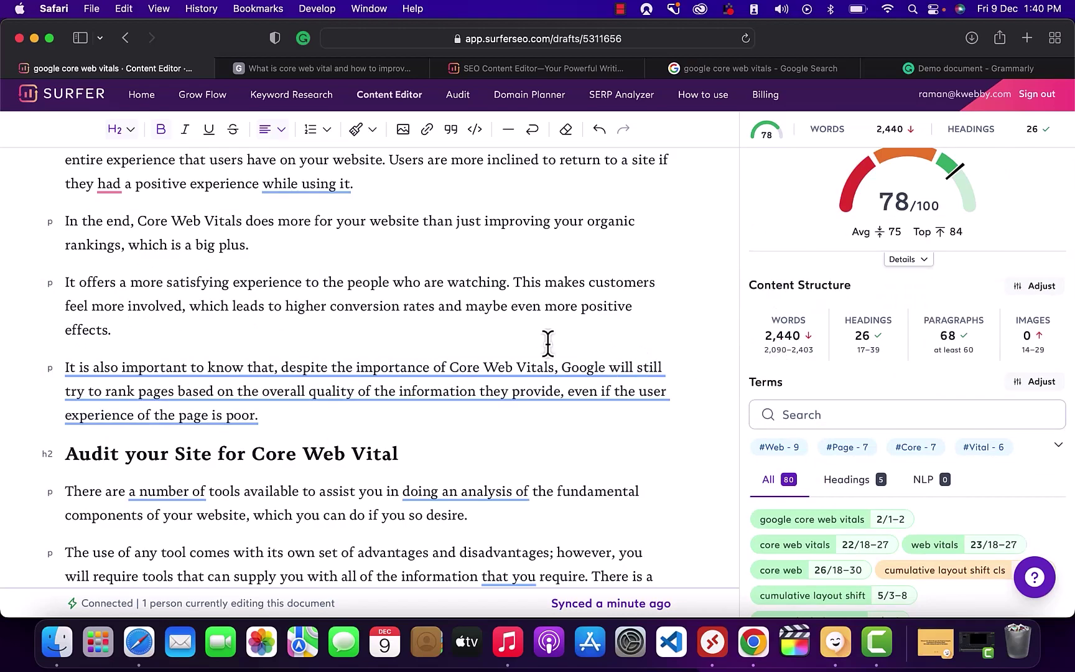
pyautogui.scroll(-2, 627, 358)
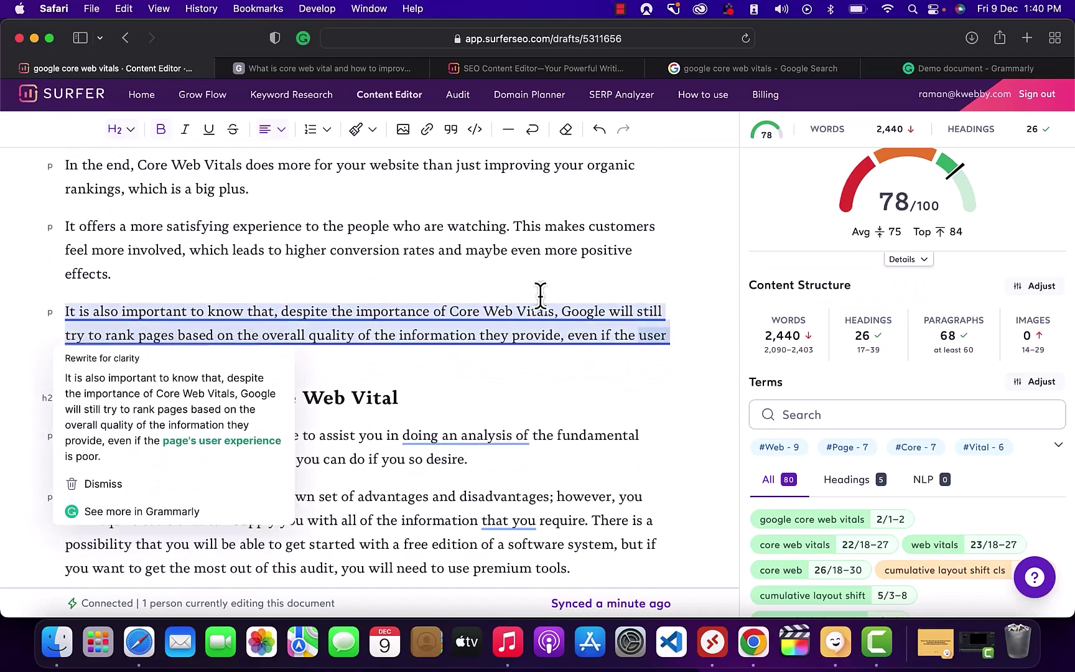
pyautogui.click(171, 302)
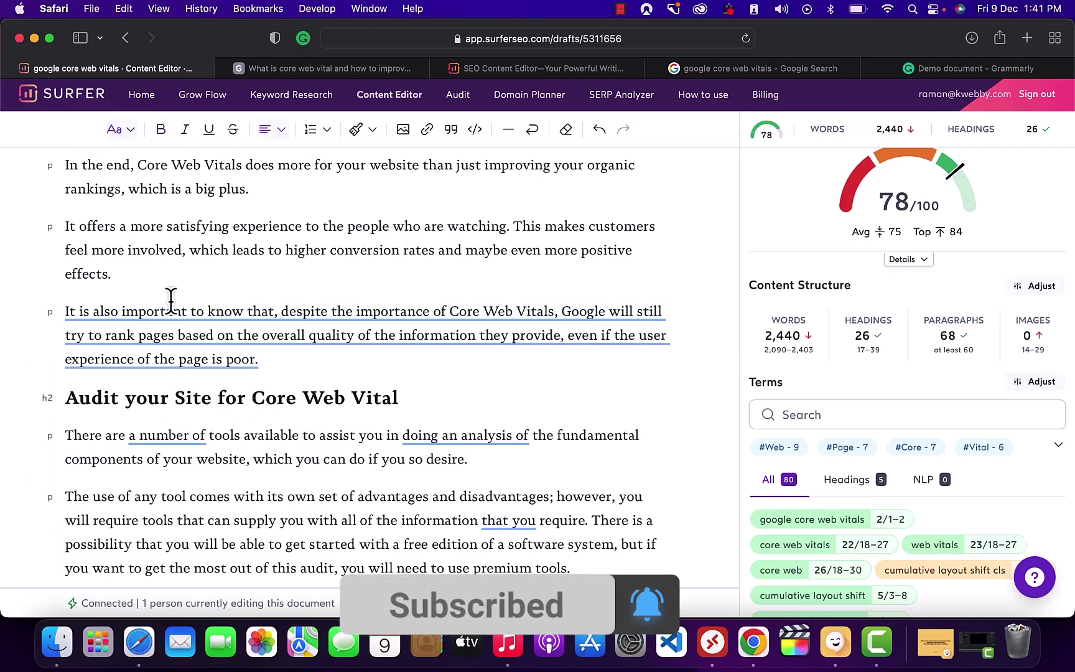
pyautogui.scroll(15, 327, 297)
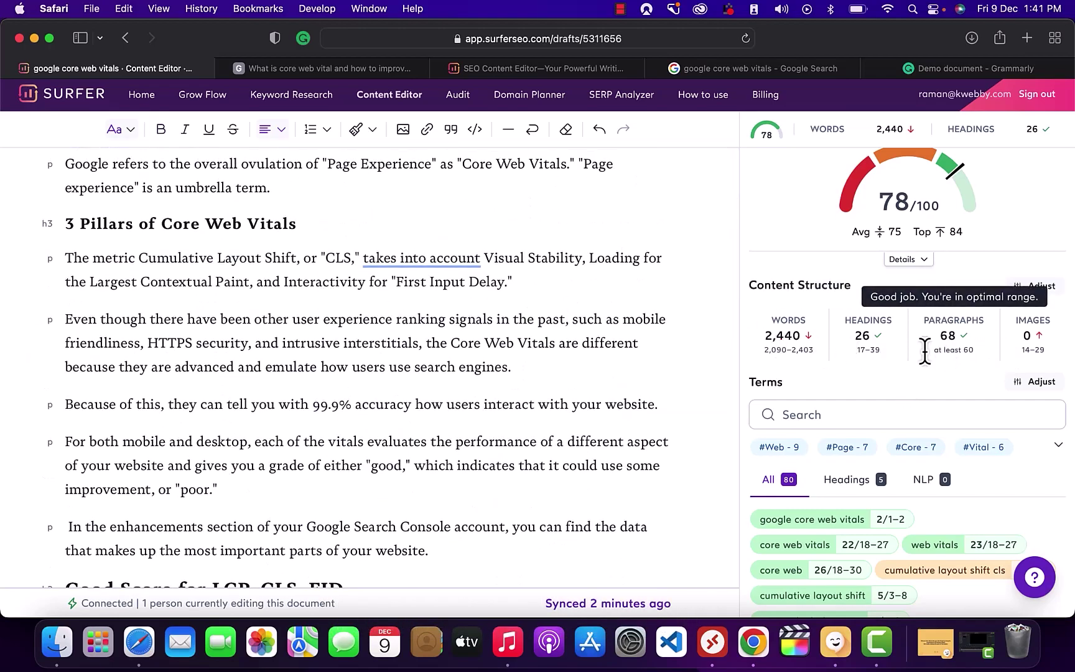
# Remove the blank line between the First Input Delay example list and the paragraph beginning "Google says that a page that responds slowly".
pyautogui.scroll(-5, 890, 392)
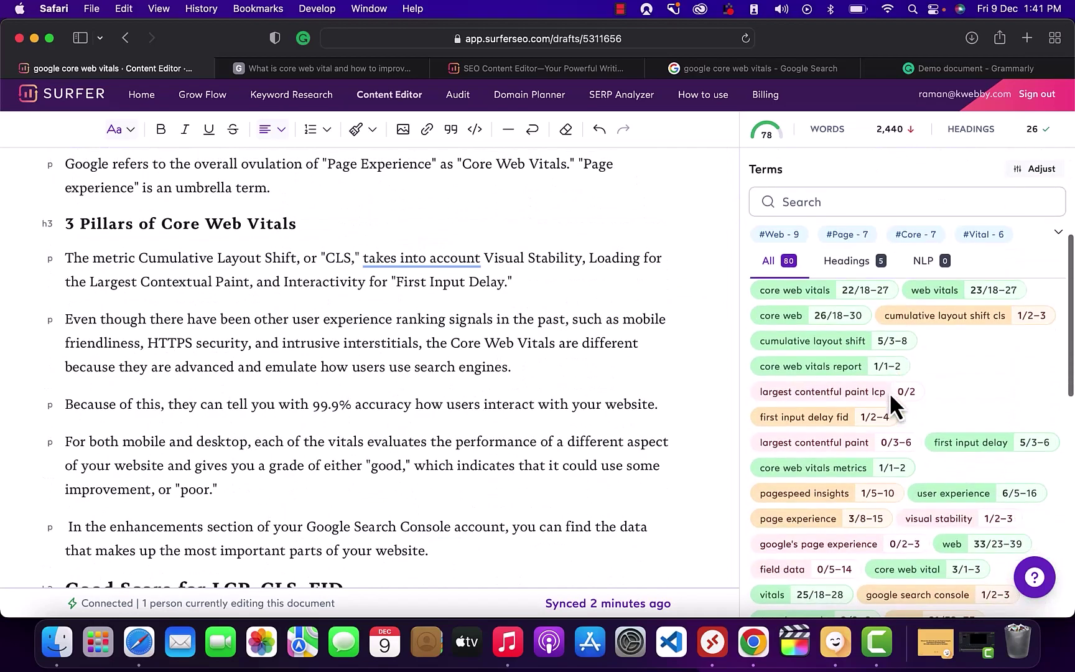
pyautogui.scroll(5, 871, 401)
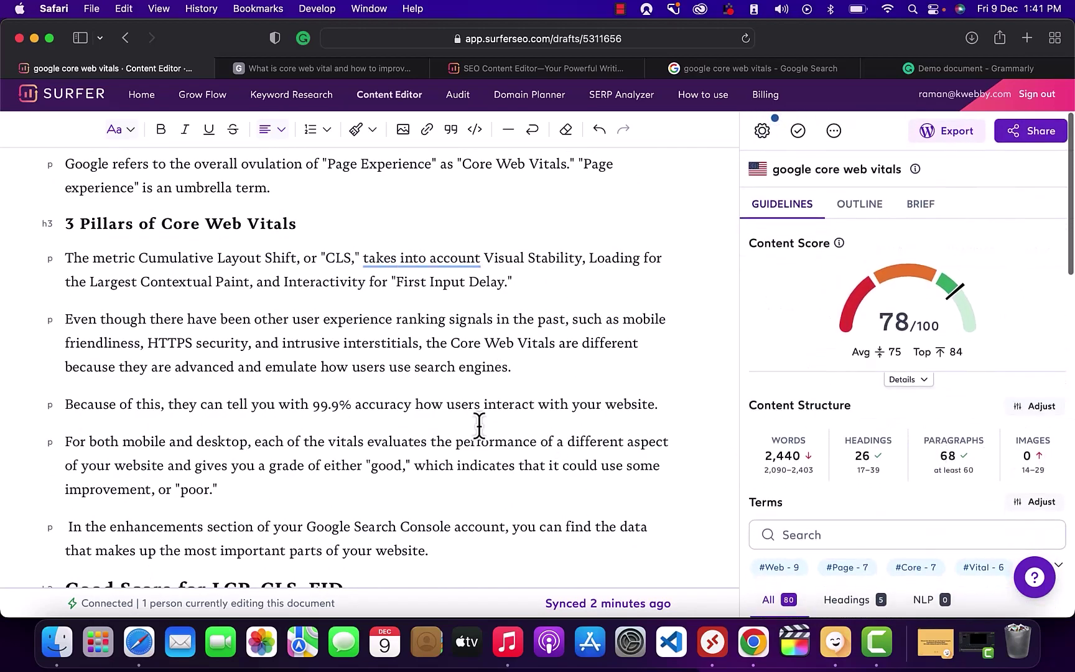
pyautogui.scroll(-8, 236, 401)
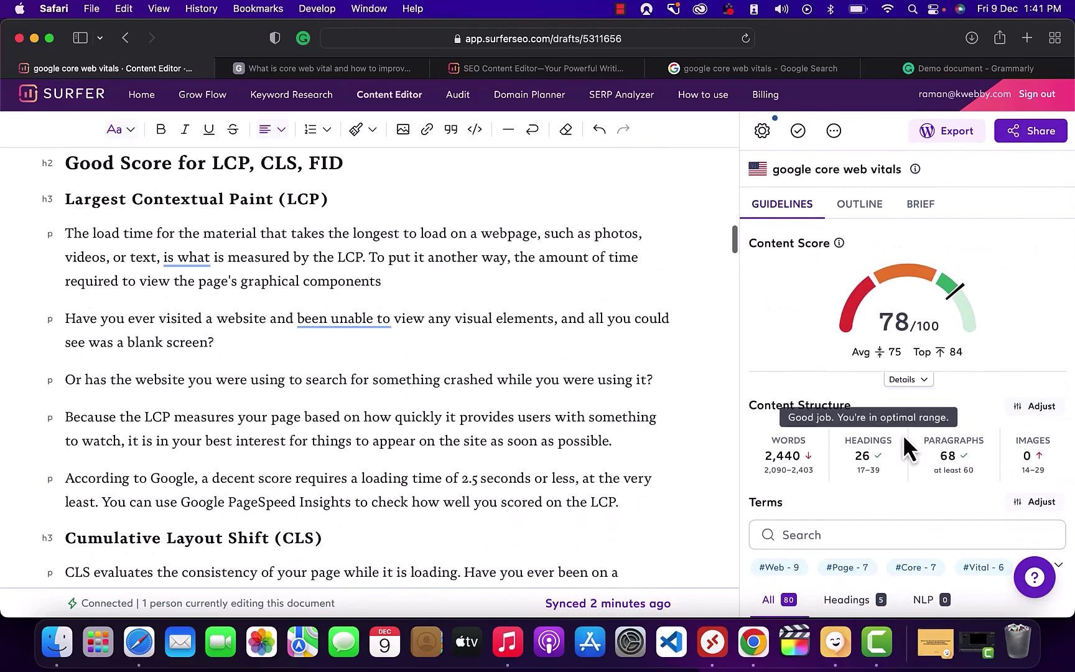
pyautogui.scroll(-7, 372, 463)
pyautogui.scroll(-10, 373, 463)
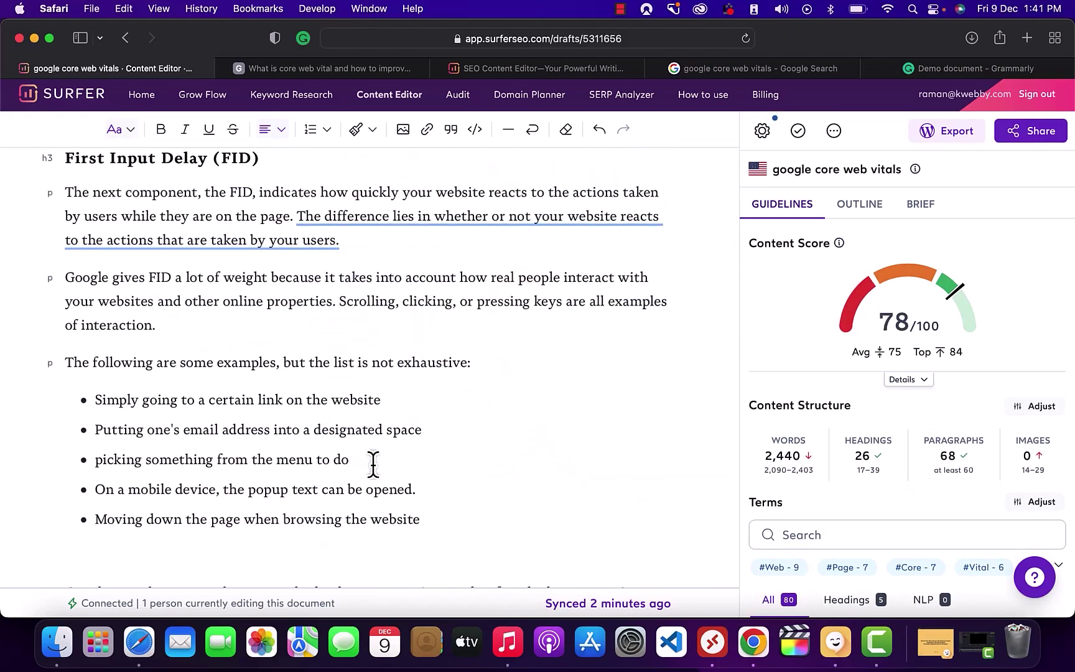
pyautogui.scroll(-1, 348, 502)
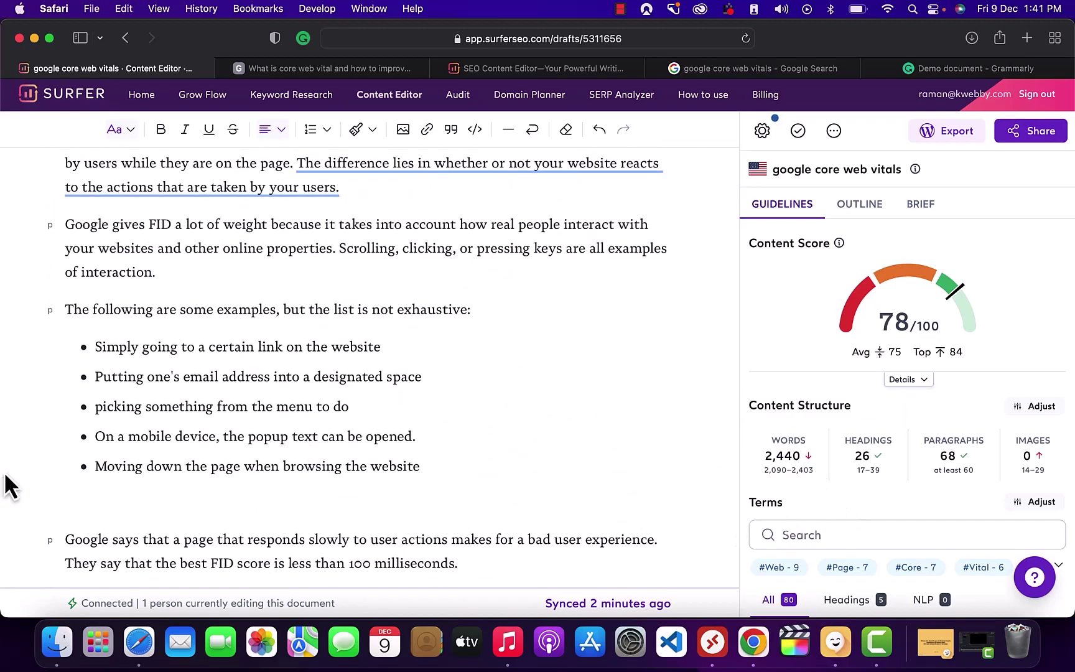
pyautogui.click(49, 510)
pyautogui.press('BackSpace')
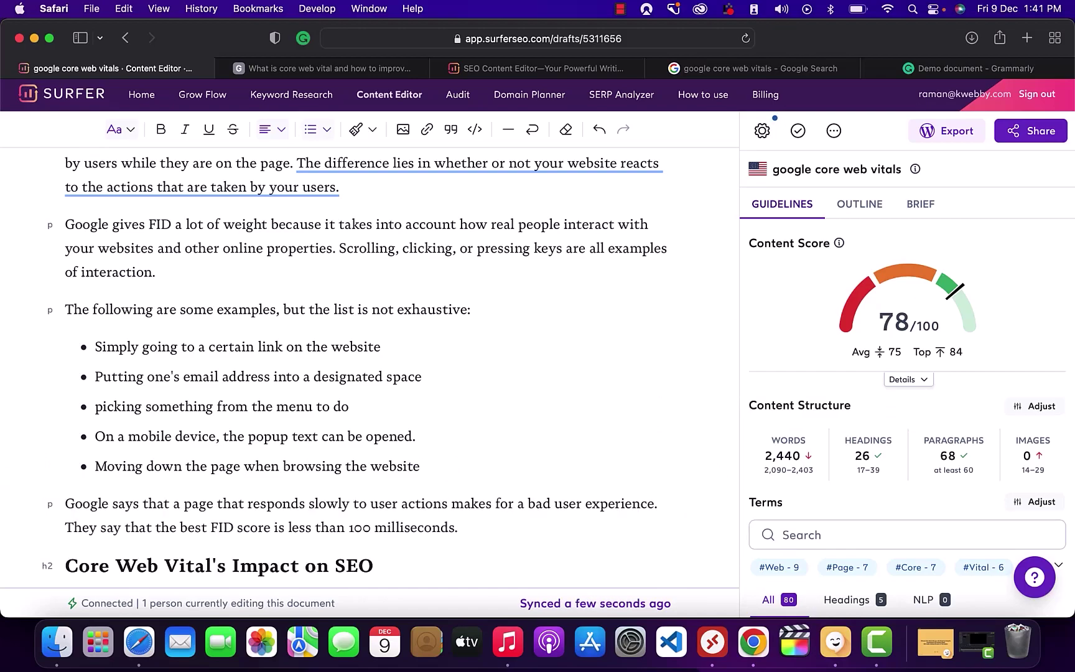
# Look over the article text from "What is Core Web Vital" to the section on SEO impact.
pyautogui.scroll(-2, 49, 533)
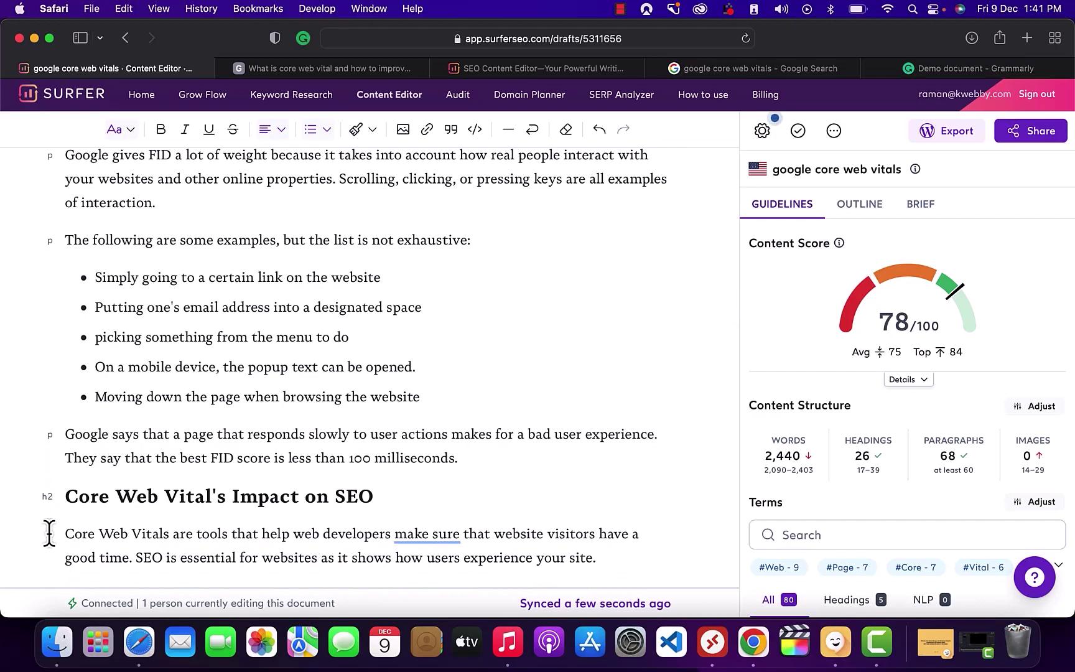
pyautogui.scroll(2, 45, 526)
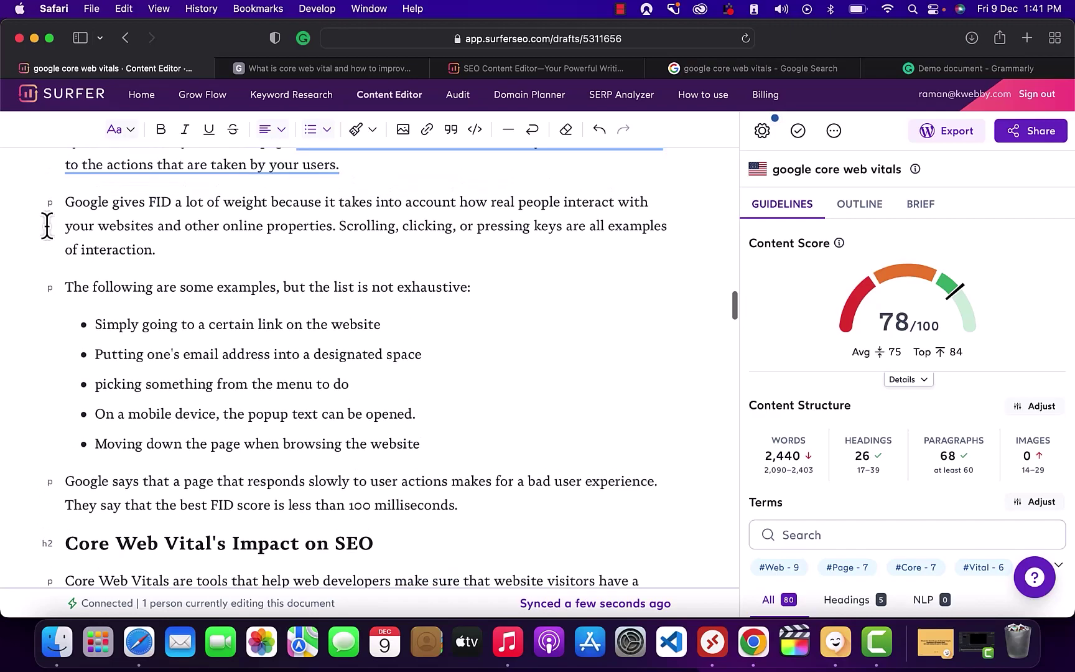
pyautogui.scroll(-15, 150, 308)
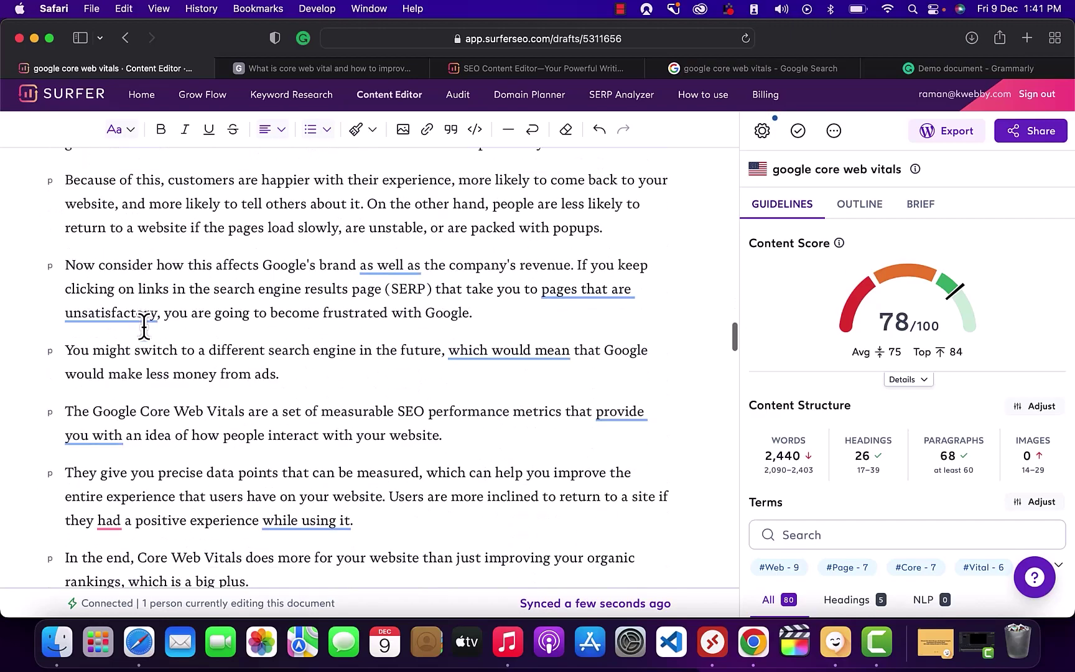
pyautogui.scroll(15, 143, 325)
pyautogui.scroll(-6, 144, 326)
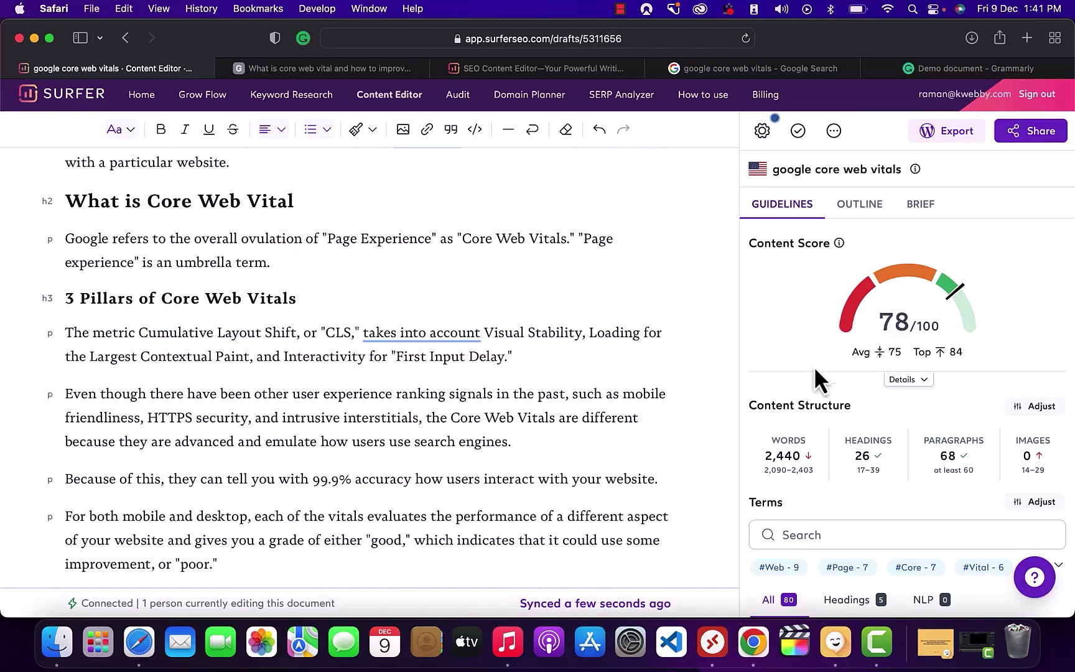
pyautogui.scroll(-1, 715, 436)
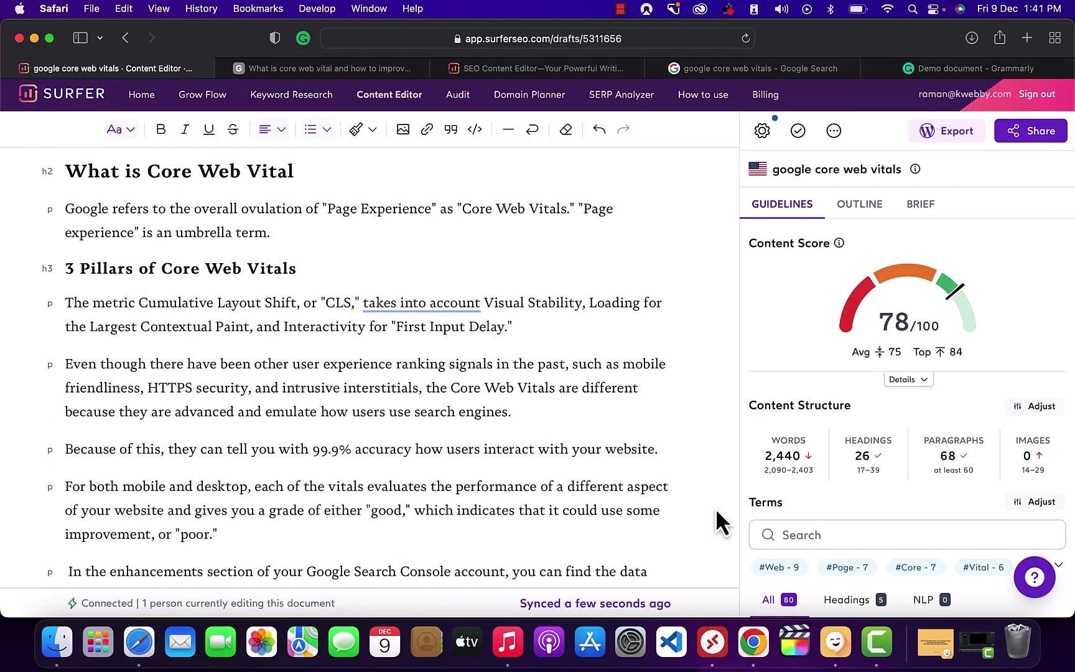
# Review the images inserted throughout the article, the improvement sections and the content score.
pyautogui.scroll(-6, 715, 504)
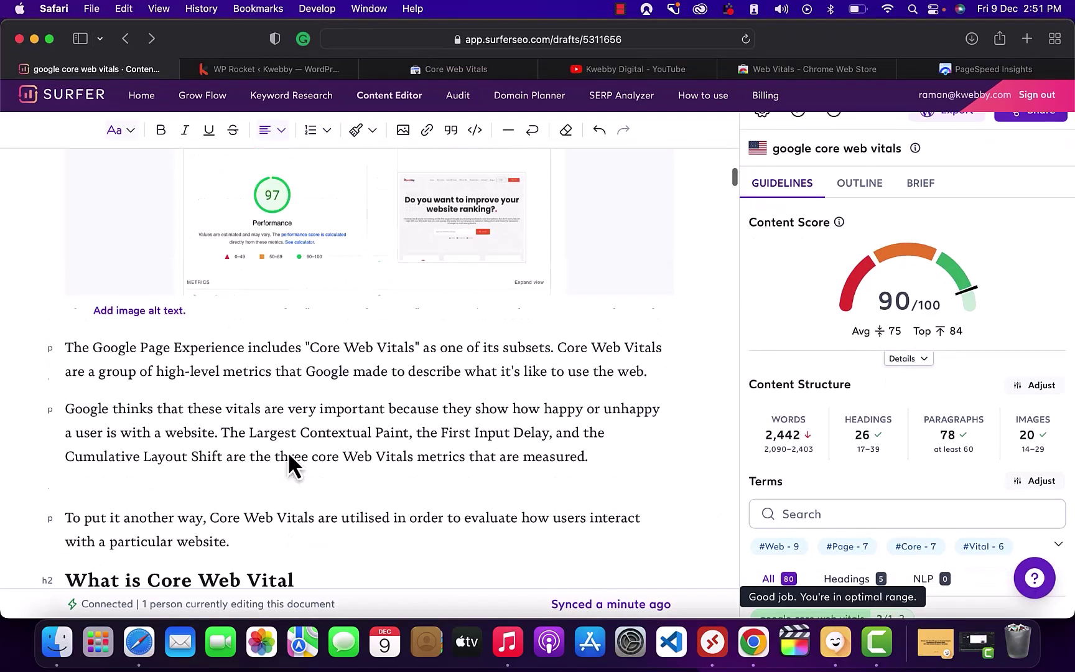
pyautogui.scroll(6, 288, 464)
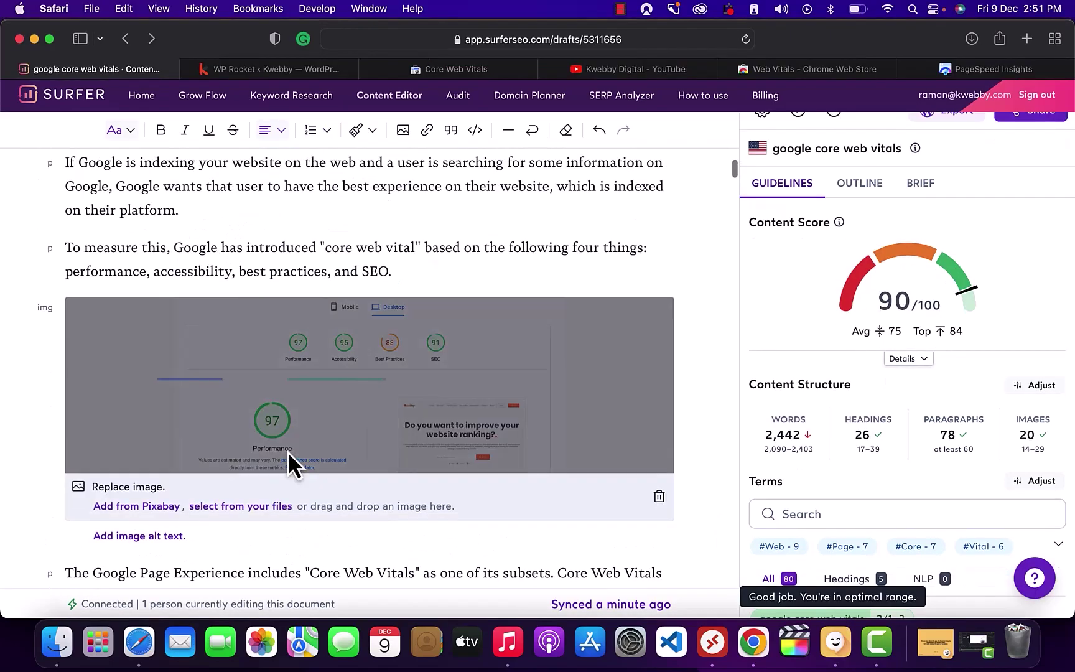
pyautogui.scroll(-15, 287, 452)
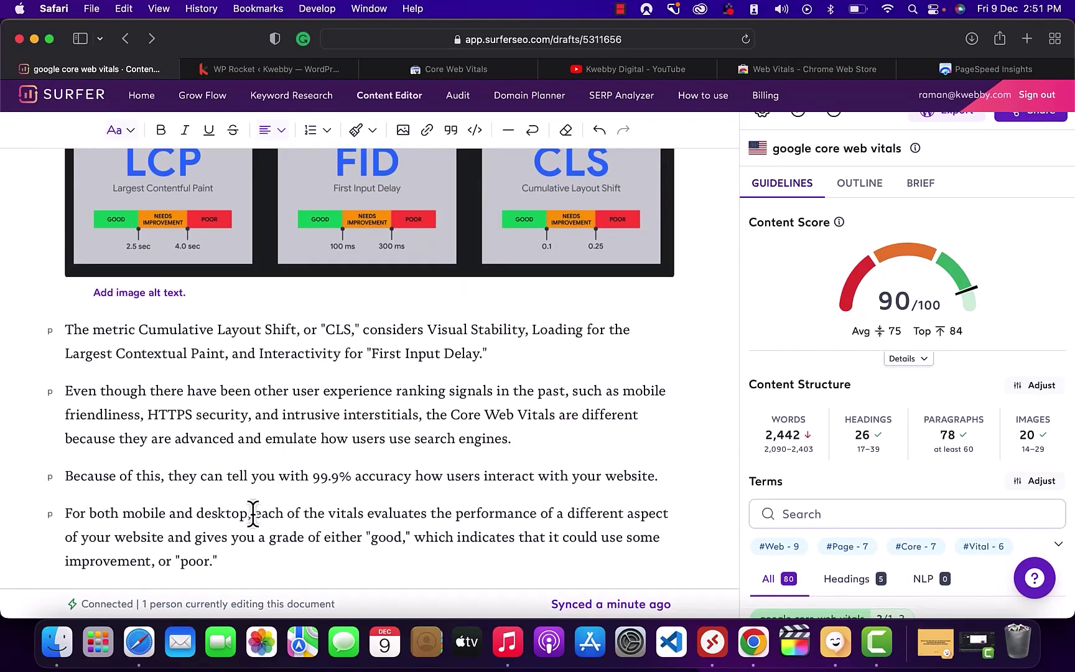
pyautogui.scroll(-15, 253, 512)
pyautogui.scroll(-20, 252, 512)
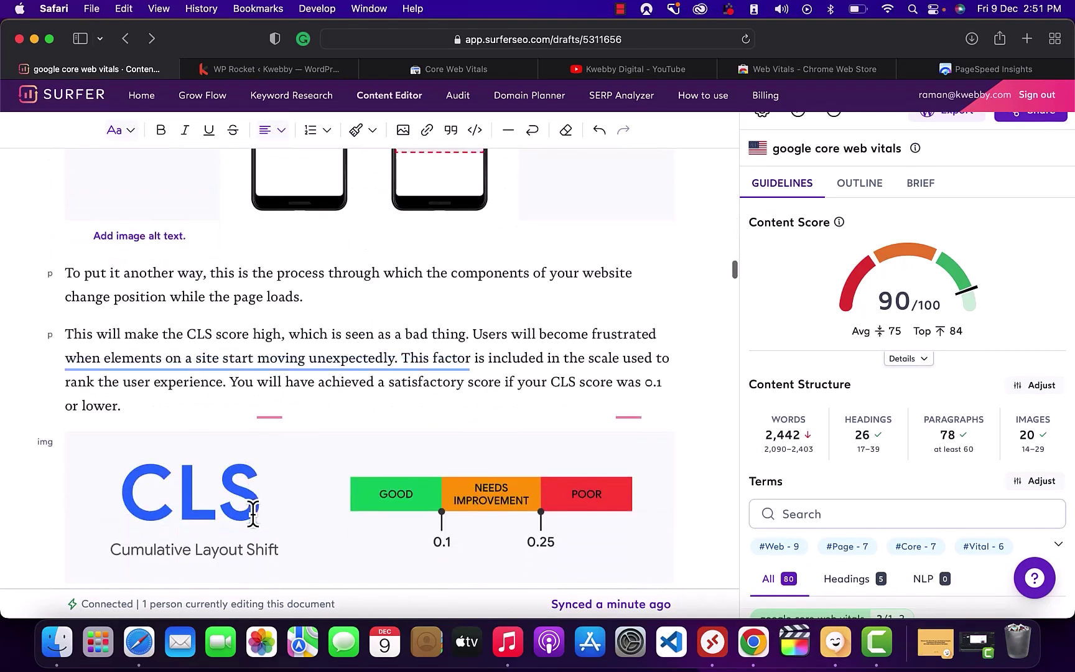
pyautogui.scroll(-20, 253, 512)
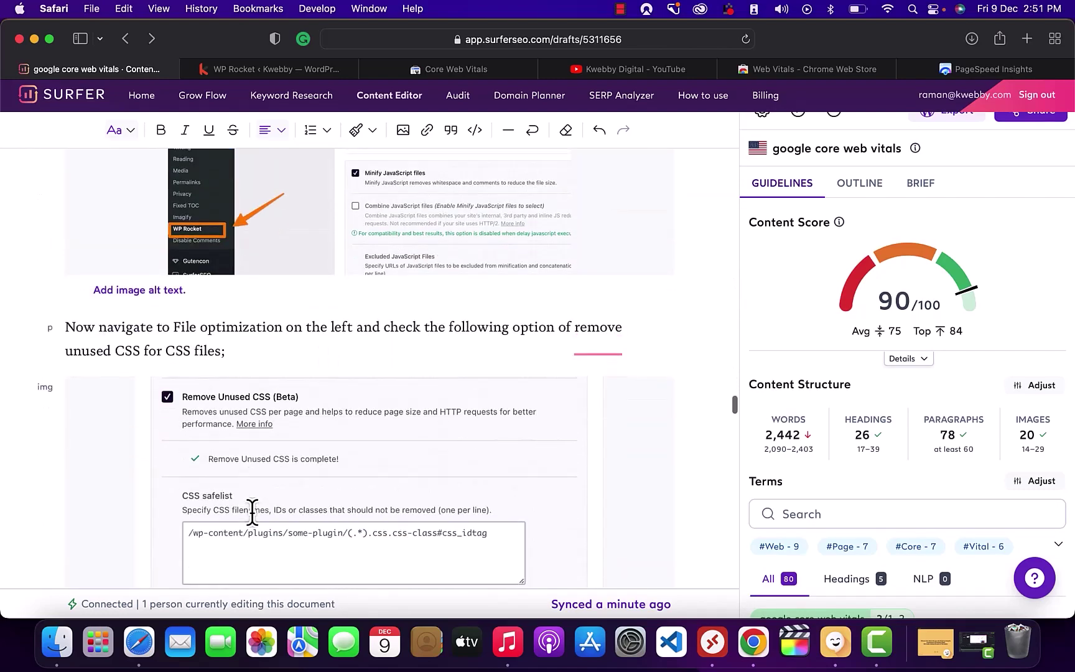
pyautogui.scroll(-15, 252, 512)
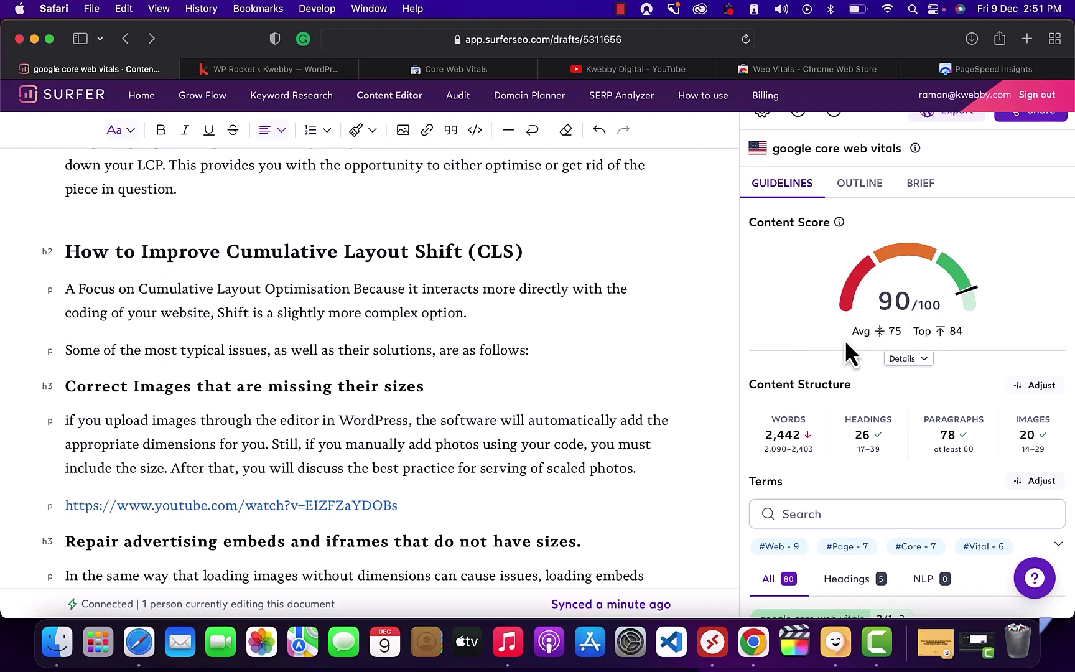
pyautogui.scroll(-1, 828, 309)
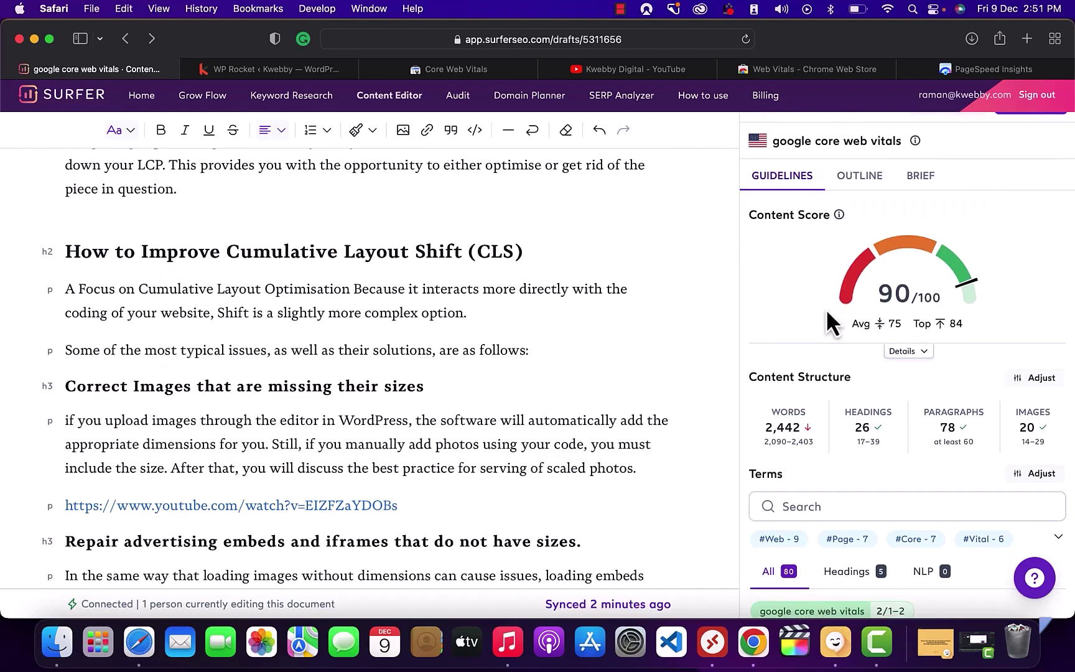
pyautogui.scroll(2, 420, 361)
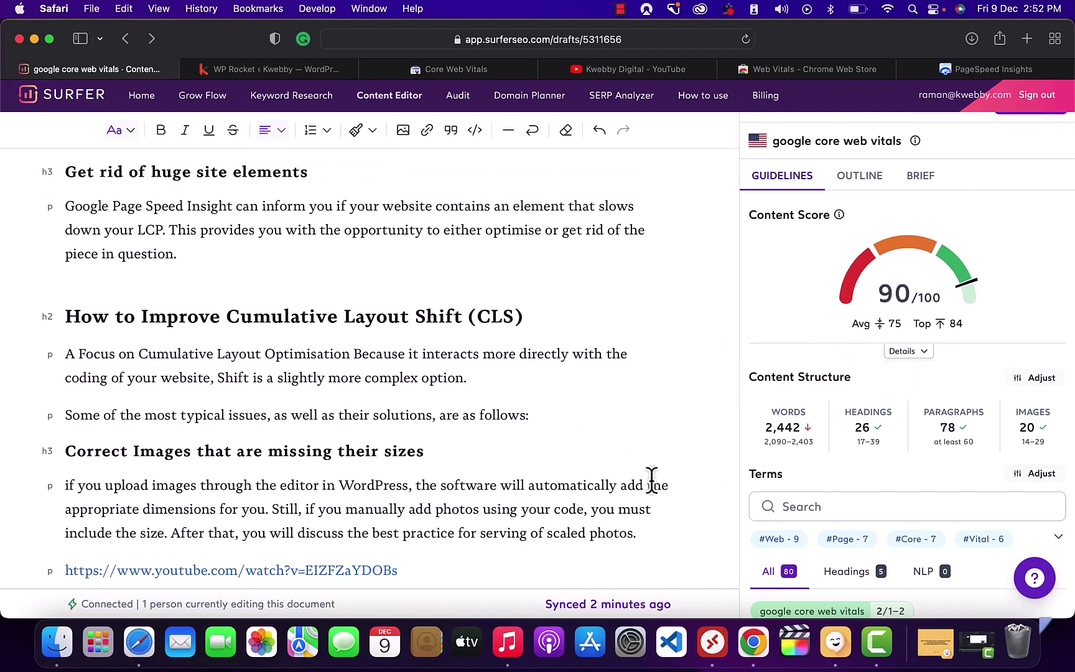
pyautogui.scroll(-10, 513, 428)
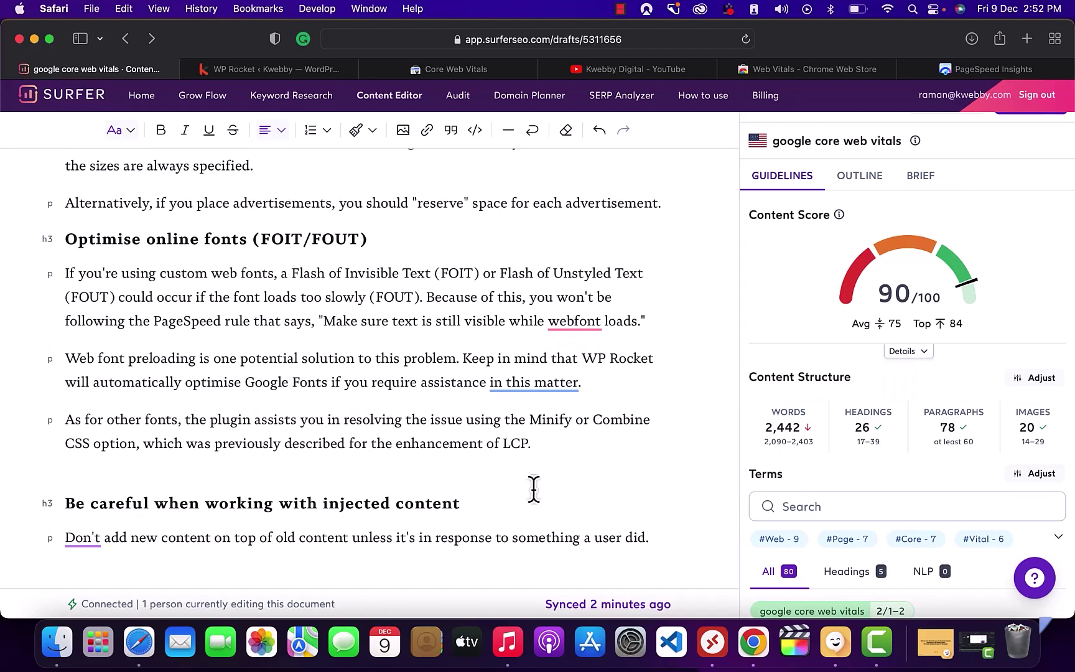
# Open the competitor settings, compare the content scores of the ranking pages with the article's, and close the settings.
pyautogui.scroll(2, 807, 409)
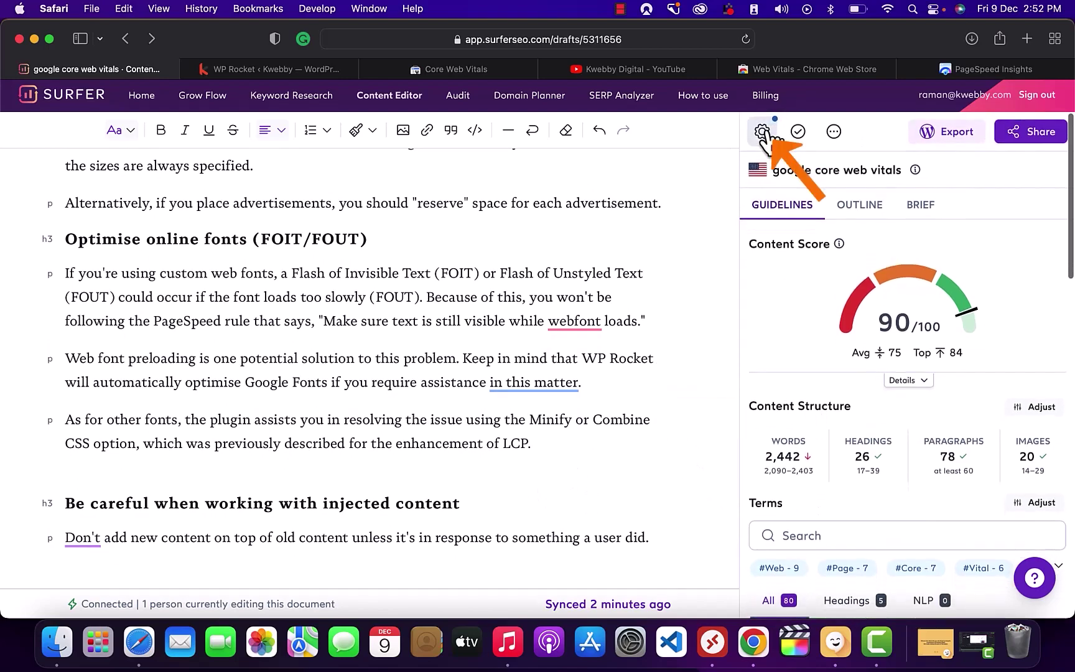
pyautogui.click(762, 132)
pyautogui.scroll(-5, 528, 267)
pyautogui.scroll(5, 528, 267)
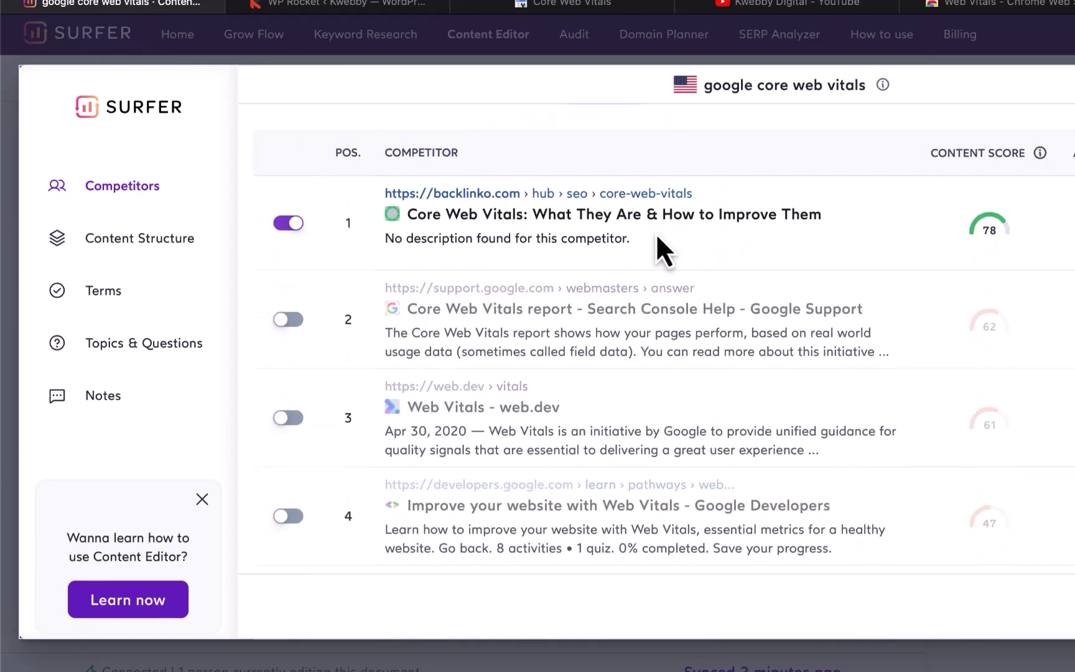
pyautogui.scroll(-10, 952, 293)
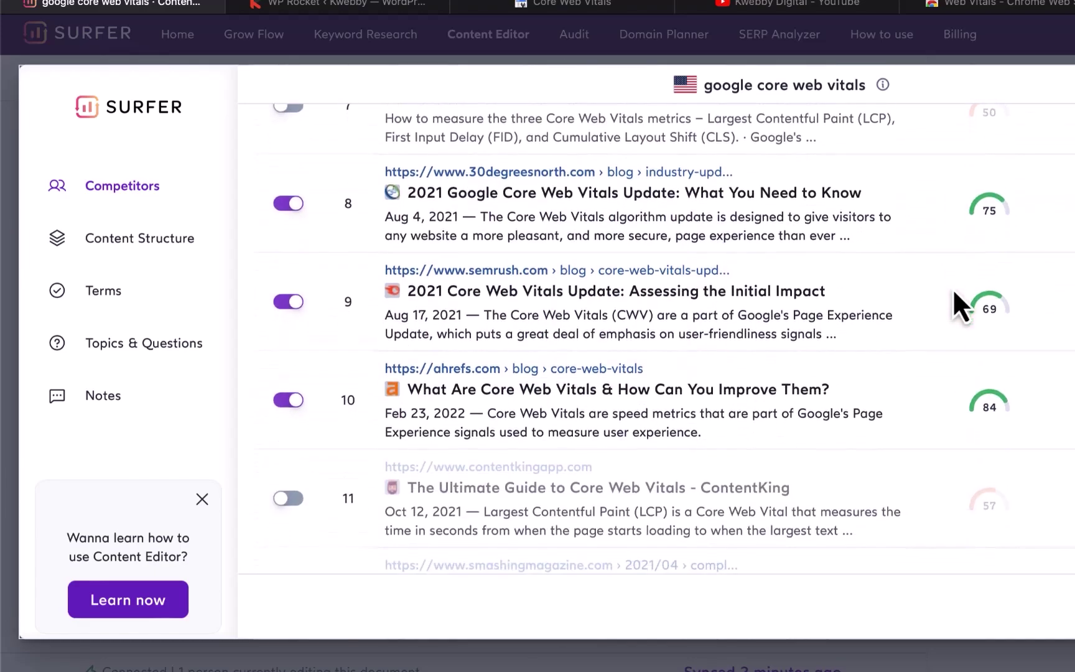
pyautogui.scroll(-2, 953, 336)
pyautogui.scroll(-8, 952, 369)
pyautogui.scroll(-9, 952, 369)
pyautogui.scroll(6, 953, 369)
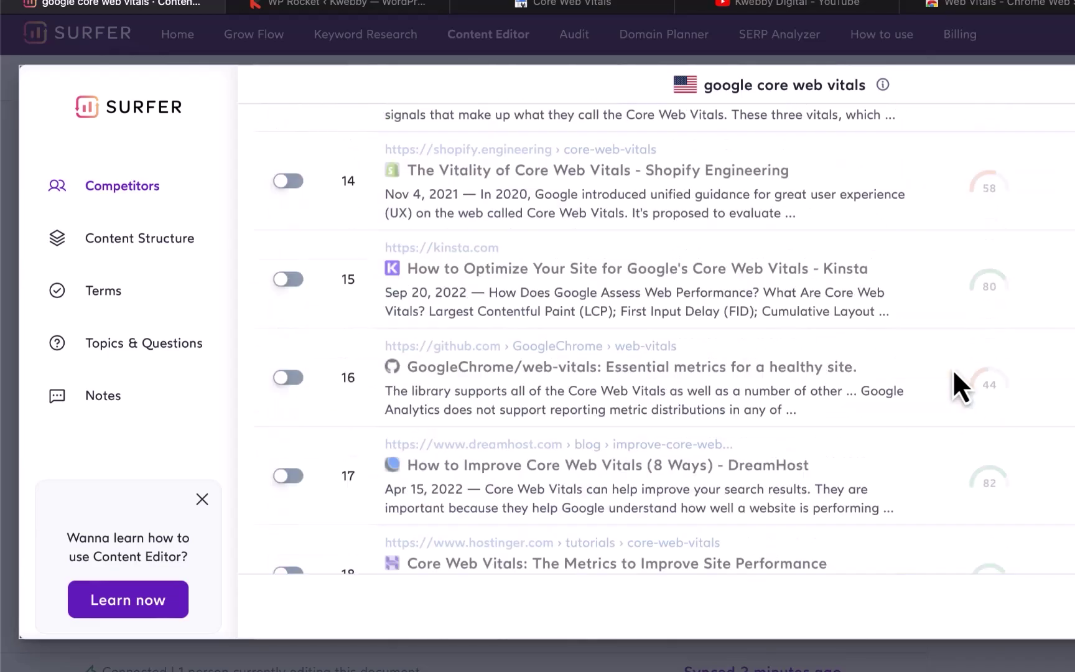
pyautogui.scroll(6, 955, 376)
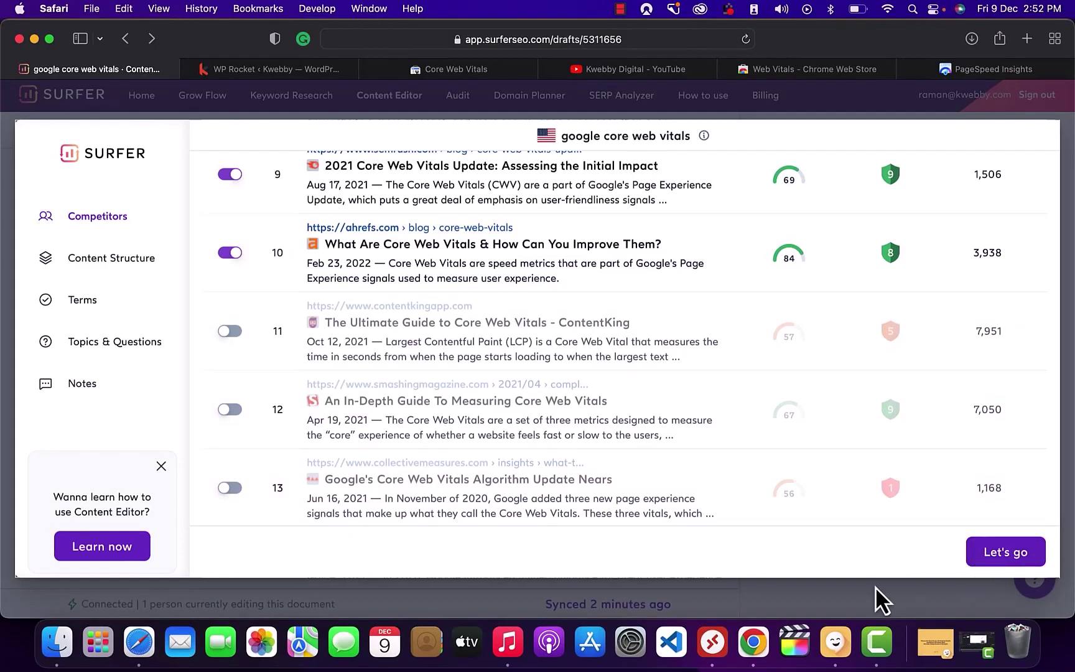
pyautogui.click(895, 592)
# Check the word, heading, paragraph and image targets and examine which suggested terms still fall short of their recommended usage.
pyautogui.scroll(-2, 835, 388)
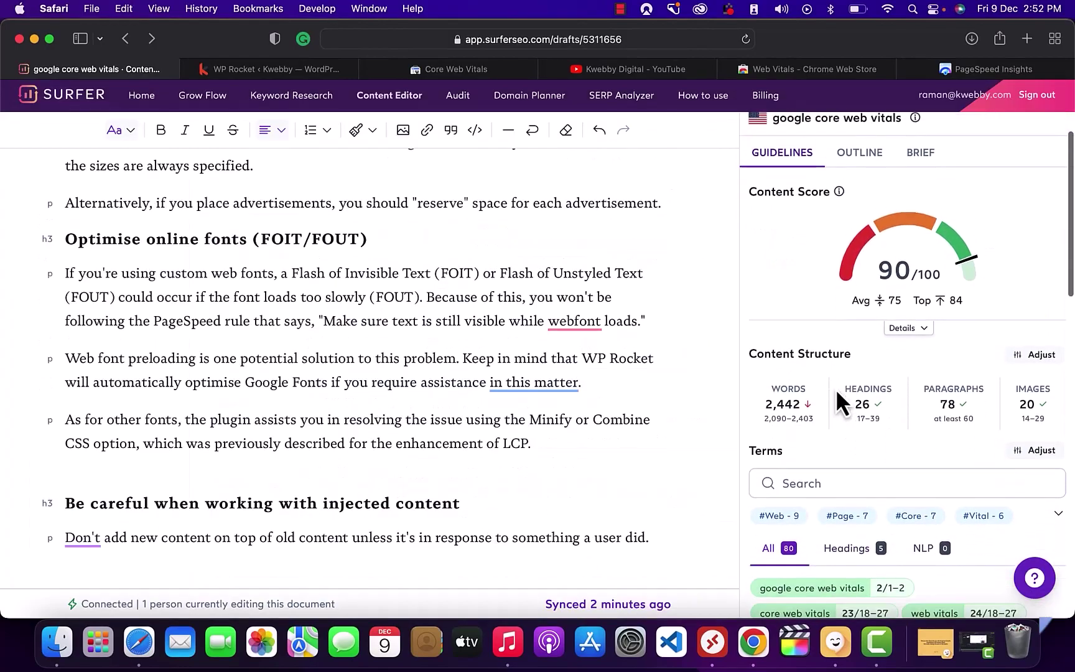
pyautogui.scroll(-2, 795, 451)
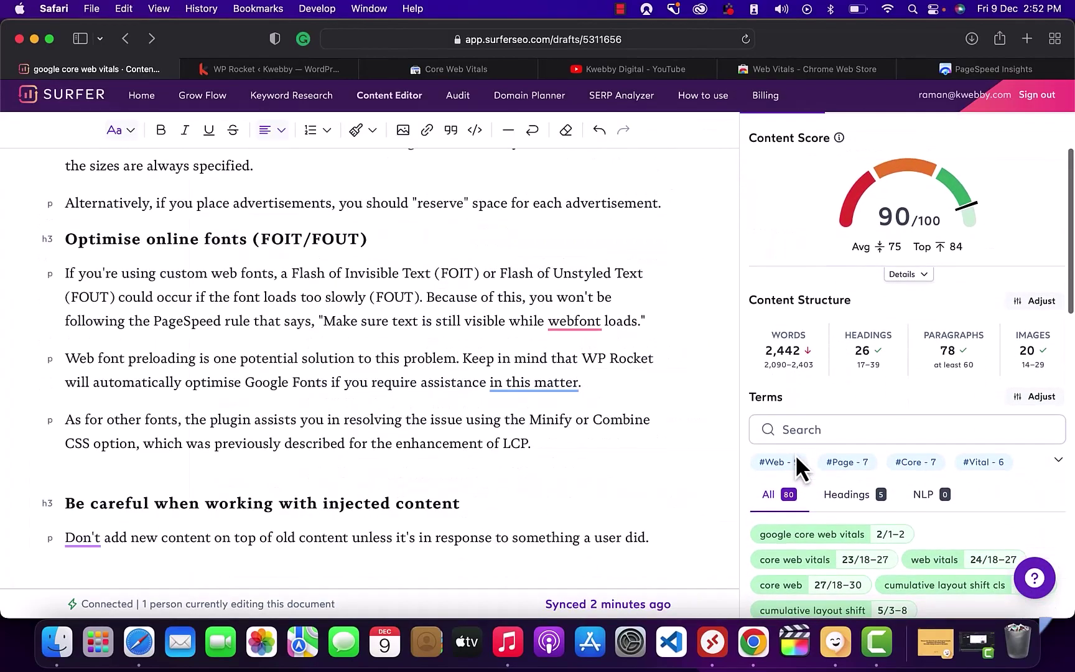
pyautogui.moveTo(843, 359)
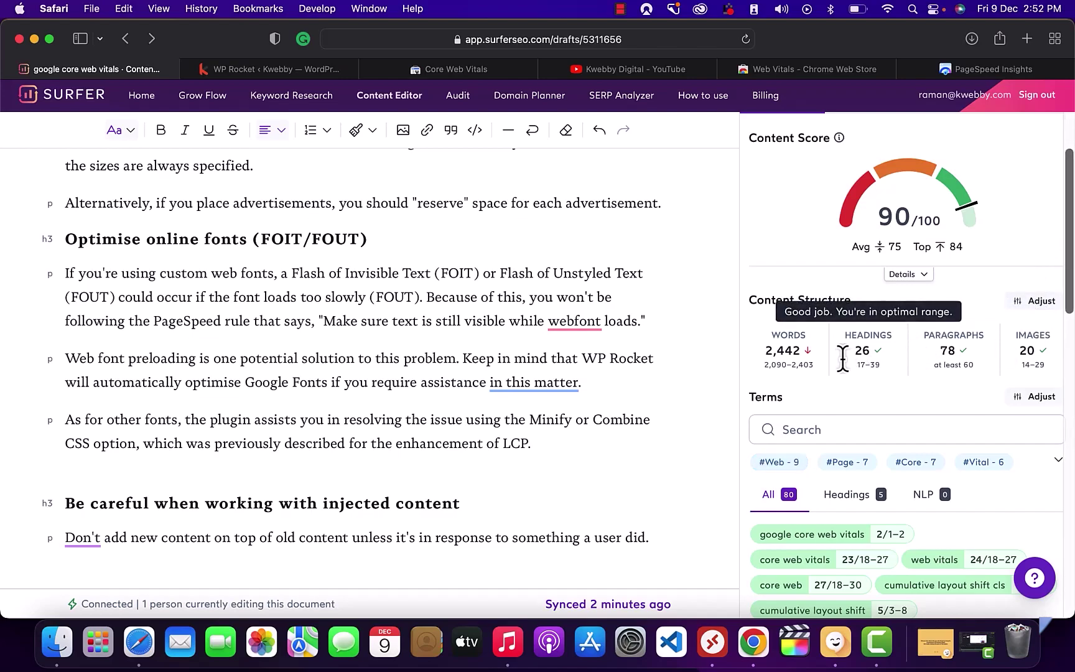
pyautogui.moveTo(784, 371)
pyautogui.scroll(-1, 784, 370)
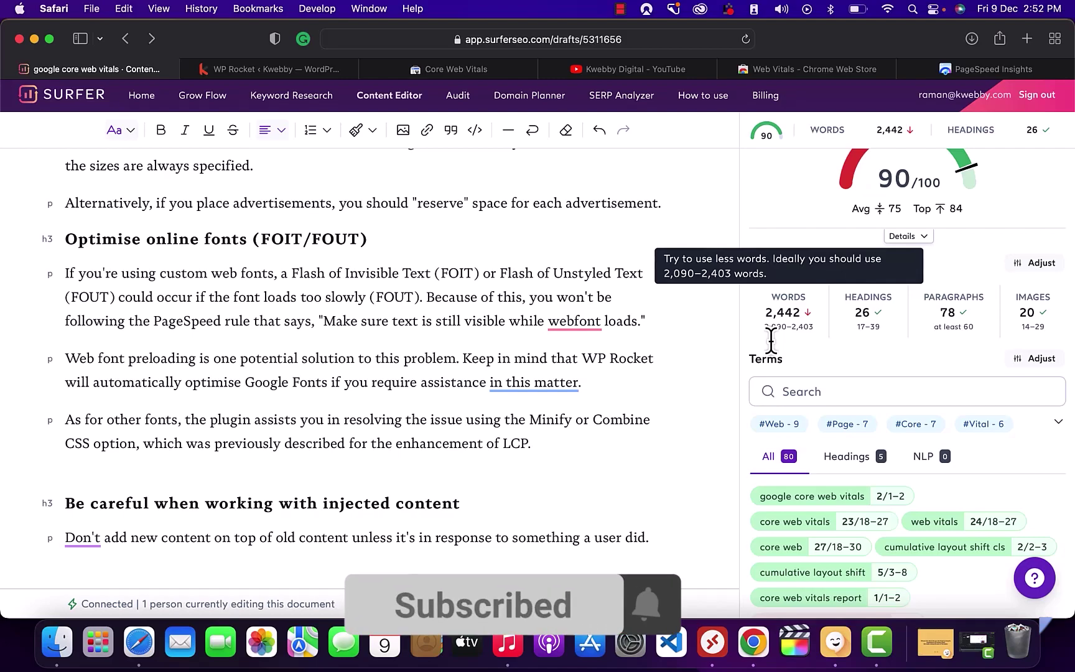
pyautogui.scroll(-4, 762, 392)
pyautogui.scroll(-2, 765, 404)
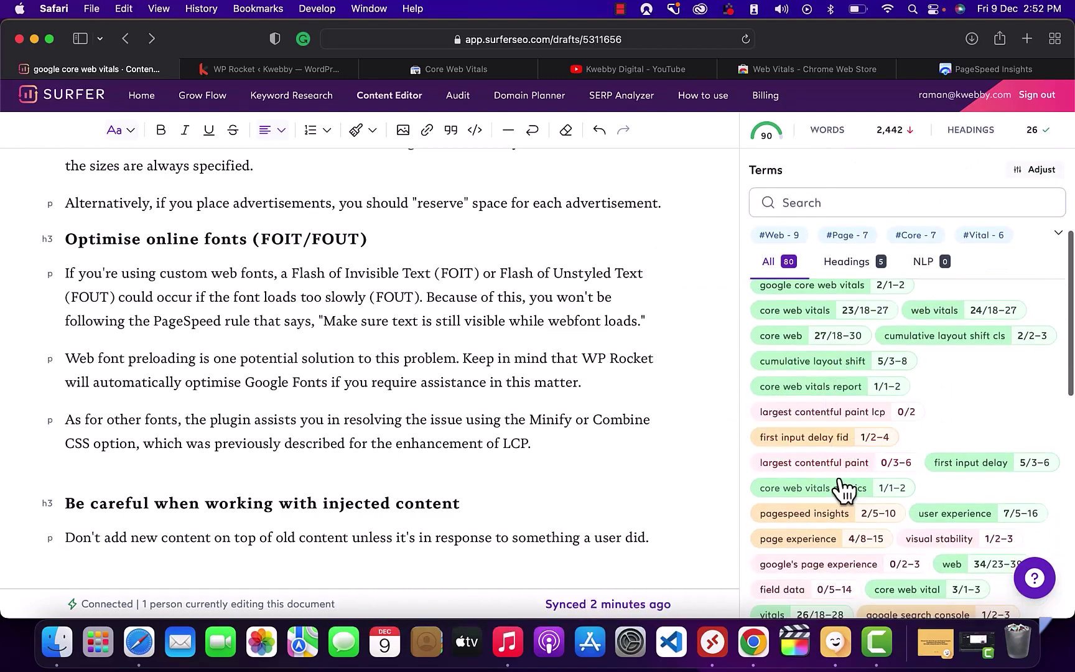
pyautogui.scroll(-2, 845, 485)
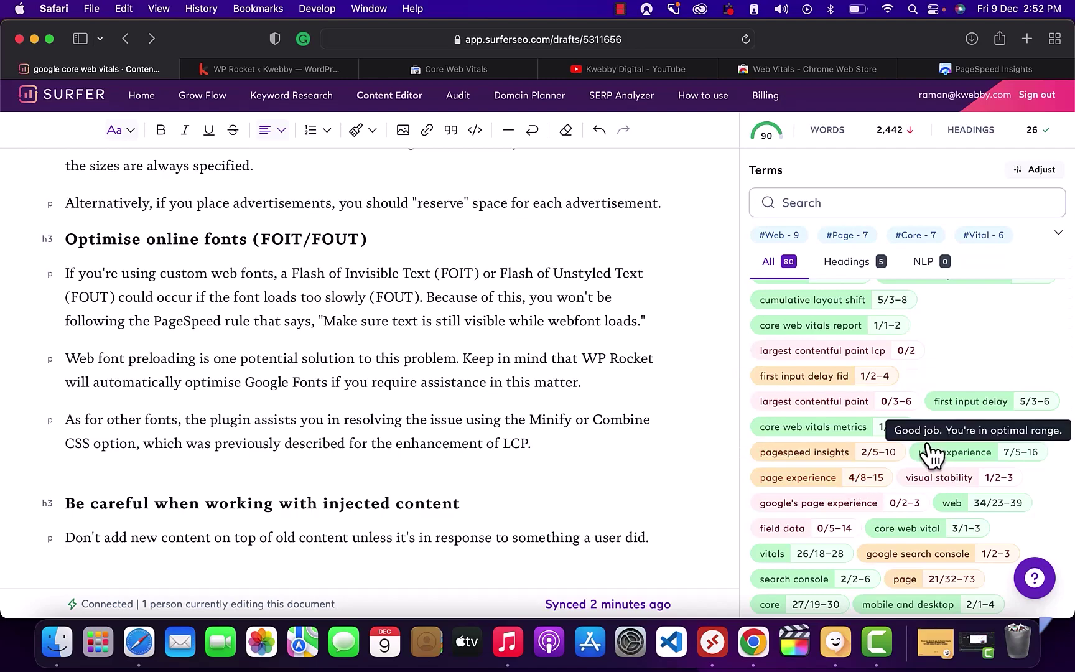
pyautogui.scroll(1, 909, 371)
pyautogui.scroll(-1, 910, 371)
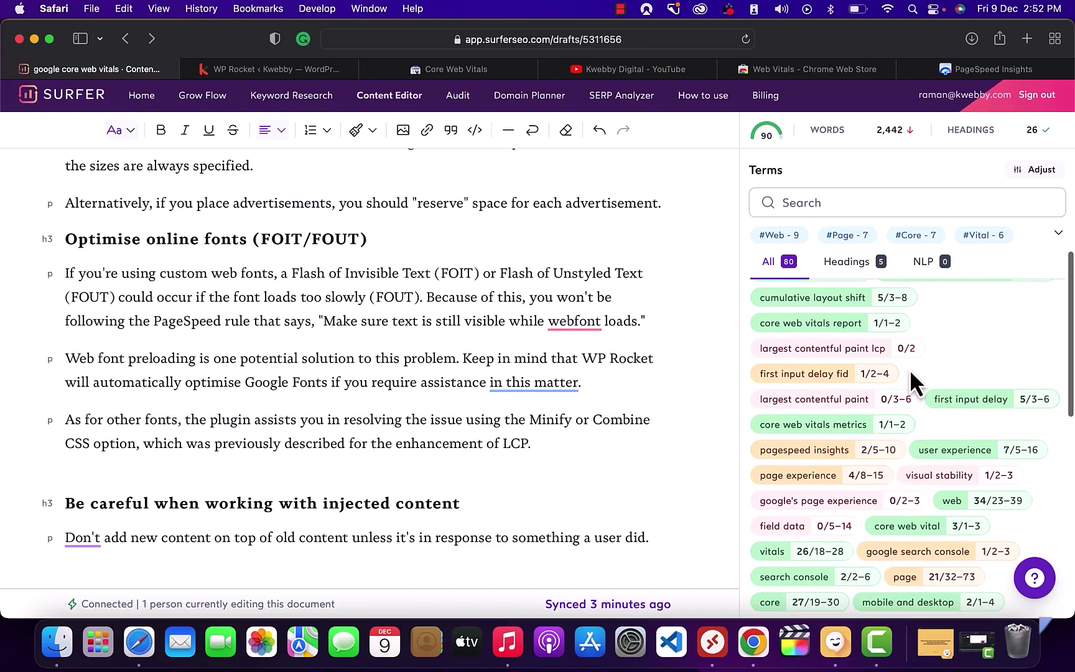
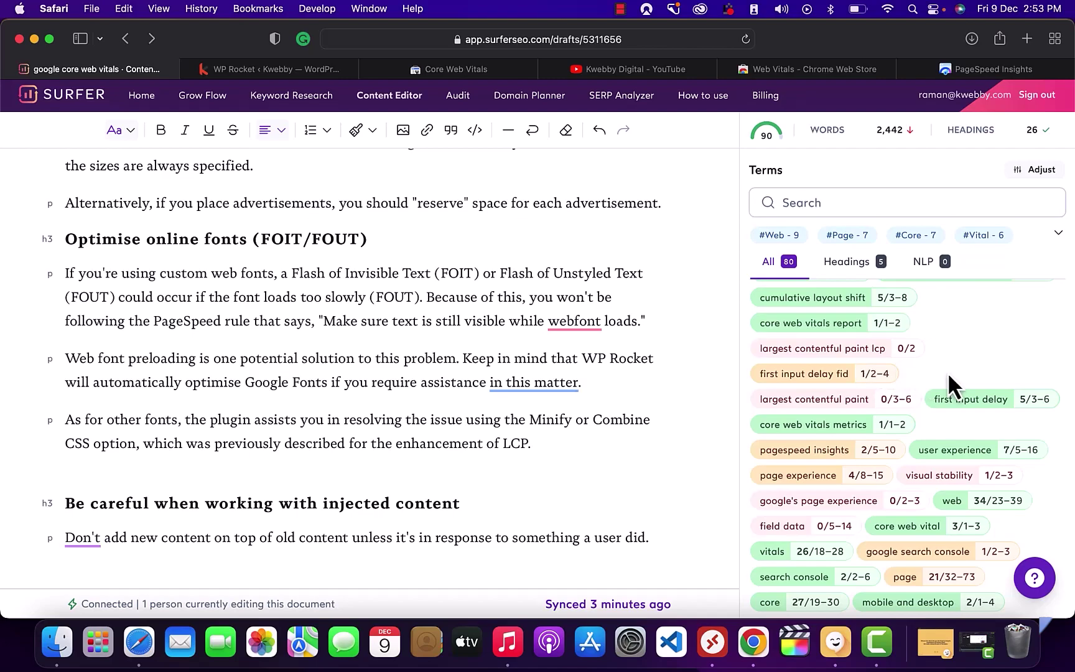
pyautogui.scroll(-1, 940, 380)
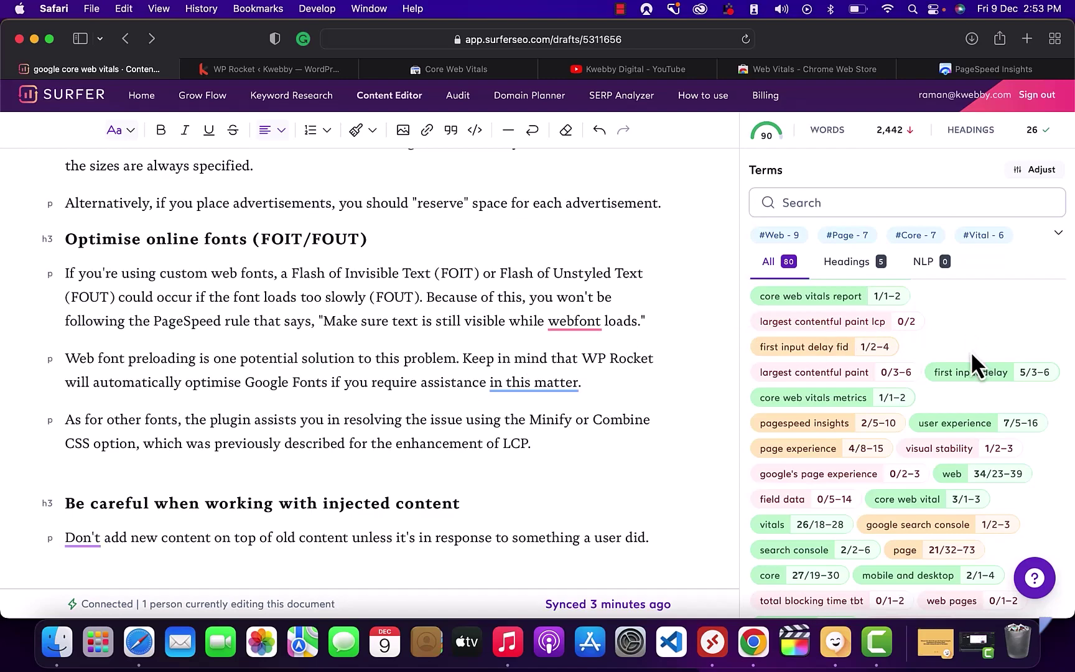
pyautogui.scroll(-2, 972, 350)
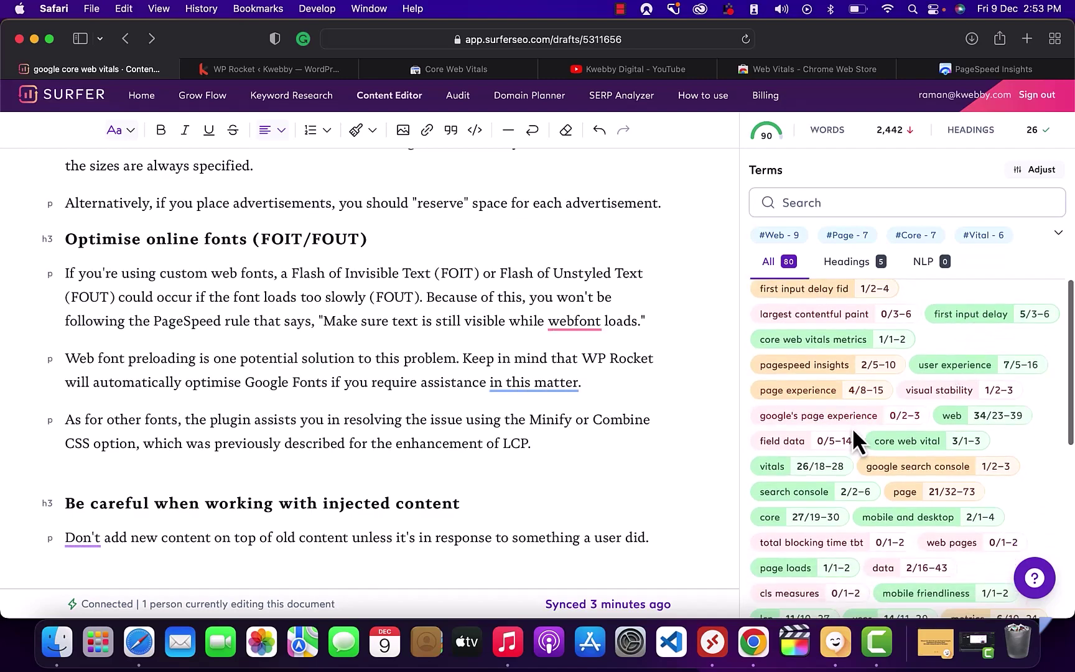
# Examine the rest of the suggested terms against their recommended usage, along with the content score and the target keyword.
pyautogui.scroll(-5, 854, 430)
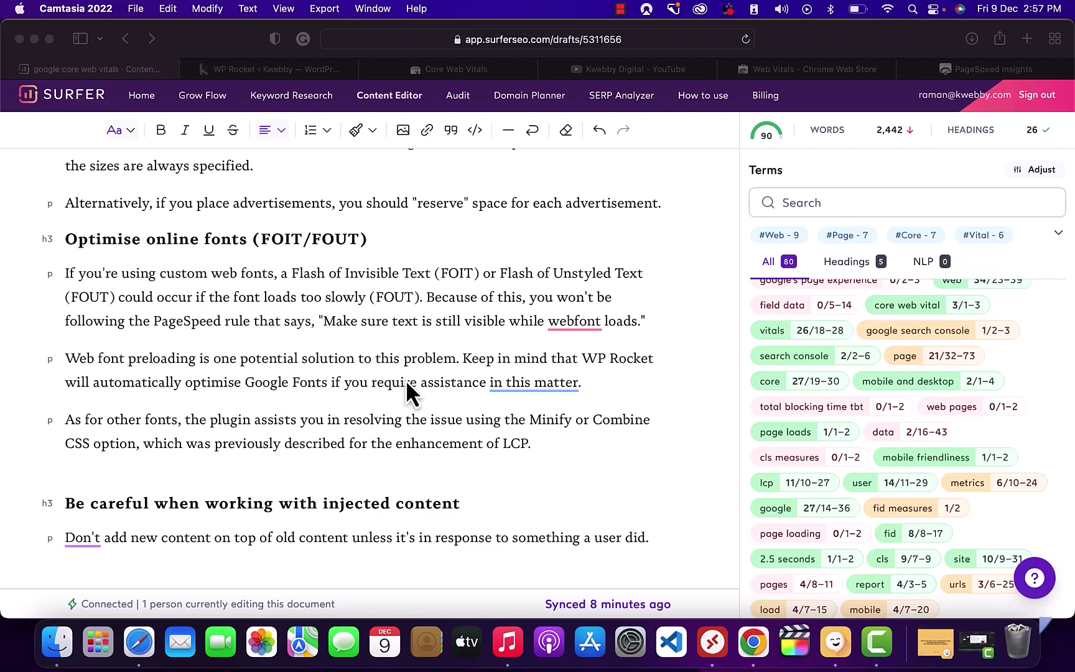
pyautogui.scroll(-1, 788, 373)
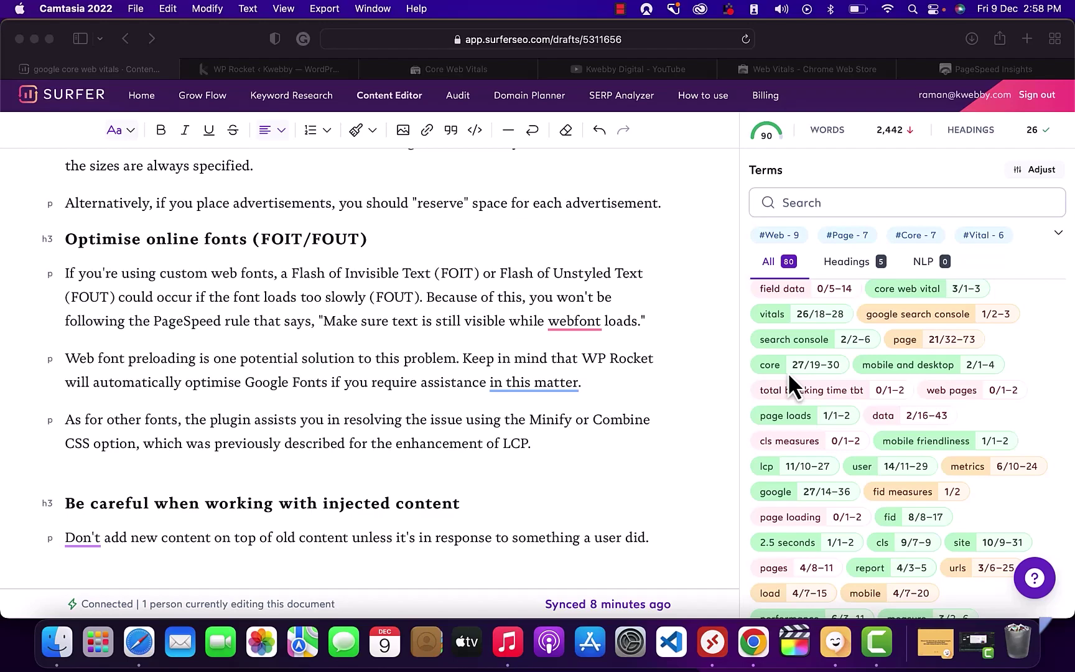
pyautogui.scroll(-2, 683, 486)
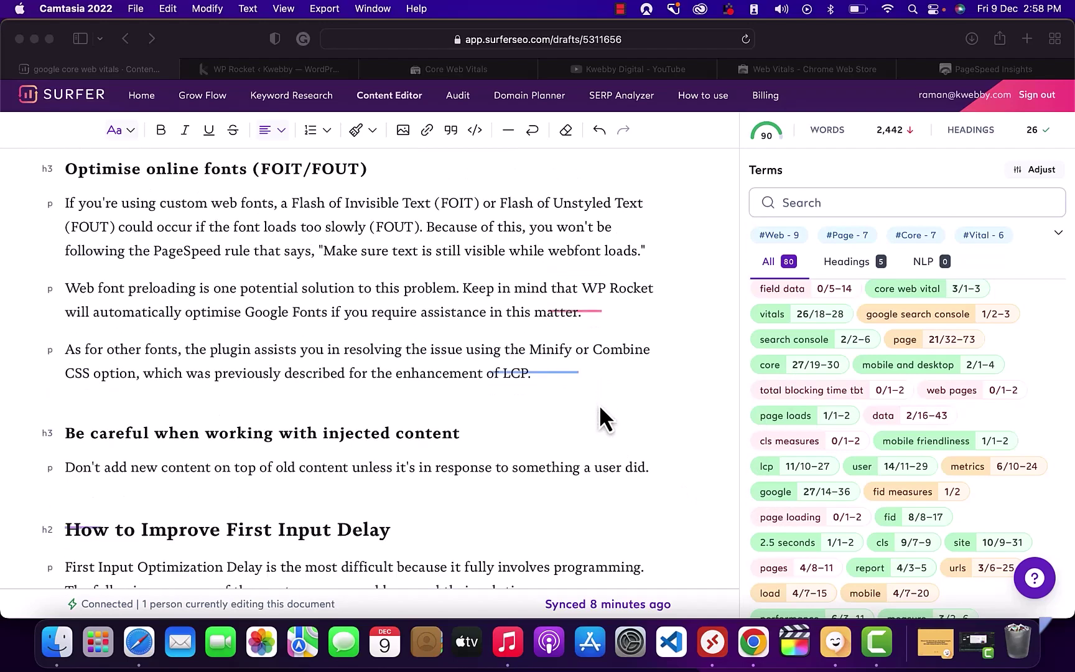
pyautogui.scroll(10, 1021, 370)
pyautogui.scroll(-5, 1000, 375)
pyautogui.scroll(-5, 904, 418)
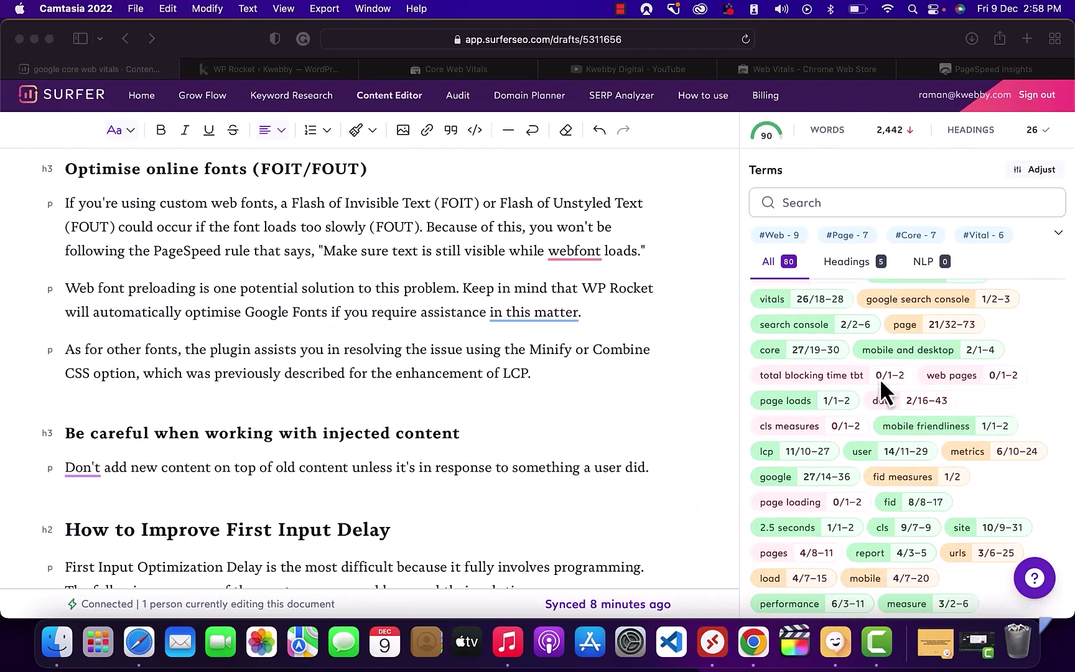
pyautogui.scroll(1, 909, 457)
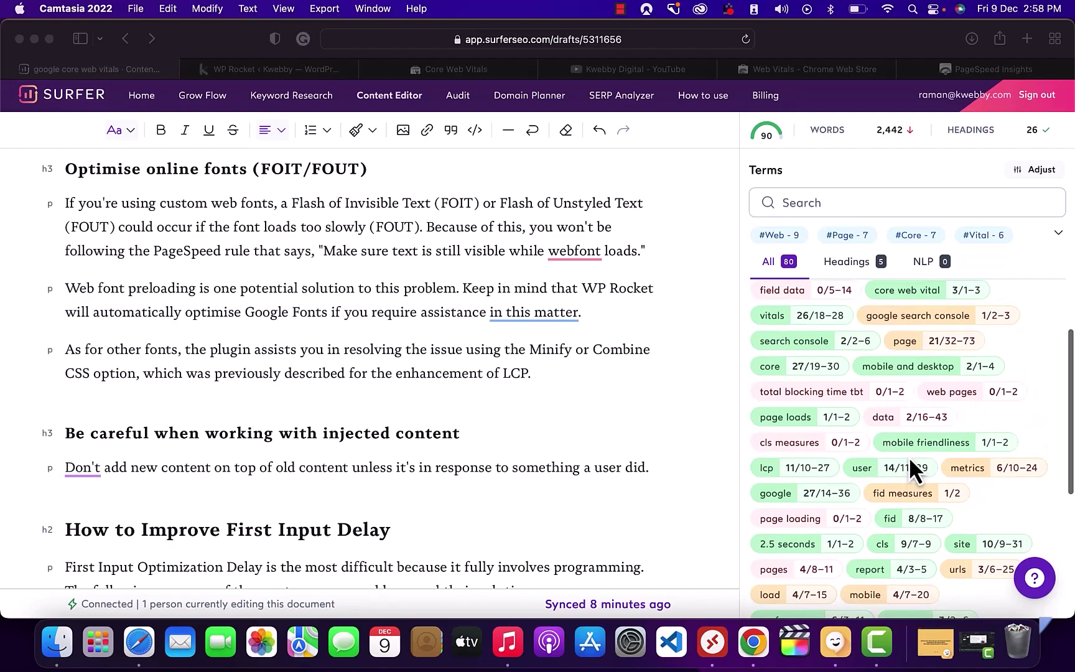
pyautogui.scroll(-5, 910, 360)
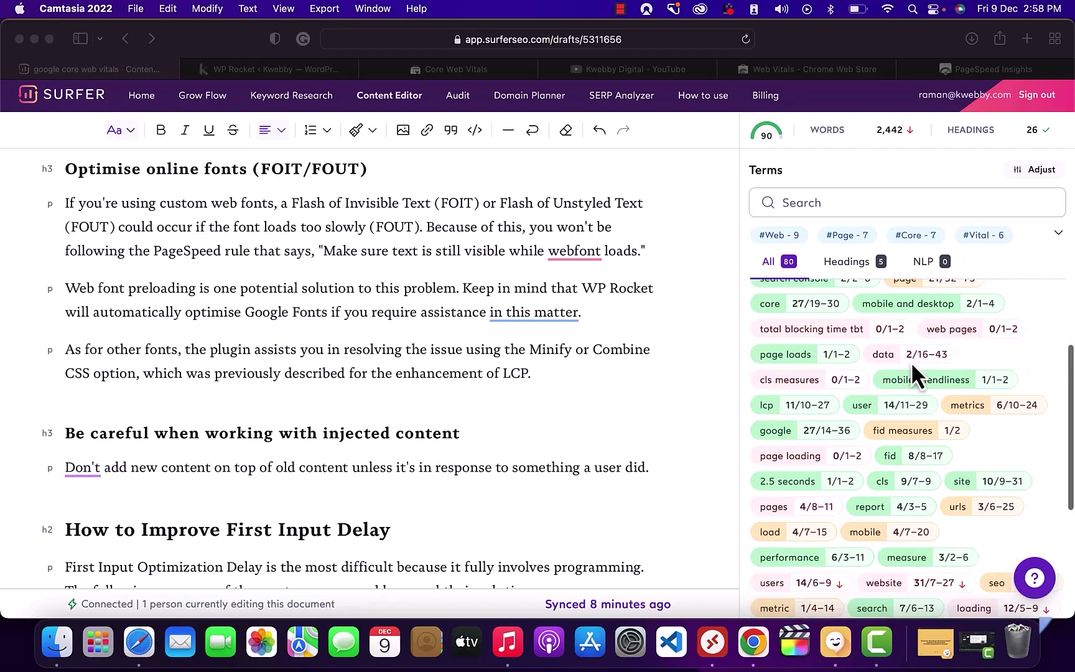
pyautogui.scroll(-2, 868, 497)
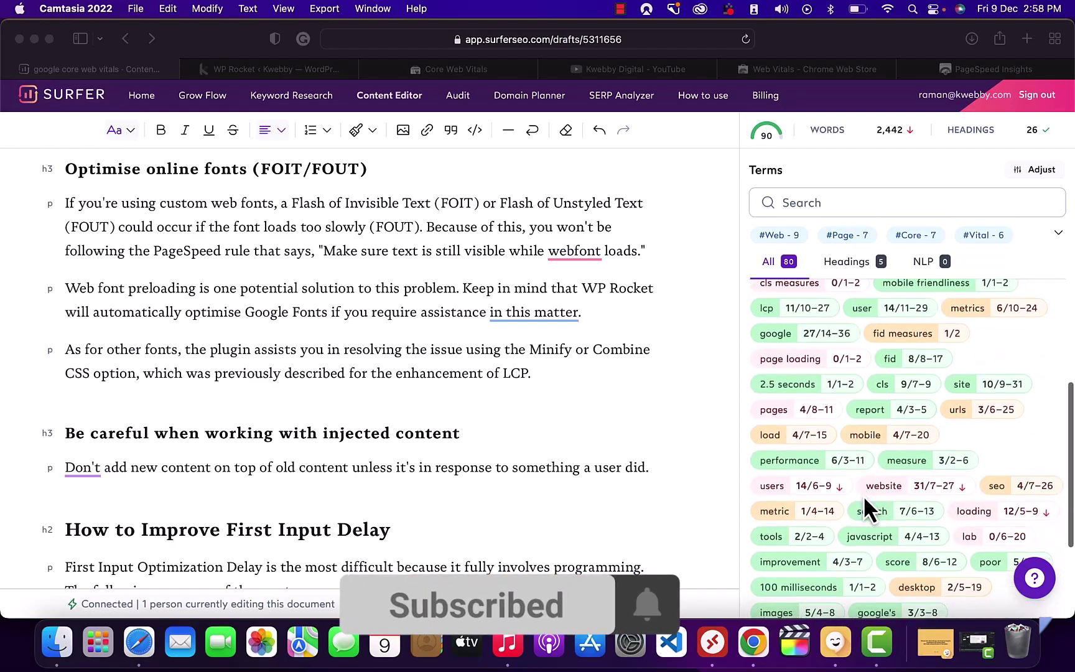
pyautogui.scroll(-5, 946, 457)
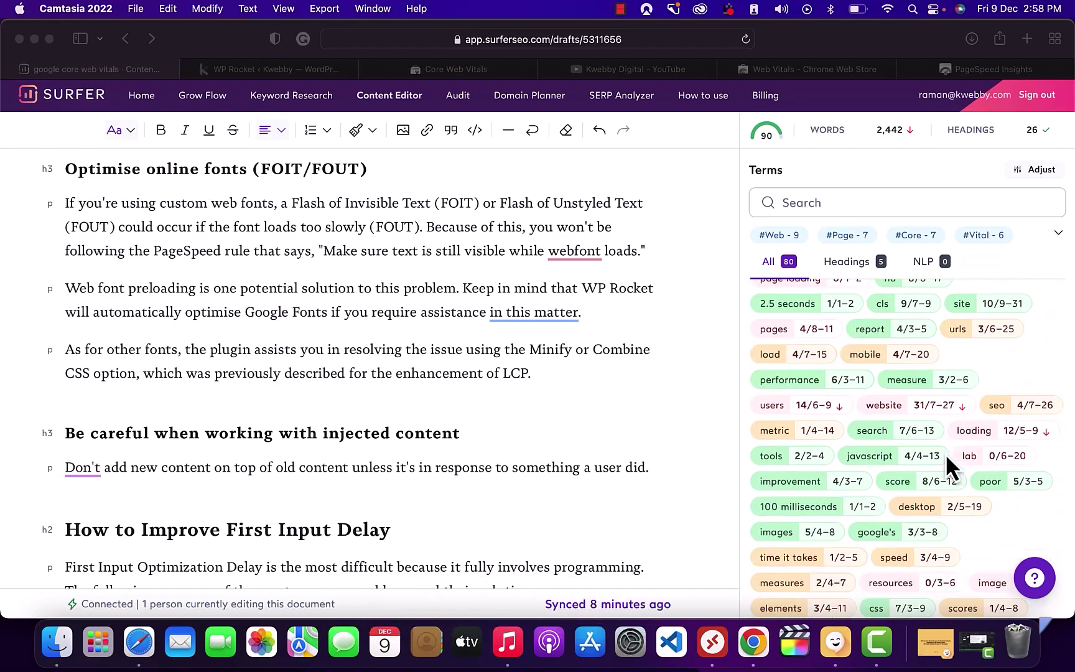
pyautogui.scroll(-5, 946, 461)
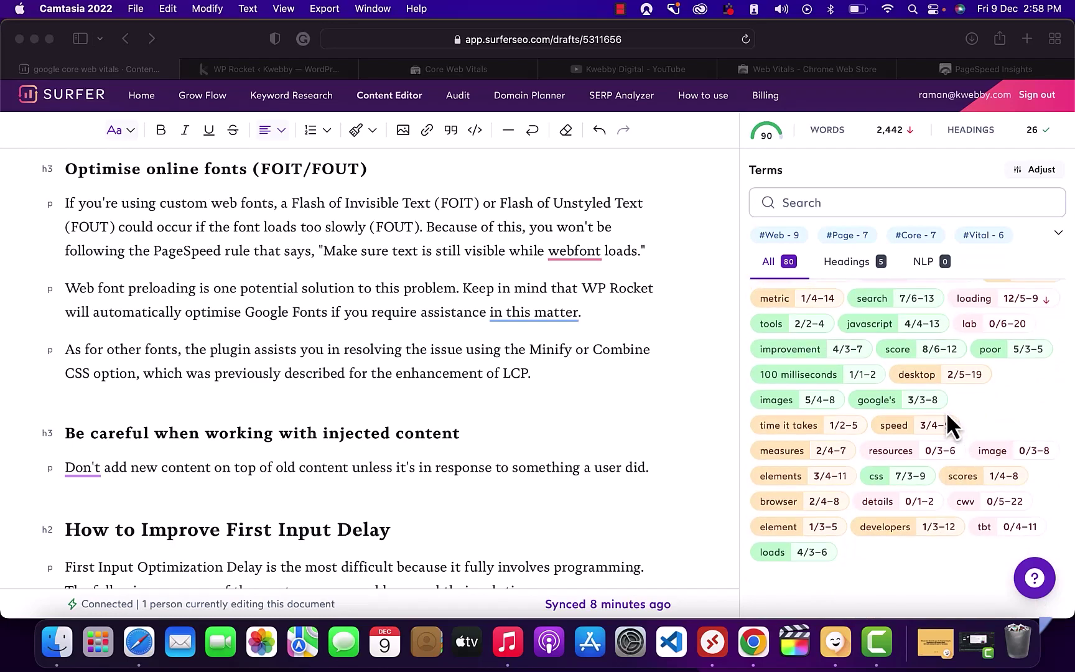
pyautogui.scroll(10, 913, 297)
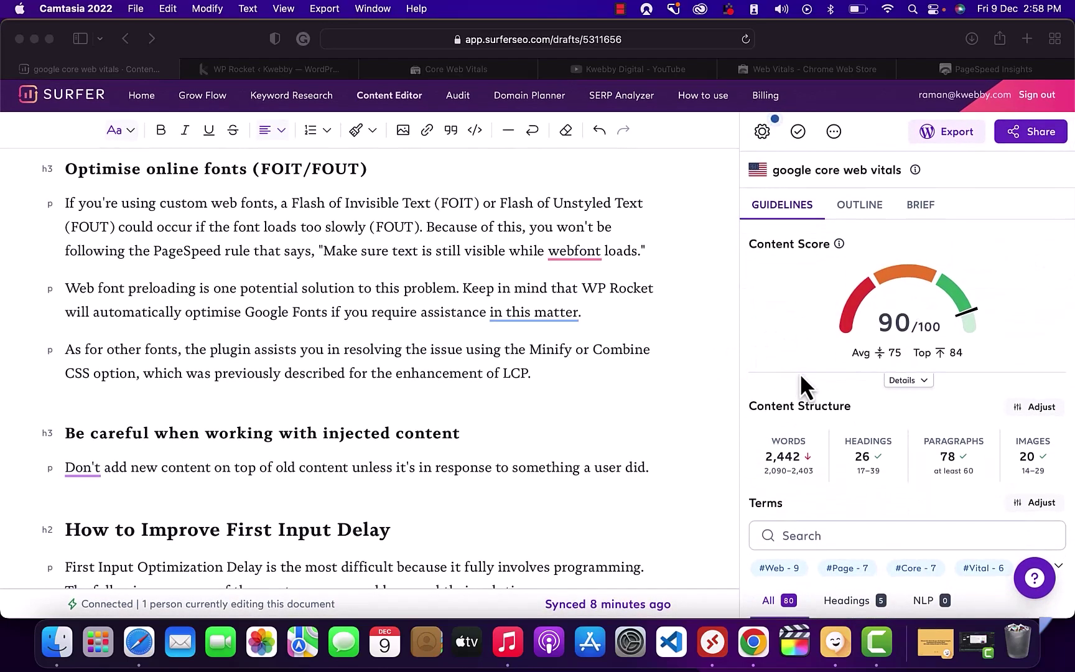
pyautogui.click(880, 164)
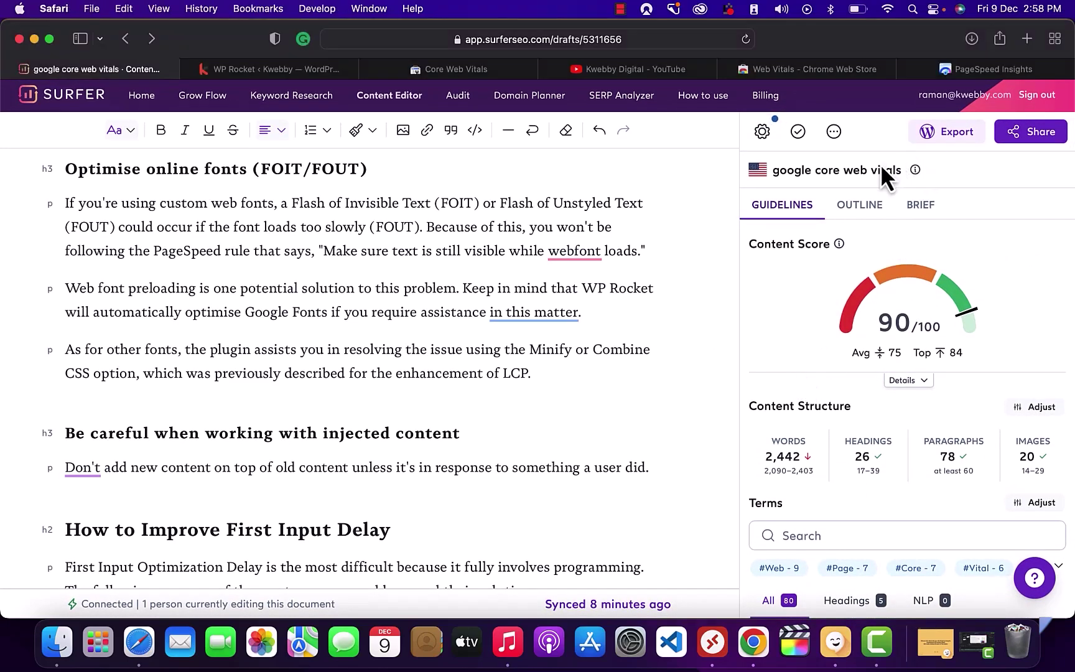
pyautogui.tripleClick(881, 164)
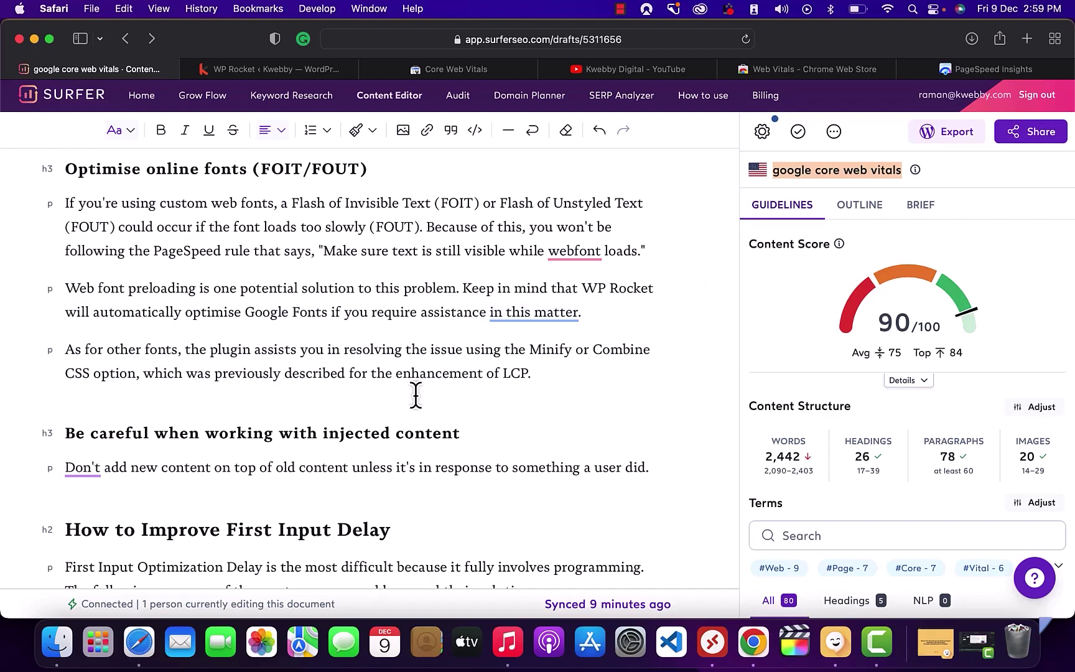
# Delete the empty paragraph between the "Good Score for LCP, CLS, FID measures" heading and the "Largest Contextual Paint (LCP)" heading.
pyautogui.scroll(-10, 538, 410)
pyautogui.scroll(15, 538, 411)
pyautogui.scroll(10, 538, 411)
pyautogui.scroll(-8, 514, 469)
pyautogui.scroll(-10, 514, 467)
pyautogui.scroll(5, 512, 468)
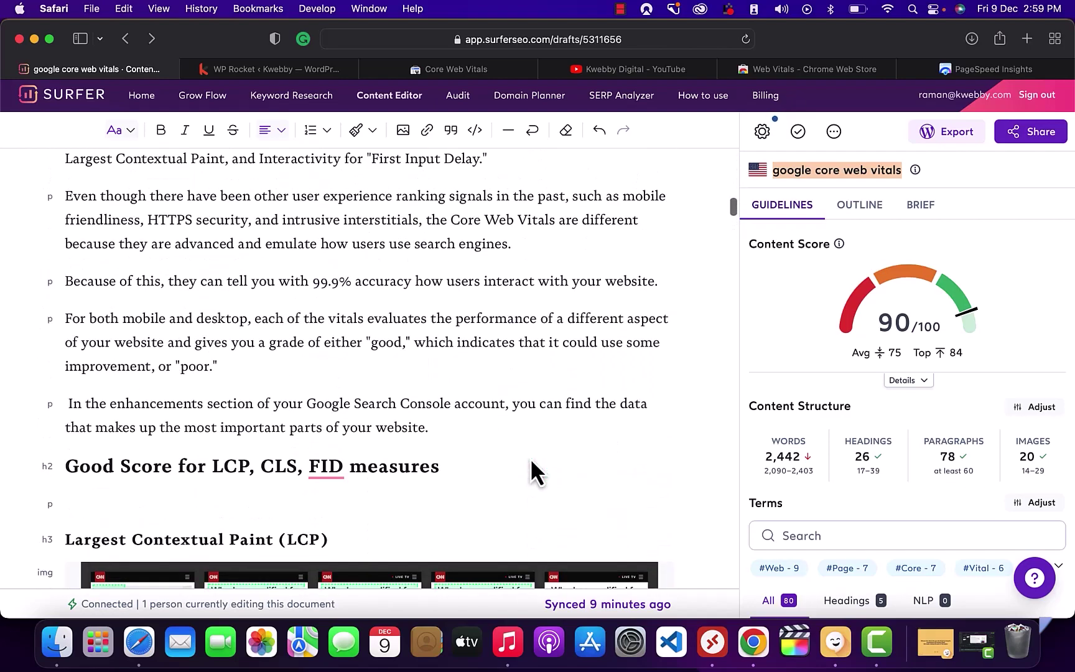
pyautogui.click(280, 511)
pyautogui.press('BackSpace')
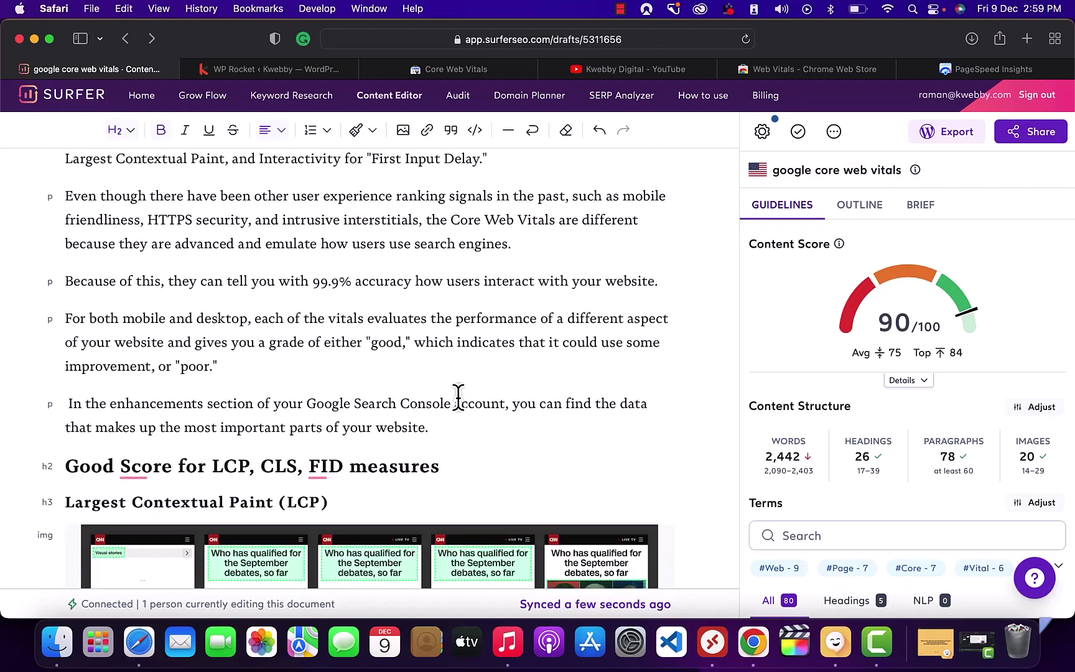
pyautogui.scroll(2, 511, 384)
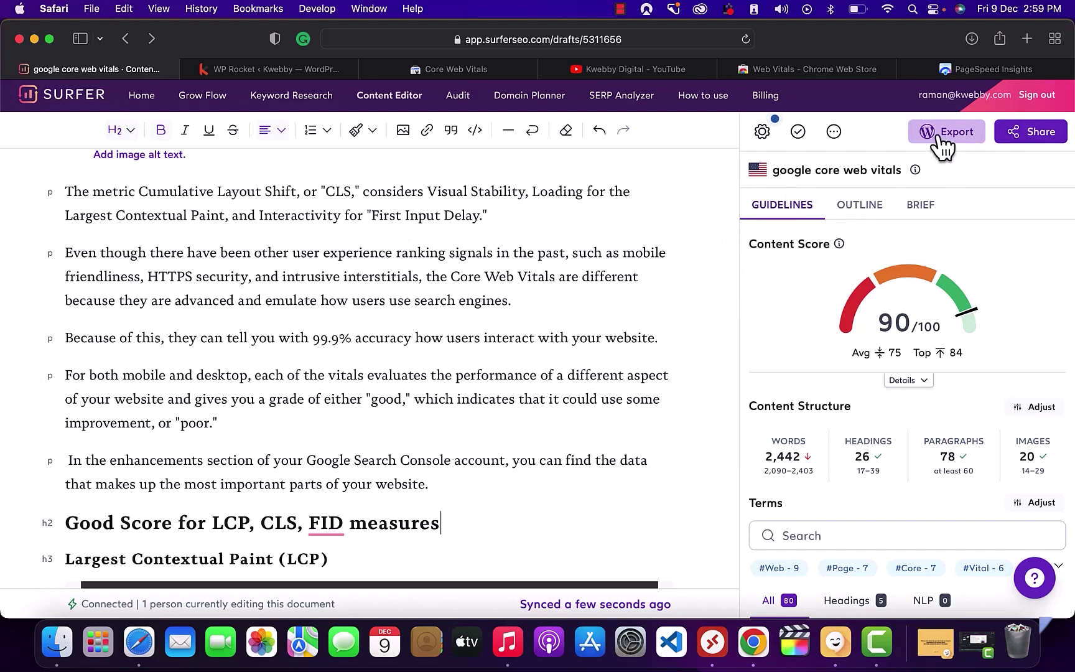
# Switch to the WordPress admin, open the SurferSEO plugin settings and check the connection status and export settings.
pyautogui.scroll(-3, 390, 435)
pyautogui.scroll(-5, 391, 436)
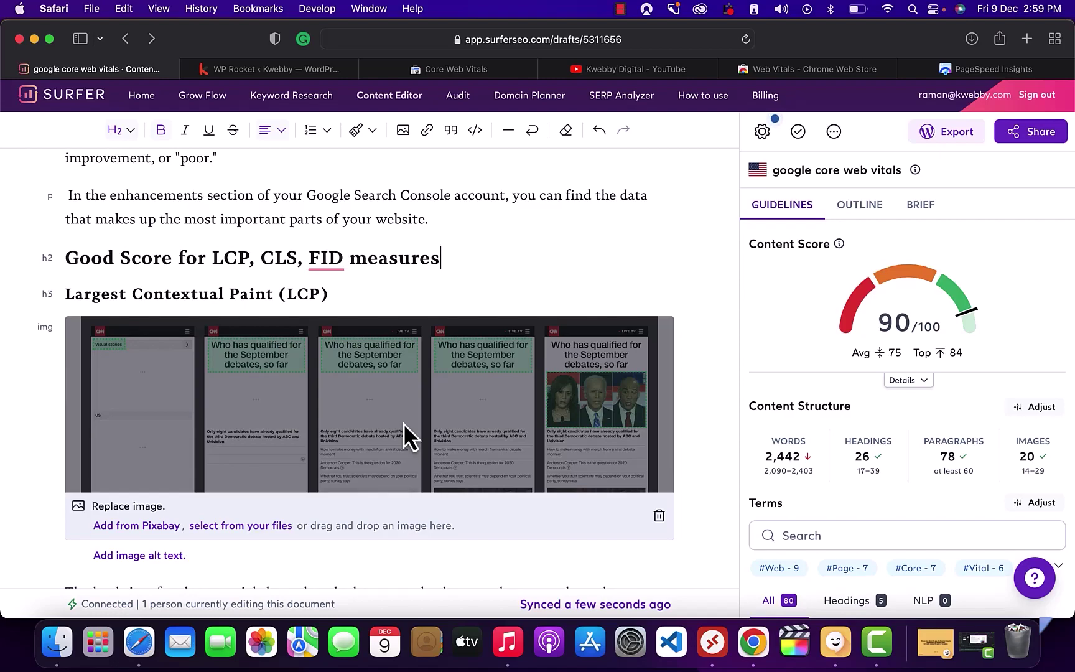
pyautogui.scroll(-1, 426, 412)
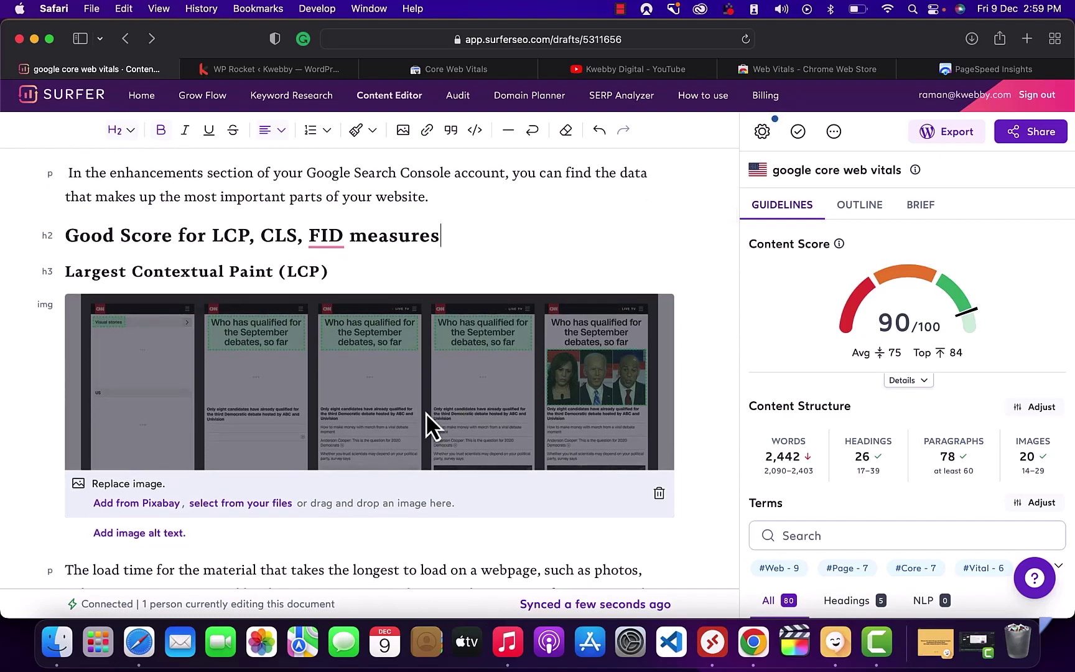
pyautogui.click(448, 76)
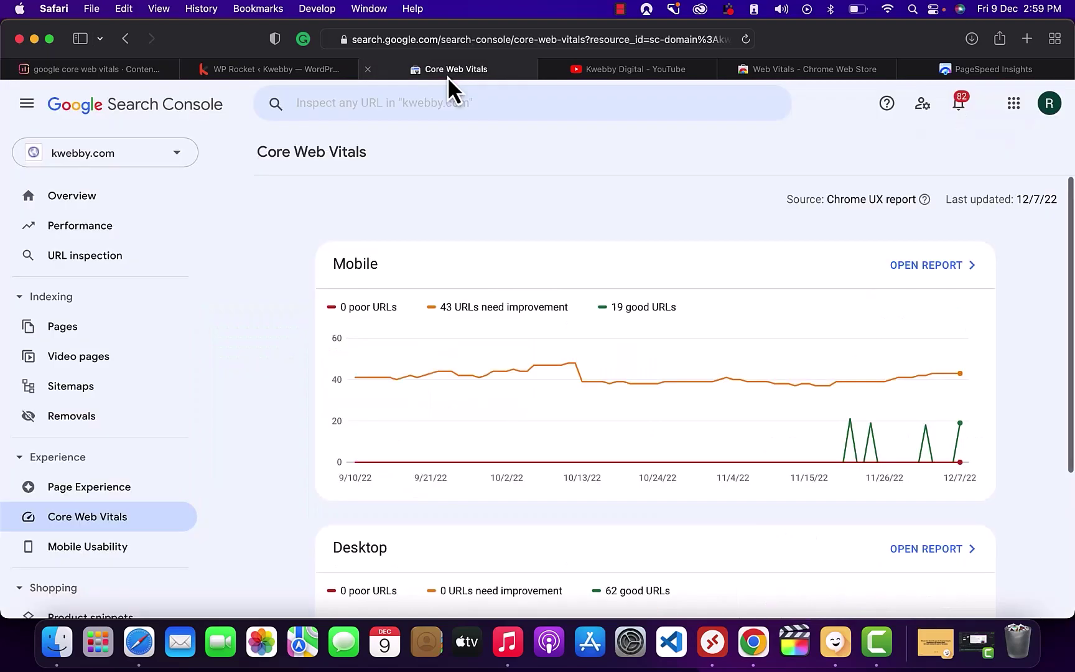
pyautogui.click(276, 75)
pyautogui.scroll(-20, 73, 585)
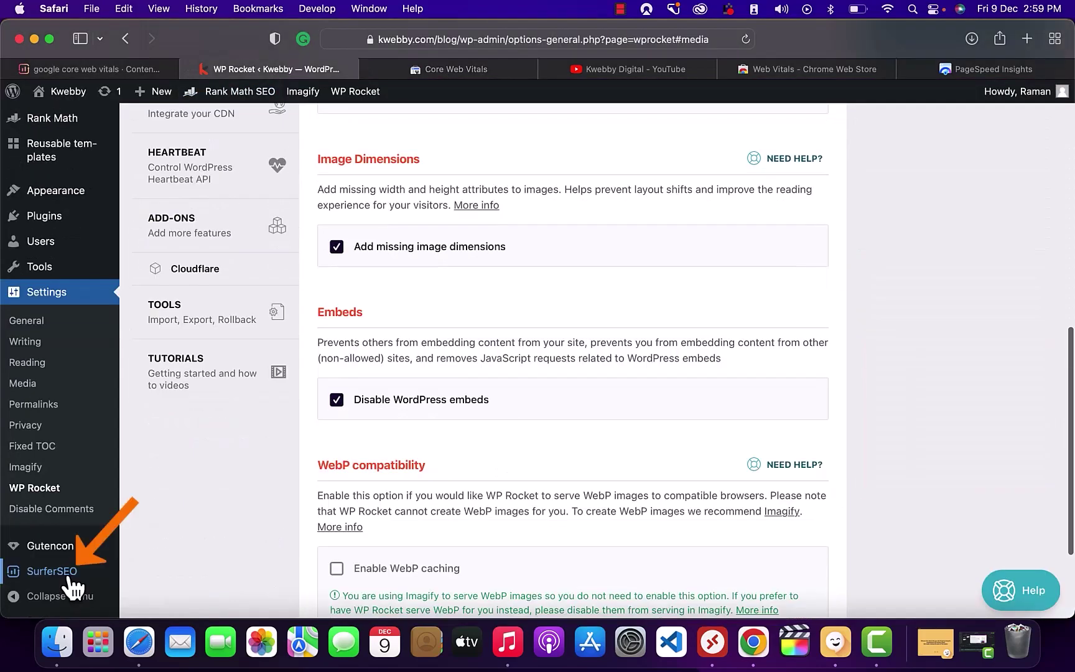
pyautogui.click(71, 578)
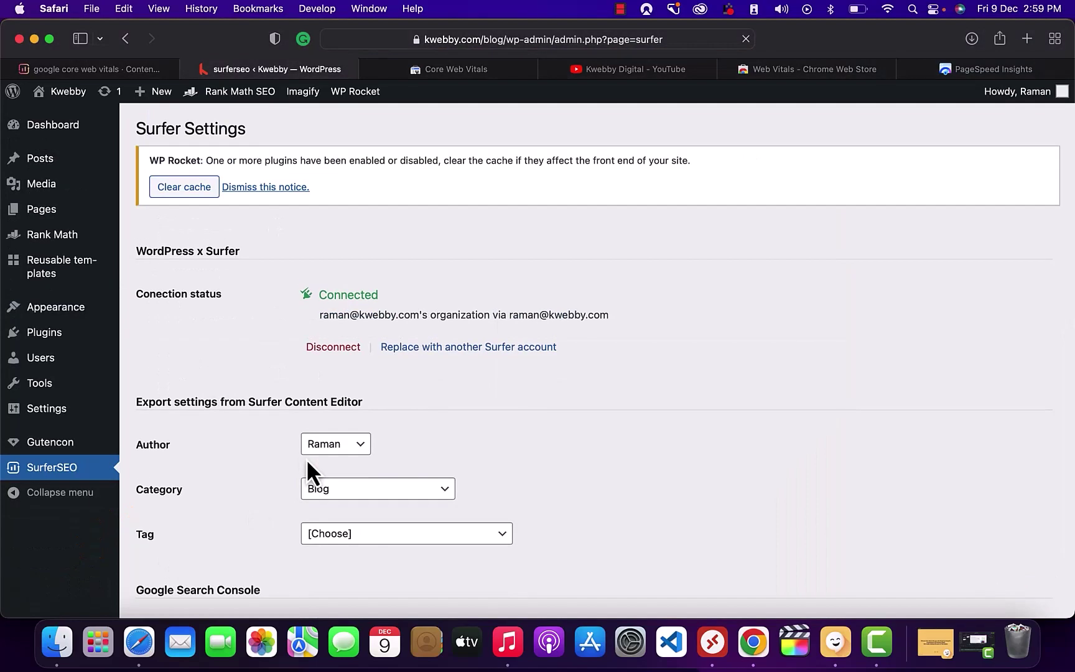
pyautogui.scroll(-1, 306, 459)
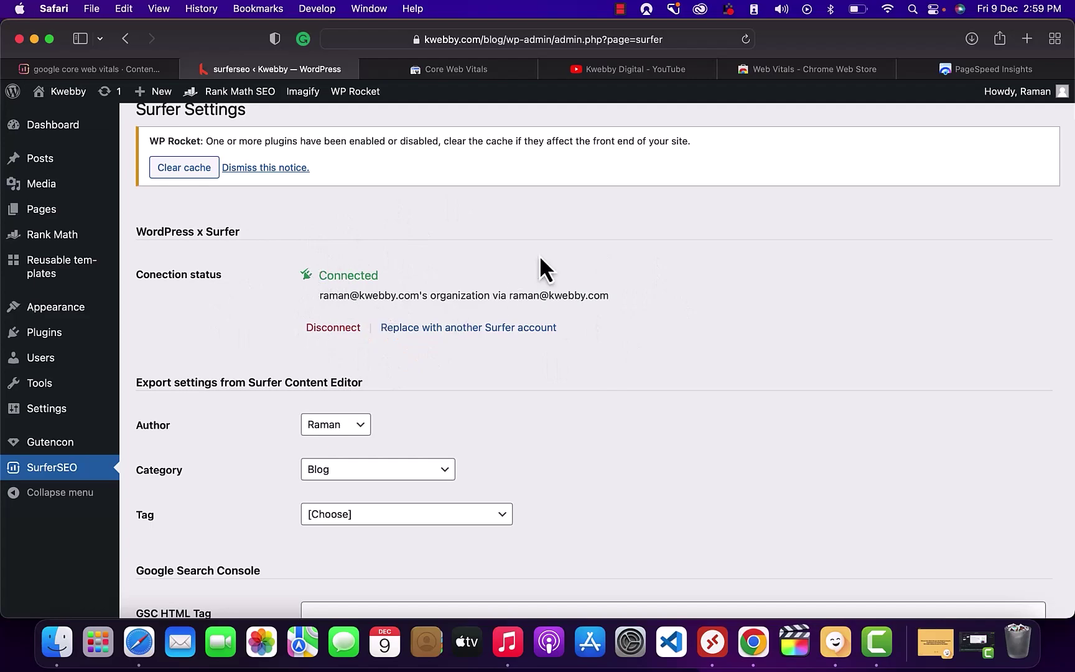
pyautogui.scroll(1, 391, 317)
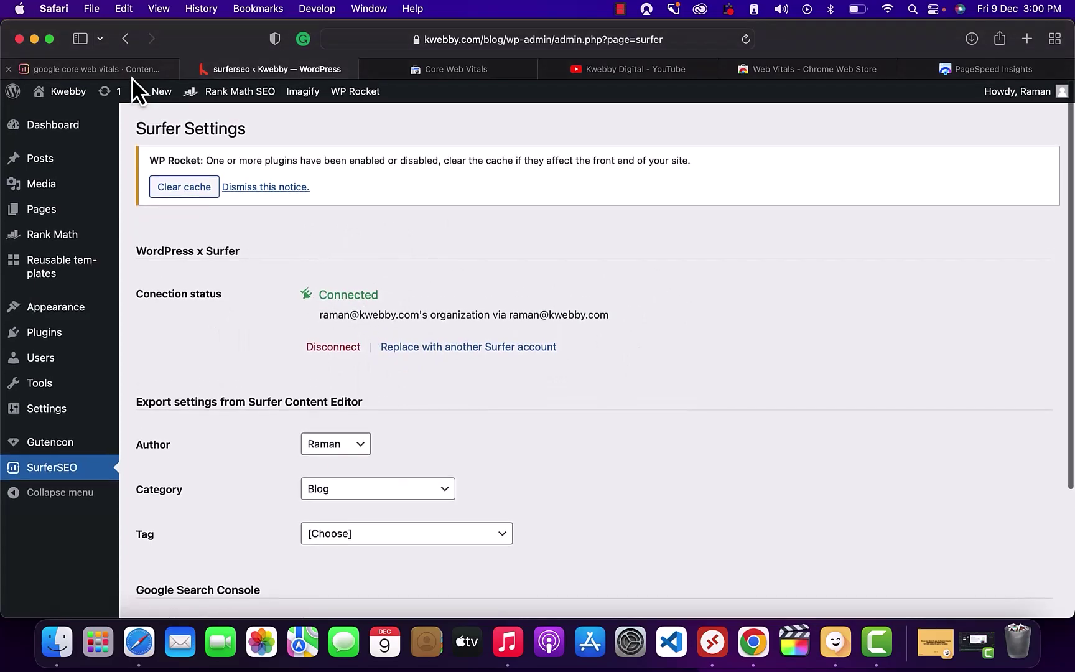
# Return to the Surfer draft and try to export the article to the kwebby.com blog as a new WordPress post.
pyautogui.click(132, 75)
pyautogui.scroll(5, 560, 365)
pyautogui.click(964, 132)
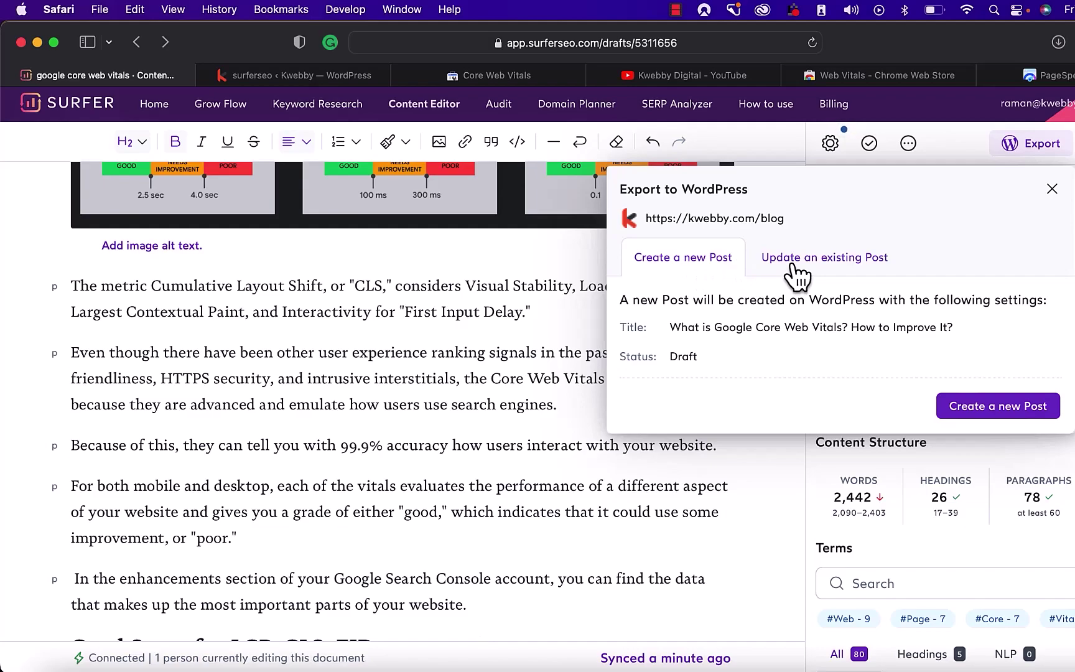
pyautogui.click(795, 274)
pyautogui.click(703, 265)
pyautogui.click(974, 414)
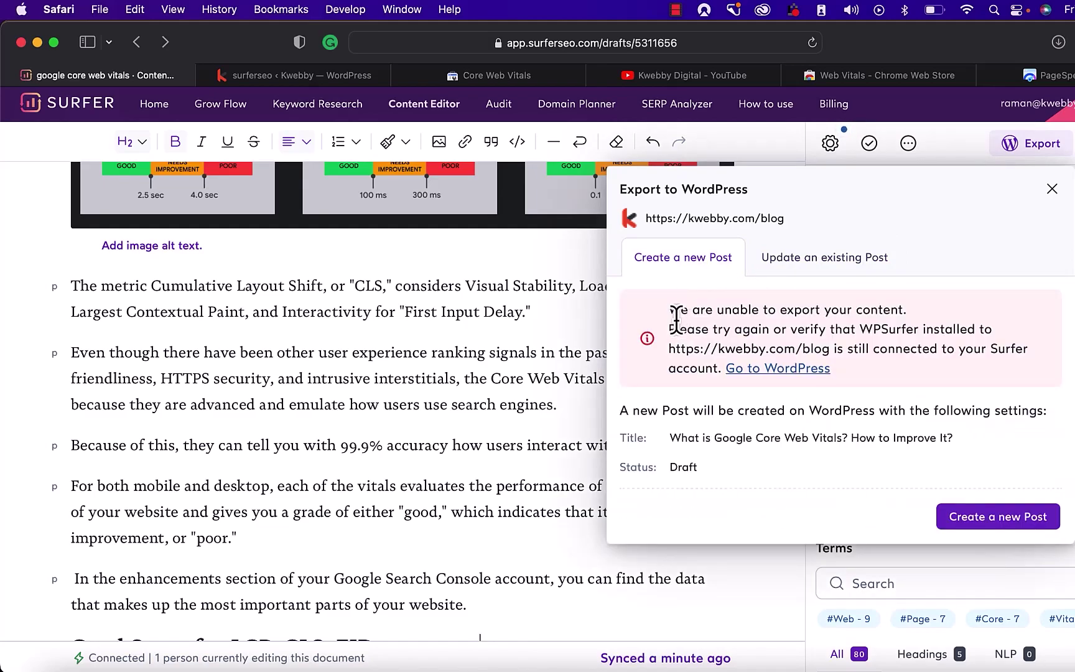
# Clear the WP Rocket cache from the WordPress Surfer settings page, reload it, and retry exporting the article as a new post.
pyautogui.click(782, 371)
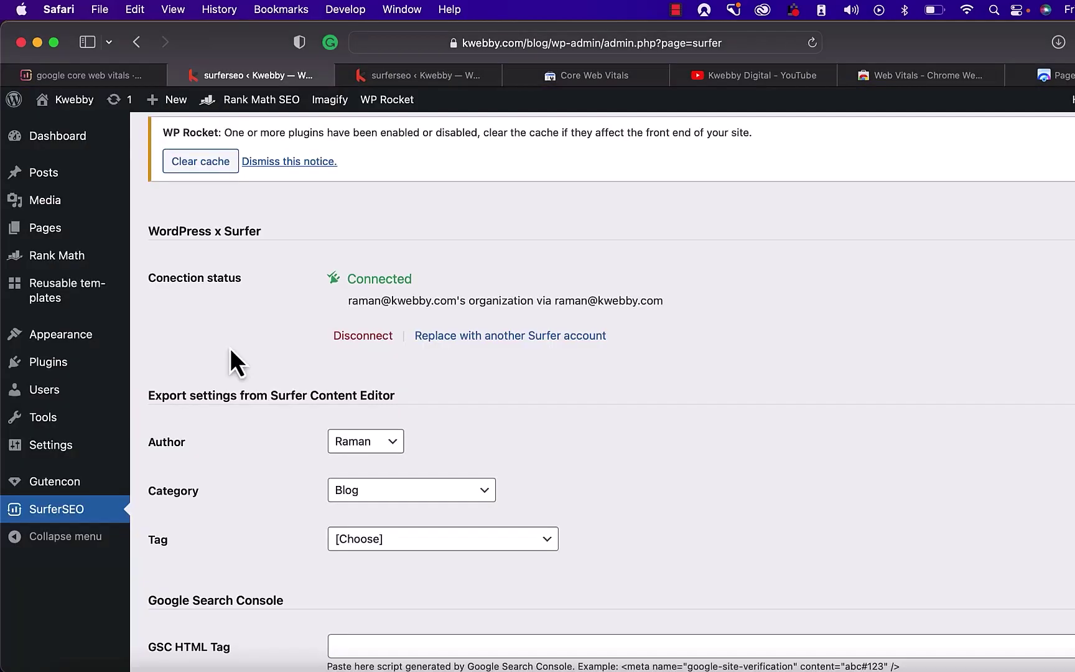
pyautogui.click(210, 168)
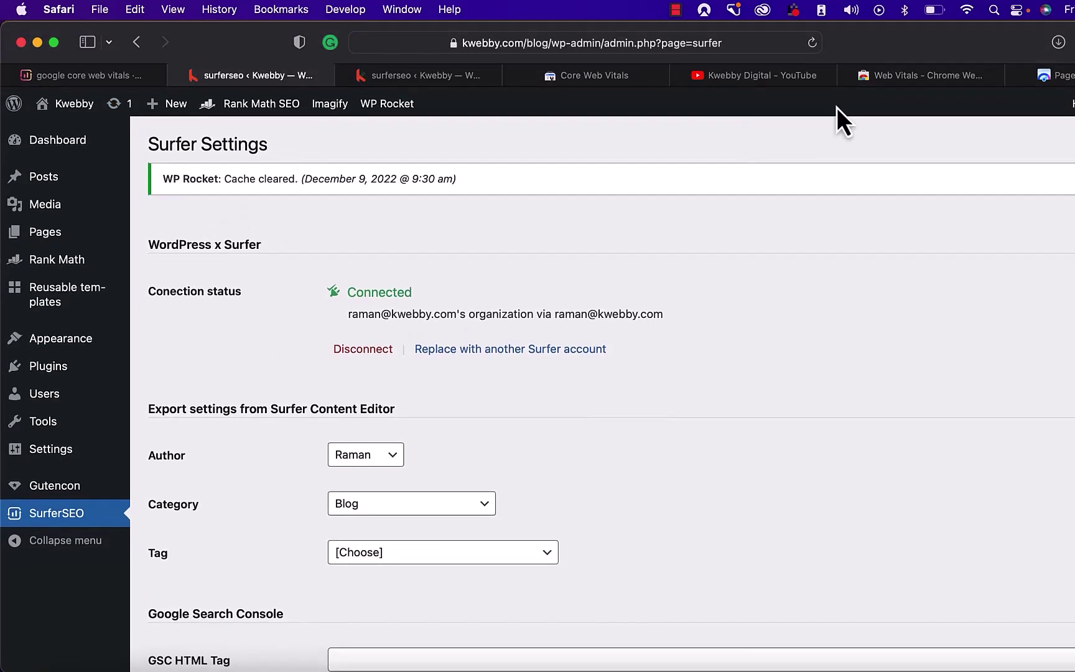
pyautogui.click(812, 43)
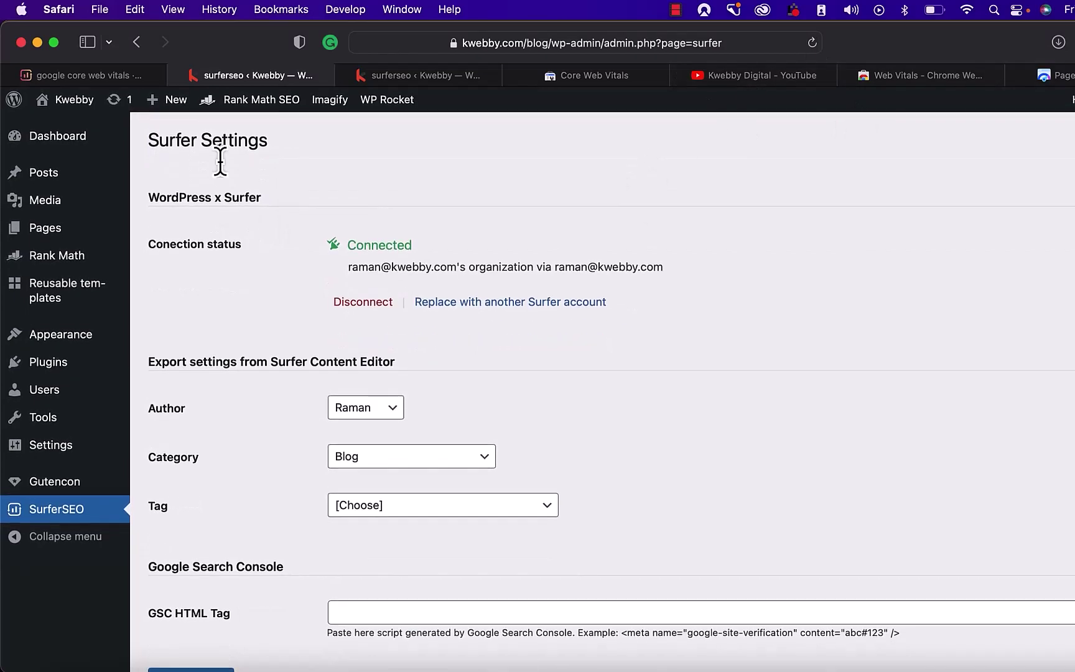
pyautogui.click(96, 75)
pyautogui.click(963, 516)
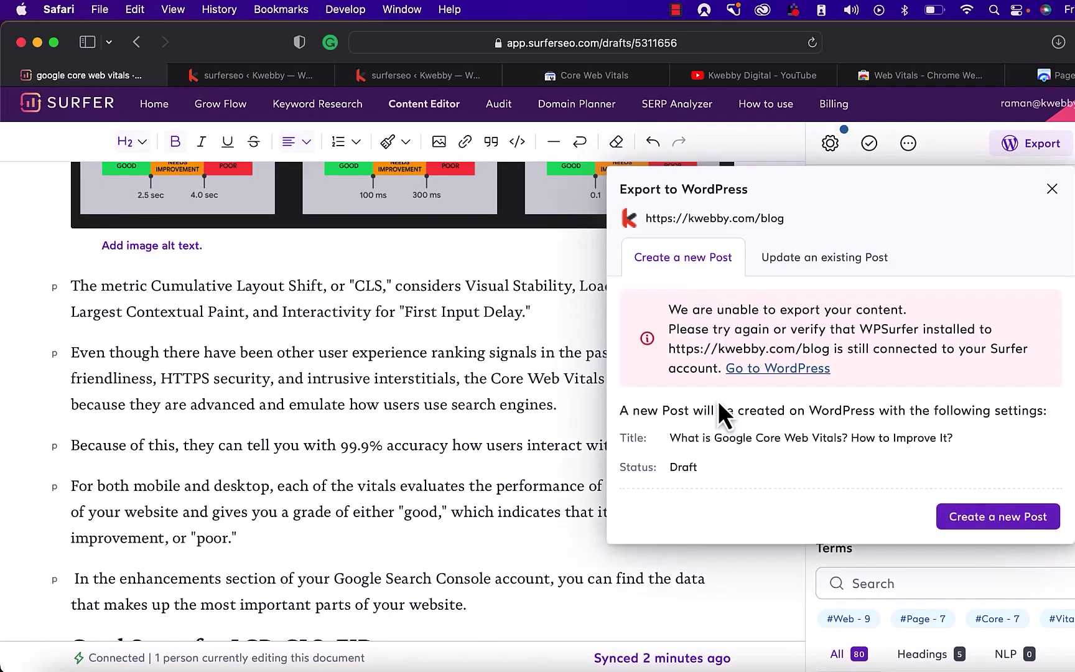
# Save the Surfer plugin settings in WordPress and export the article from Surfer again as a new draft post.
pyautogui.click(255, 77)
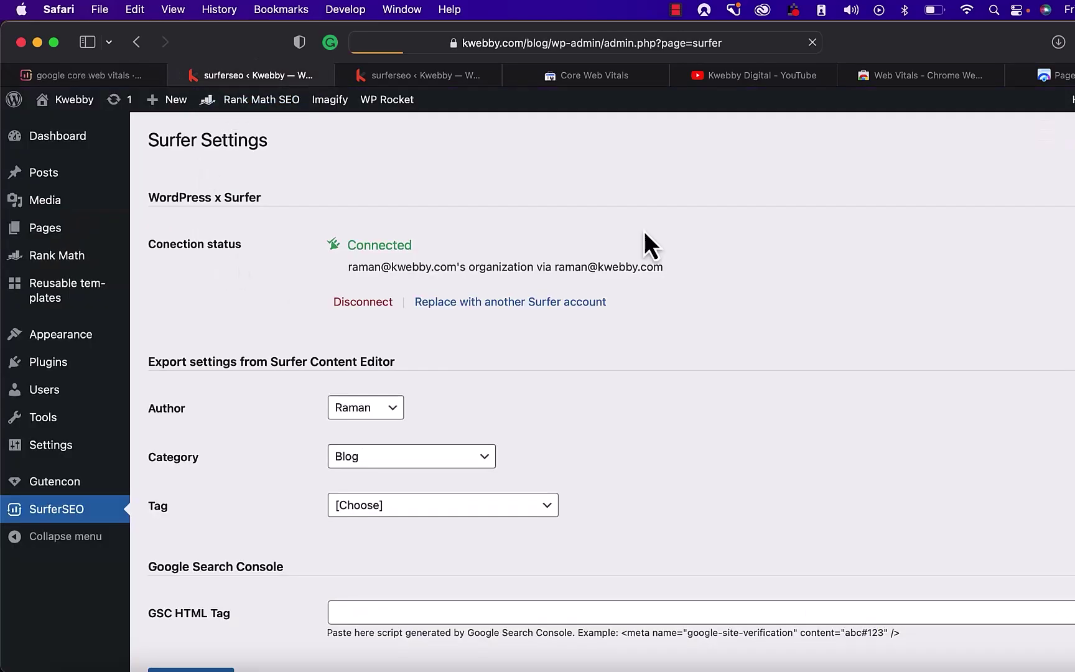
pyautogui.scroll(-4, 255, 425)
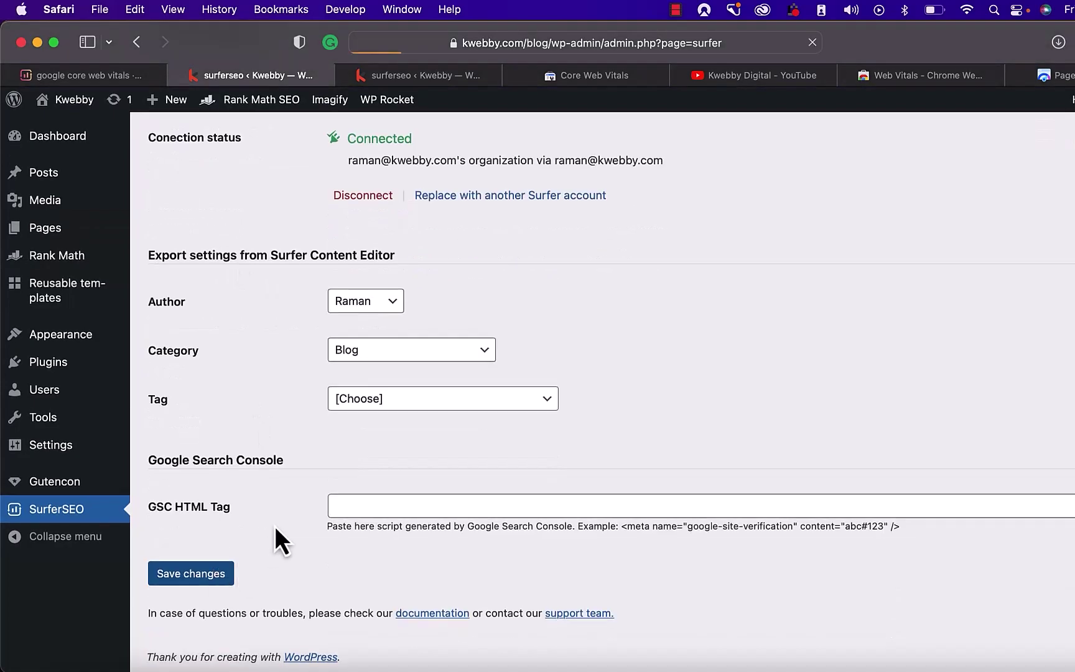
pyautogui.scroll(5, 264, 492)
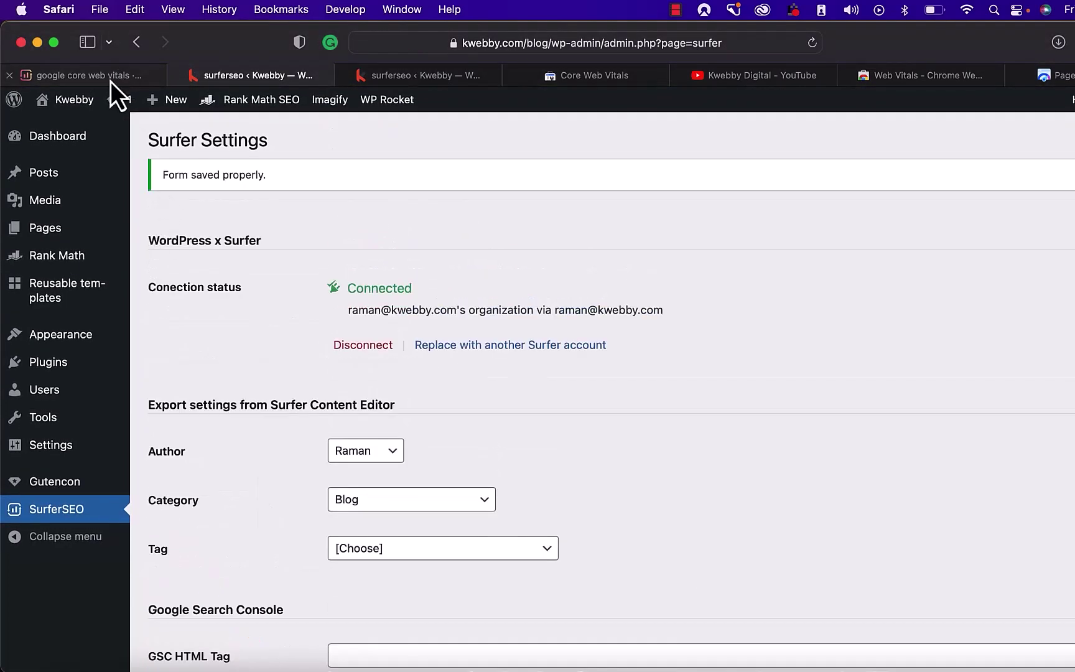
pyautogui.click(110, 79)
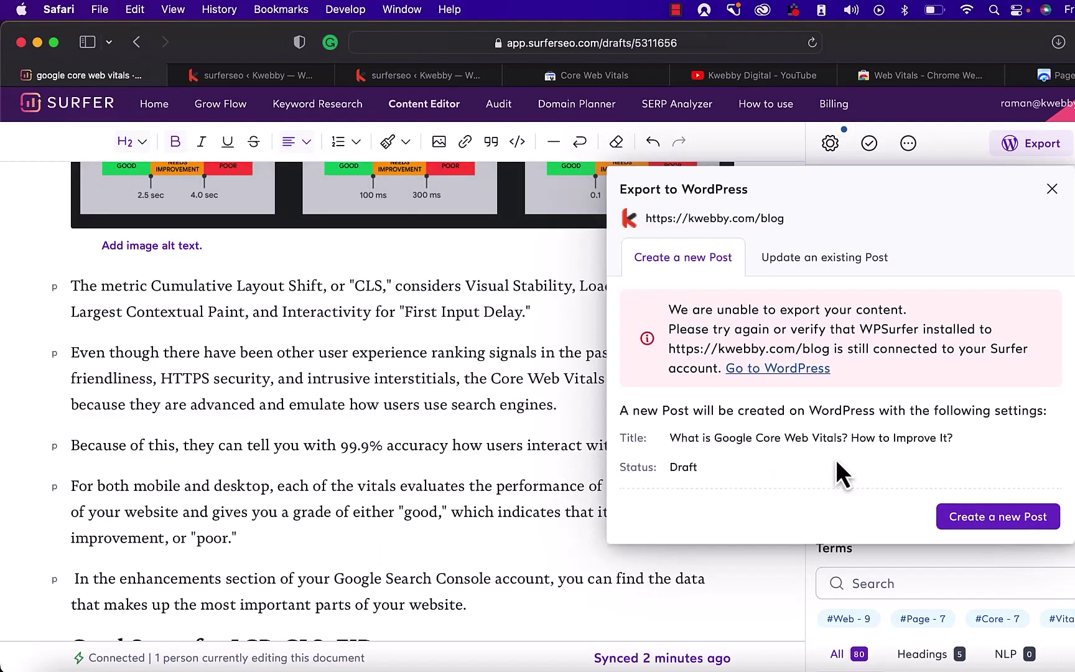
pyautogui.click(996, 516)
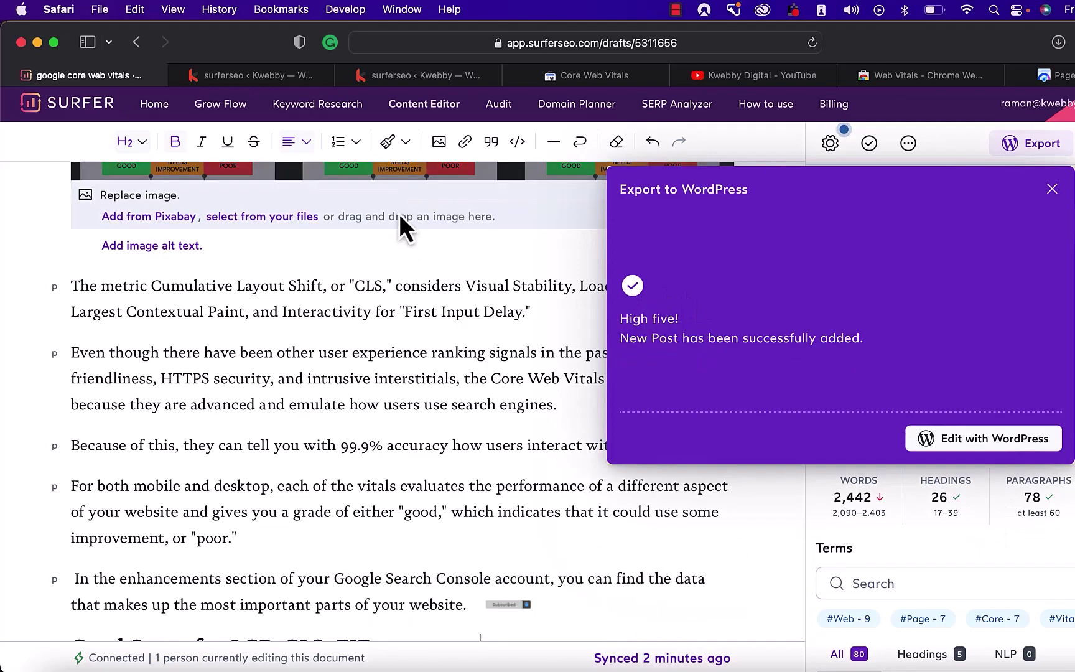
# Open the topmost "What is Google Core Web Vitals? How to Improve It?" draft in the WordPress posts list for editing.
pyautogui.click(224, 72)
pyautogui.click(97, 180)
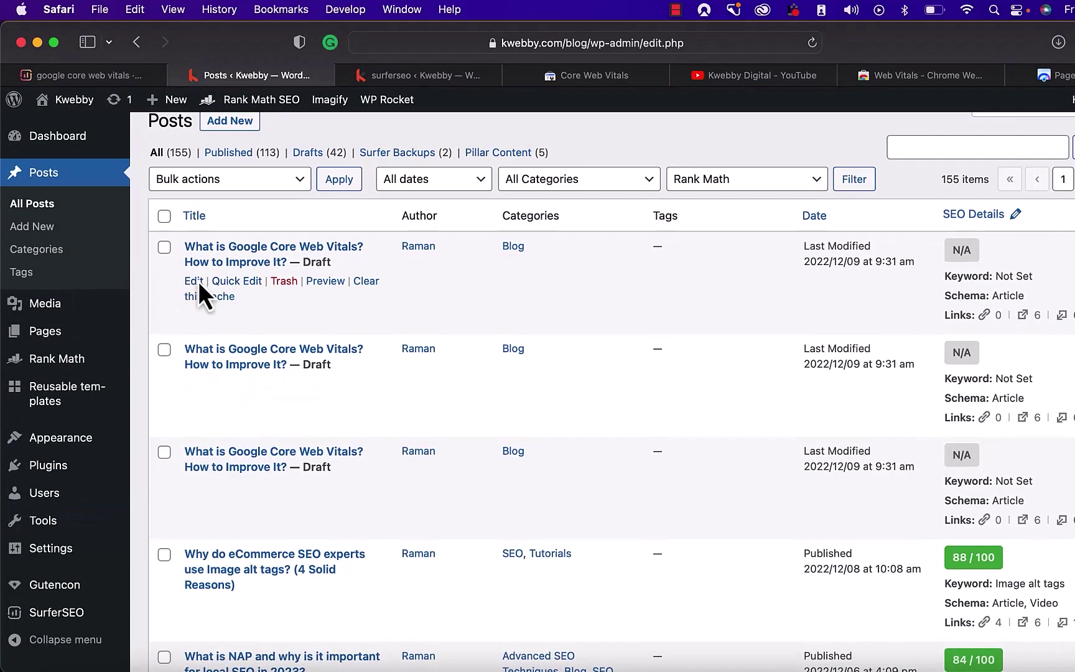
pyautogui.click(197, 281)
# Check how the article's text, headings and images carried over into the WordPress draft.
pyautogui.scroll(-15, 471, 440)
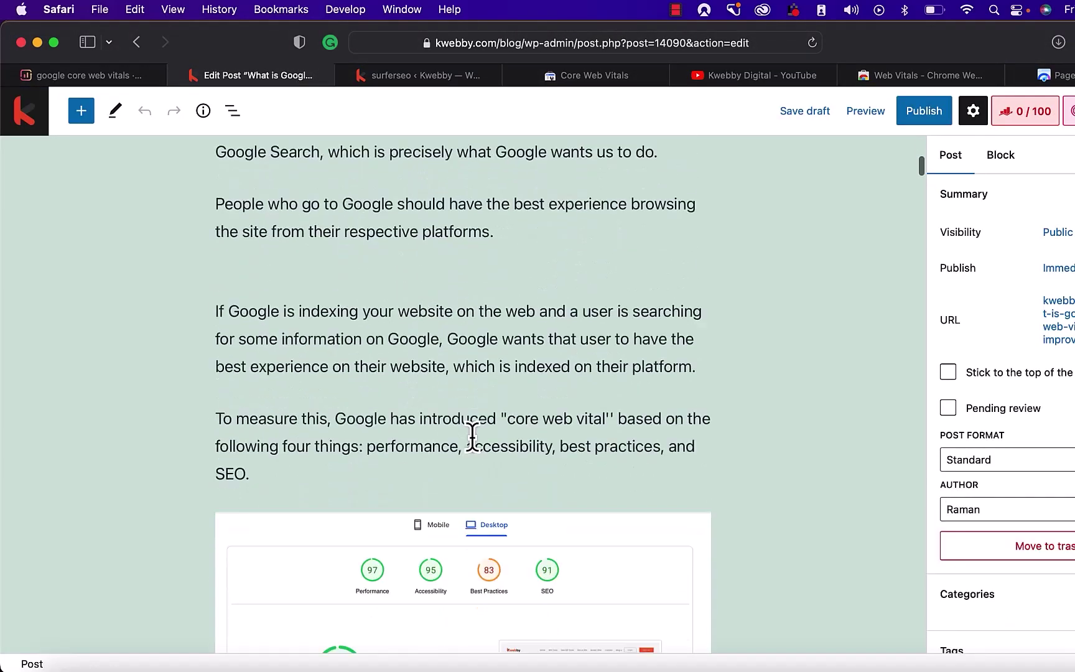
pyautogui.scroll(5, 460, 426)
pyautogui.click(477, 392)
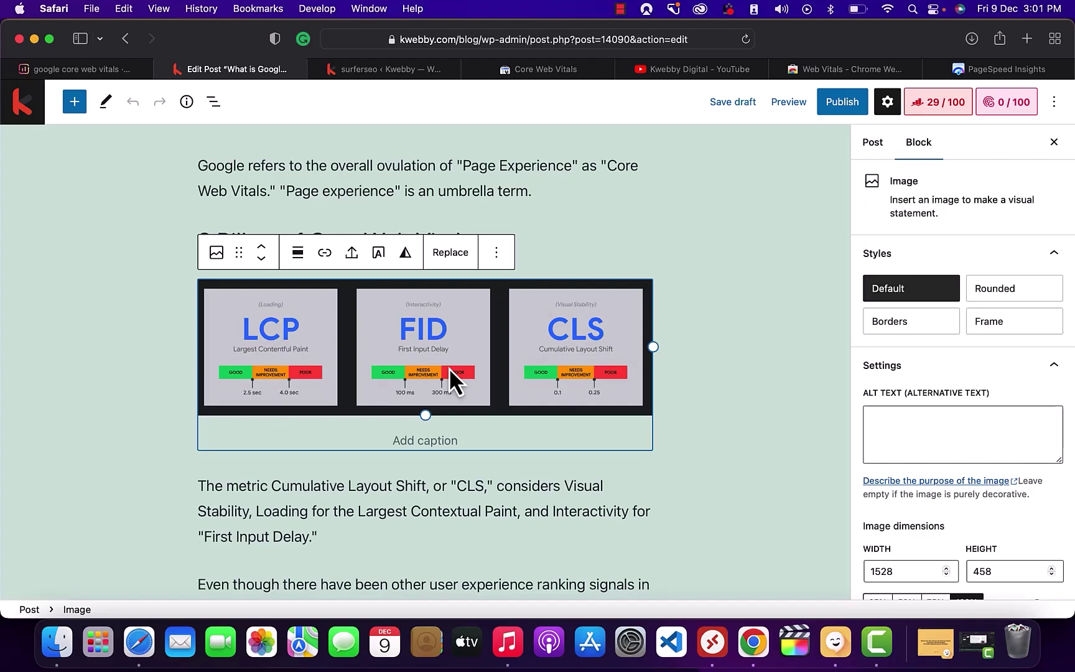
pyautogui.scroll(2, 39, 188)
pyautogui.scroll(-10, 39, 188)
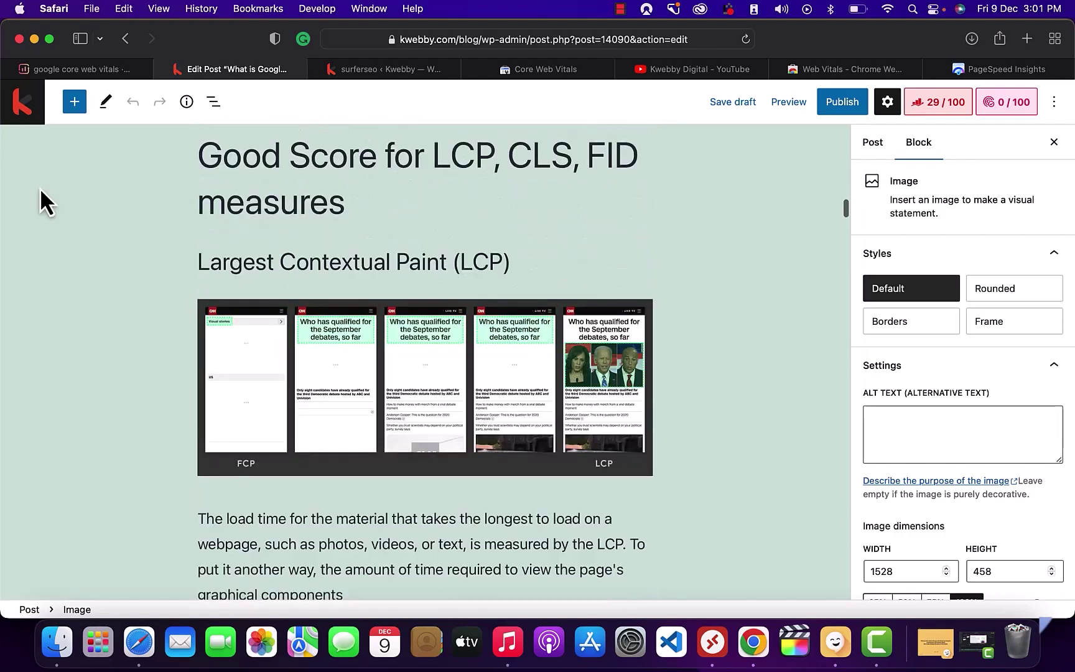
# Return to the article in Surfer's Content Editor and close the WordPress export dialog.
pyautogui.click(46, 70)
pyautogui.click(380, 351)
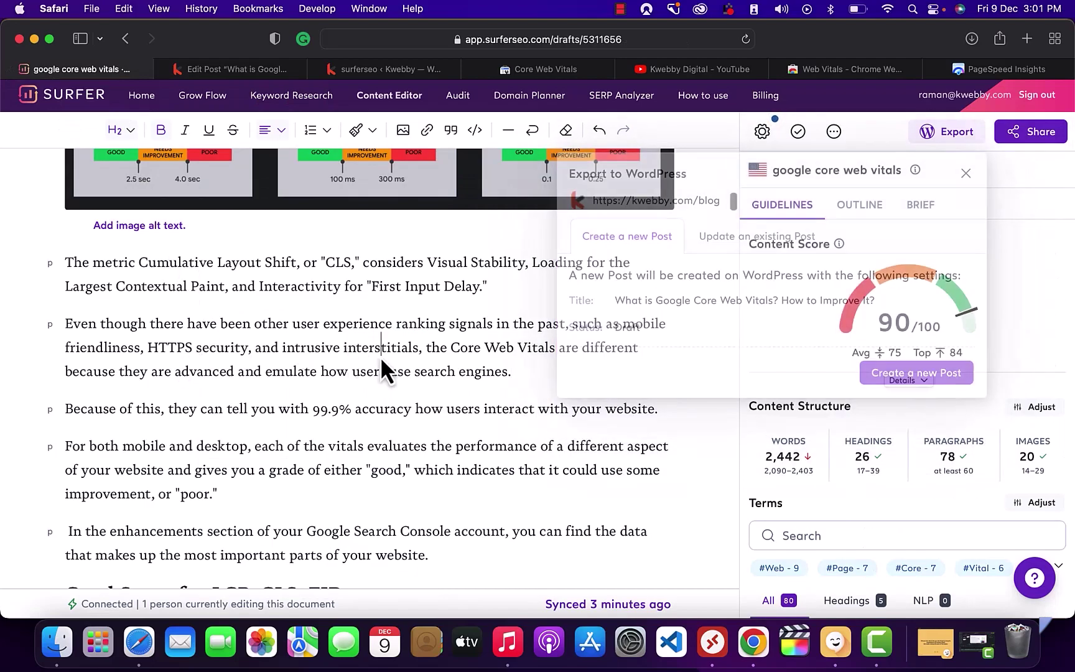
pyautogui.scroll(1, 647, 357)
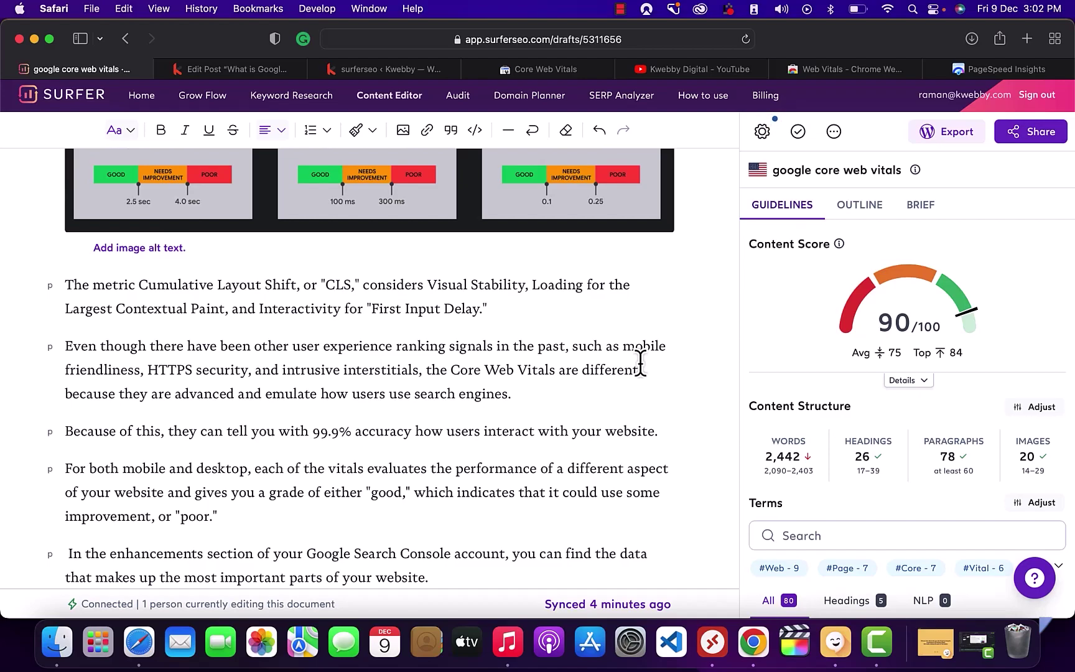
pyautogui.scroll(-1, 511, 391)
pyautogui.scroll(-2, 512, 390)
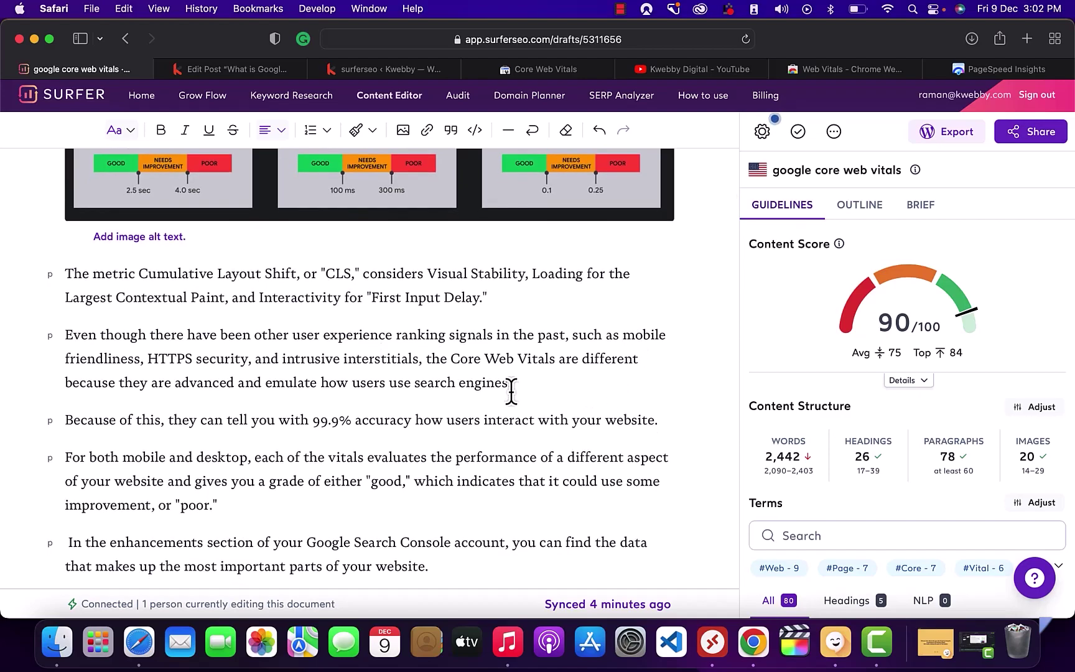